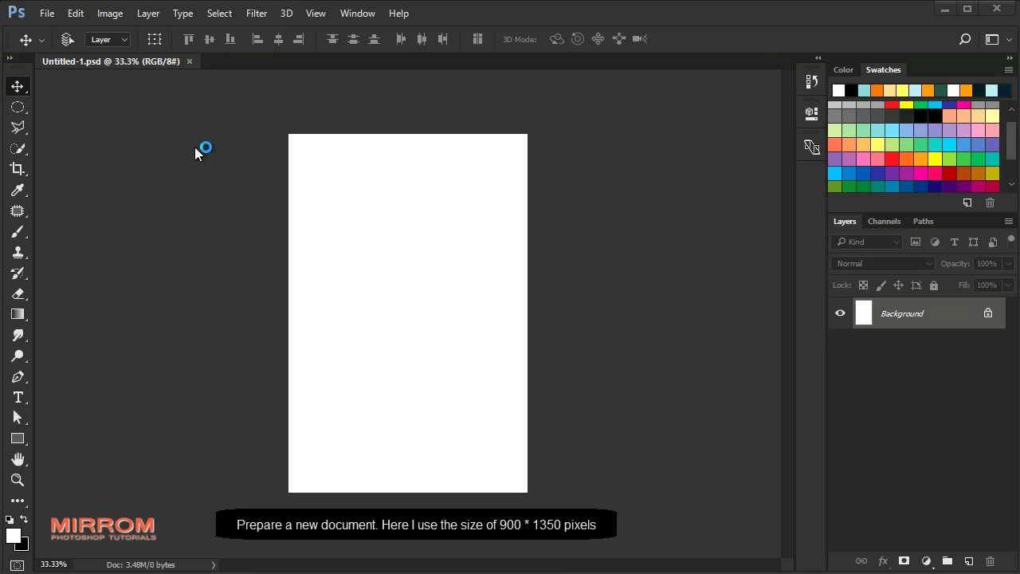
Step: Place the prague image embedded and stretch it to fill the canvas below the white strip
left_click(47, 13)
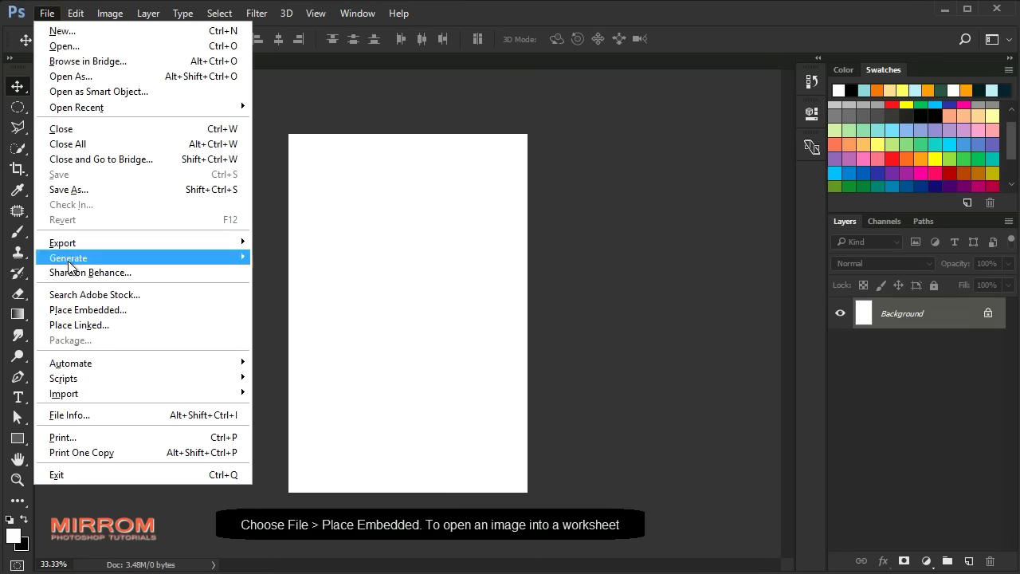
left_click(159, 311)
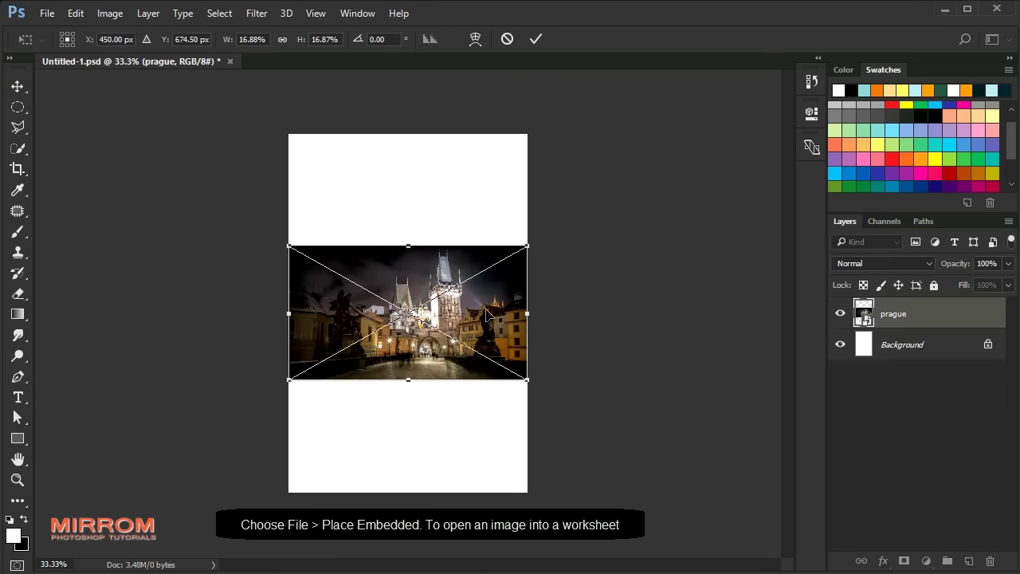
left_click_drag(507, 332, 518, 379)
left_click_drag(417, 356, 418, 249)
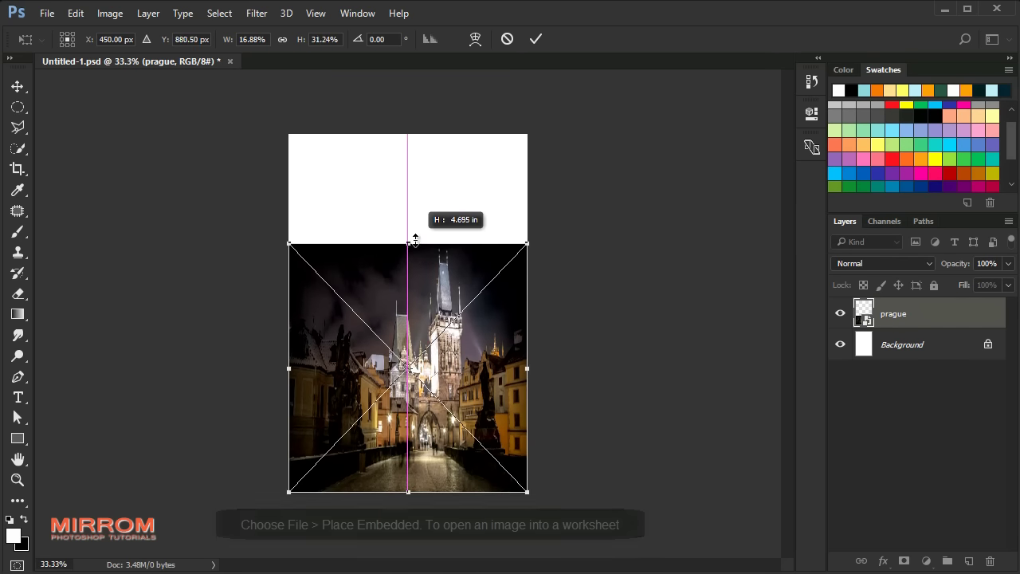
mouse_move(527, 249)
left_mouse_down()
mouse_move(550, 251)
mouse_move(559, 238)
left_mouse_up()
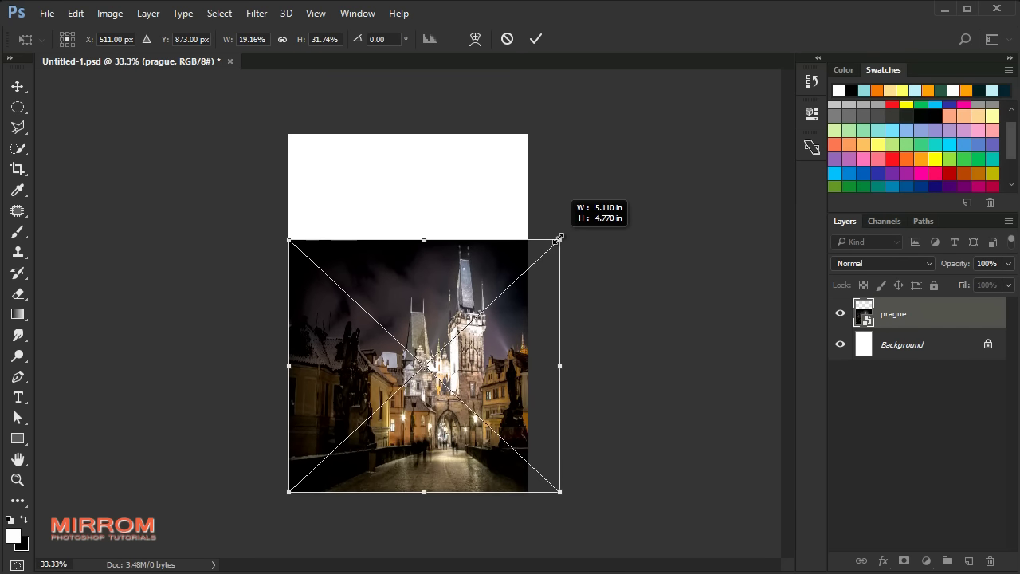
mouse_move(290, 239)
left_mouse_down()
mouse_move(275, 197)
mouse_move(159, 142)
left_mouse_up()
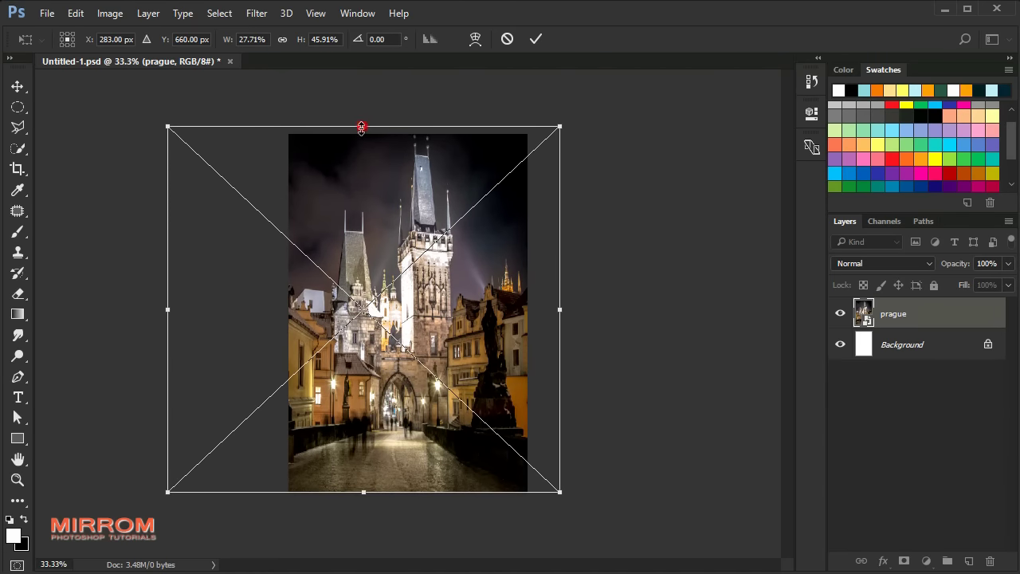
left_click_drag(360, 128, 360, 168)
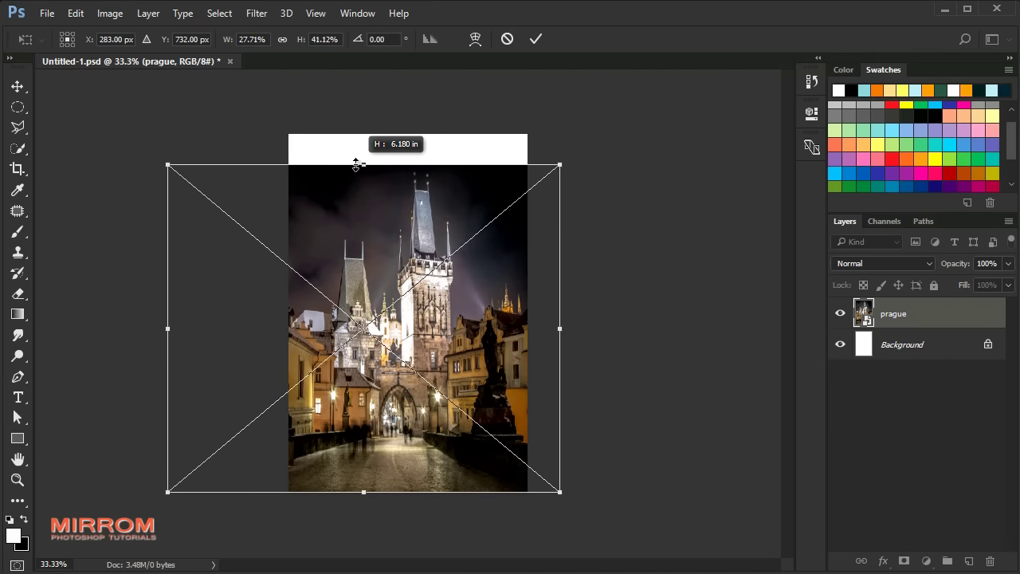
left_click(536, 40)
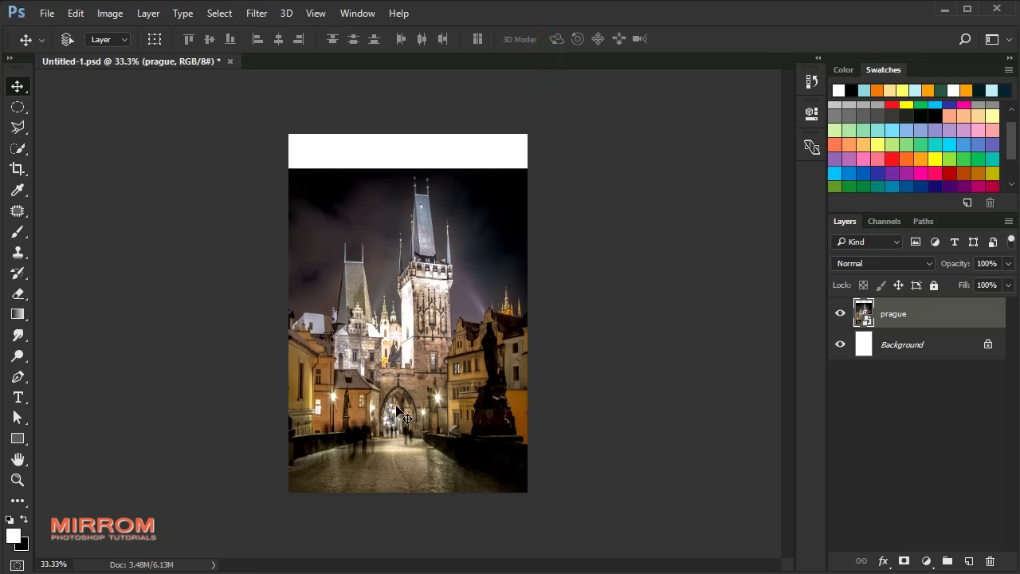
Step: Switch to the Pen Tool in Path mode and zoom to 200% on the skyline
key("ctrl+plus")
key("ctrl+plus")
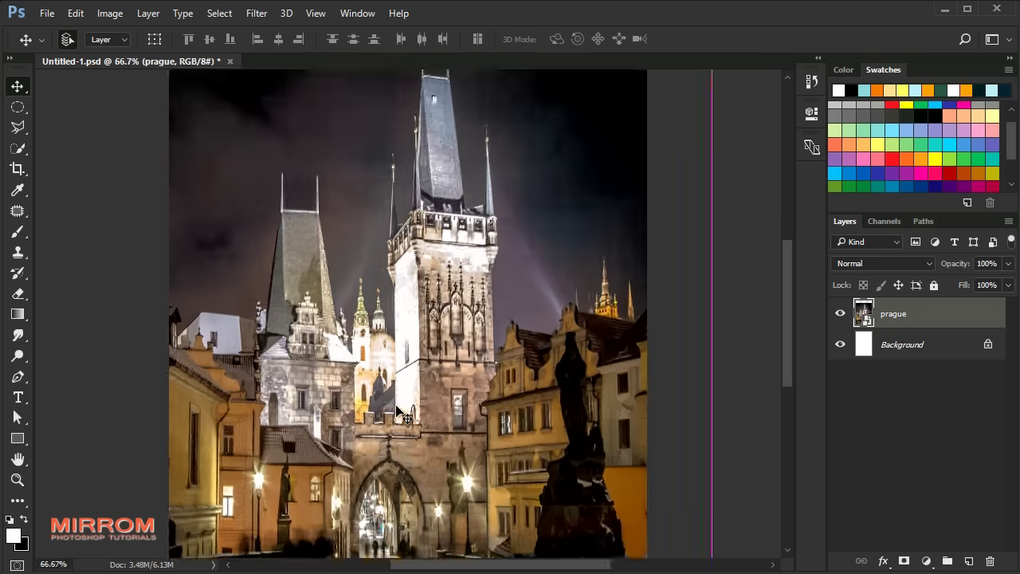
key("ctrl+plus")
scroll(527, 450, "down", 2)
scroll(526, 451, "down", 1)
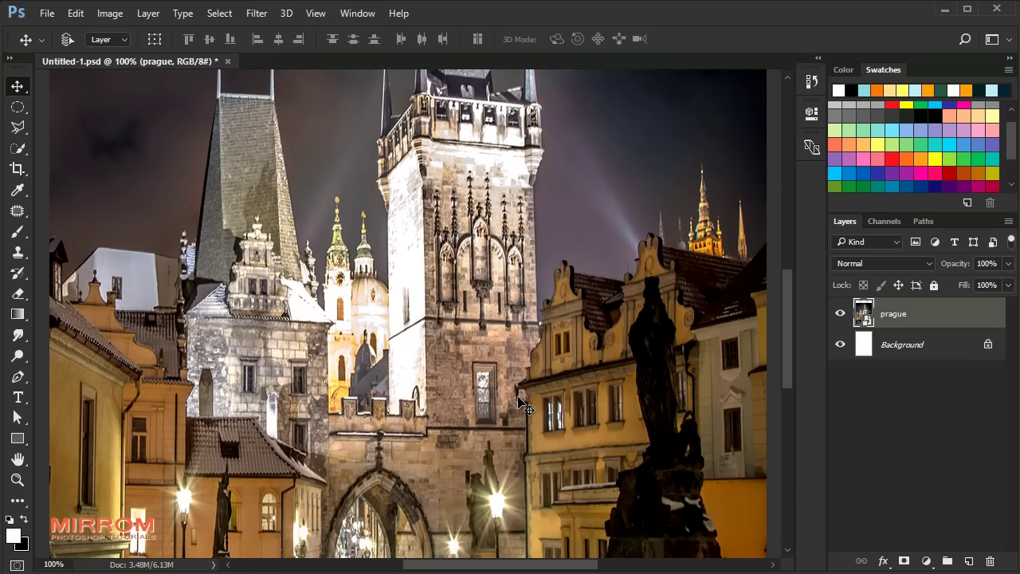
left_click_drag(445, 571, 420, 569)
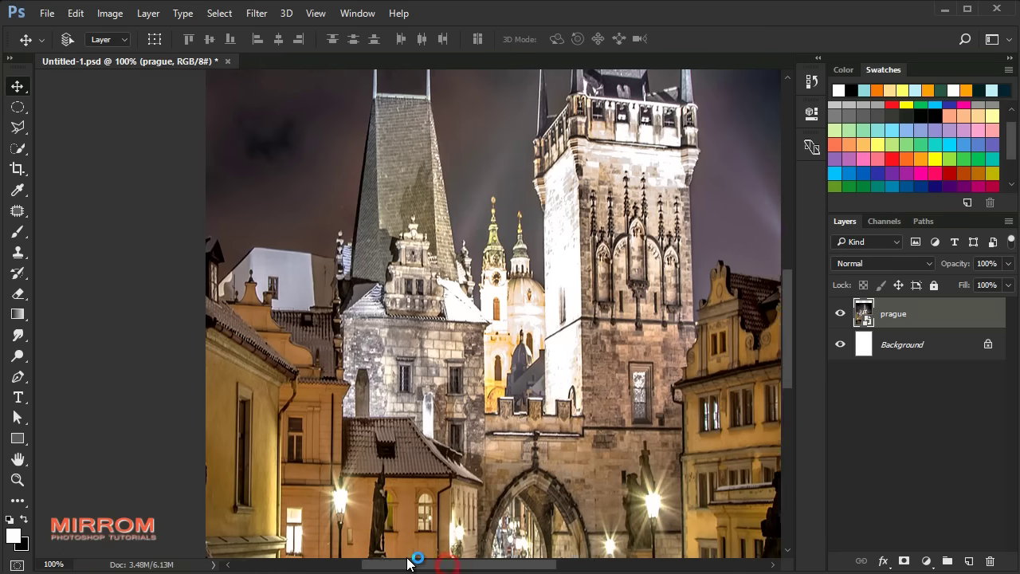
left_click(18, 376)
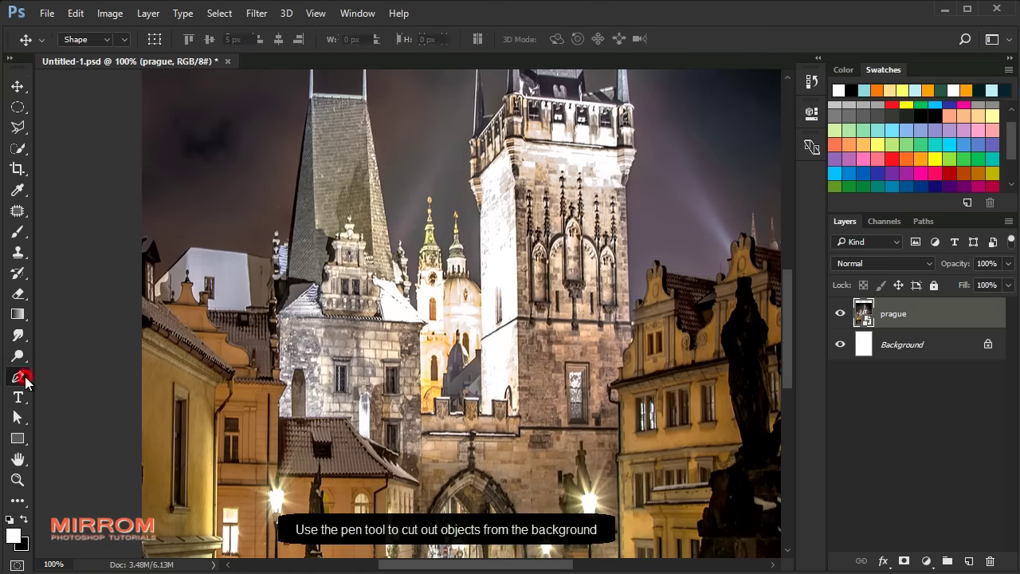
left_click(115, 376)
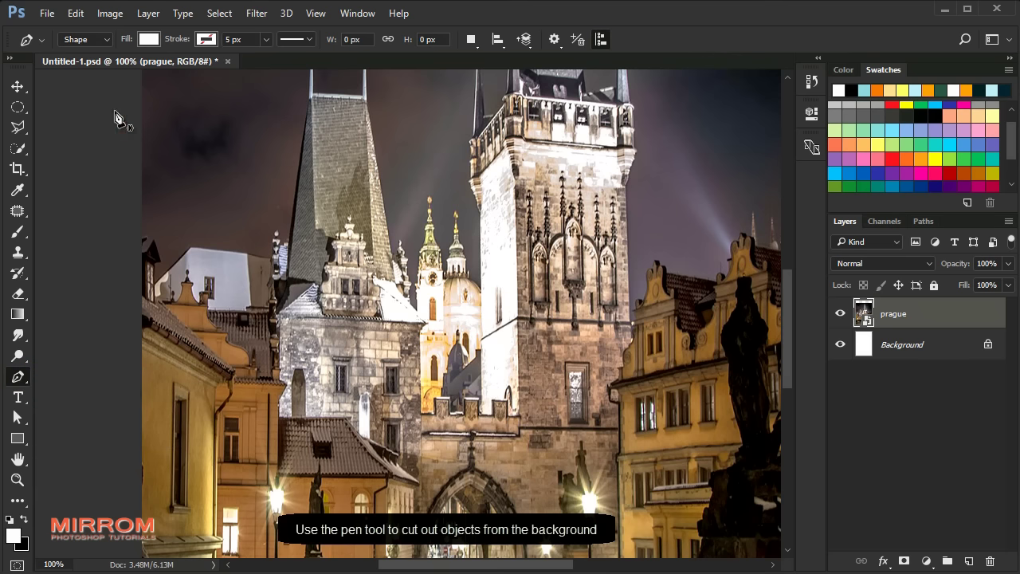
left_click(94, 40)
left_click(84, 70)
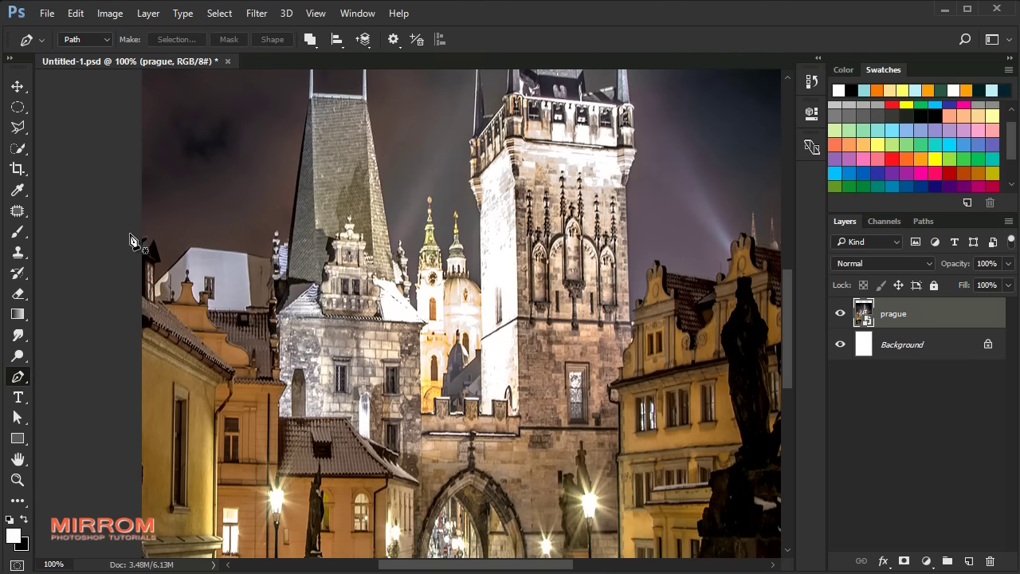
key("ctrl+plus")
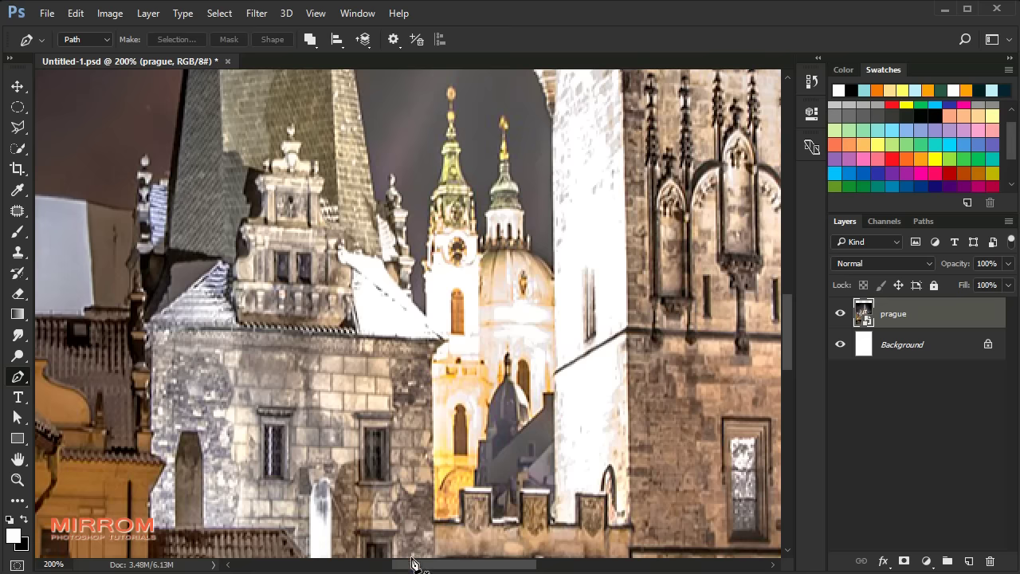
left_click_drag(416, 565, 342, 566)
Step: Trace anchors along the left rooftops, the white roof and the small spire
left_click(214, 169)
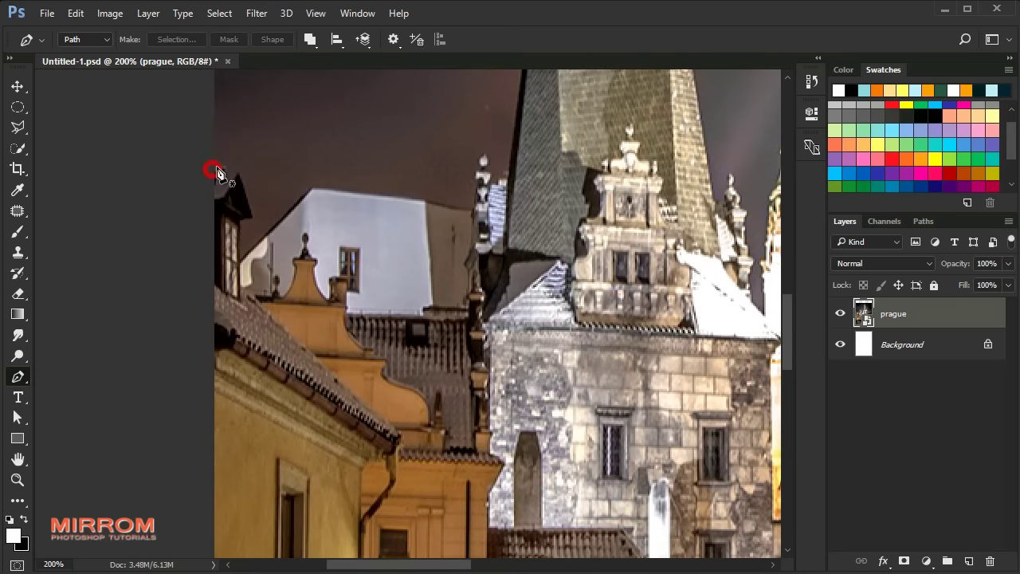
left_click(240, 171)
left_click(239, 221)
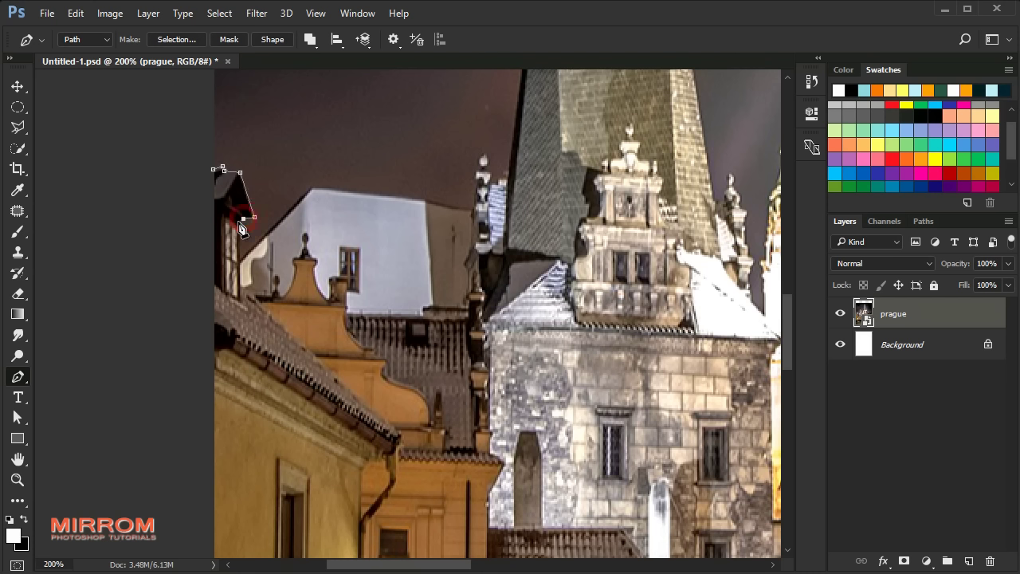
left_click(239, 263)
left_click(425, 203)
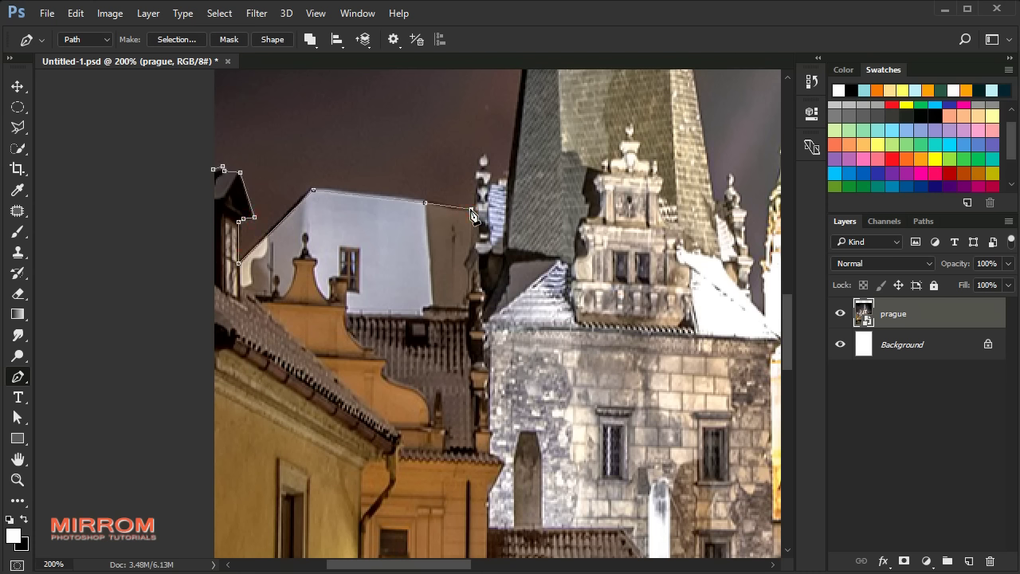
left_click(476, 183)
left_click(477, 173)
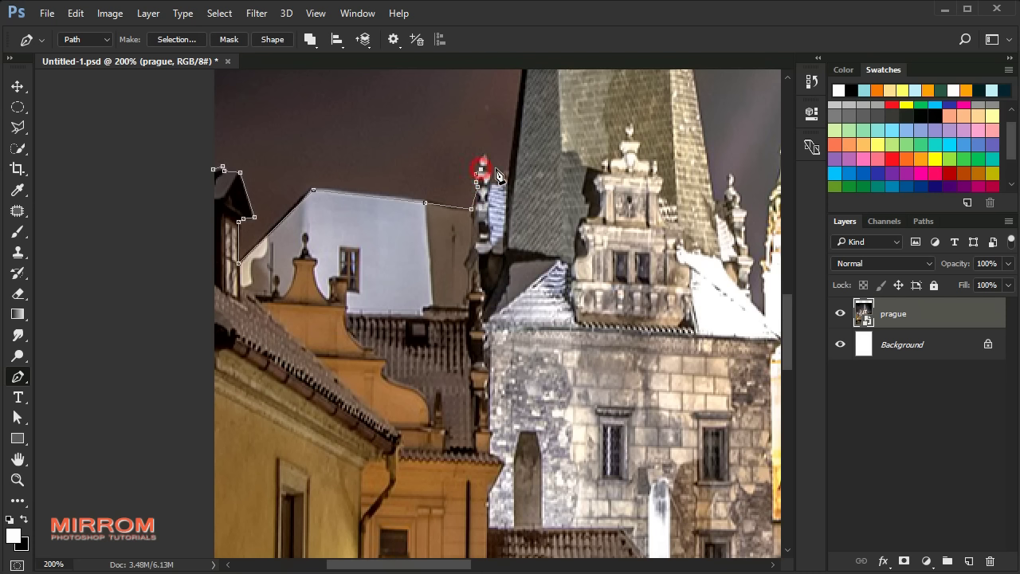
left_click(484, 164)
left_click(488, 181)
left_click(490, 182)
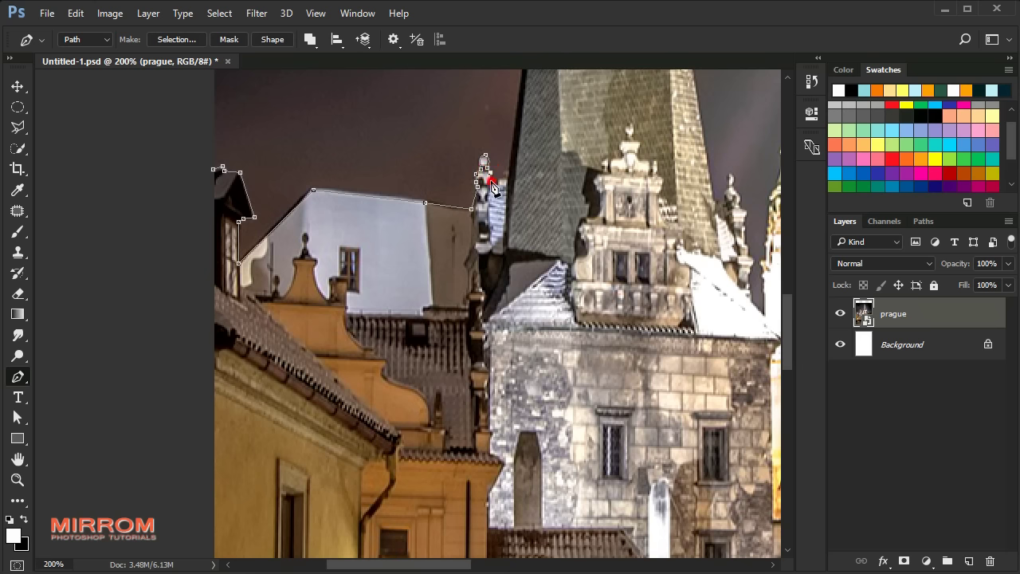
left_click(503, 182)
Step: Continue the path up the tall spire and around both poles
scroll(531, 182, "up", 3)
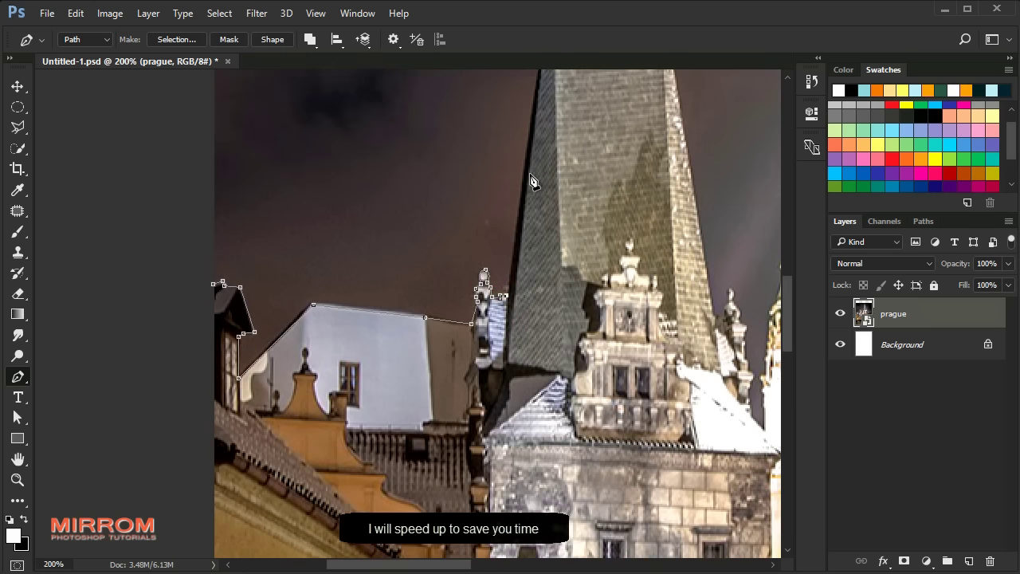
scroll(538, 159, "up", 3)
left_click(550, 112)
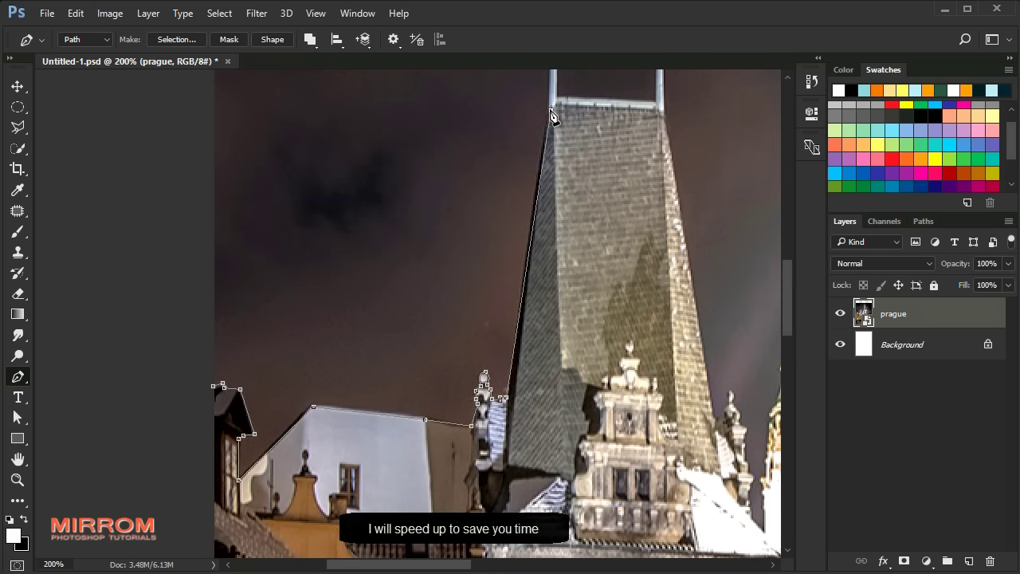
key("ctrl+z")
left_click(547, 112)
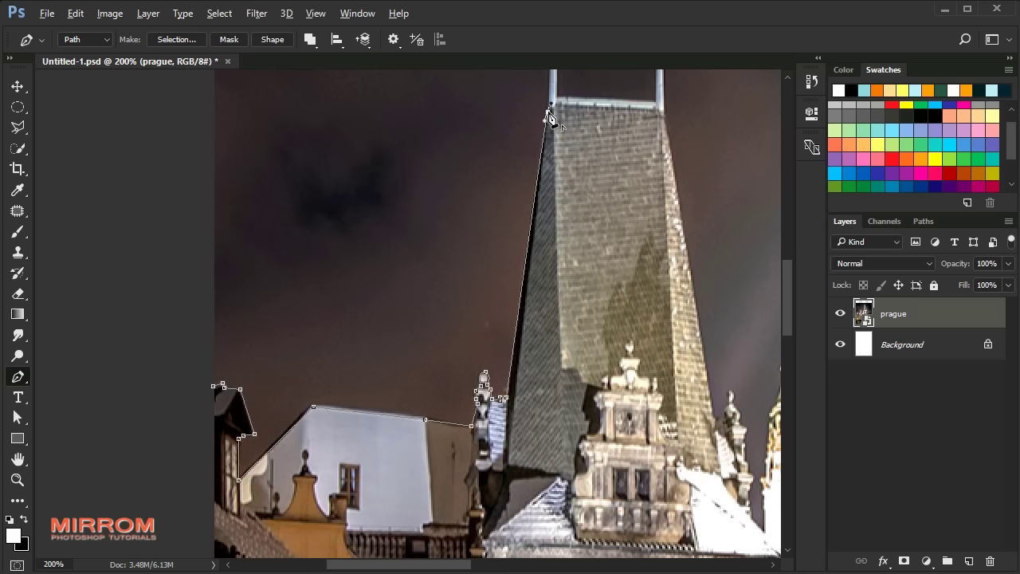
scroll(548, 112, "up", 3)
left_click(555, 118)
left_click(556, 225)
left_click(655, 228)
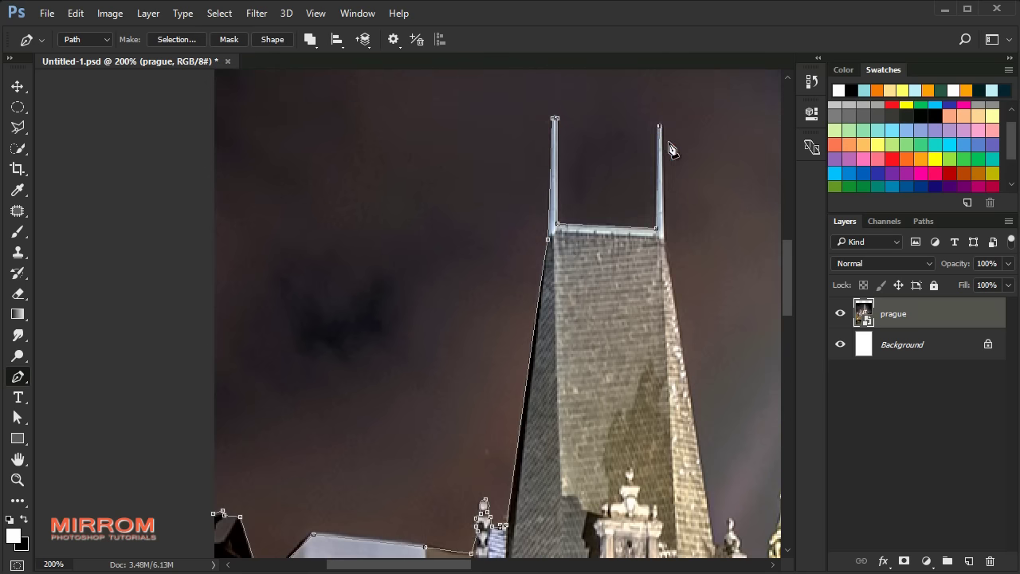
left_click(660, 125)
Step: Finish the path down the tall spire's right edge and bring up the path's context menu
scroll(661, 128, "down", 5)
left_click(713, 349)
scroll(722, 360, "right", 3)
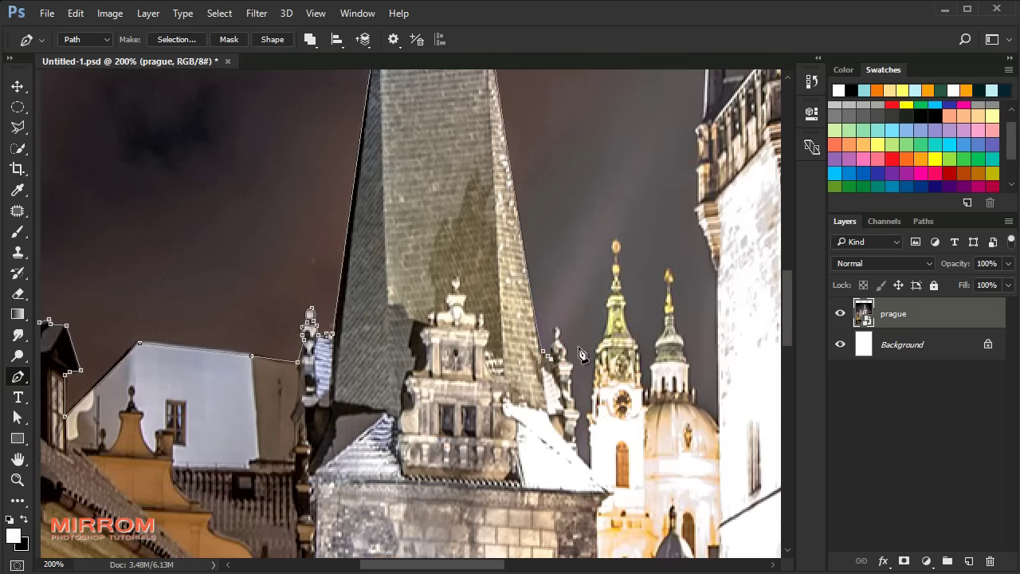
key("ctrl+0")
right_click(382, 169)
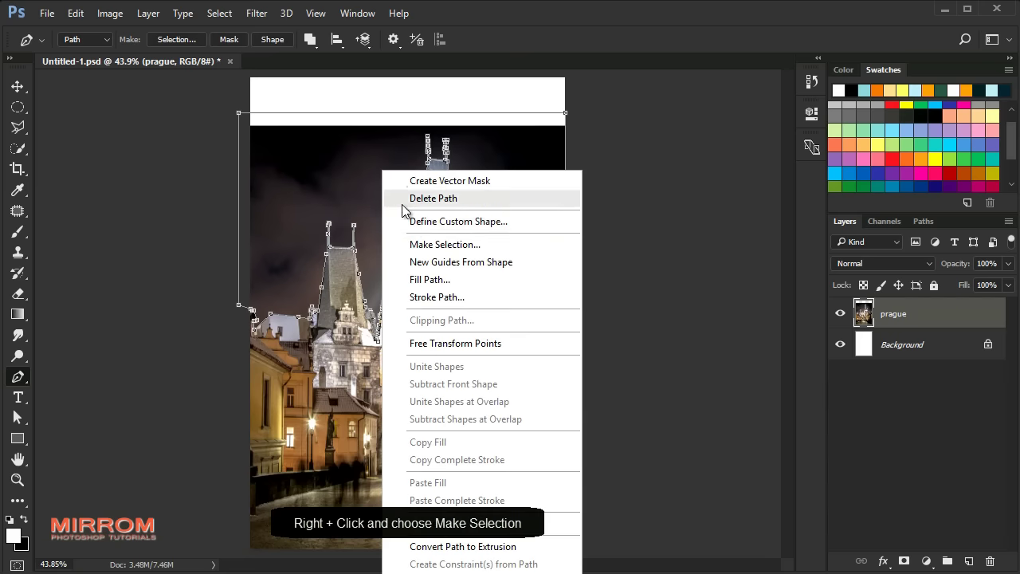
Step: Convert the path to a selection, add a layer mask and invert it to hide the sky
left_click(447, 245)
left_click(701, 167)
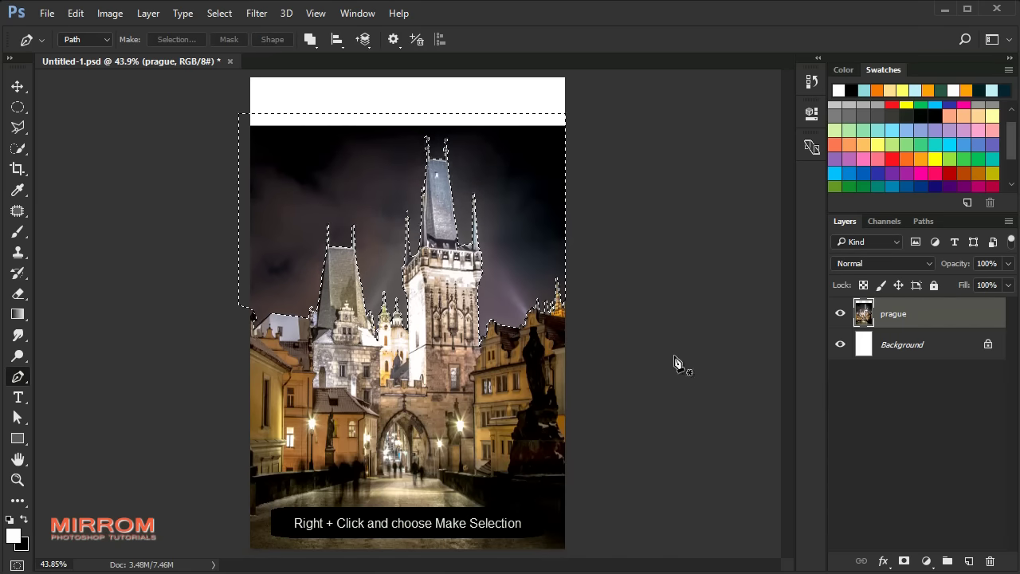
left_click(904, 562)
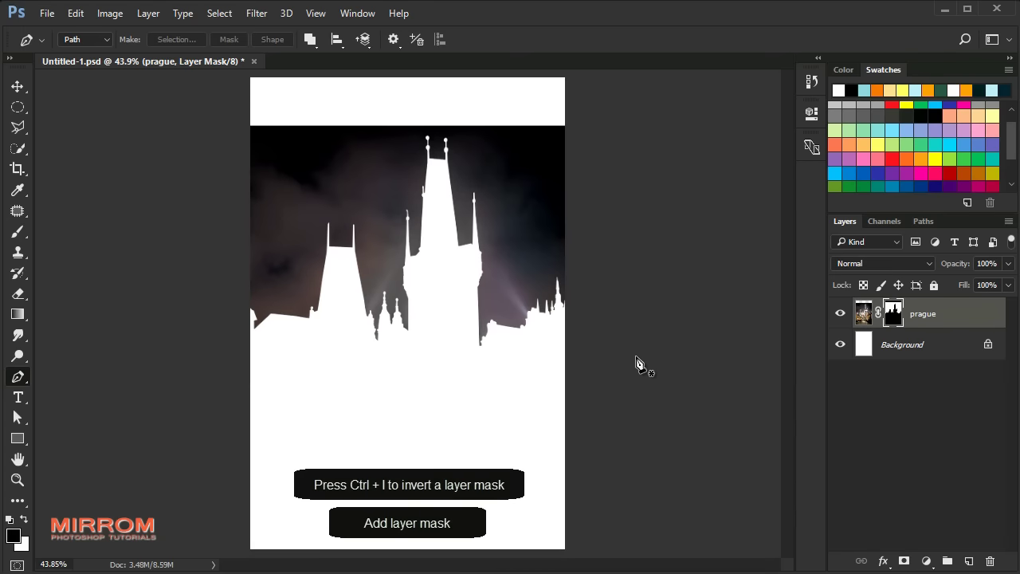
key("ctrl+i")
key("v")
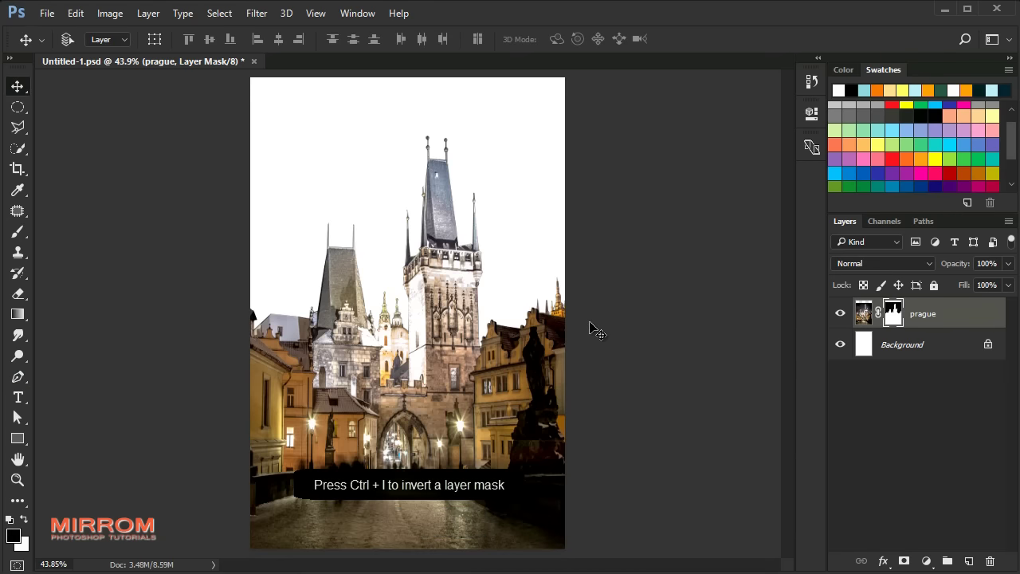
left_click(924, 314)
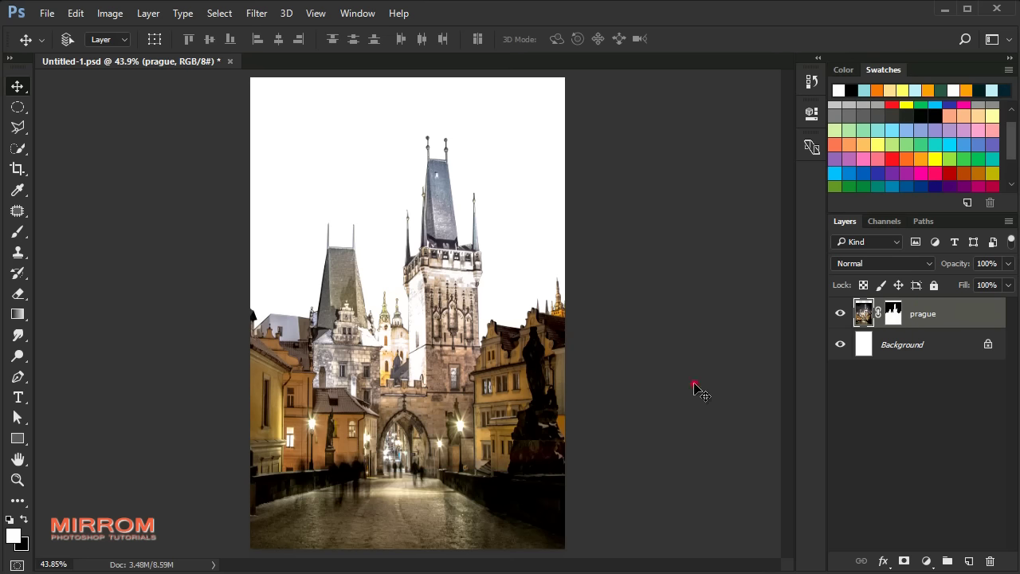
key("ctrl+minus")
Step: Scale the masked prague layer to about 110% wider and taller, and commit it
key("ctrl+t")
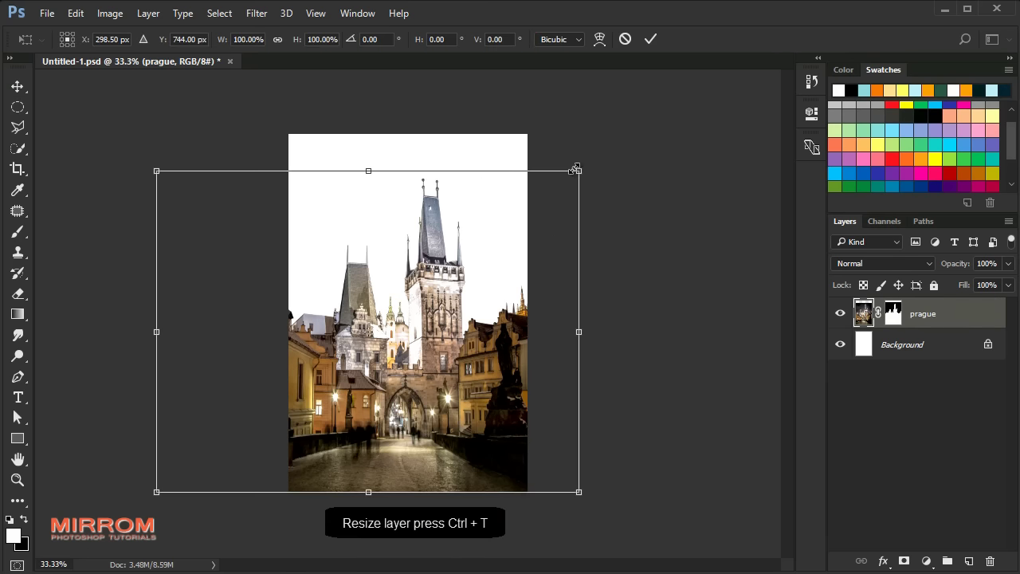
left_click_drag(576, 169, 595, 146)
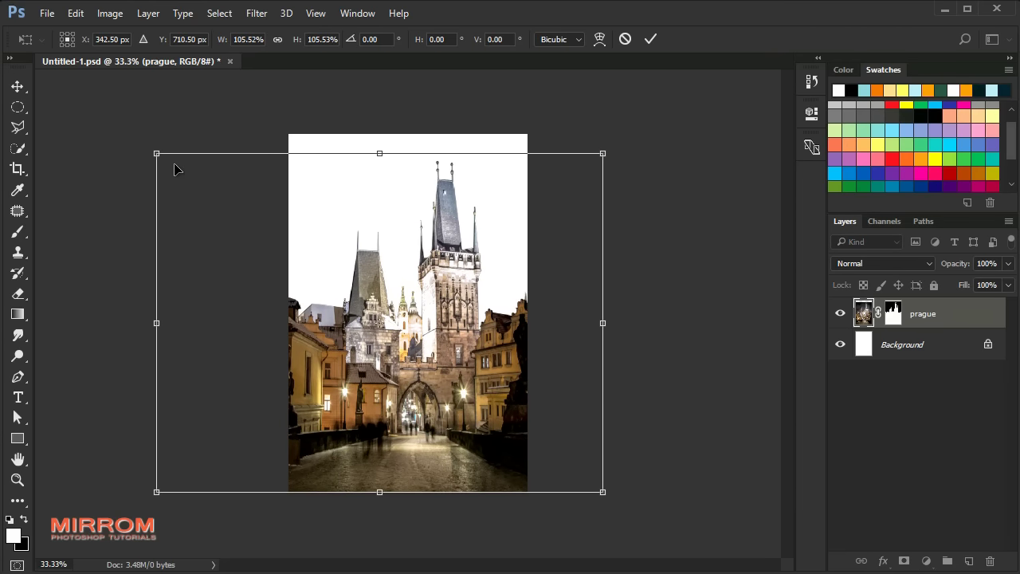
left_click_drag(156, 153, 143, 140)
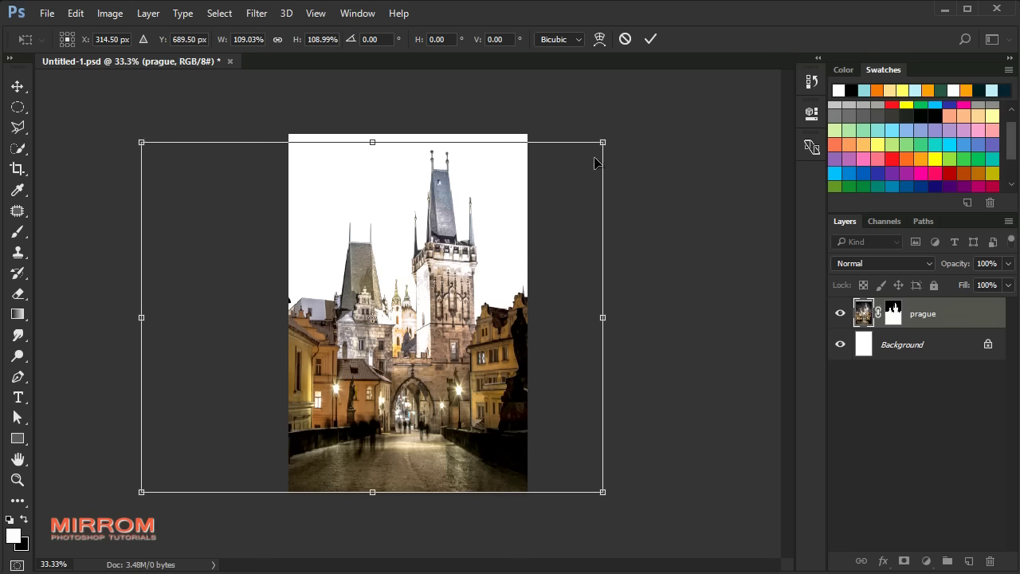
left_click_drag(604, 143, 608, 138)
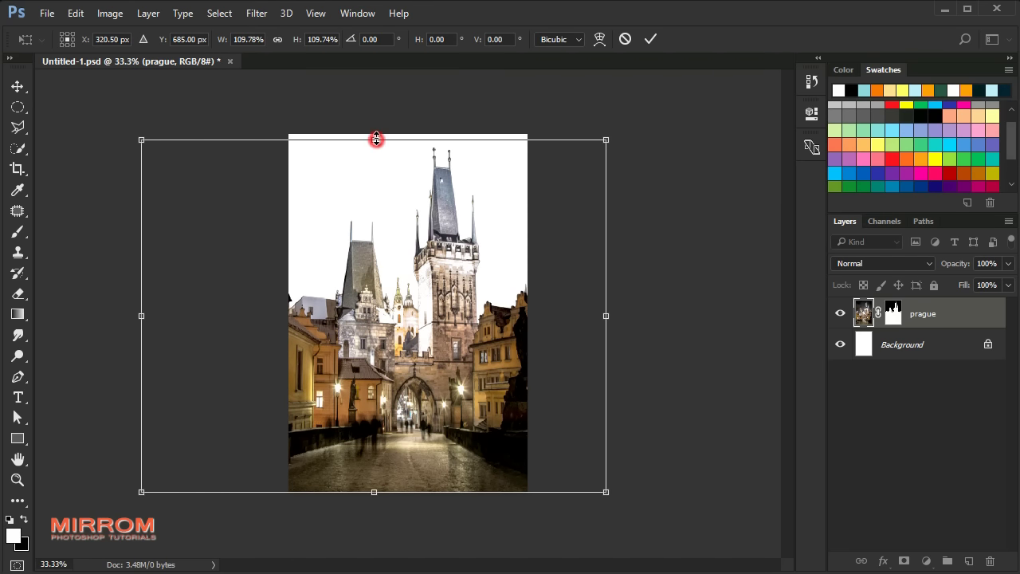
left_click_drag(376, 140, 378, 127)
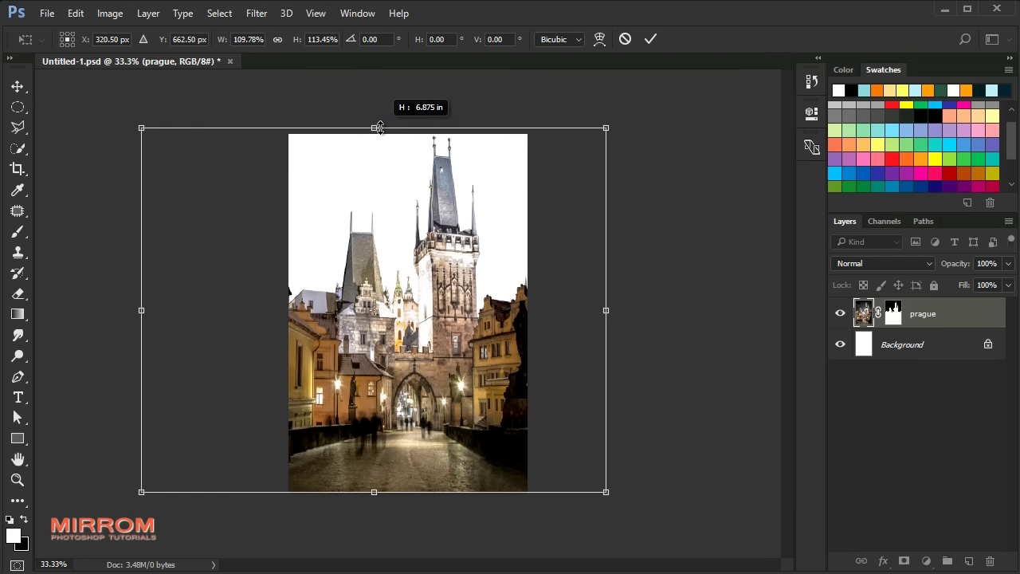
left_click(650, 39)
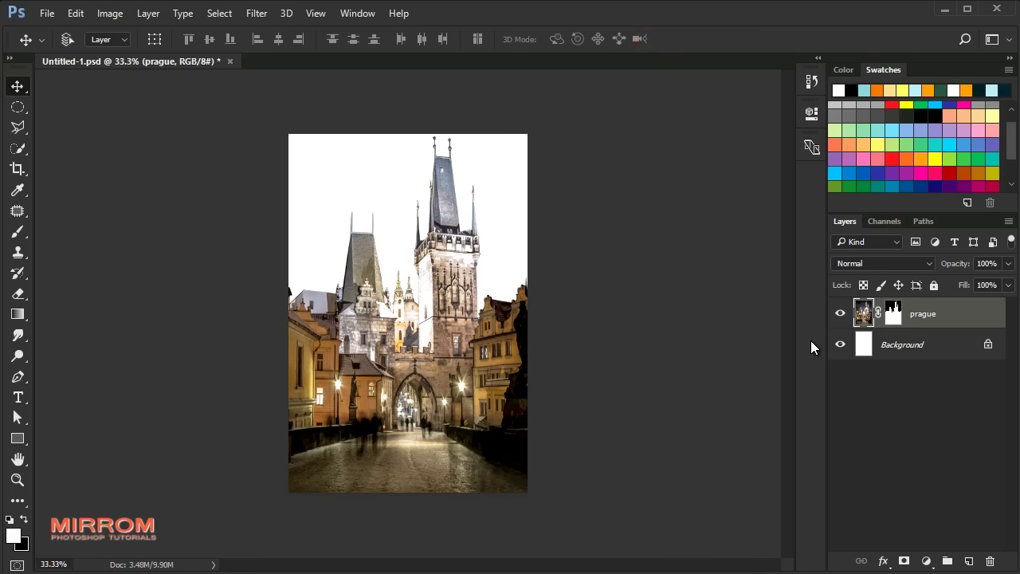
left_click(941, 344)
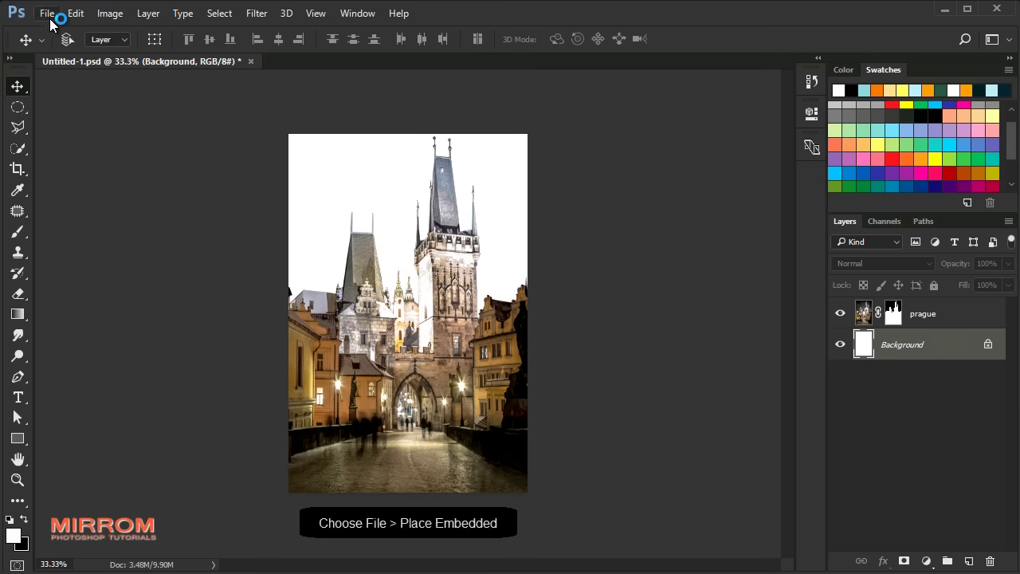
Step: Place the sunset image, scaled to about 35.7%, with its orange sky behind the towers
left_click(48, 15)
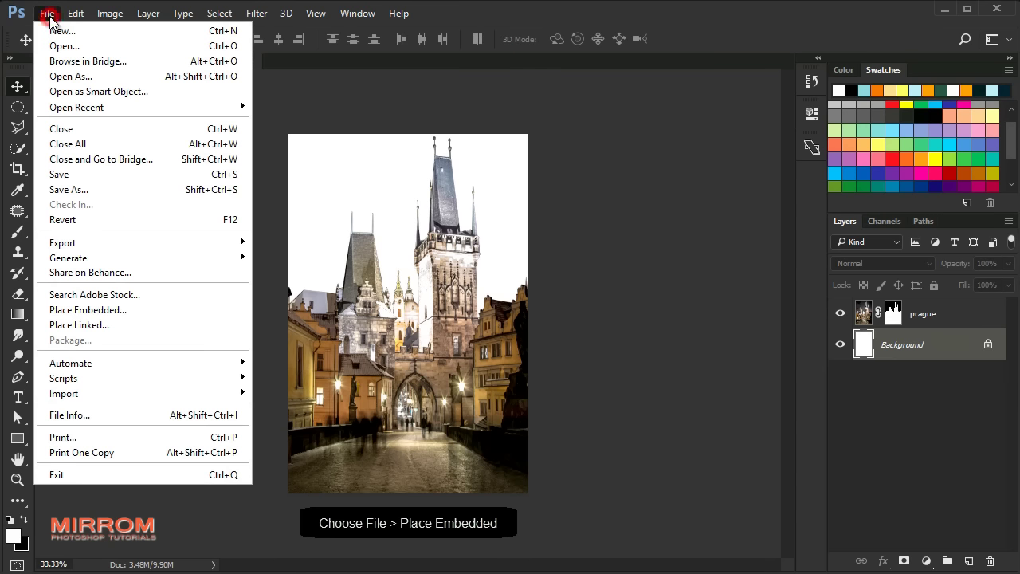
left_click(116, 313)
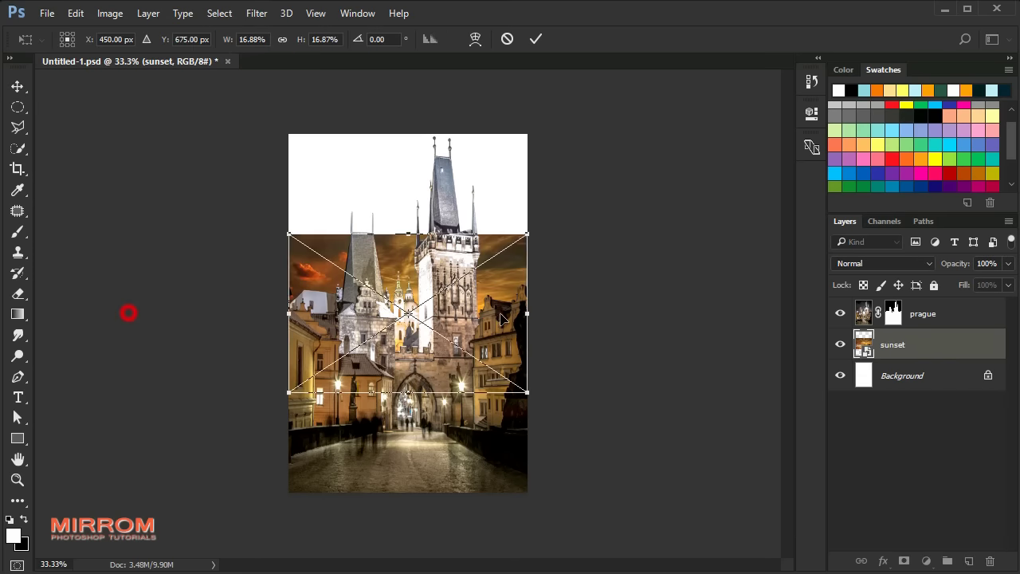
left_click_drag(502, 295, 501, 200)
left_click_drag(527, 293, 649, 417)
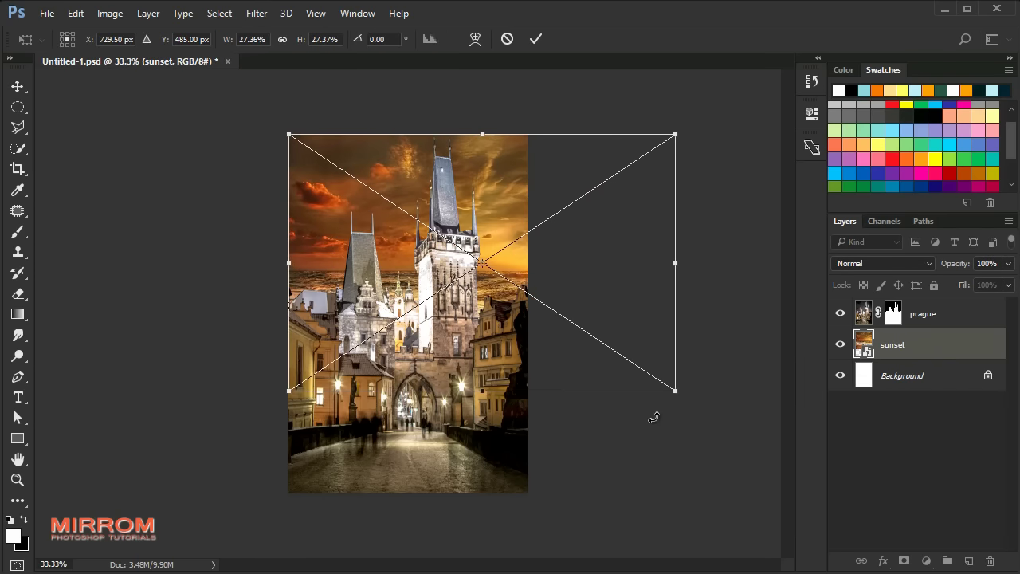
mouse_move(289, 421)
left_mouse_down()
mouse_move(228, 405)
mouse_move(183, 410)
left_mouse_up()
left_click_drag(500, 209, 381, 206)
left_click_drag(555, 134, 587, 114)
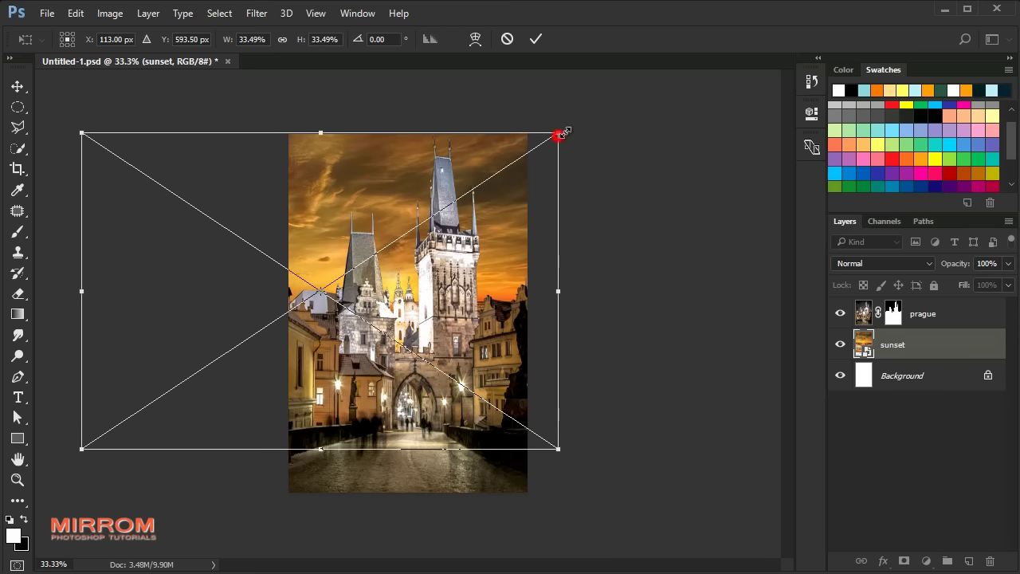
mouse_move(547, 192)
left_mouse_down()
mouse_move(547, 206)
mouse_move(513, 206)
left_mouse_up()
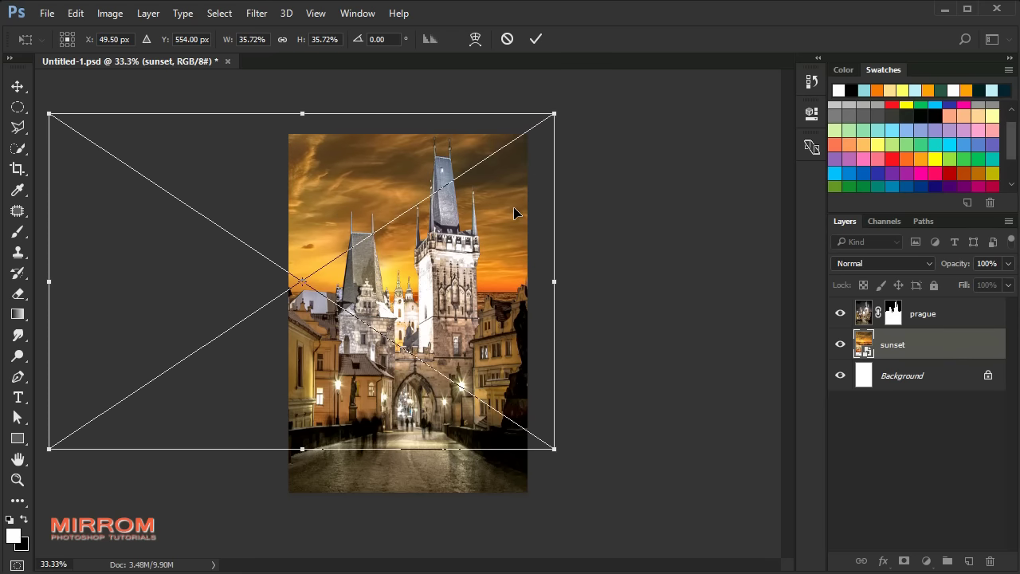
key("Return")
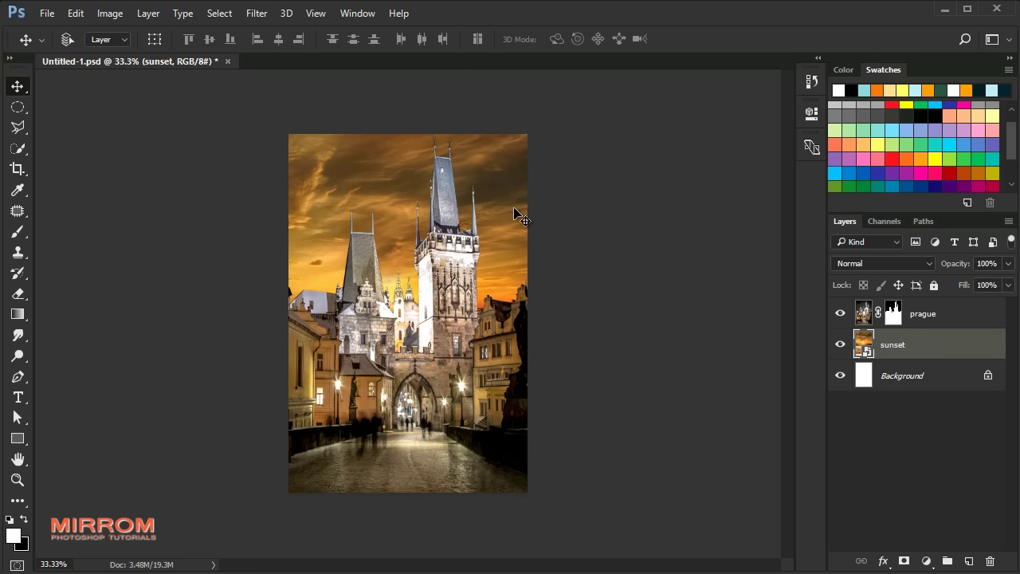
Step: Reselect the prague layer and view the composite at 50%
key("ctrl+plus")
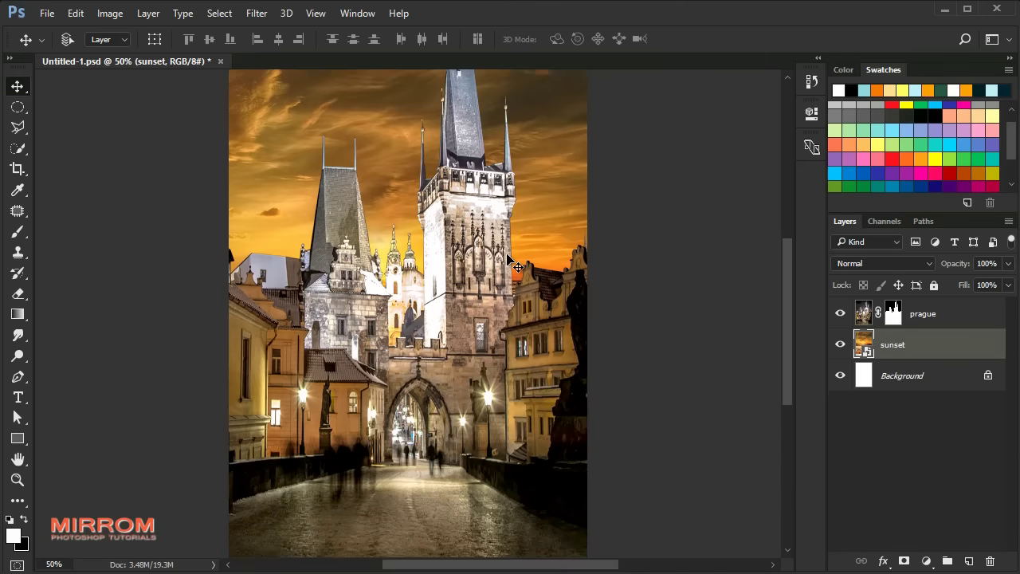
scroll(509, 259, "up", 2)
key("ctrl+minus")
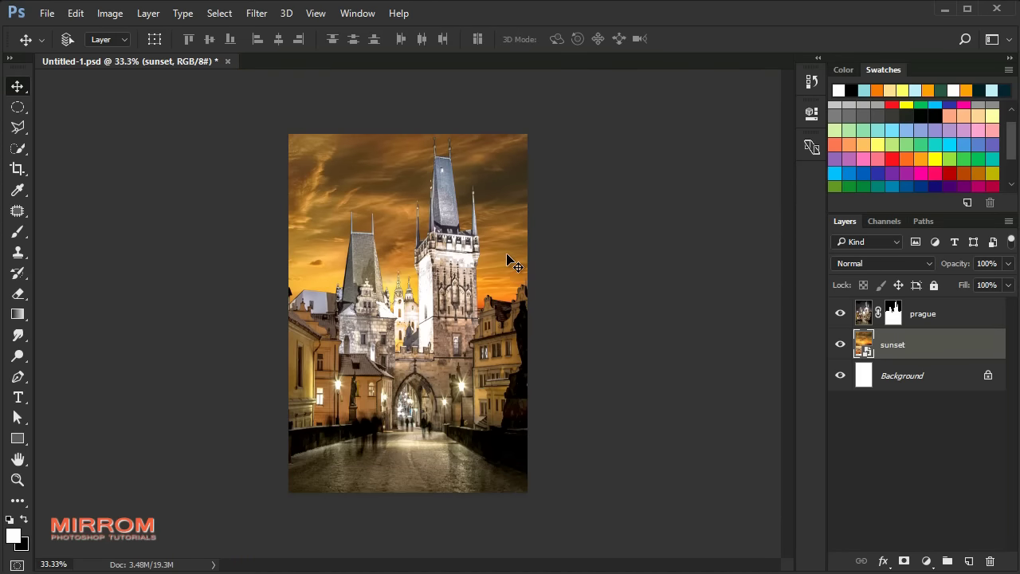
key("ctrl+0")
left_click(941, 316)
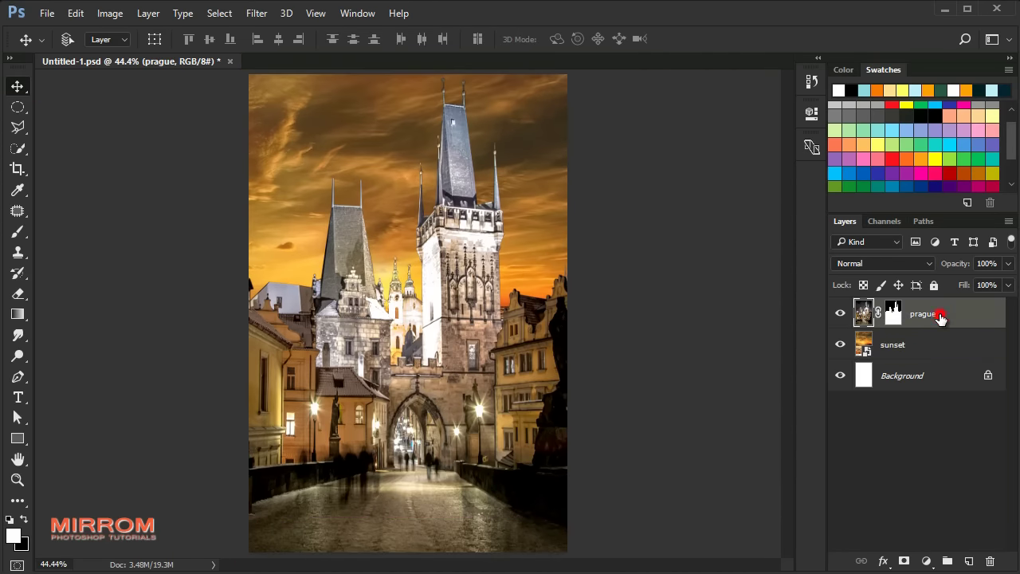
left_click_drag(1008, 159, 1013, 185)
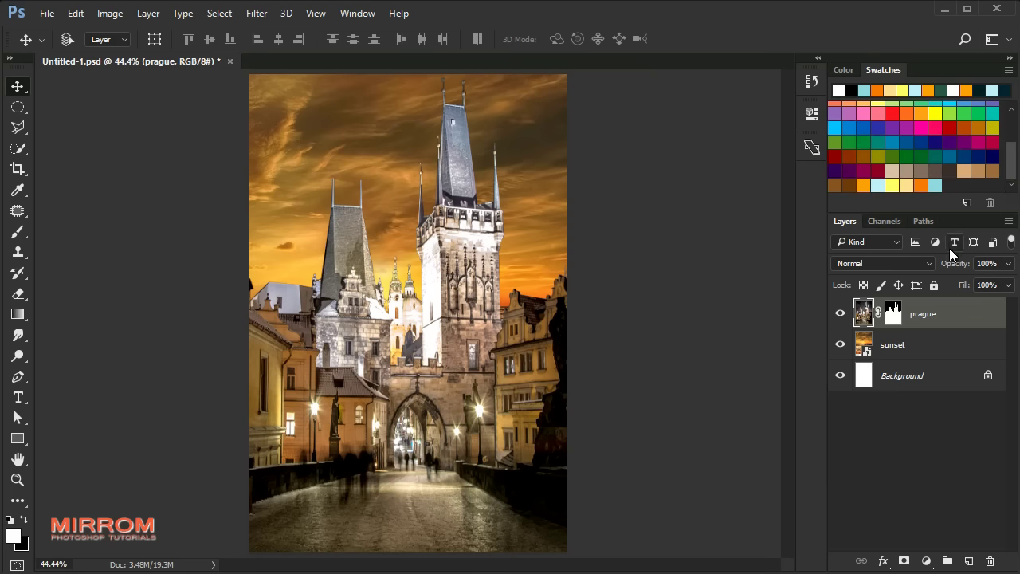
key("ctrl+plus")
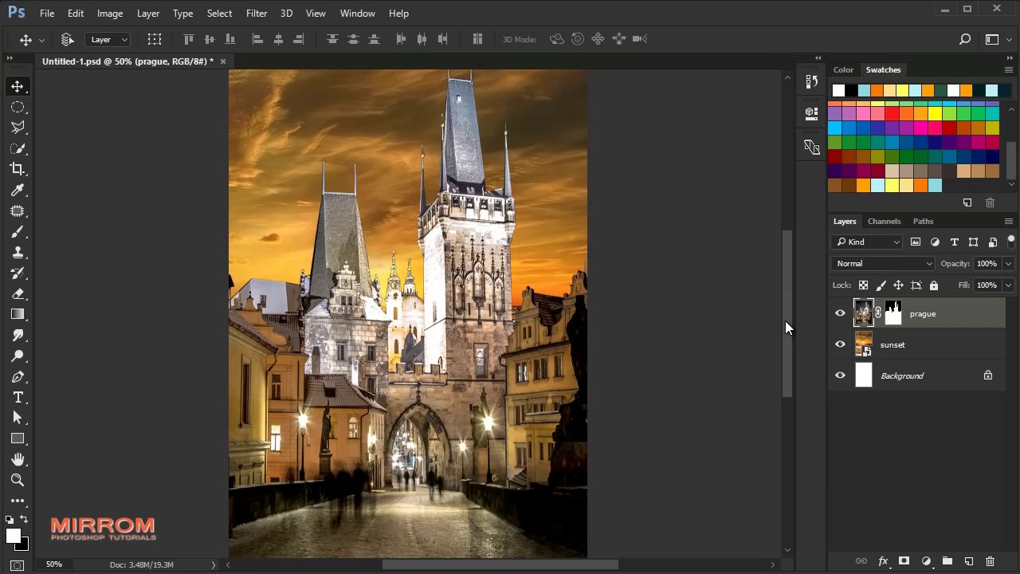
left_click_drag(613, 566, 673, 561)
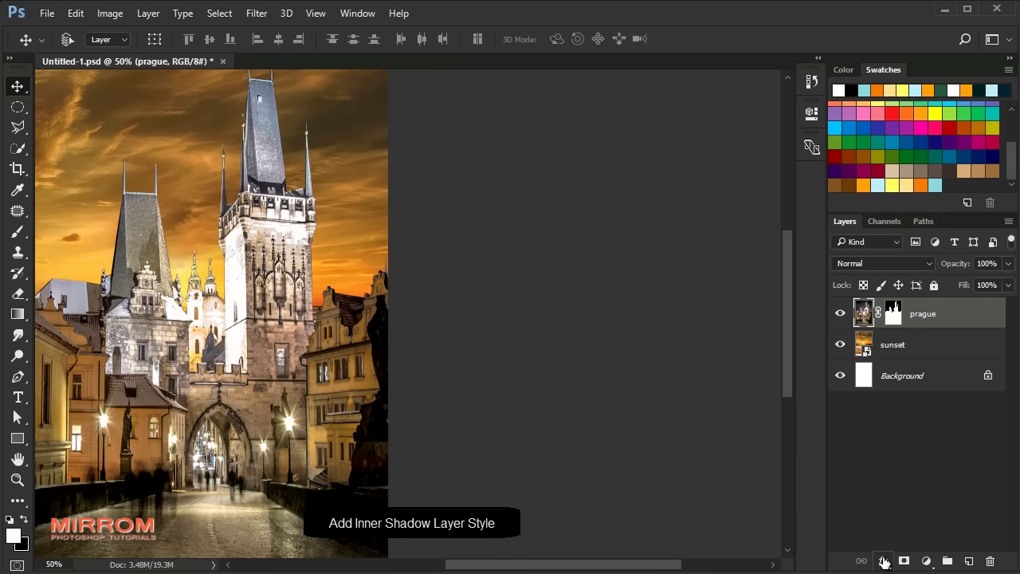
Step: Add an Inner Shadow to prague with colour ff9000 and Color Dodge blend mode
left_click(884, 561)
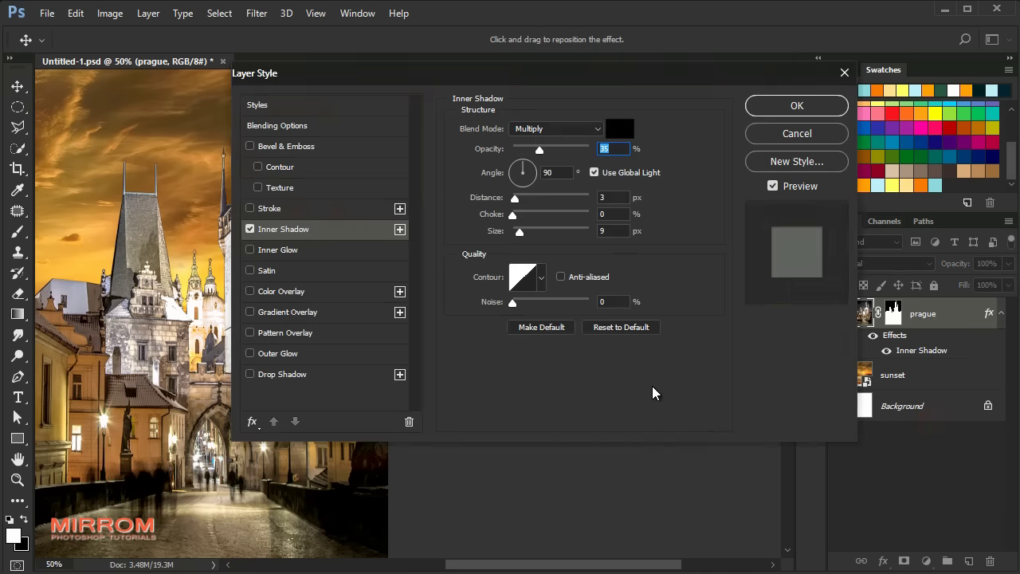
left_click(594, 129)
left_click(624, 136)
mouse_move(674, 150)
left_mouse_down()
mouse_move(564, 209)
mouse_move(531, 211)
left_mouse_up()
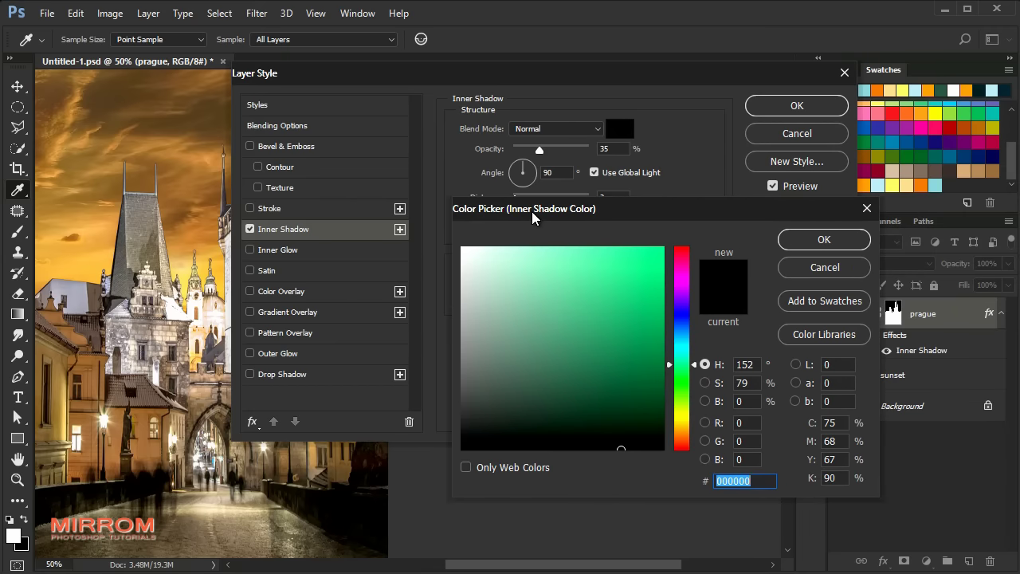
left_click(900, 179)
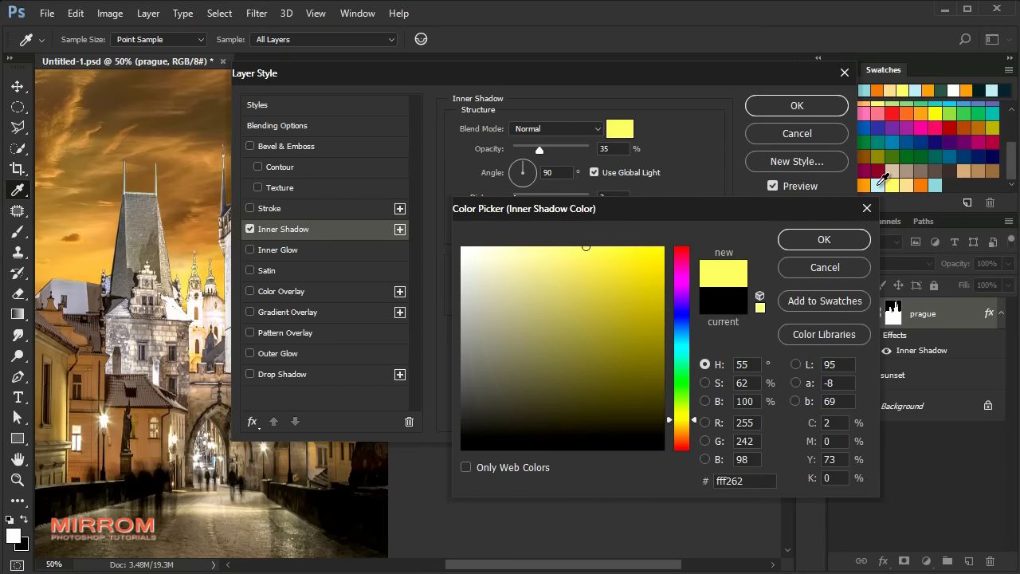
left_click(869, 184)
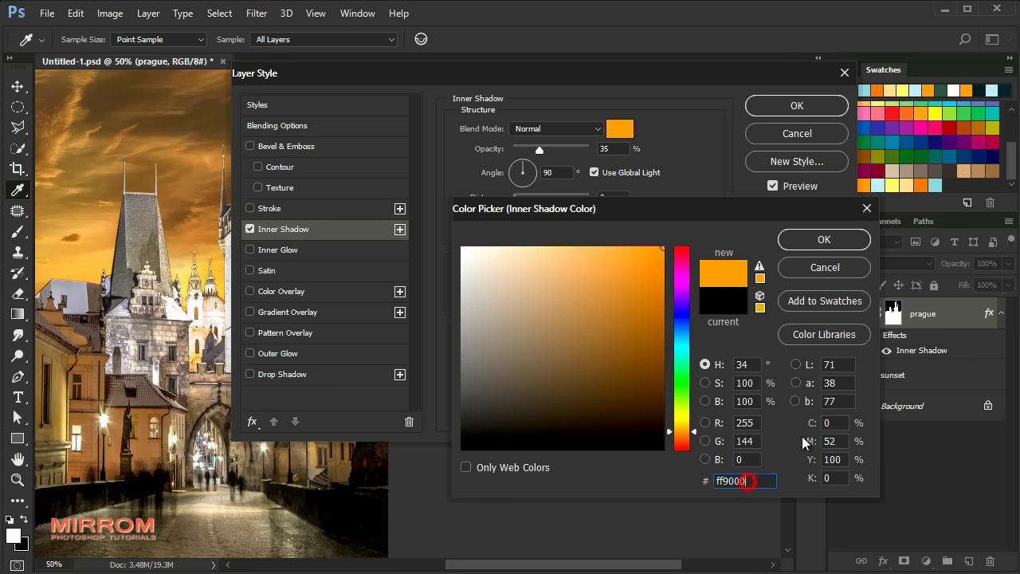
left_click(800, 242)
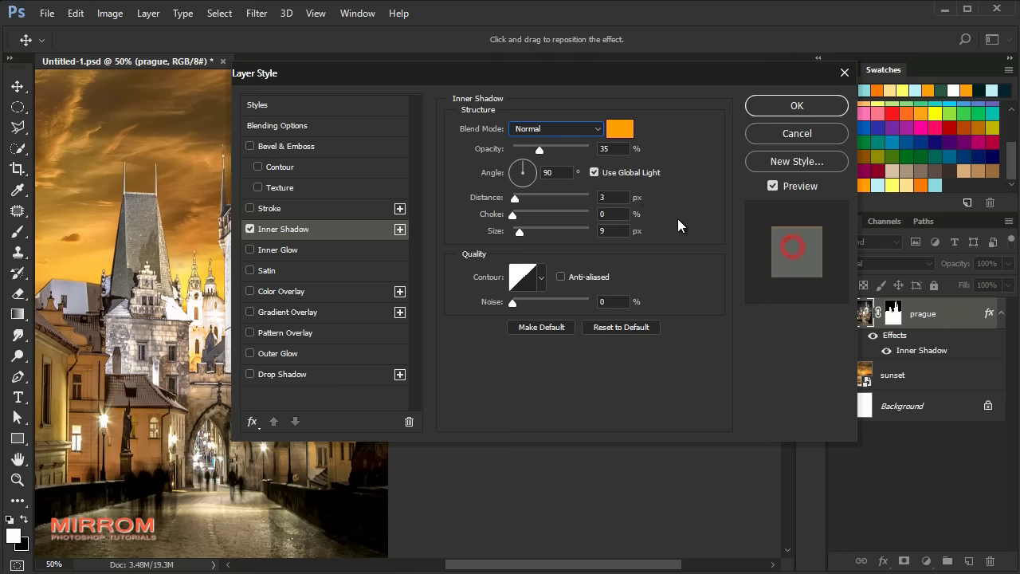
left_click(592, 132)
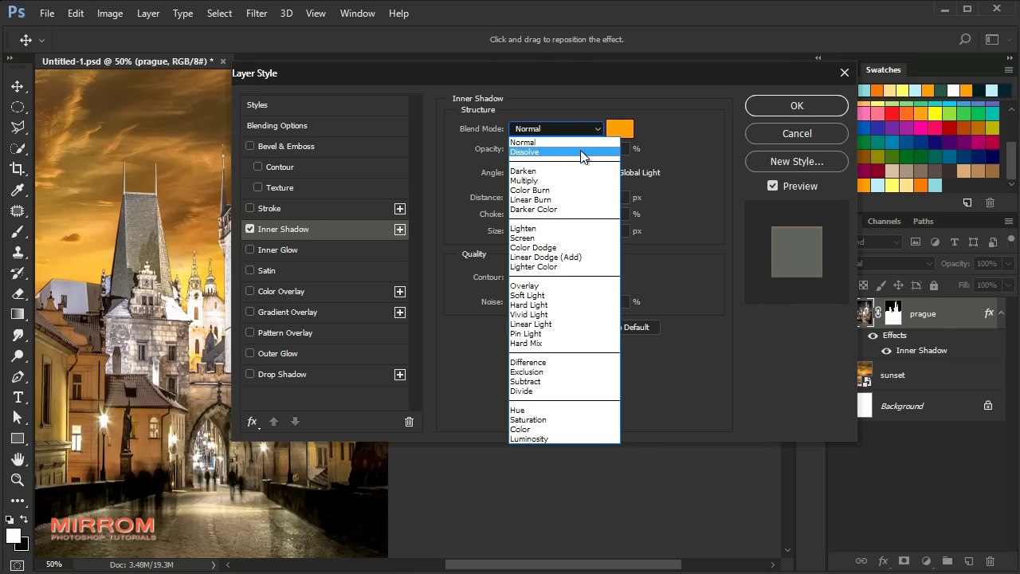
left_click(566, 247)
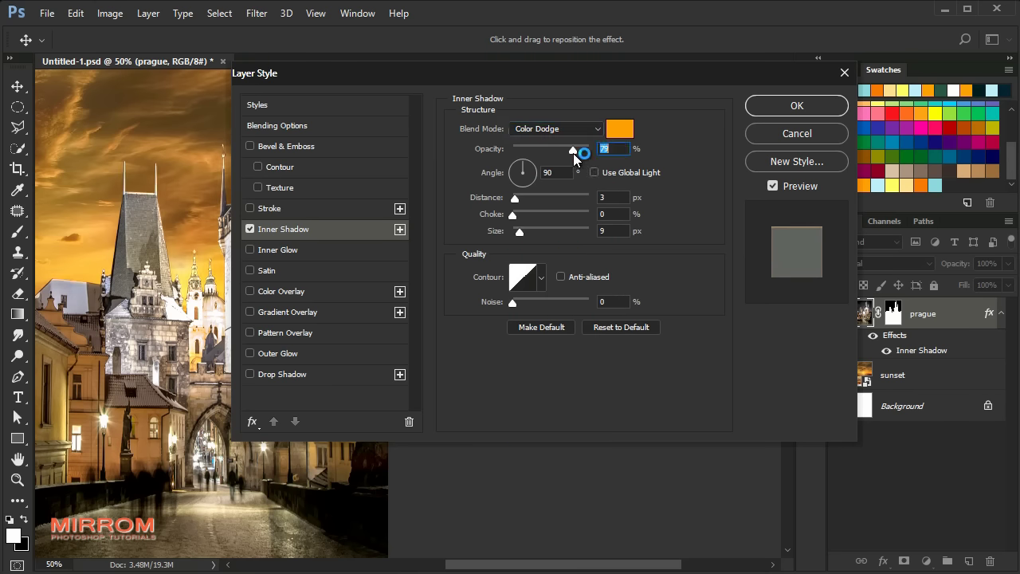
Step: Set the inner shadow to 80% opacity, 67° angle, distance 53 and size 144, and apply it
left_click_drag(568, 151, 518, 161)
key("Tab")
double_click(568, 178)
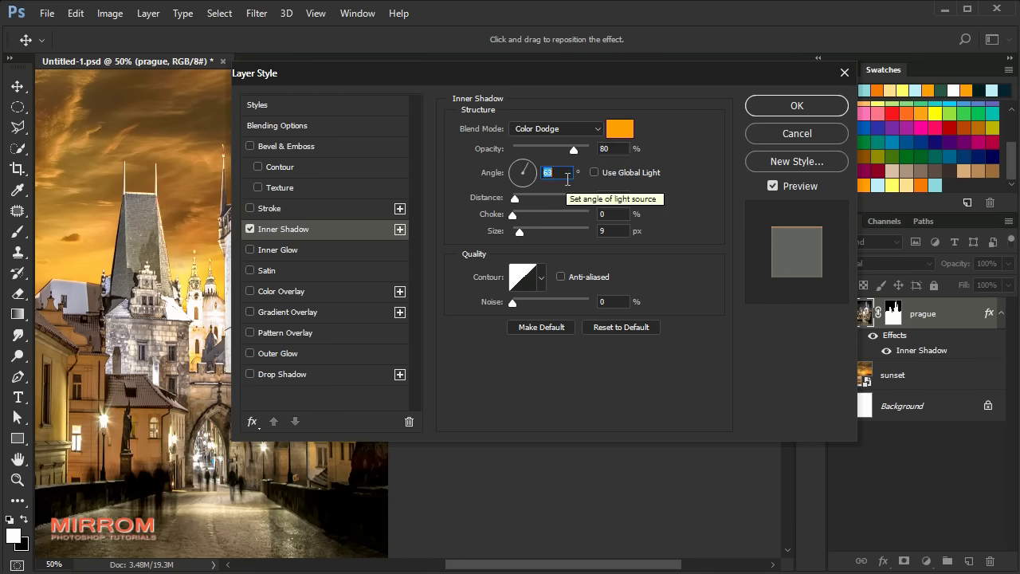
key("Down")
left_click_drag(515, 198, 545, 197)
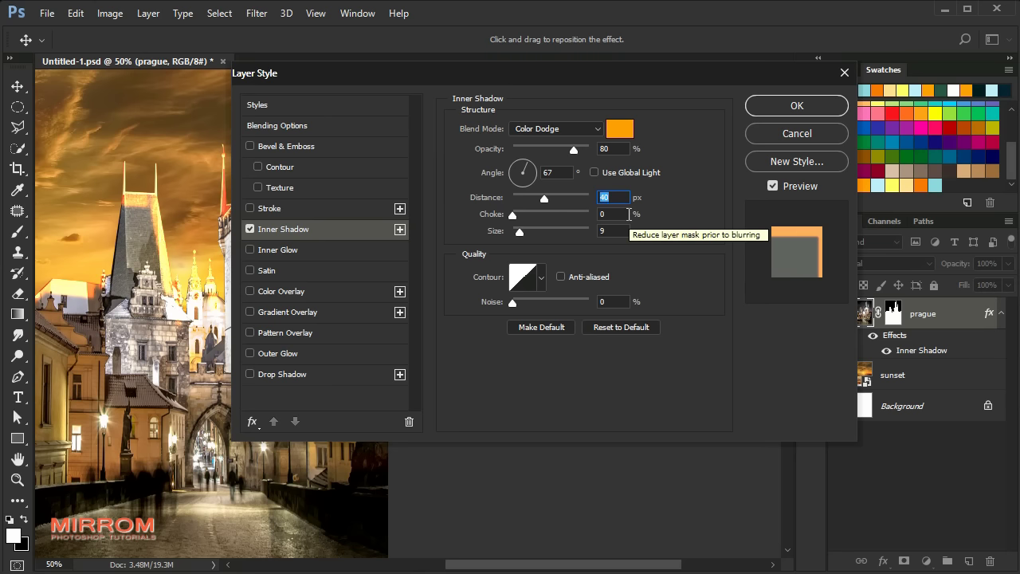
type("53")
left_click_drag(519, 230, 560, 231)
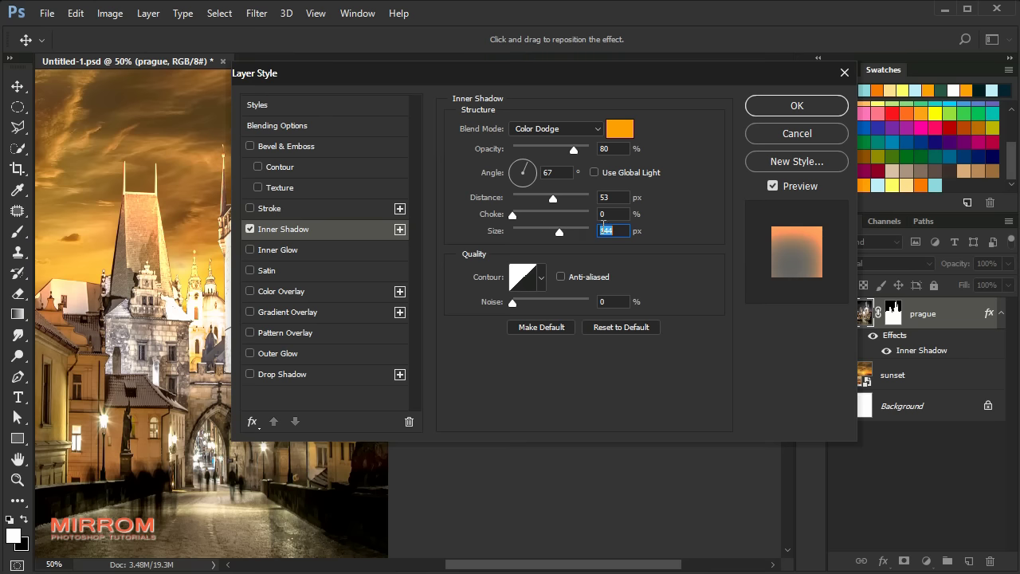
left_click_drag(467, 80, 569, 90)
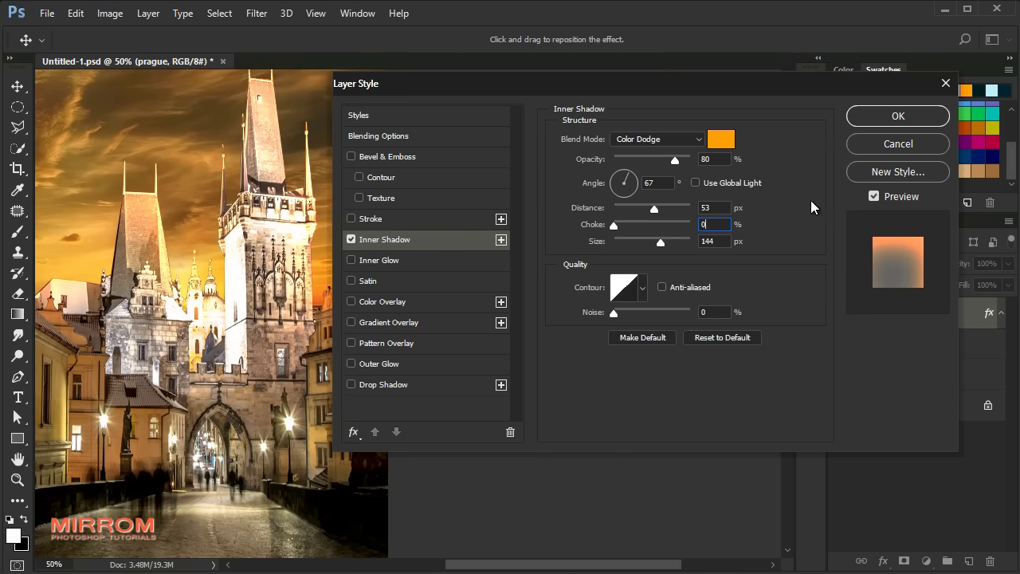
left_click(874, 197)
left_click(872, 200)
left_click(870, 200)
left_click(899, 116)
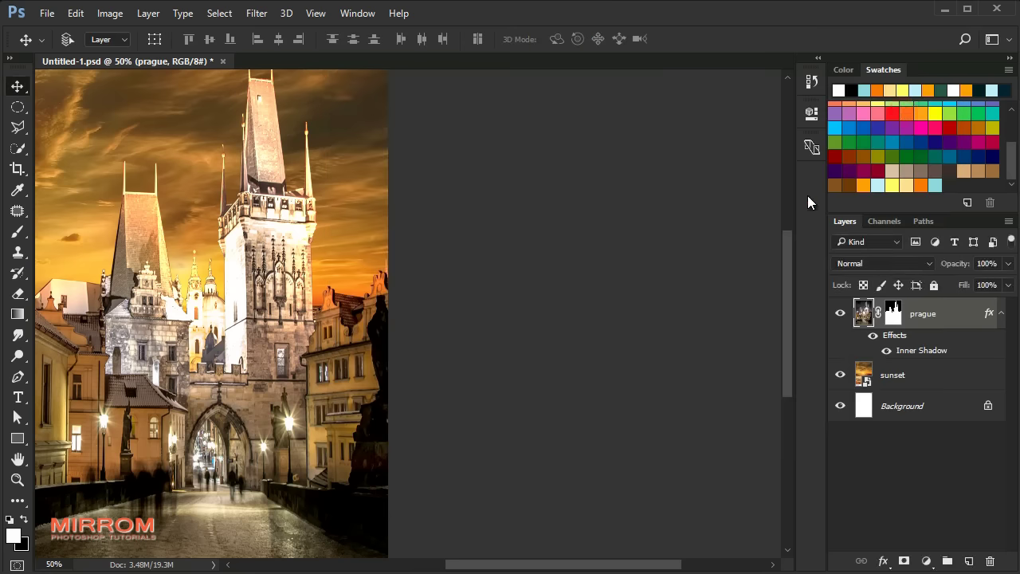
Step: Add a Brightness/Contrast adjustment layer clipped to the prague layer
left_click(1001, 314)
left_click_drag(566, 565, 546, 571)
scroll(594, 451, "up", 1)
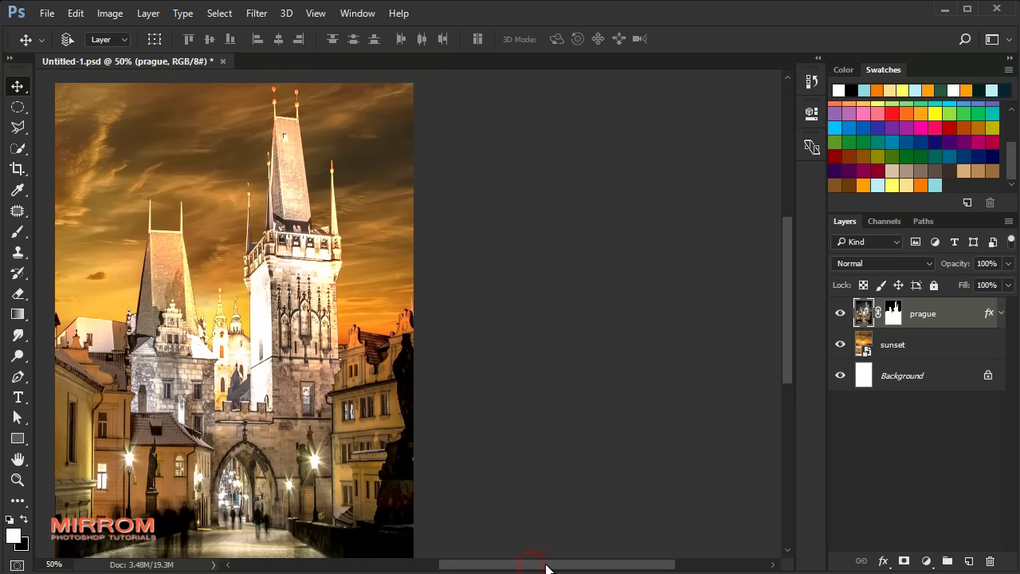
left_click(883, 562)
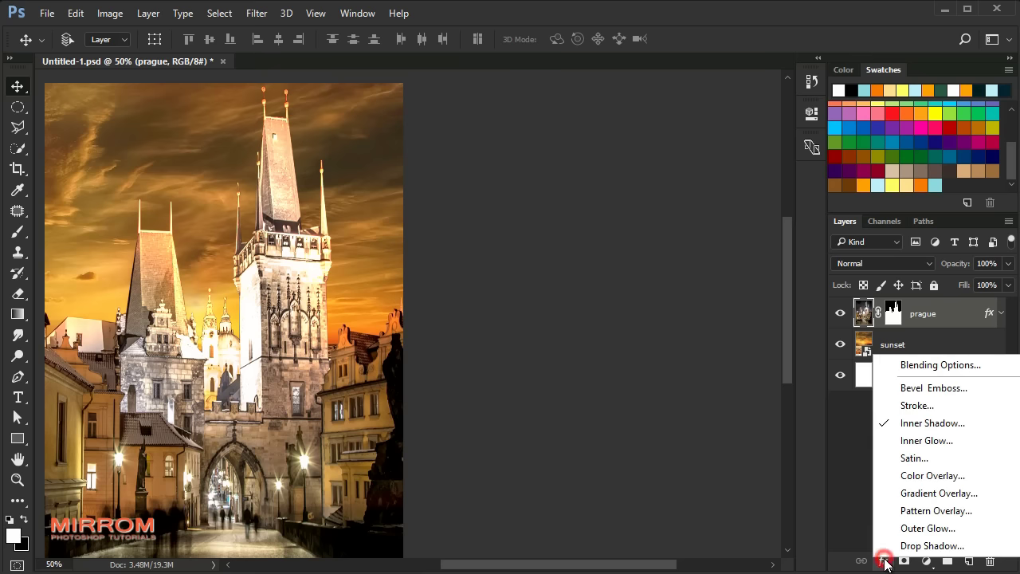
key("Escape")
left_click(925, 562)
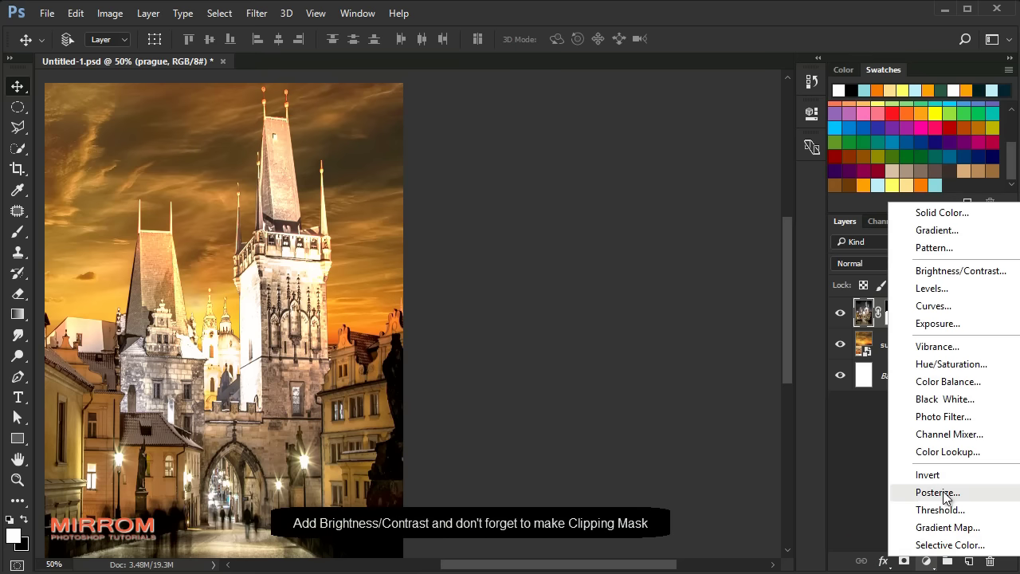
left_click(945, 275)
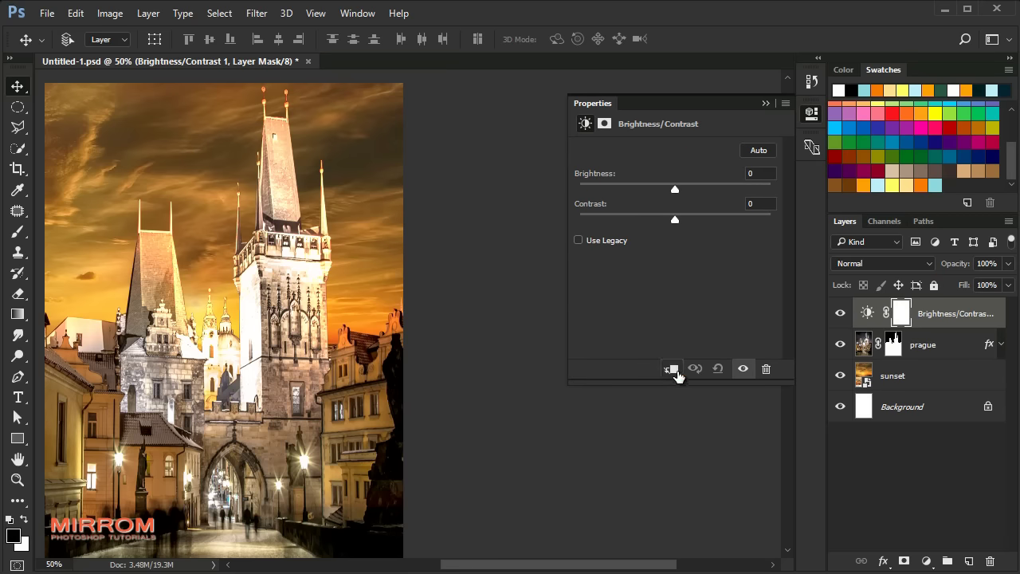
left_click(672, 369)
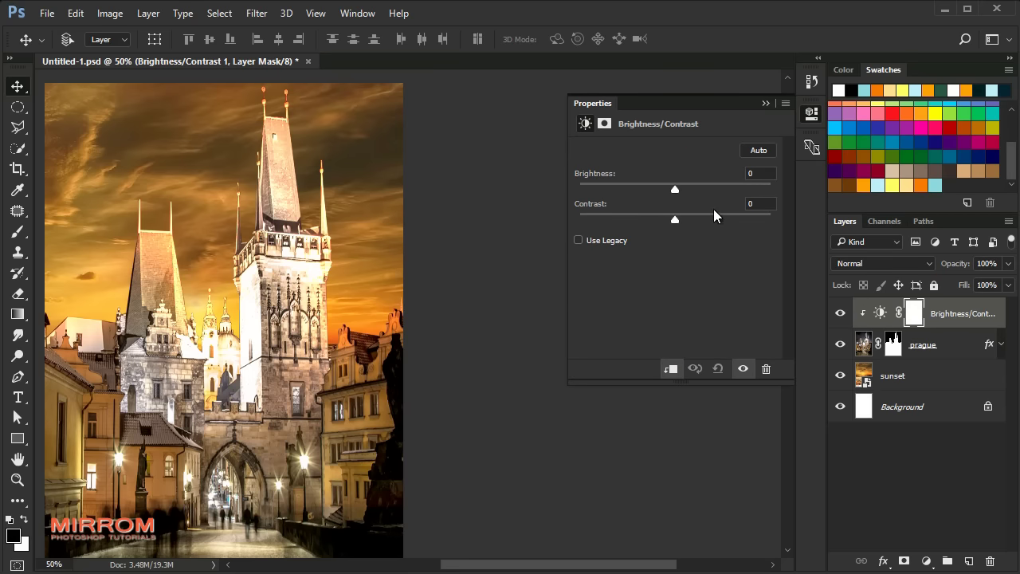
Step: Set brightness to -91 and contrast to 35, then close Properties
left_click_drag(675, 189, 617, 189)
left_click(777, 175)
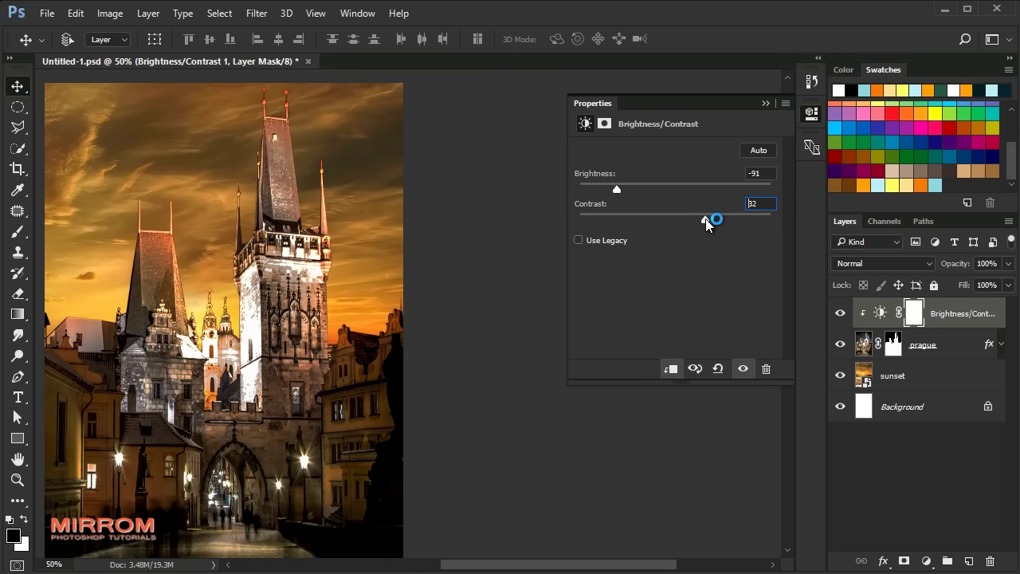
left_click_drag(678, 220, 638, 220)
key("Down")
left_click(765, 104)
scroll(622, 215, "down", 2)
scroll(596, 236, "down", 3)
scroll(597, 236, "up", 2)
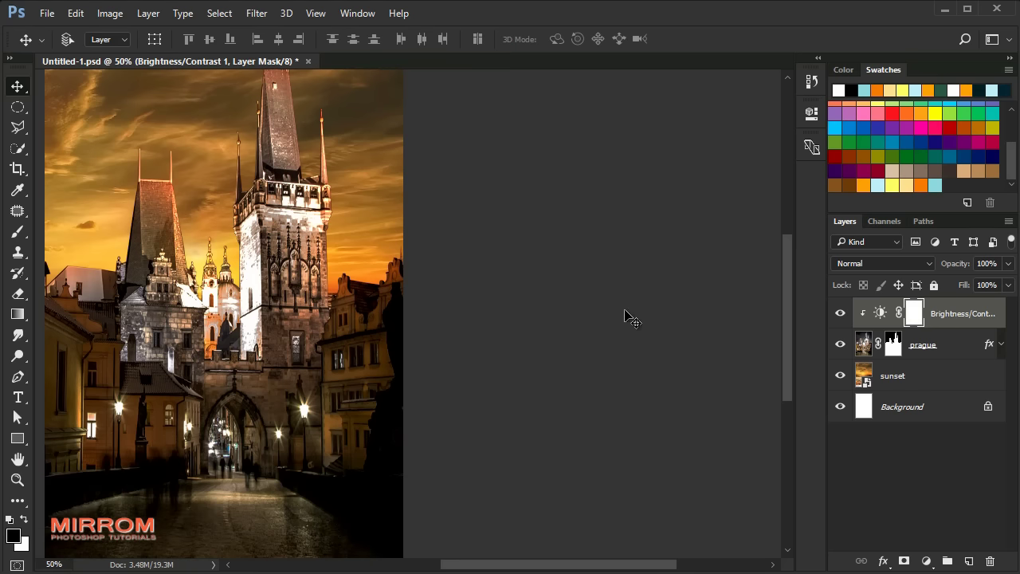
scroll(632, 304, "up", 2)
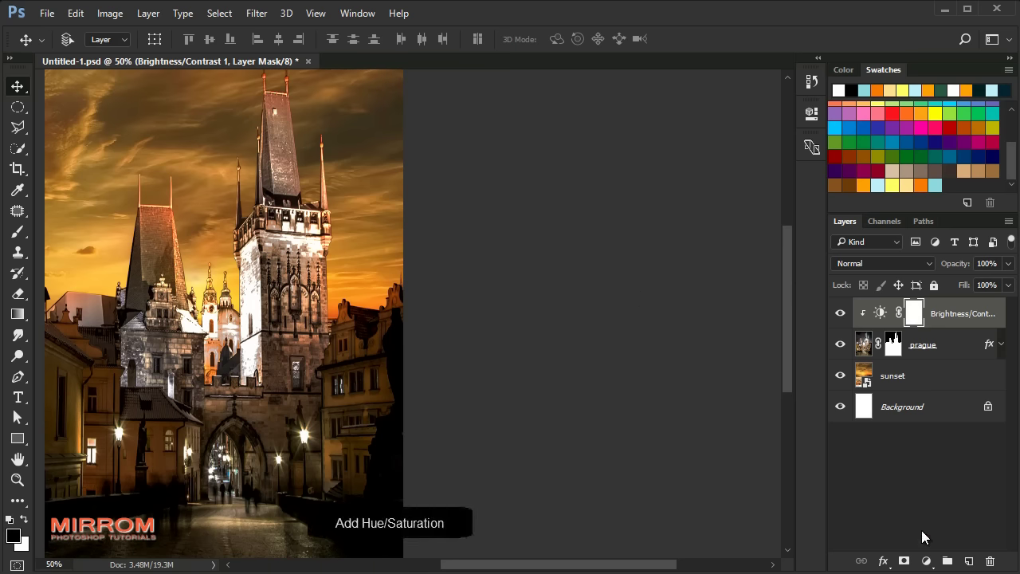
Step: Add a clipped Hue/Saturation adjustment layer with Colorize turned on
left_click(927, 561)
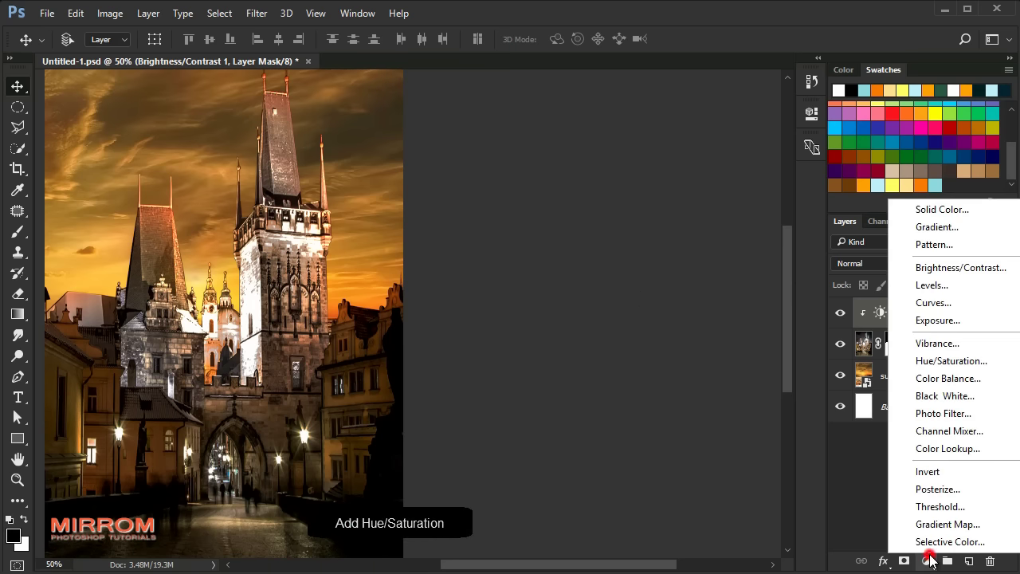
left_click(930, 366)
left_click(672, 369)
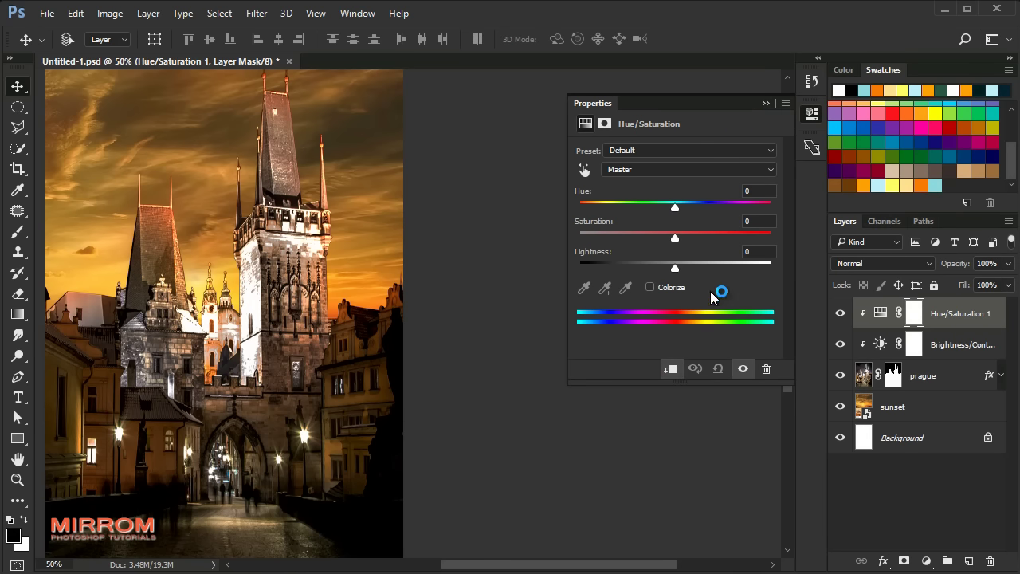
left_click(651, 287)
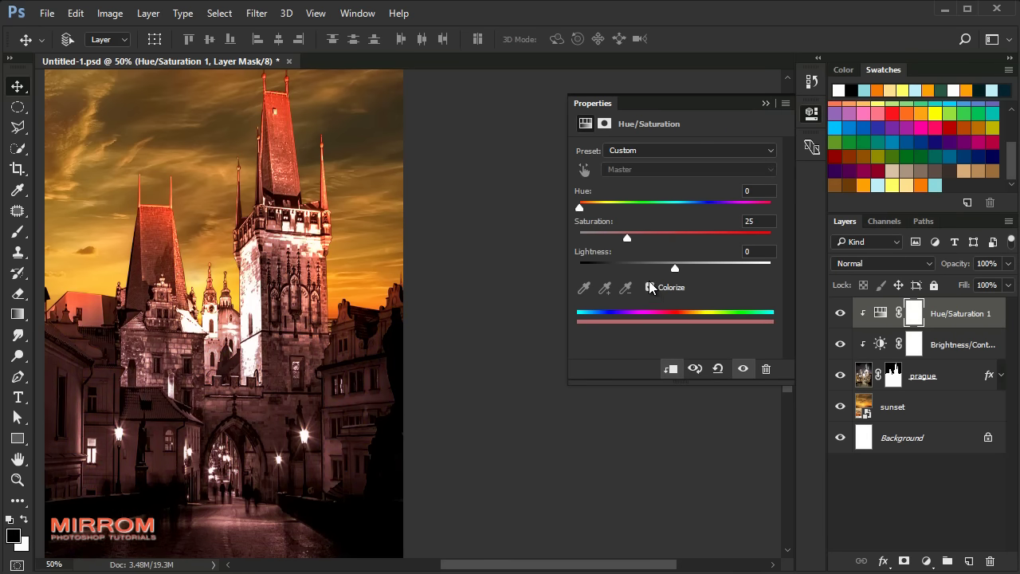
Step: Set hue 201, saturation 43 and lightness -16, then close Properties
left_click_drag(579, 208, 691, 211)
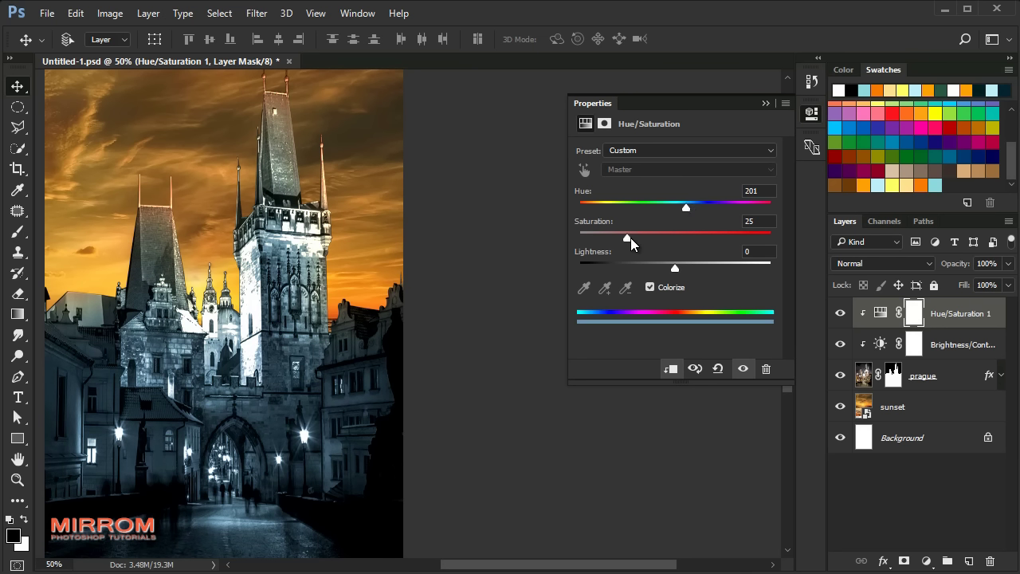
left_click_drag(631, 237, 633, 239)
left_click_drag(652, 242, 670, 244)
left_click_drag(676, 270, 659, 269)
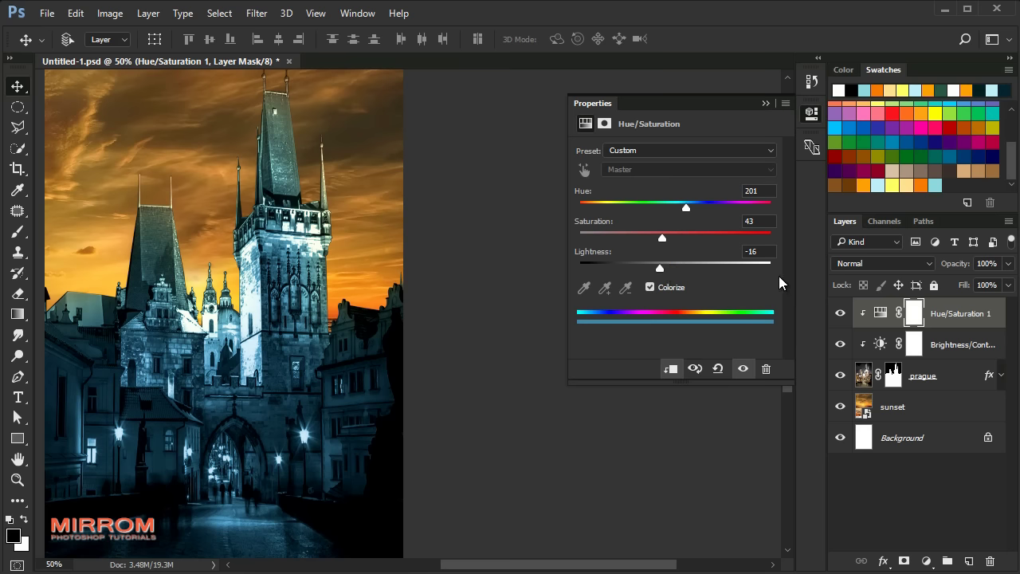
left_click(767, 104)
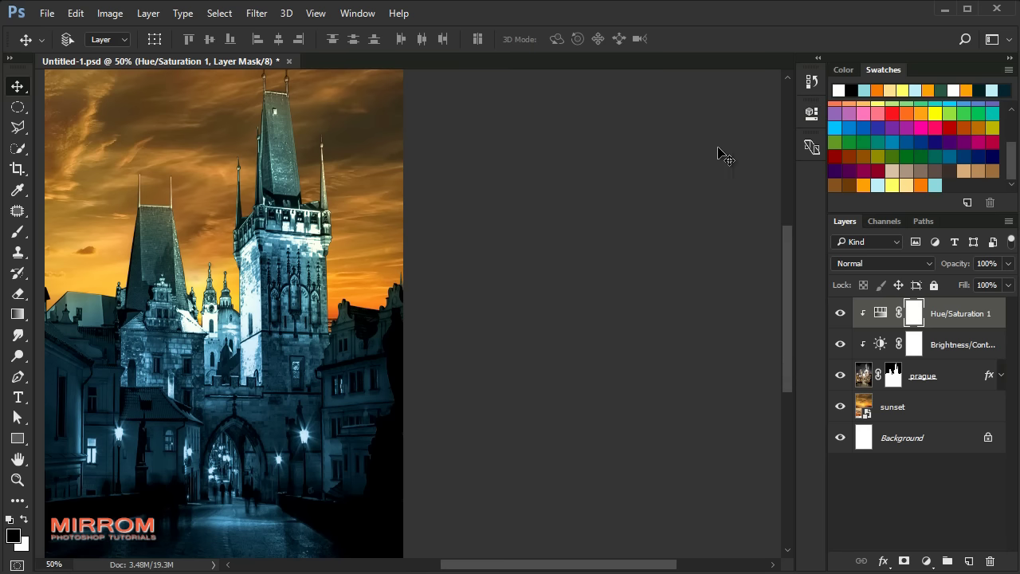
scroll(456, 333, "down", 1)
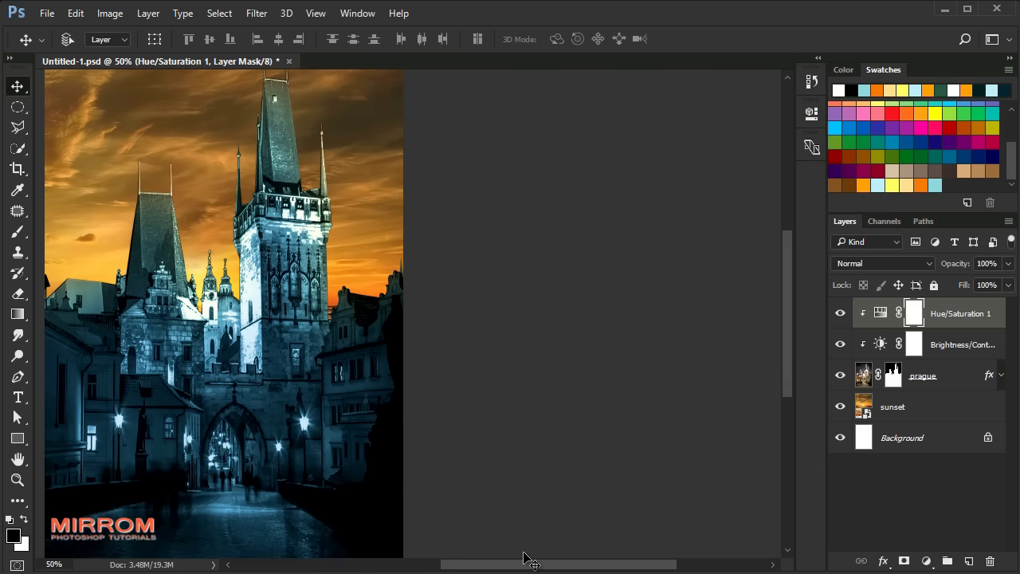
scroll(523, 559, "left", 2)
scroll(513, 560, "left", 2)
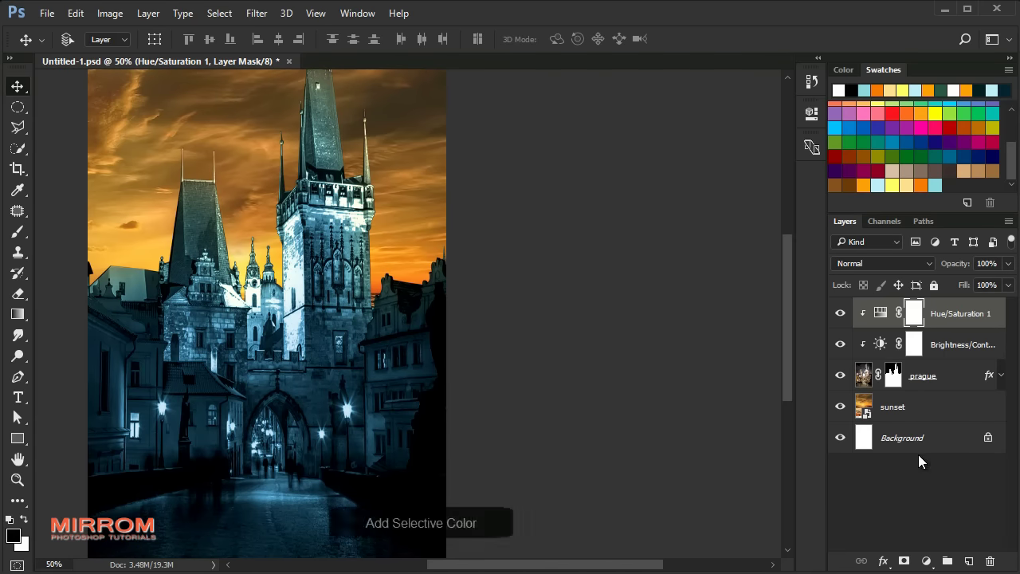
Step: Add a clipped Selective Color layer with Neutrals set to Yellow -29 and Black +4
left_click(927, 562)
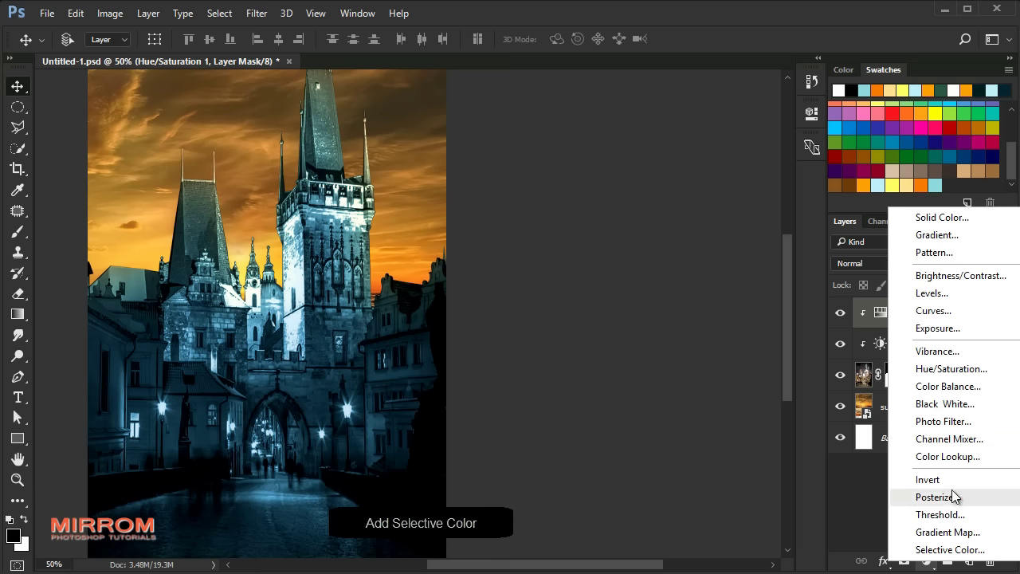
left_click(951, 550)
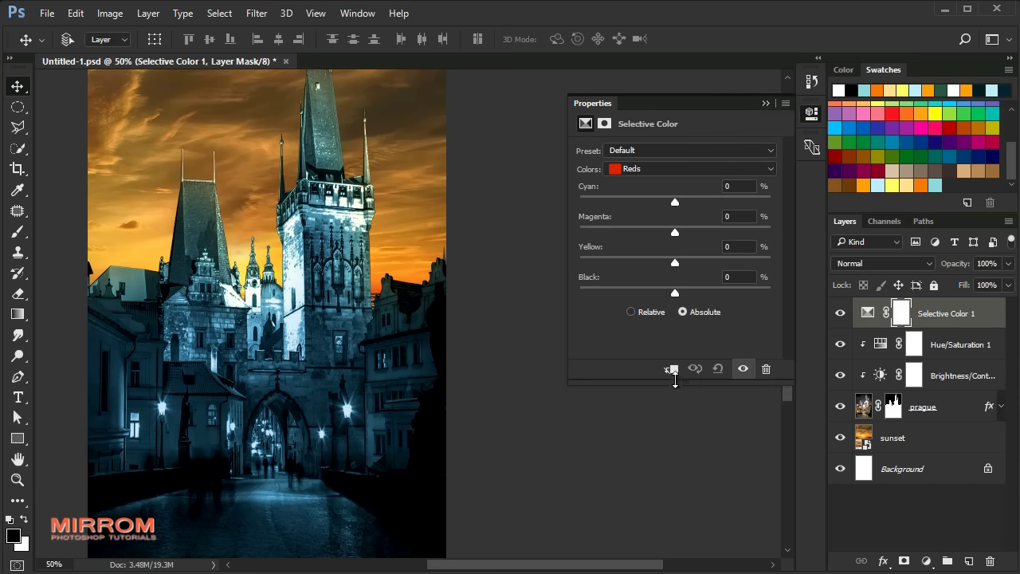
left_click(673, 371)
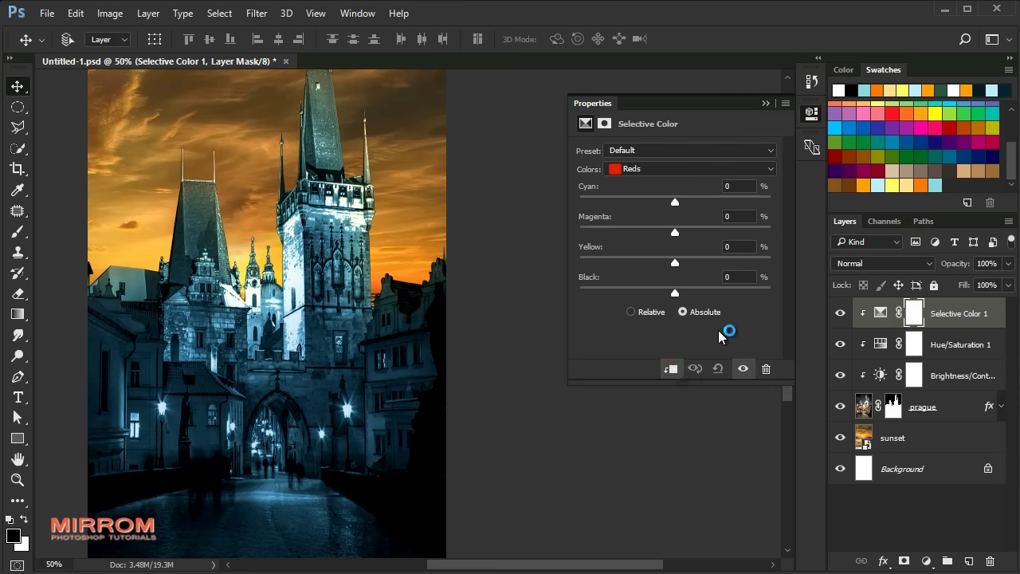
left_click(732, 170)
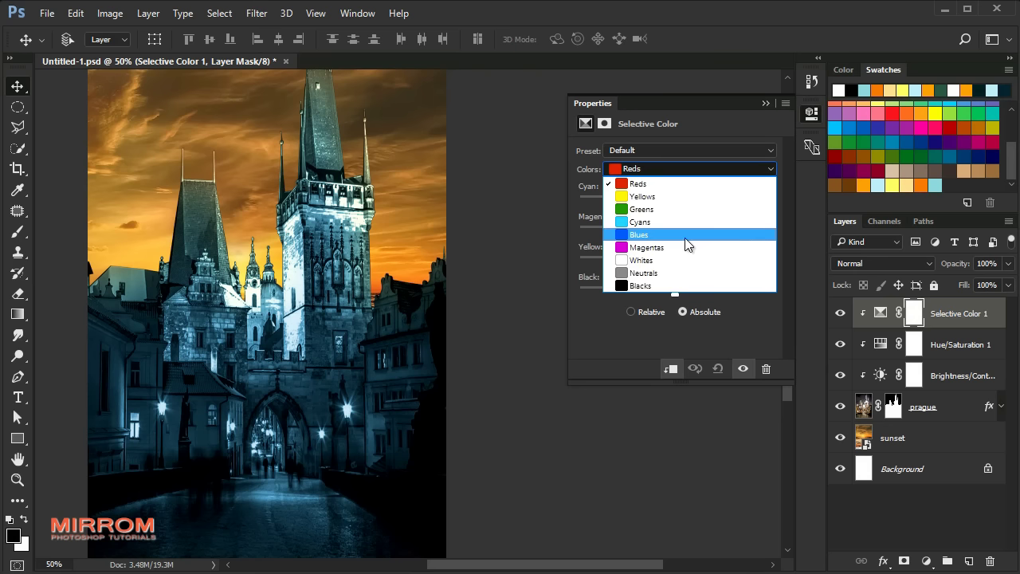
left_click(672, 274)
left_click(671, 273)
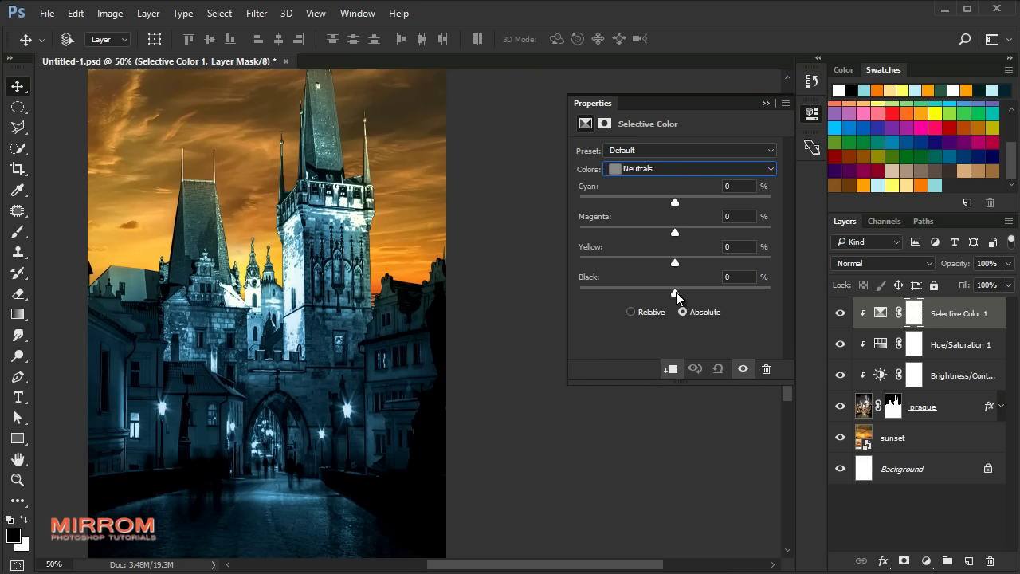
left_click_drag(626, 266, 635, 267)
left_click(674, 295)
left_click_drag(676, 295, 680, 296)
Step: Switch the Selective Color range to Blacks and close the Properties panel
left_click(758, 311)
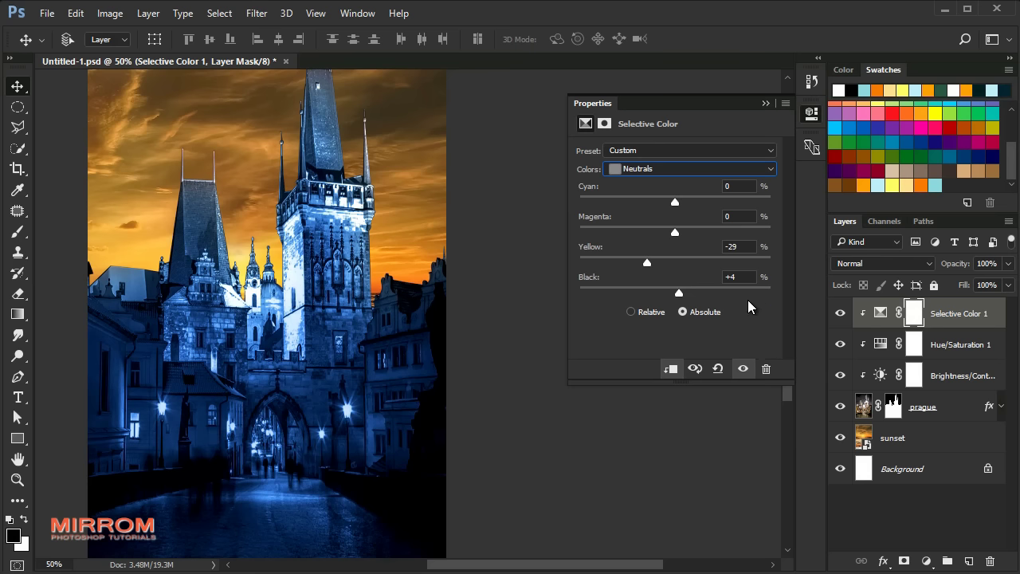
left_click(738, 170)
left_click(672, 284)
left_click(754, 280)
type("+3")
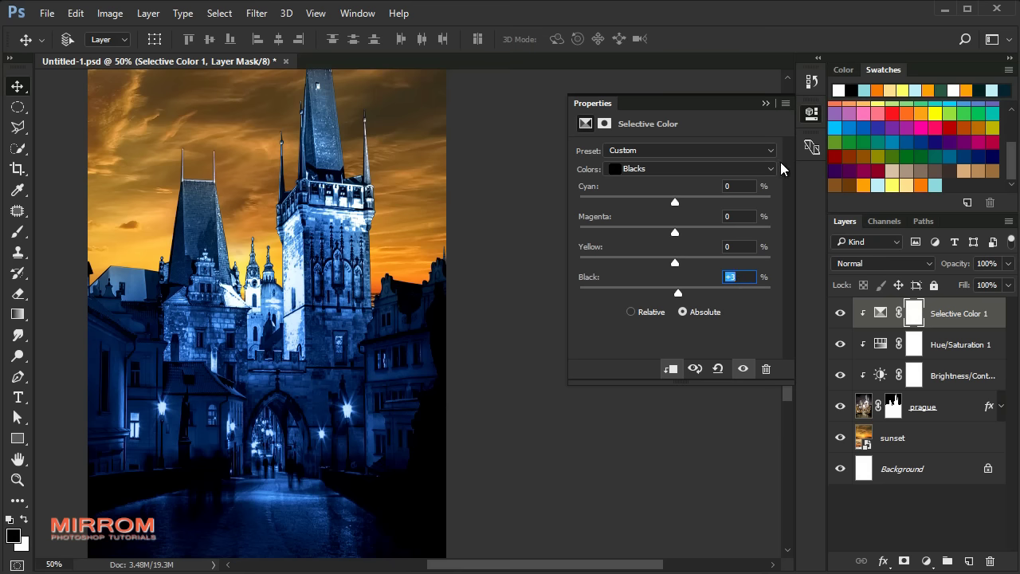
left_click(765, 104)
scroll(455, 295, "down", 2)
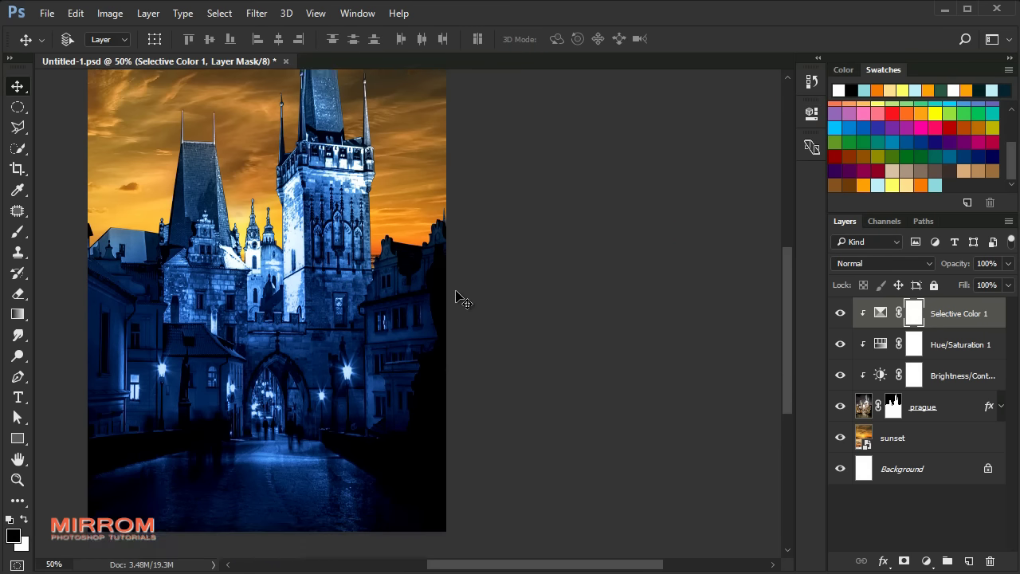
scroll(459, 301, "up", 1)
left_click_drag(480, 562, 429, 562)
scroll(453, 479, "down", 1)
scroll(456, 466, "up", 1)
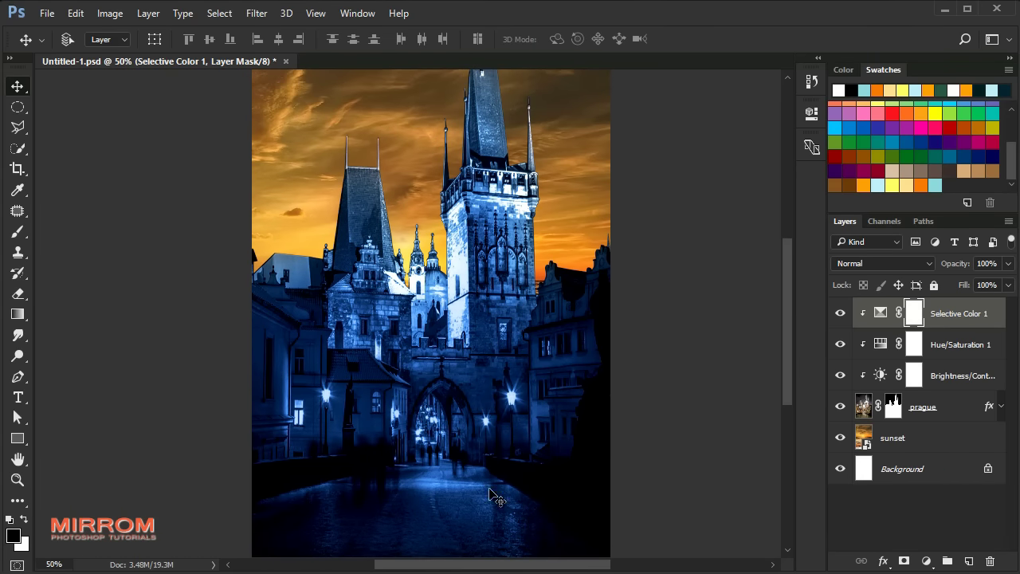
Step: Add a new Layer 1 clipped to the layers below, with orange ff9000 as foreground colour
left_click(970, 562)
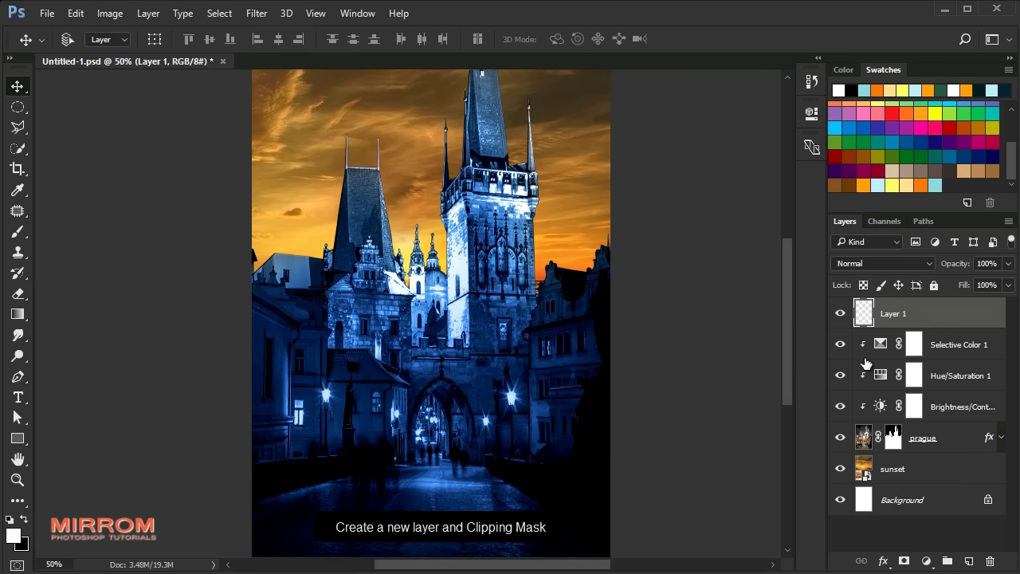
right_click(986, 317)
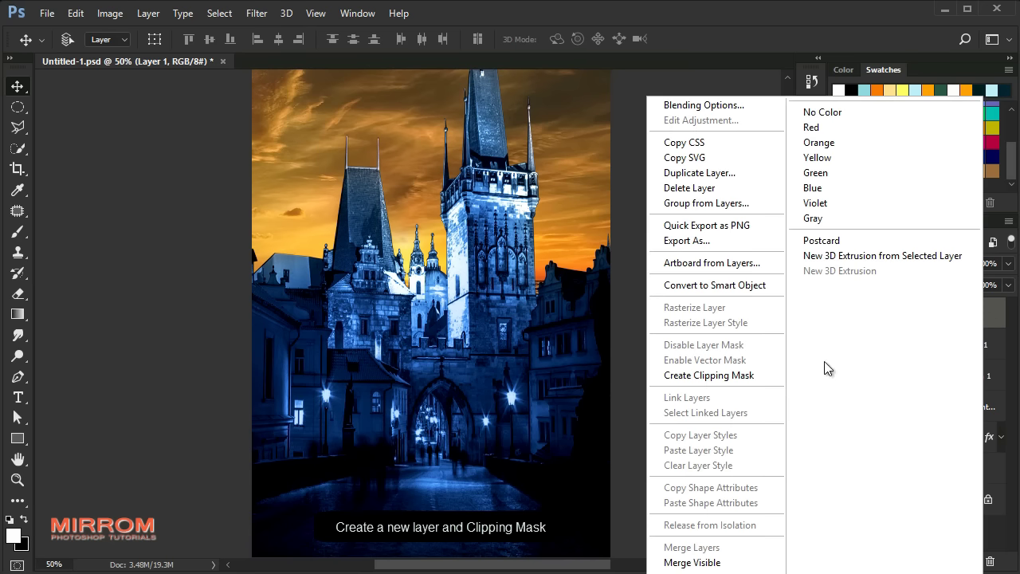
left_click(713, 375)
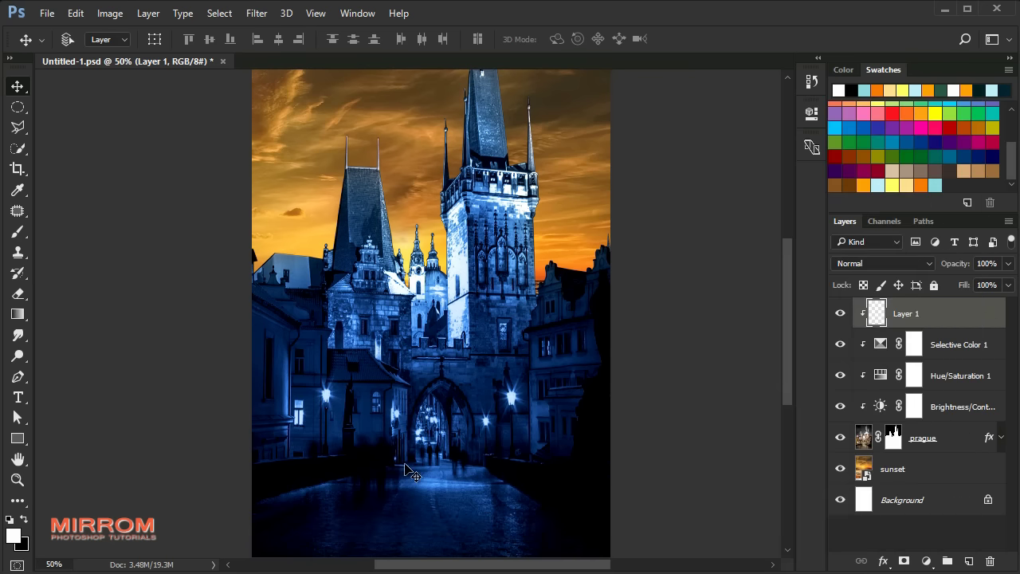
left_click(13, 538)
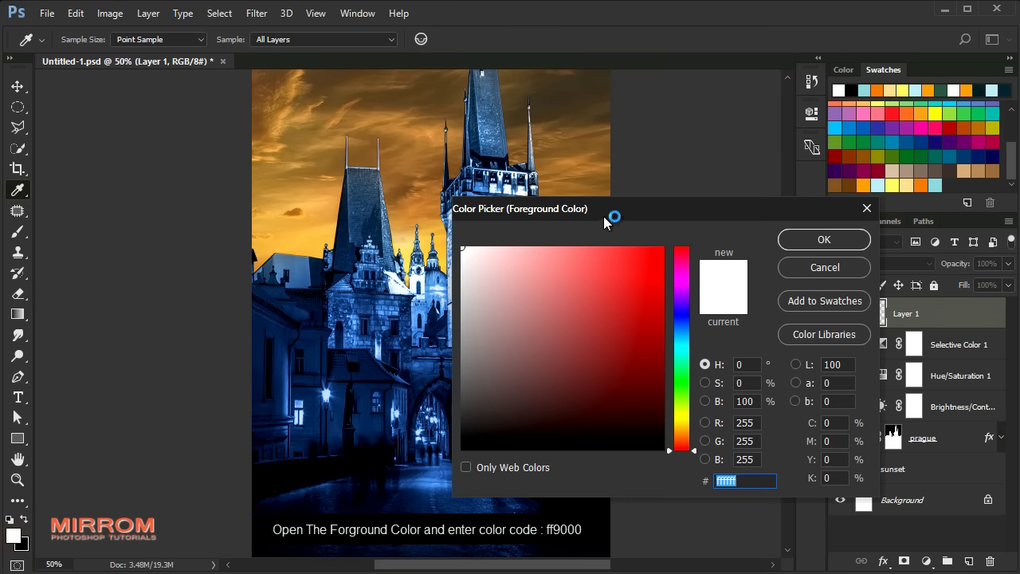
left_click_drag(695, 207, 705, 218)
left_click(878, 185)
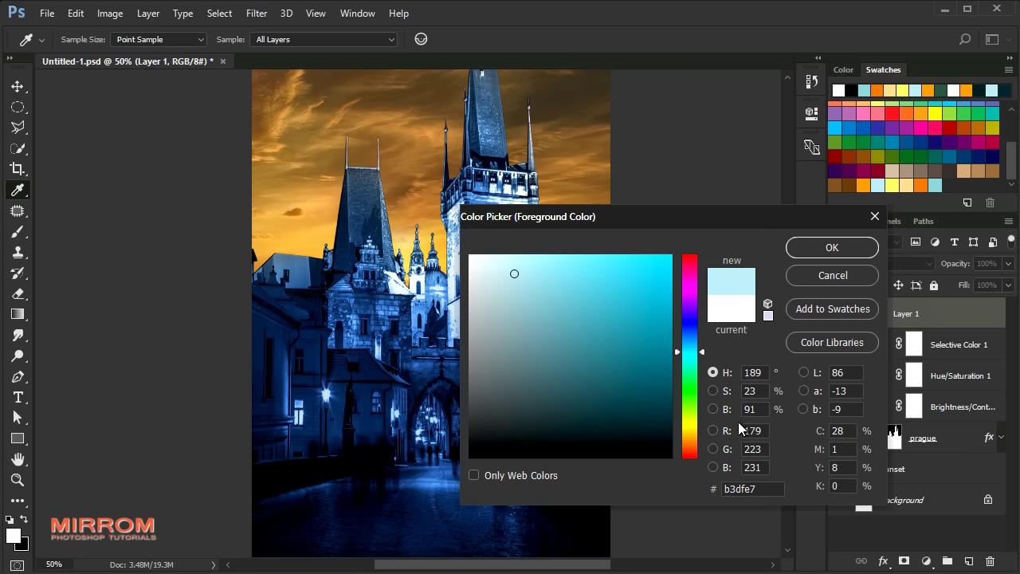
left_click(867, 185)
left_click(832, 247)
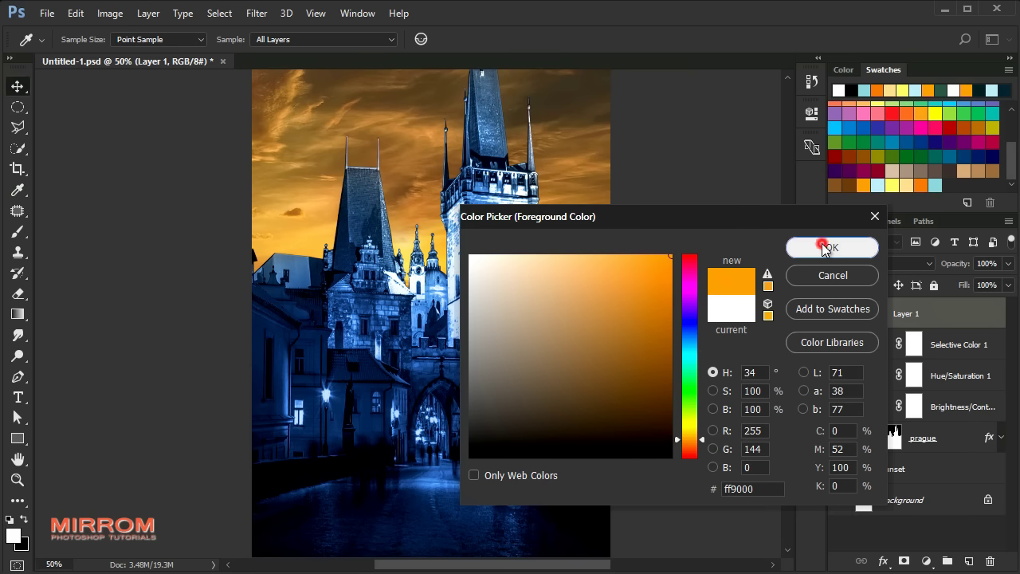
key("v")
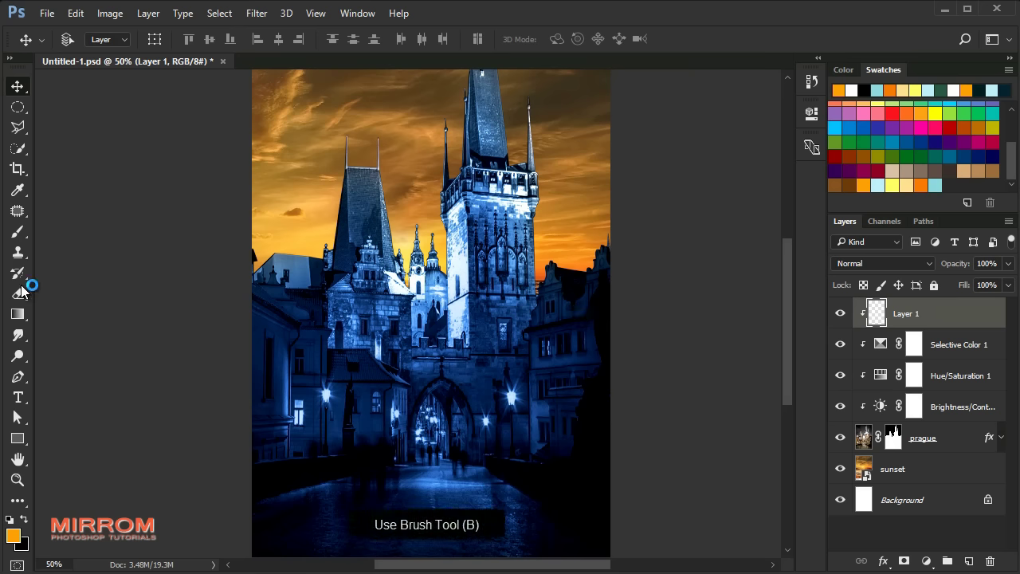
Step: Set up a soft round brush at 200 px and 15% opacity
left_click(18, 231)
left_click(57, 231)
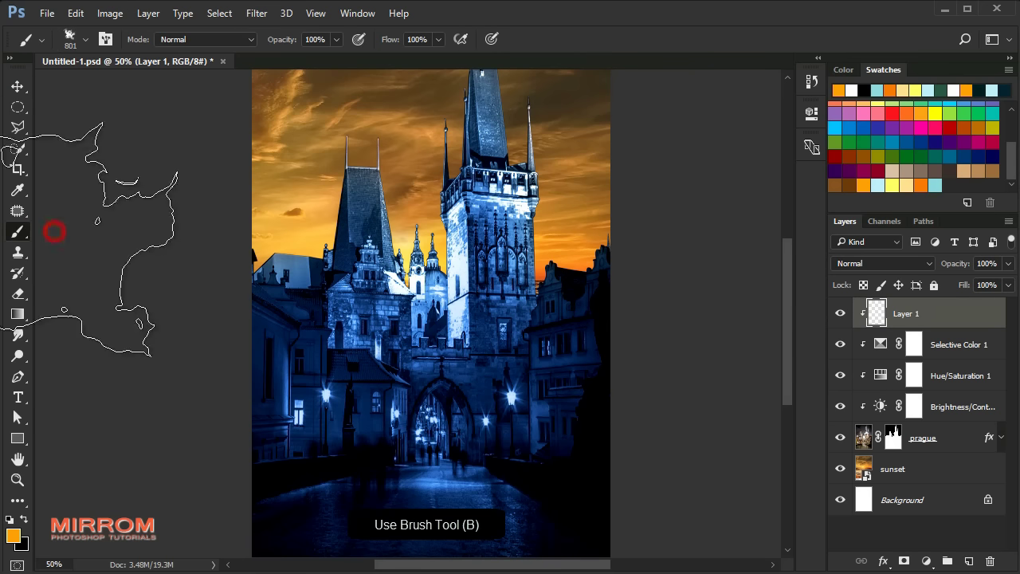
left_click(85, 39)
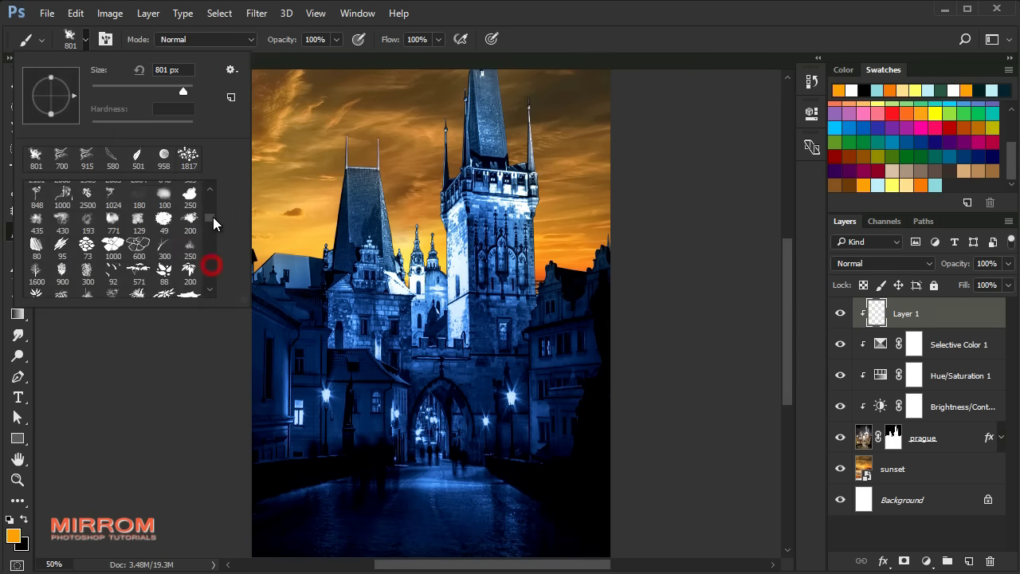
left_click_drag(209, 265, 210, 198)
left_click(164, 280)
left_click(118, 95)
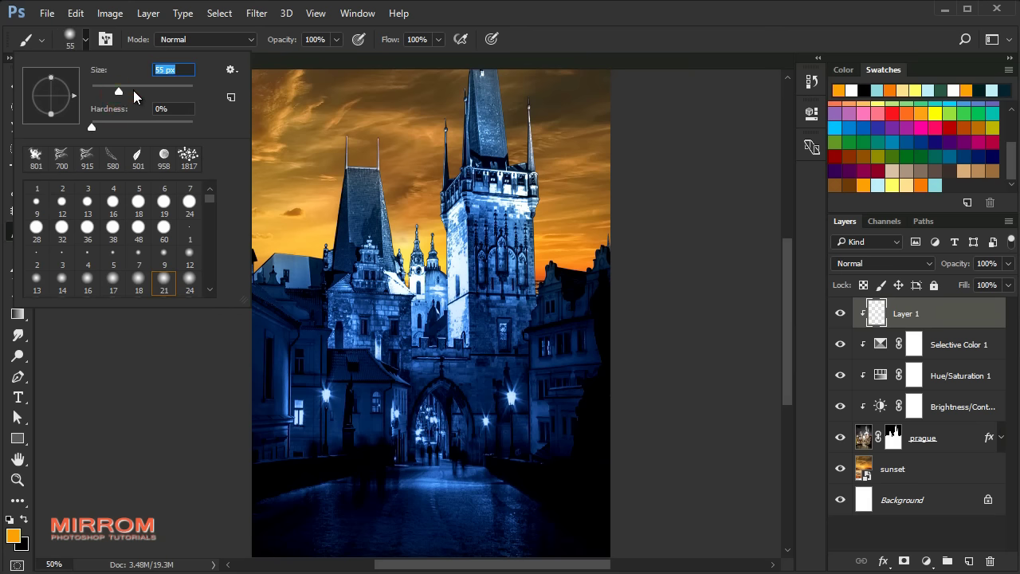
left_click(579, 49)
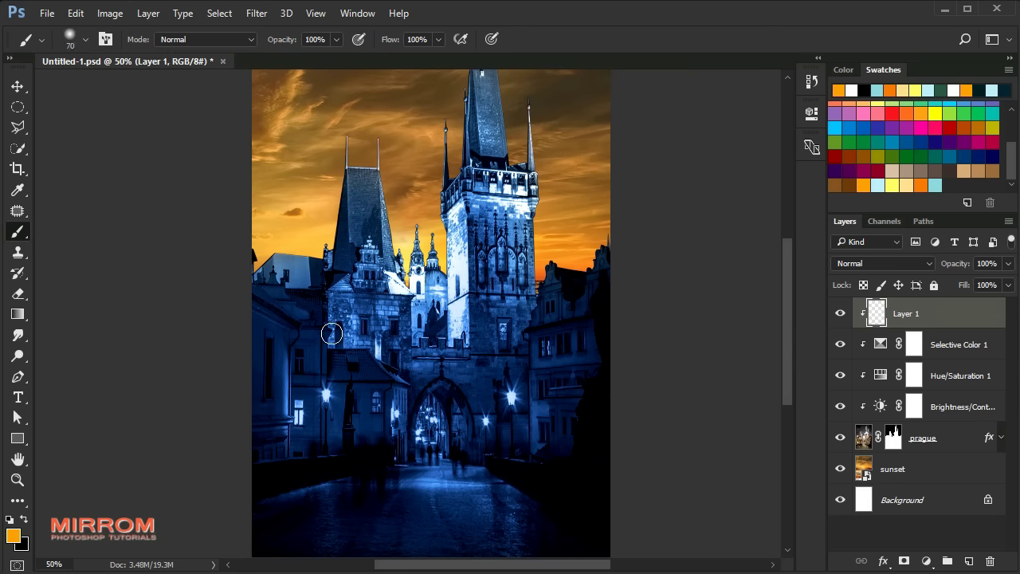
key("bracketright")
key("bracketright")
key("bracketright")
left_click_drag(336, 39, 305, 62)
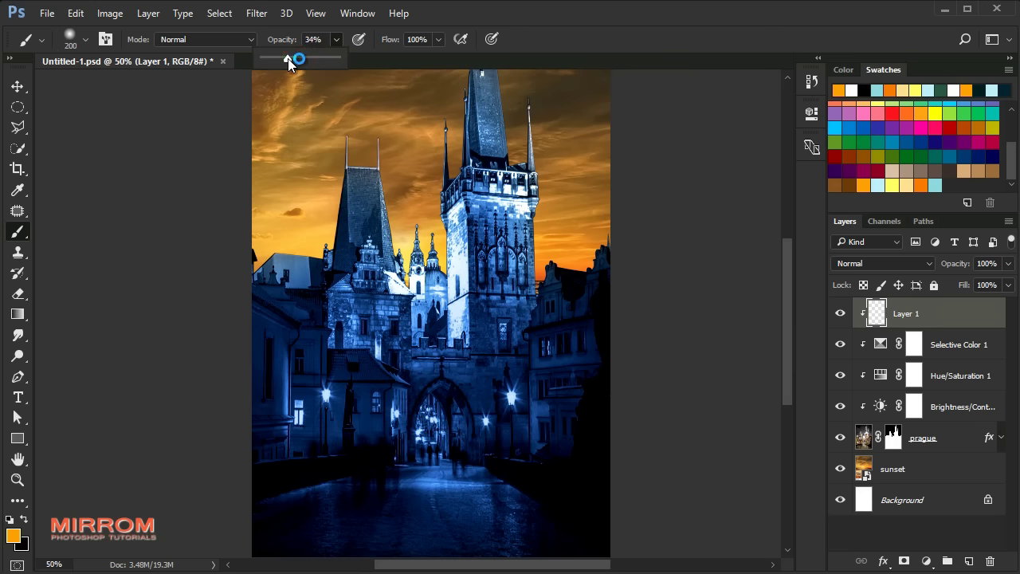
left_click_drag(275, 58, 275, 60)
left_click(308, 314)
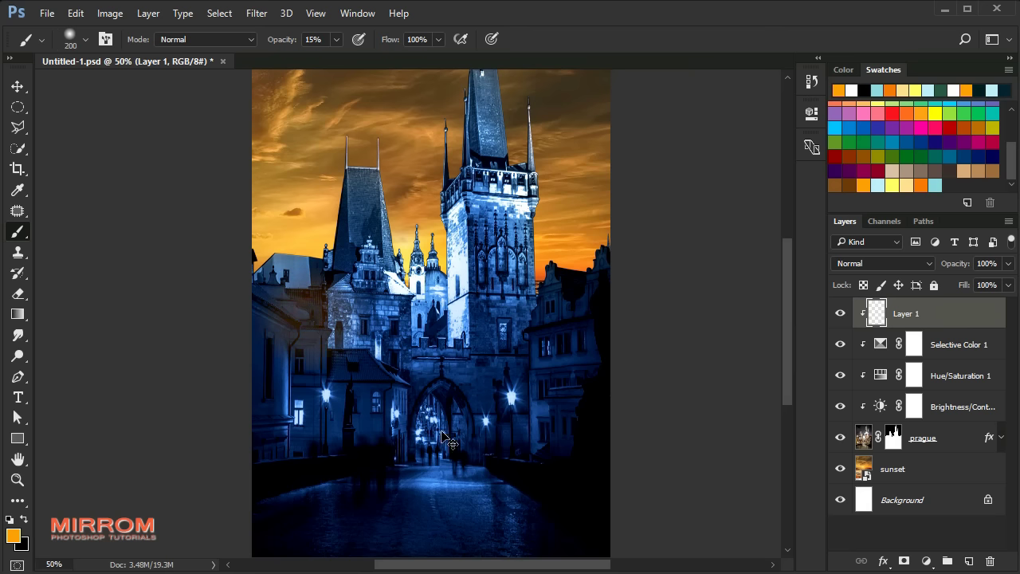
Step: Set Layer 1 to Color Dodge and paint soft orange light over the rooftops and towers
left_click(871, 266)
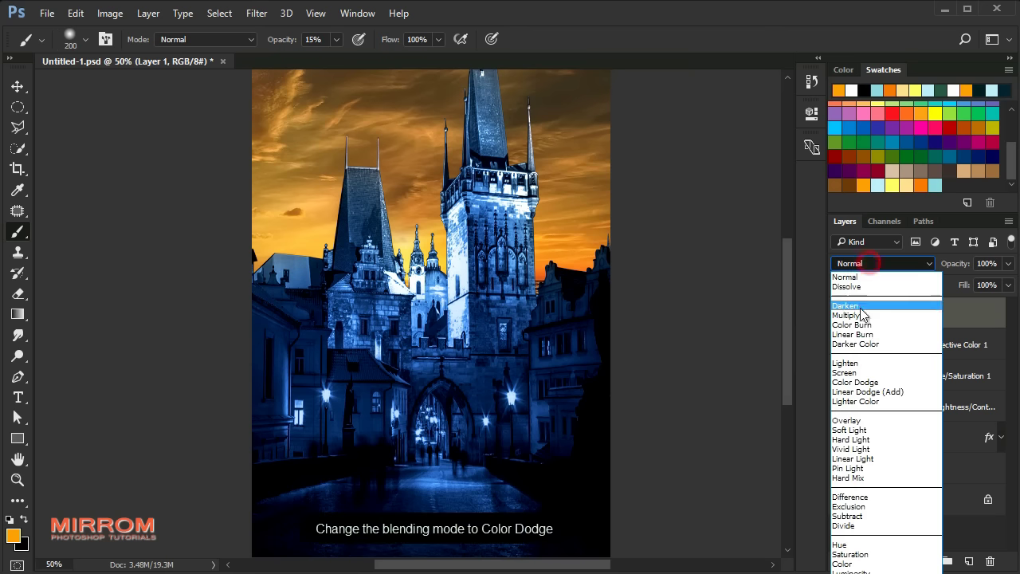
left_click(892, 379)
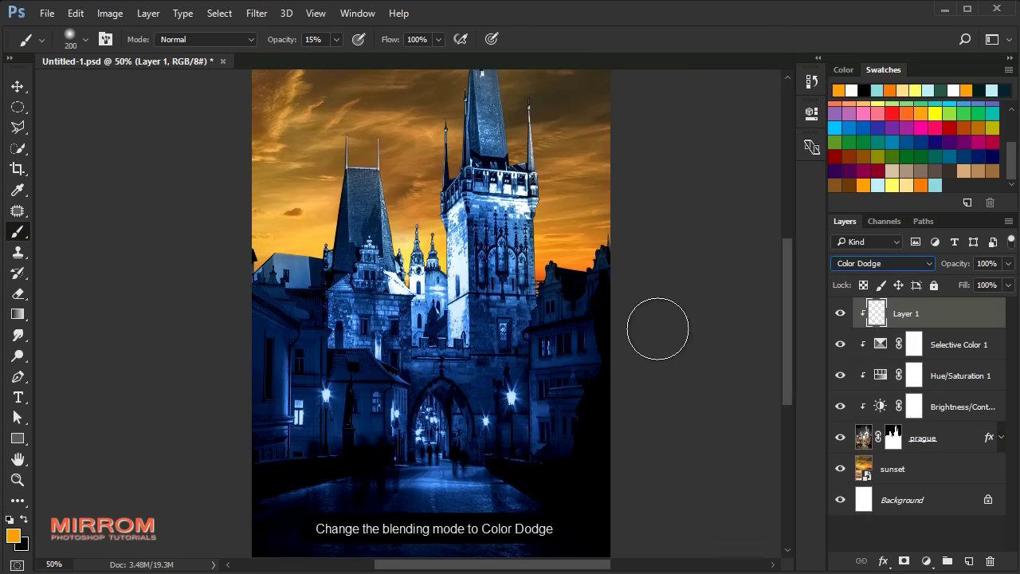
mouse_move(285, 239)
left_mouse_down()
mouse_move(275, 231)
mouse_move(295, 216)
mouse_move(262, 236)
mouse_move(345, 303)
mouse_move(335, 326)
mouse_move(284, 354)
mouse_move(290, 416)
mouse_move(303, 365)
mouse_move(291, 372)
mouse_move(385, 439)
mouse_move(411, 389)
mouse_move(353, 364)
mouse_move(332, 412)
mouse_move(478, 478)
mouse_move(478, 451)
mouse_move(452, 405)
mouse_move(426, 428)
mouse_move(515, 417)
mouse_move(542, 276)
mouse_move(510, 358)
mouse_move(510, 406)
mouse_move(542, 194)
mouse_move(547, 249)
mouse_move(609, 243)
mouse_move(443, 188)
mouse_move(397, 193)
mouse_move(396, 153)
mouse_move(428, 221)
mouse_move(398, 160)
mouse_move(524, 306)
left_mouse_up()
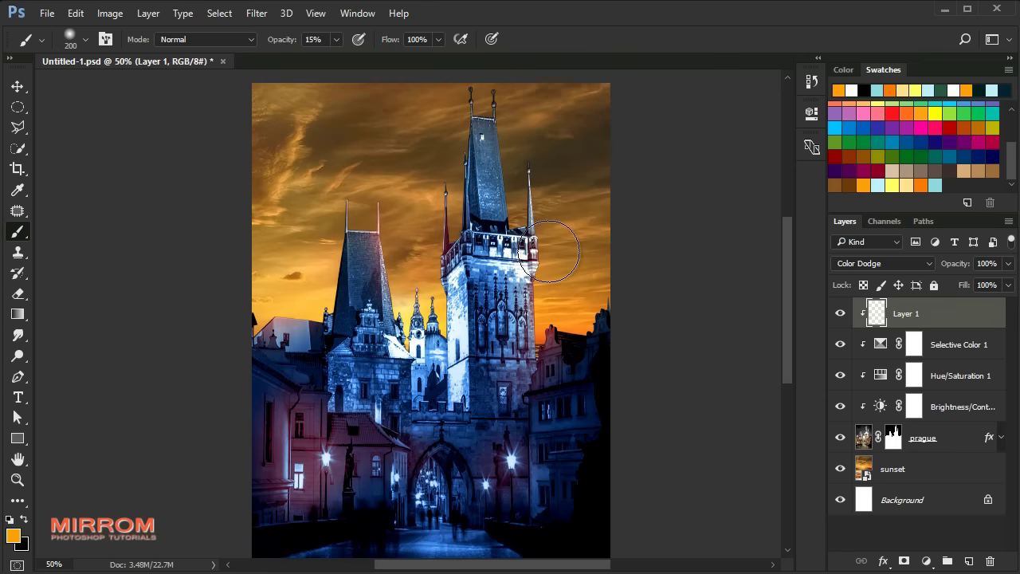
scroll(547, 258, "down", 3)
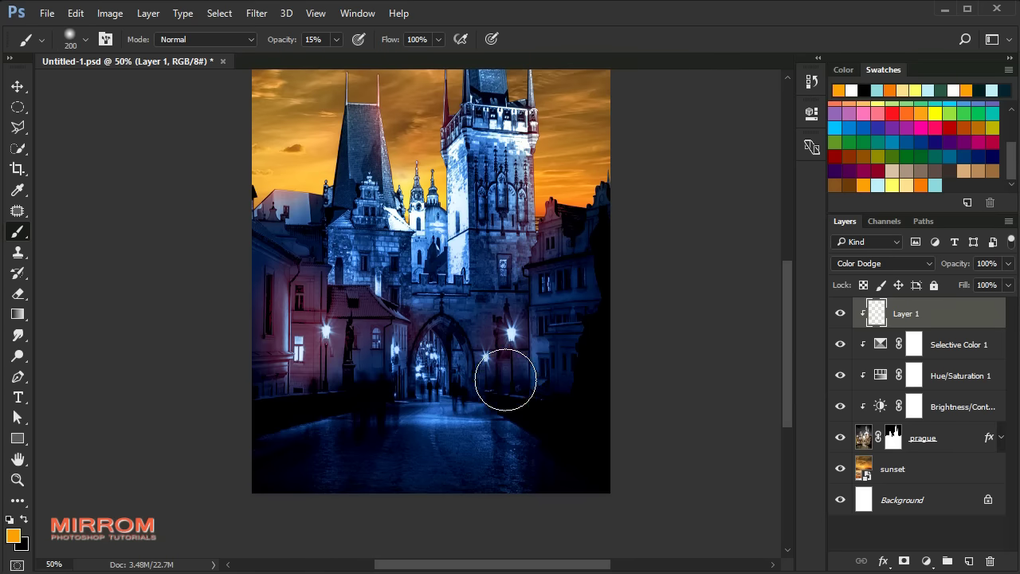
key("v")
scroll(514, 364, "up", 3)
scroll(514, 364, "up", 2)
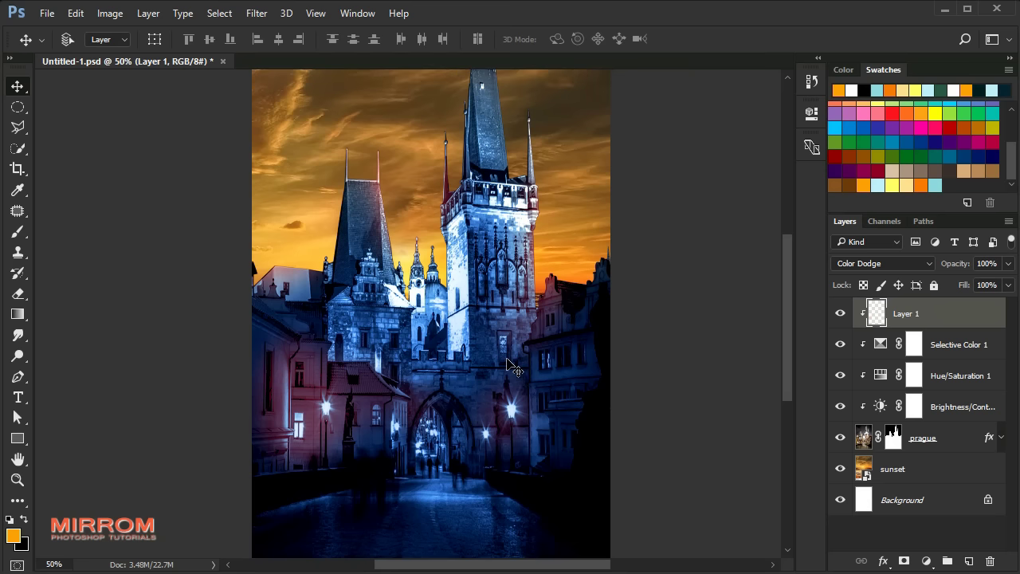
scroll(514, 364, "down", 1, "alt")
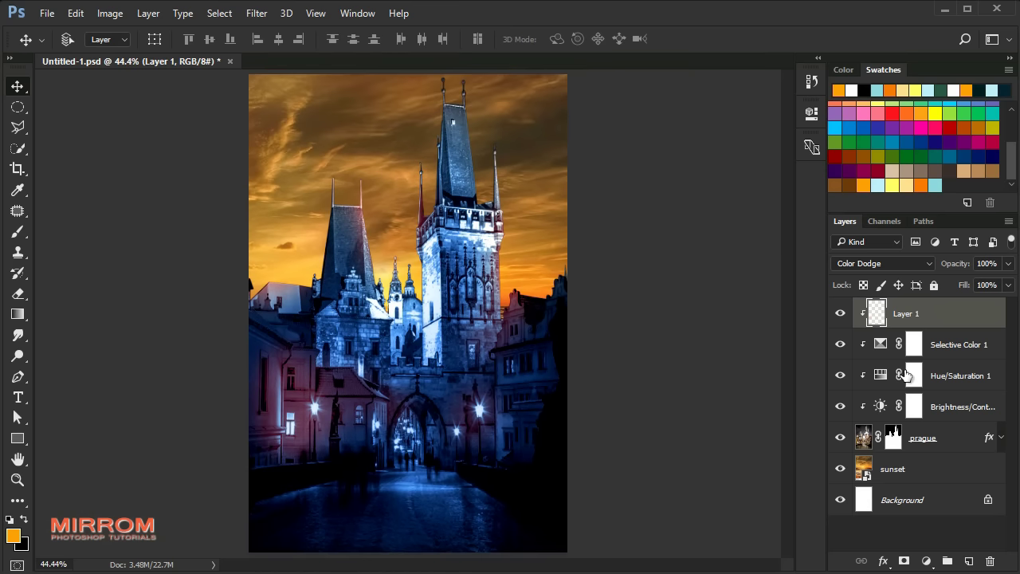
left_click(911, 469)
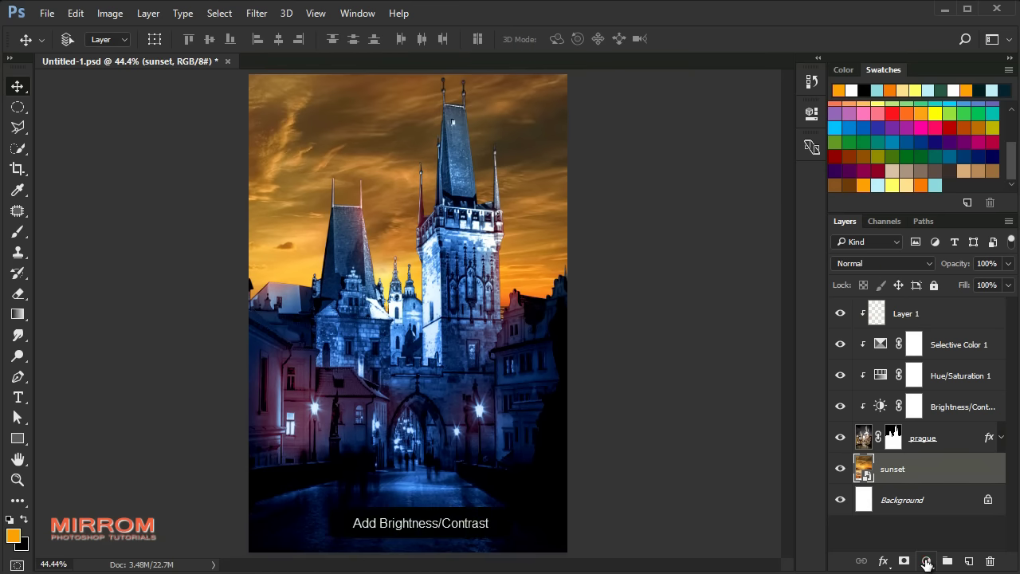
Step: Add a Brightness/Contrast layer clipped to sunset with lowered brightness to darken the sky
left_click(927, 561)
left_click(953, 273)
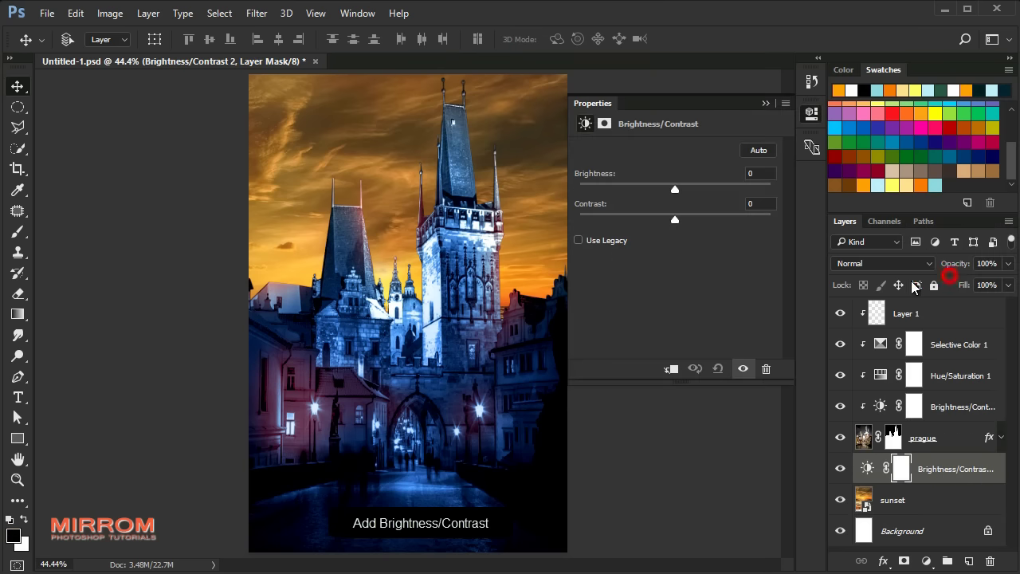
left_click(672, 369)
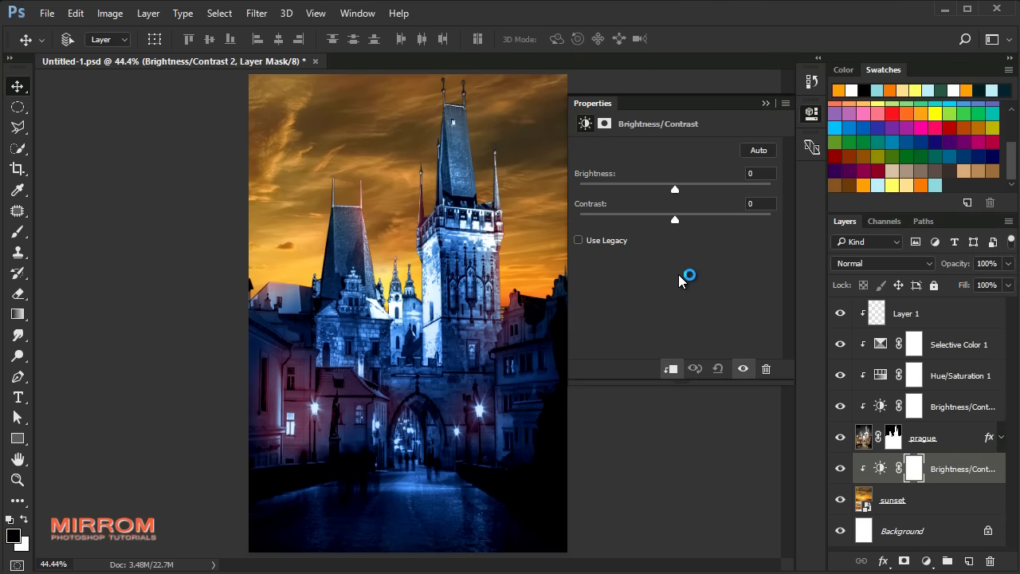
mouse_move(676, 189)
left_mouse_down()
mouse_move(629, 190)
mouse_move(654, 216)
left_mouse_up()
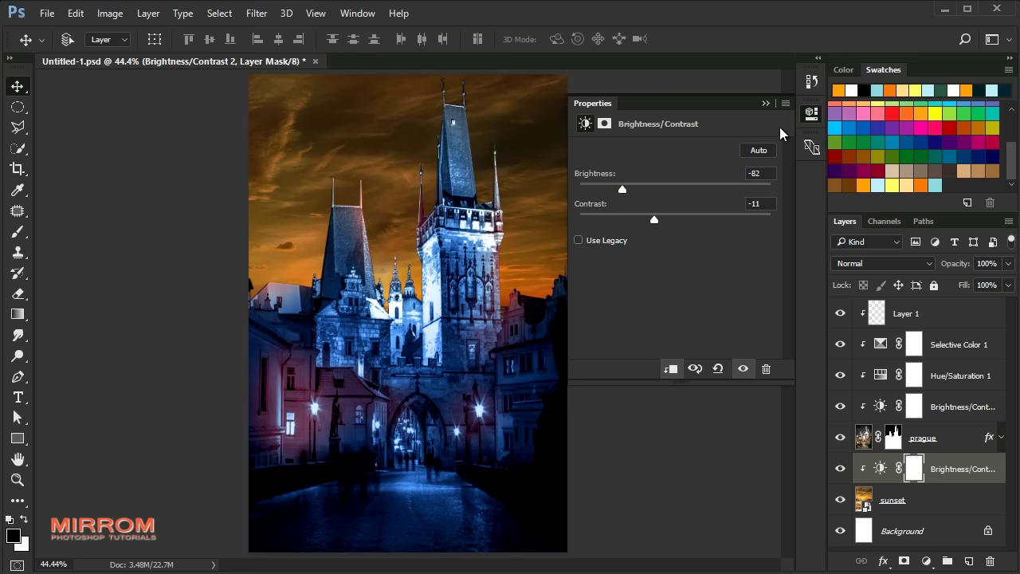
left_click(767, 103)
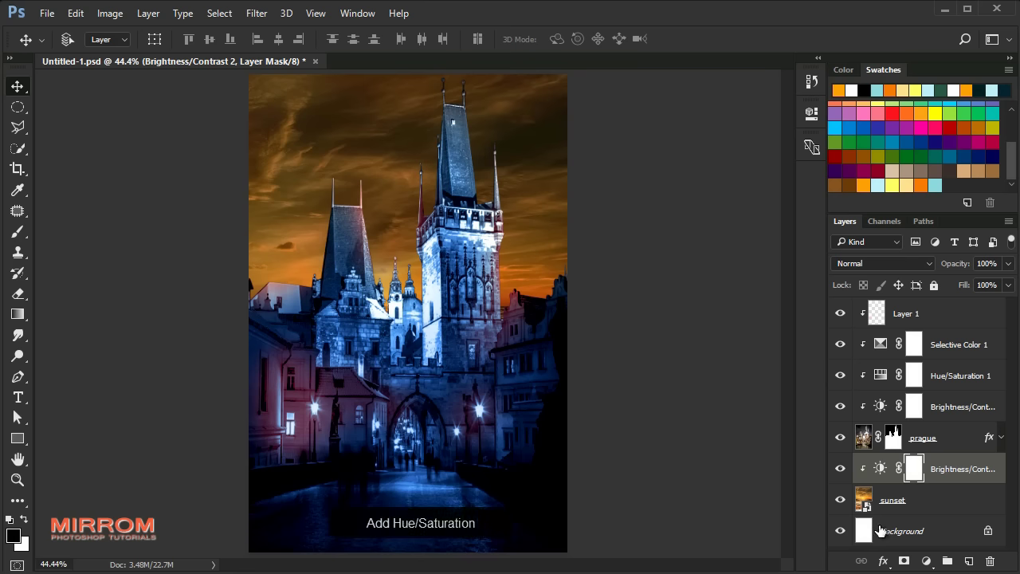
Step: Add a clipped, colorized Hue/Saturation layer: Hue 188, Saturation 48, Lightness -18
left_click(927, 561)
left_click(944, 372)
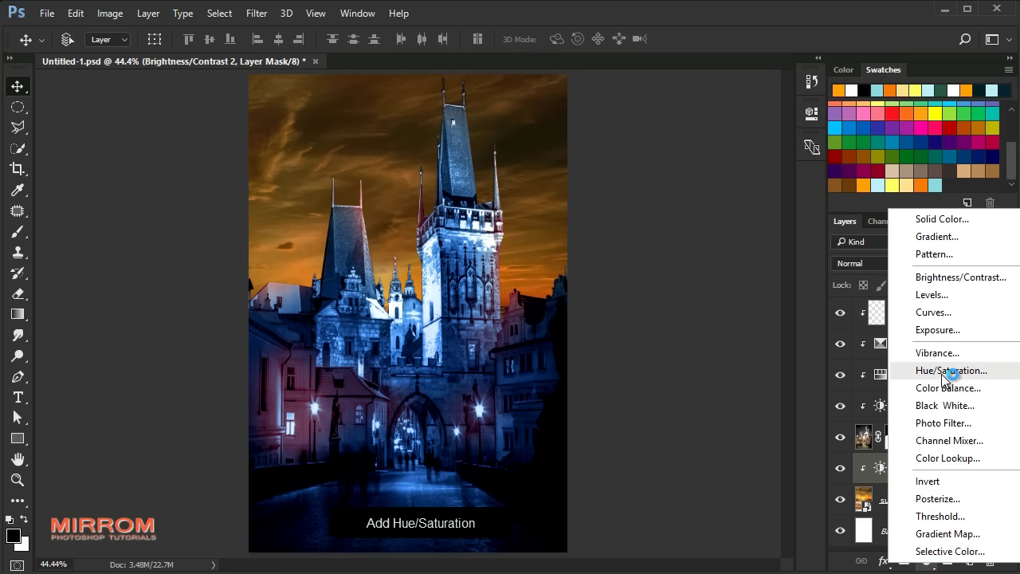
left_click(944, 371)
left_click(672, 368)
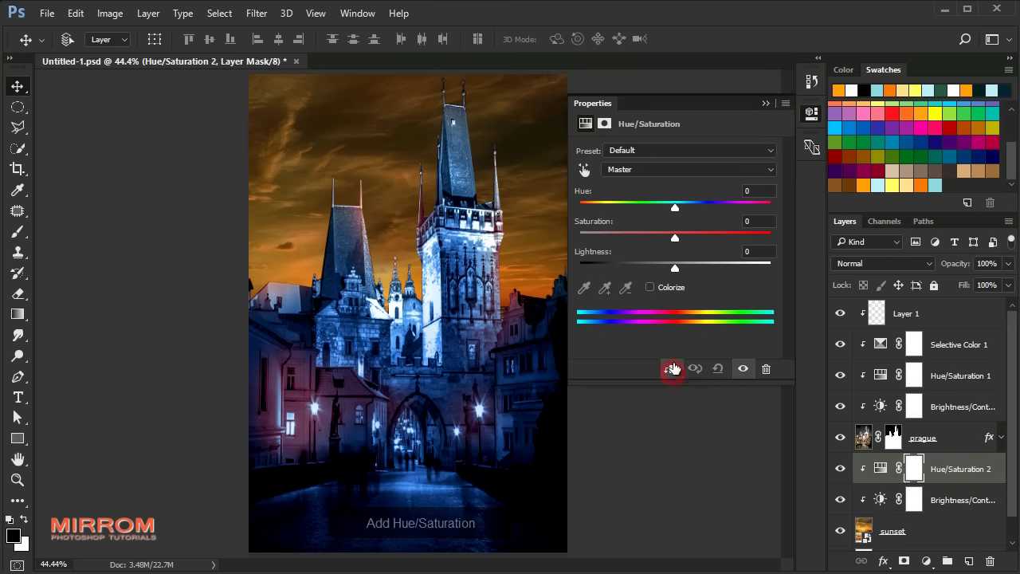
left_click(651, 287)
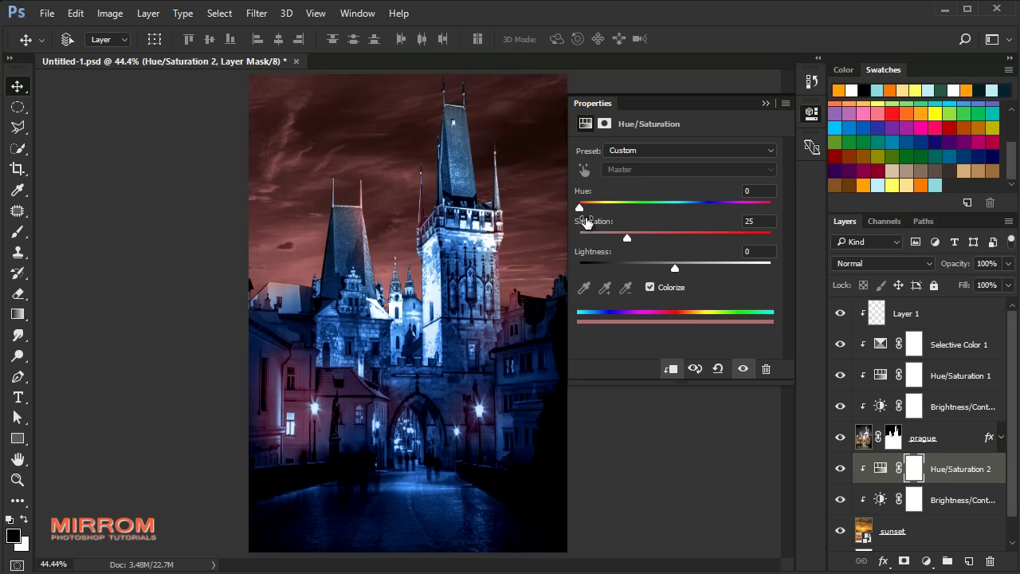
left_click_drag(581, 208, 684, 219)
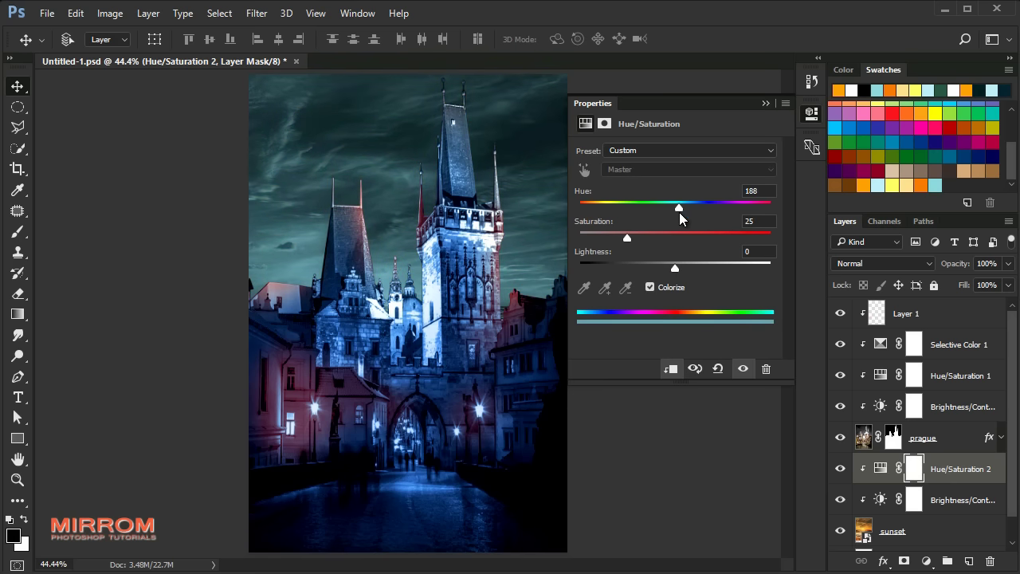
left_click_drag(628, 242, 653, 241)
left_click_drag(675, 271, 658, 273)
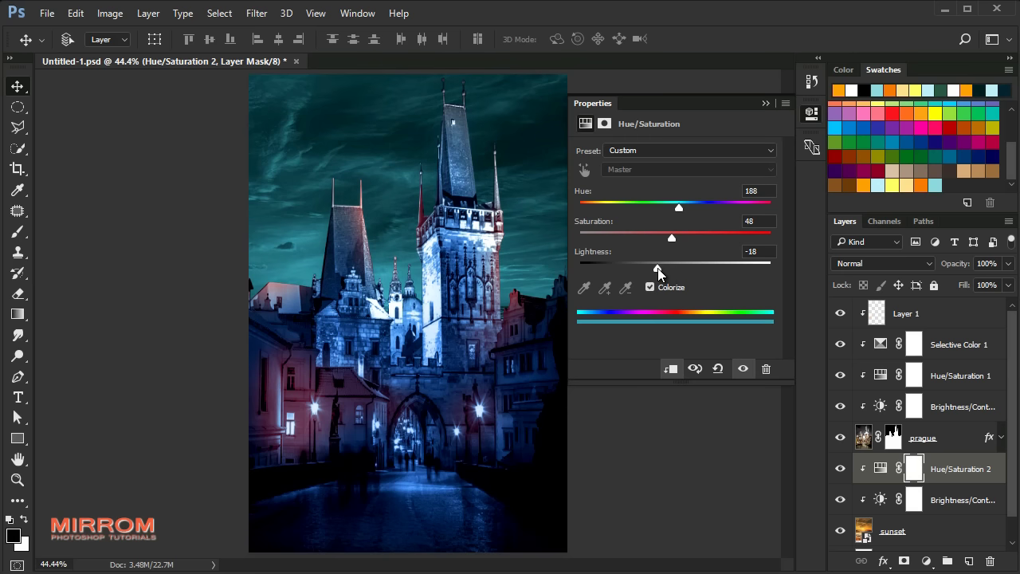
left_click(766, 269)
left_click(765, 104)
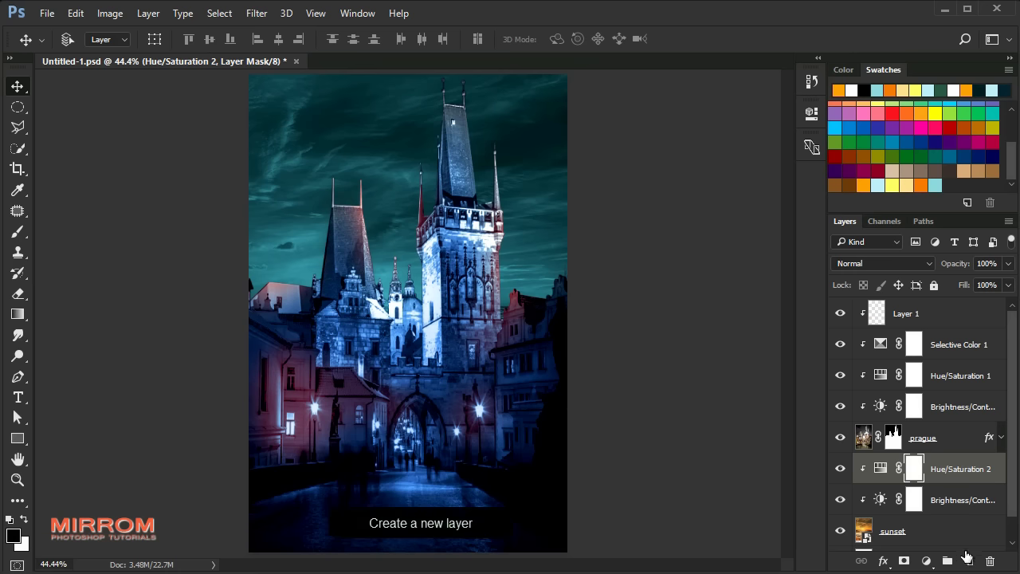
Step: Create a new Layer 2 and set the foreground colour to light cyan b3dfe7
left_click(969, 561)
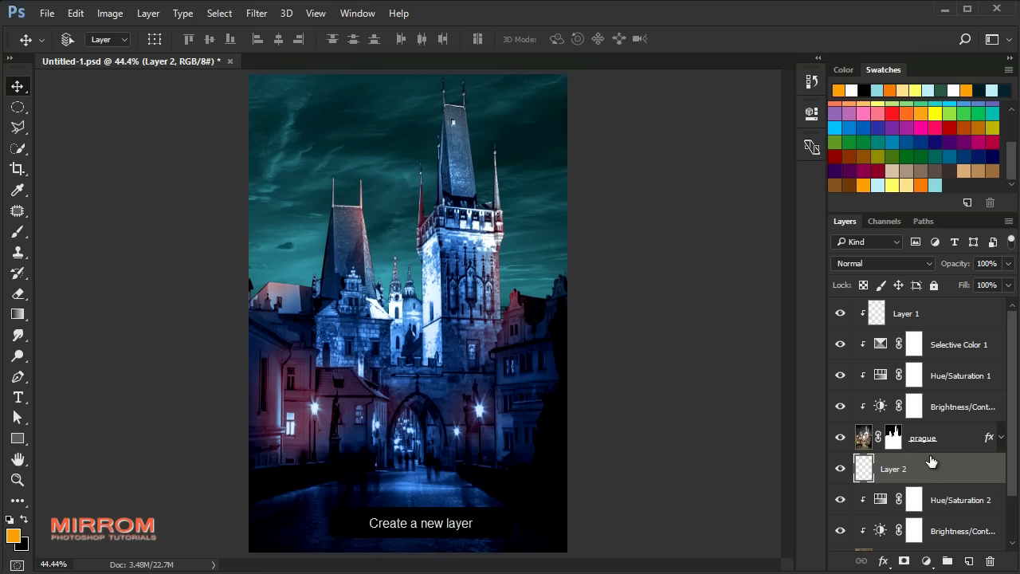
left_click(13, 536)
left_click(878, 186)
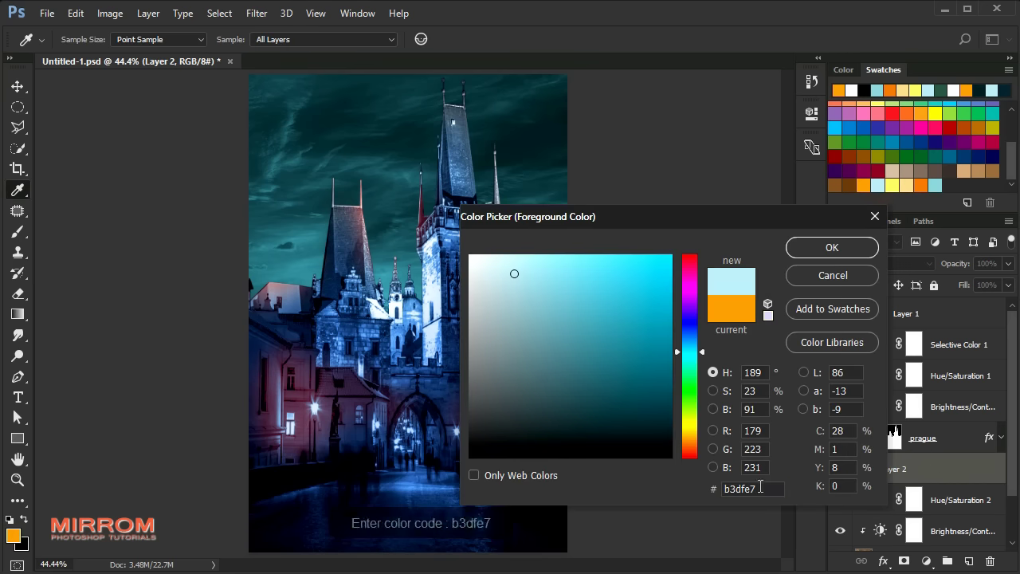
left_click(797, 475)
left_click(814, 254)
key("v")
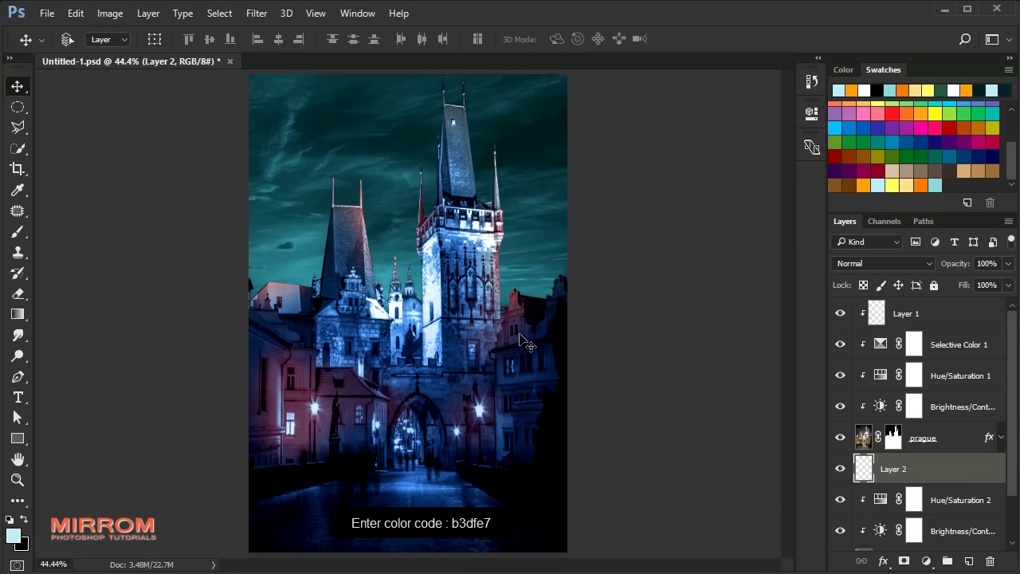
Step: Set the brush opacity to 24% and switch Layer 2 to Overlay blending
key("b")
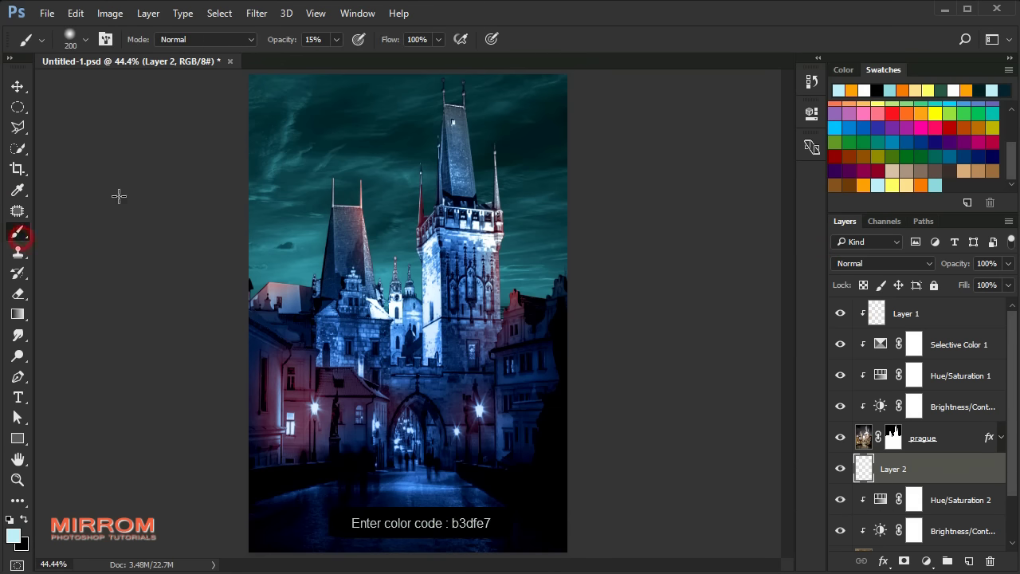
left_click(327, 41)
type("24")
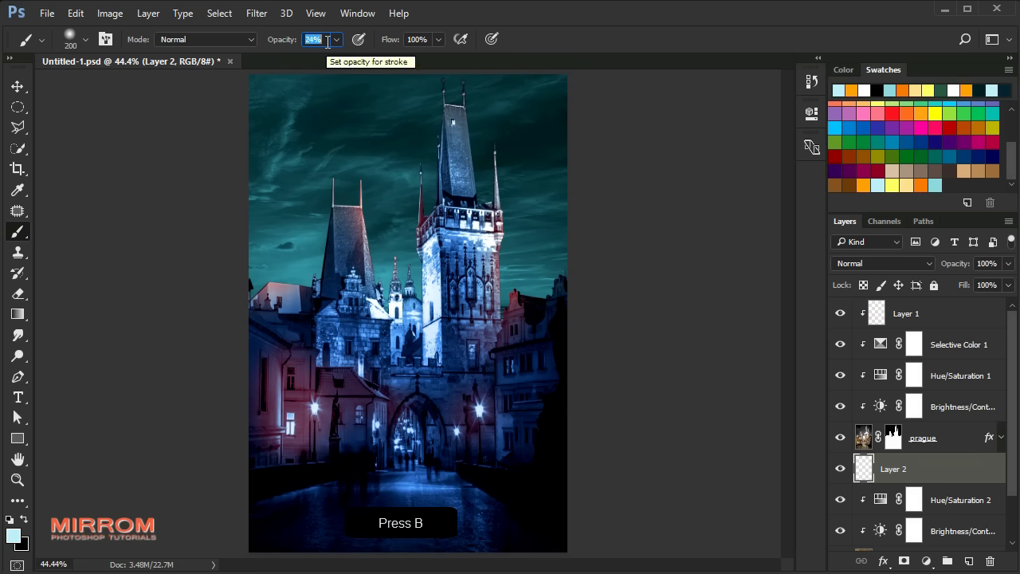
left_click(343, 132)
key("ctrl+z")
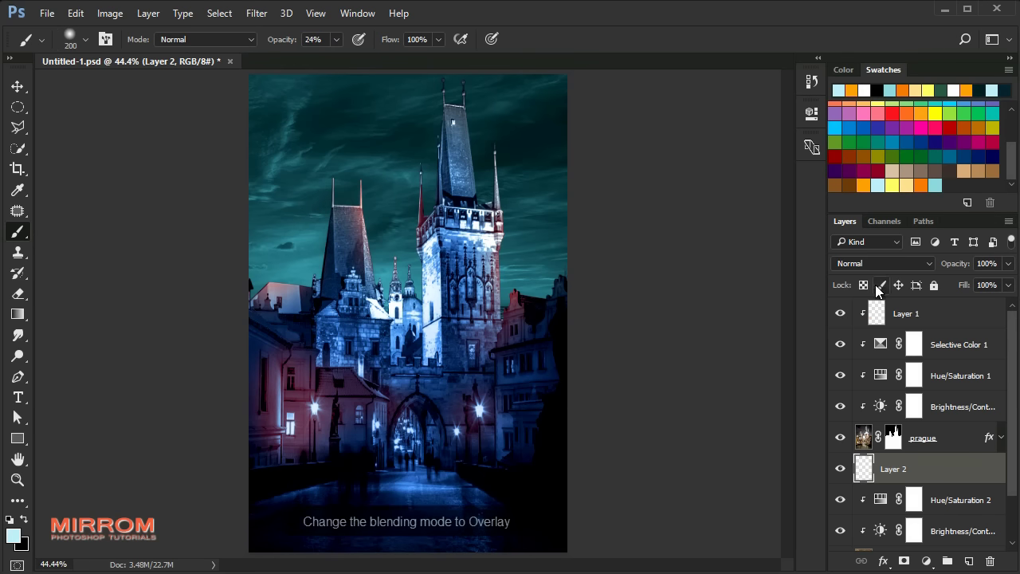
left_click(877, 263)
left_click(871, 426)
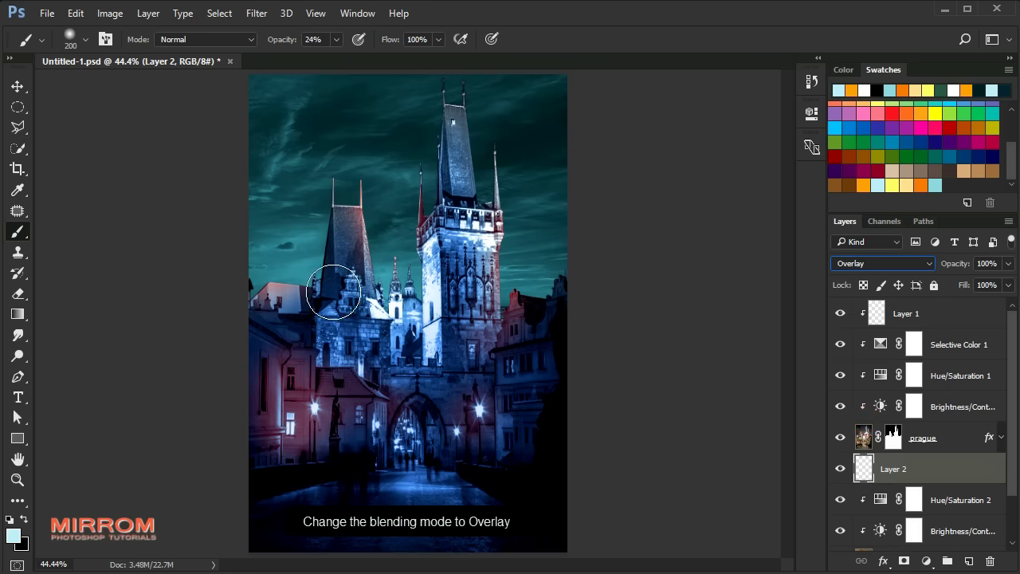
Step: Resize the brush and dab soft light cyan at the sky's left edge
key("bracketright")
key("bracketright")
key("bracketright")
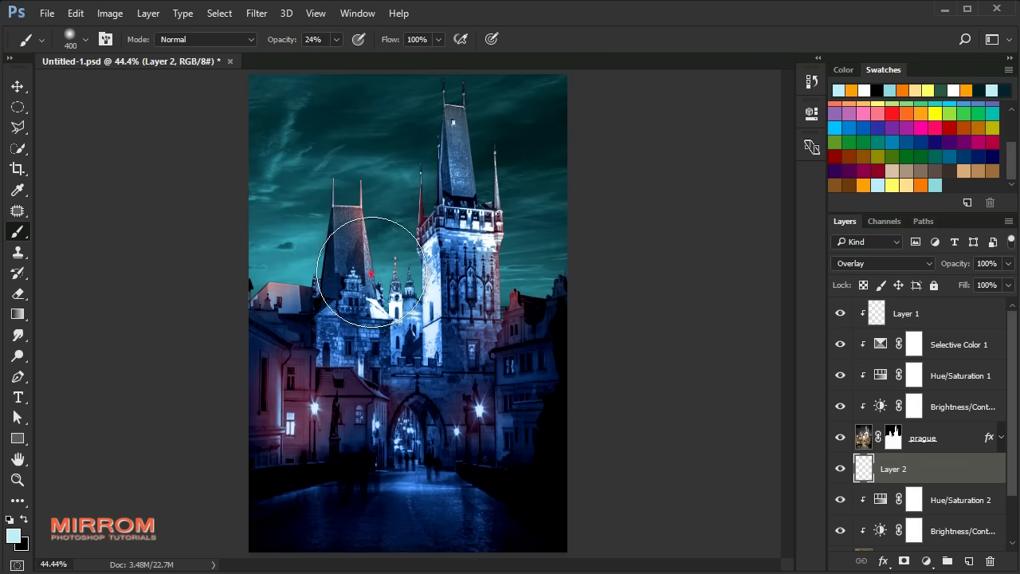
key("bracketleft")
key("bracketleft")
key("bracketleft")
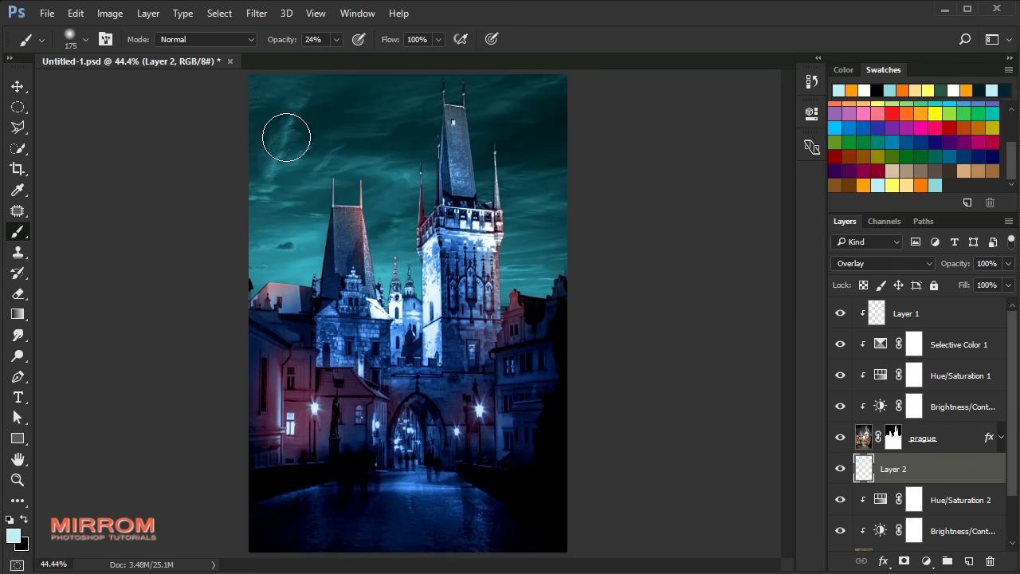
key("bracketleft")
key("bracketleft")
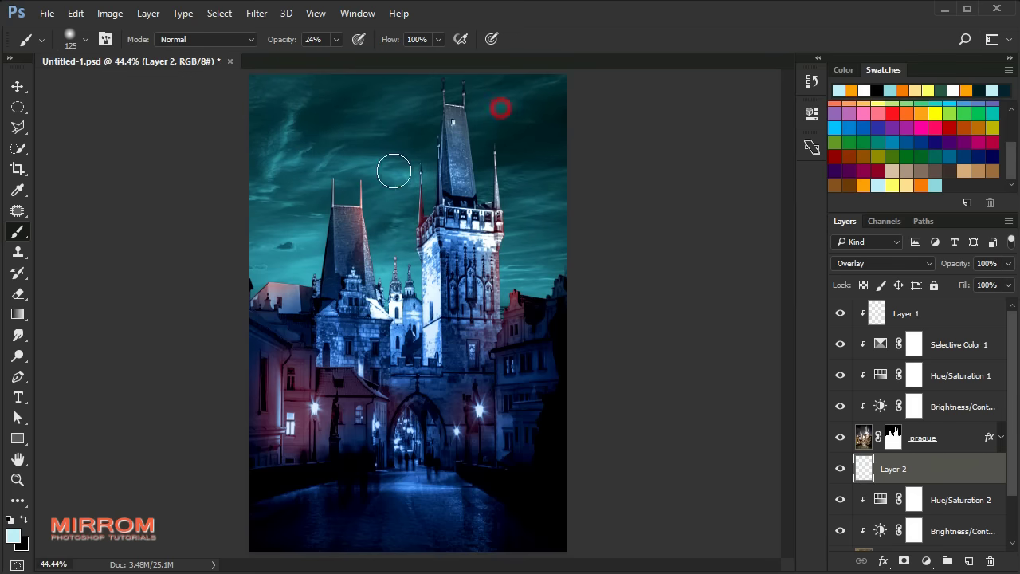
key("bracketright")
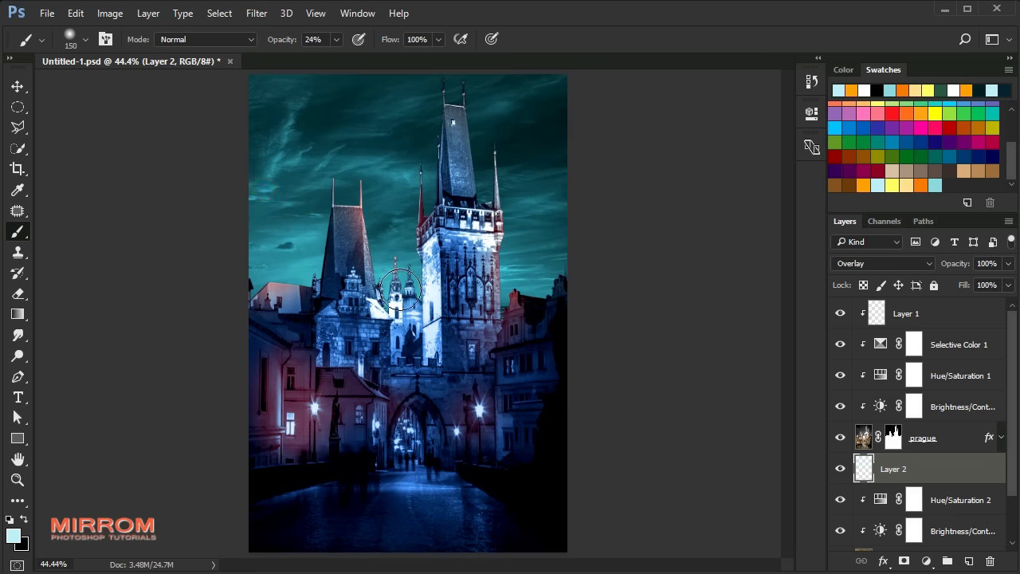
left_click(259, 253)
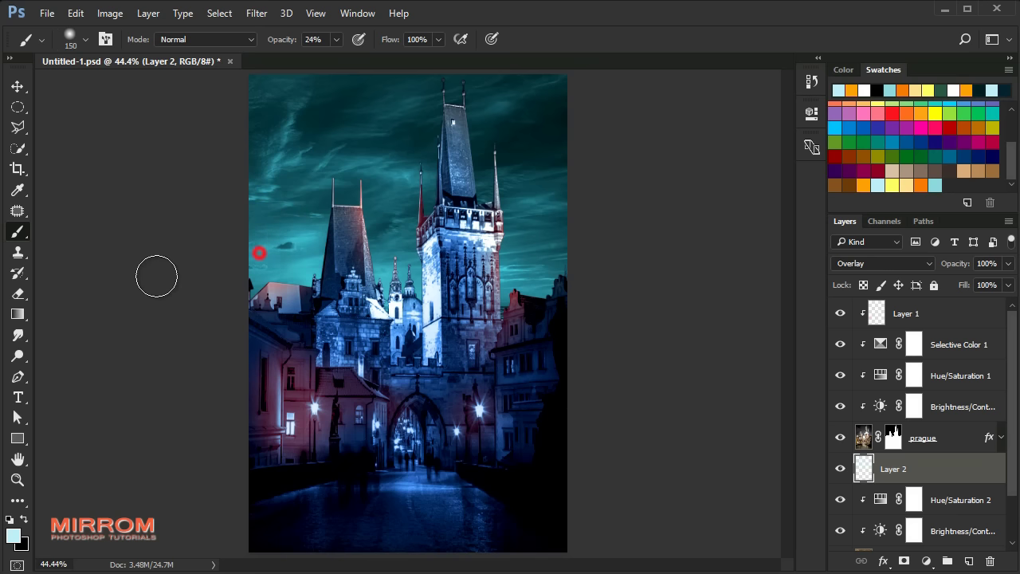
key("v")
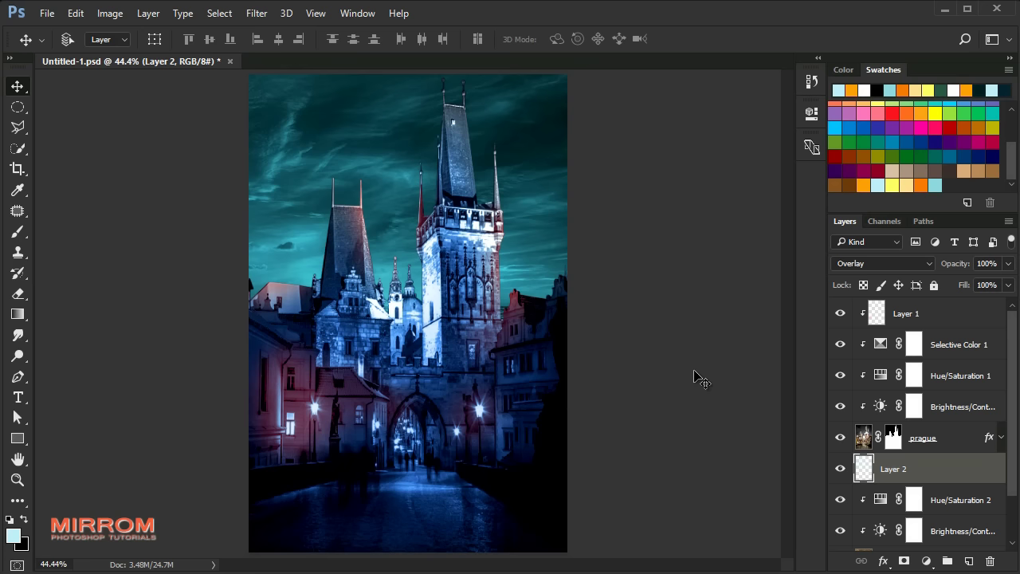
Step: Create Layer 3 above Layer 1 with pale teal #84c8cd as the foreground colour
left_click(942, 315)
left_click(967, 561)
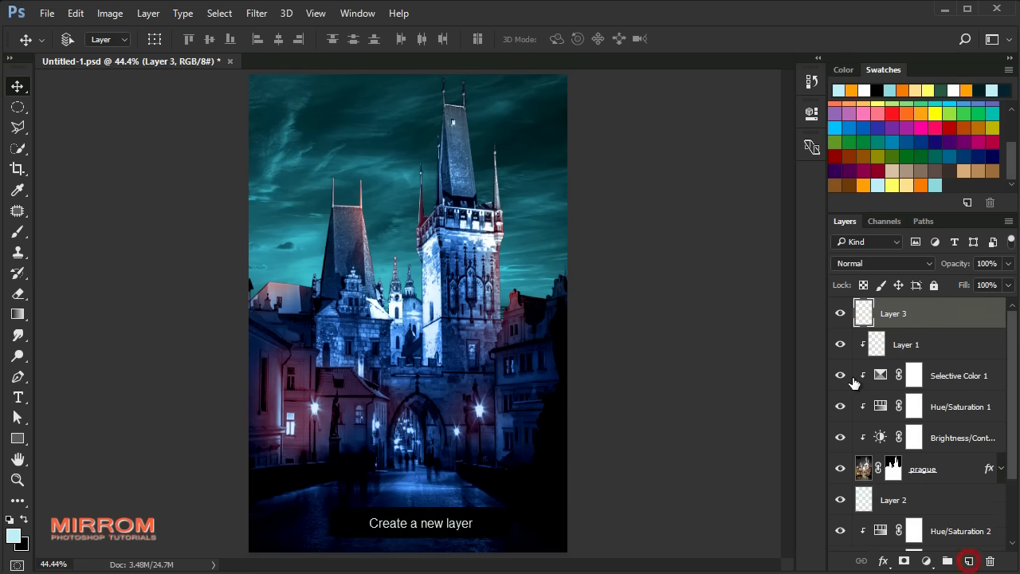
key("b")
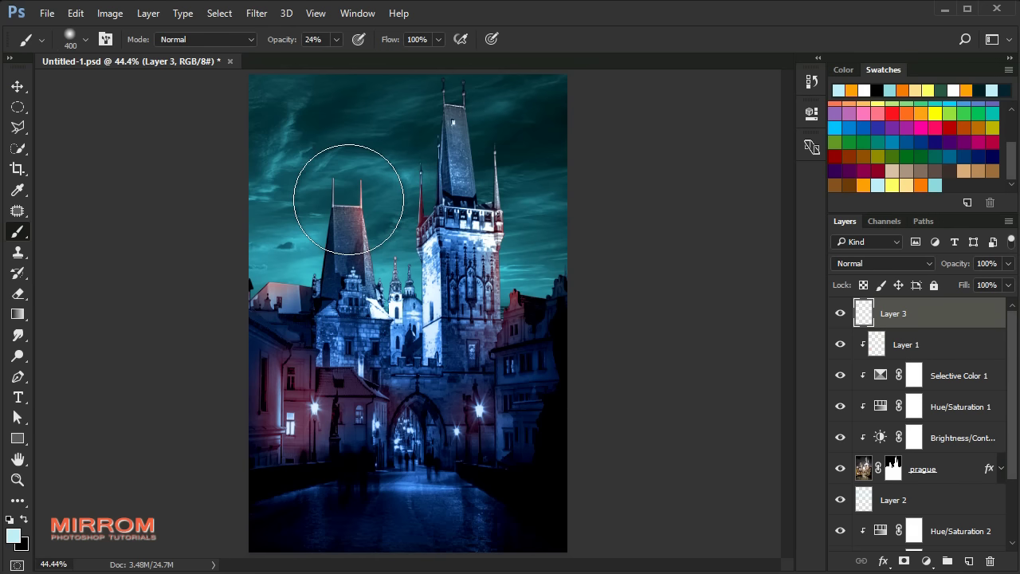
left_click(12, 535)
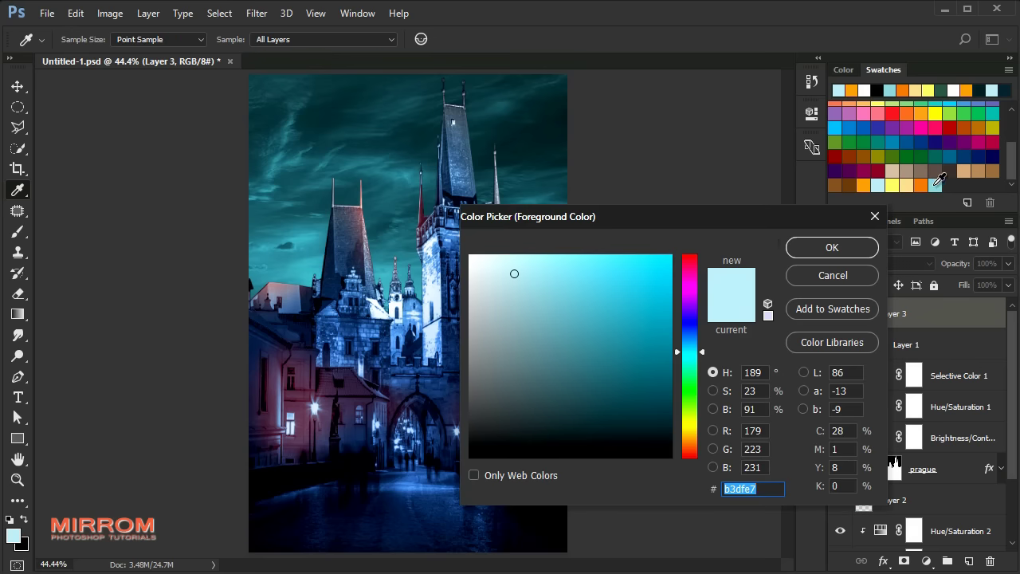
left_click(937, 185)
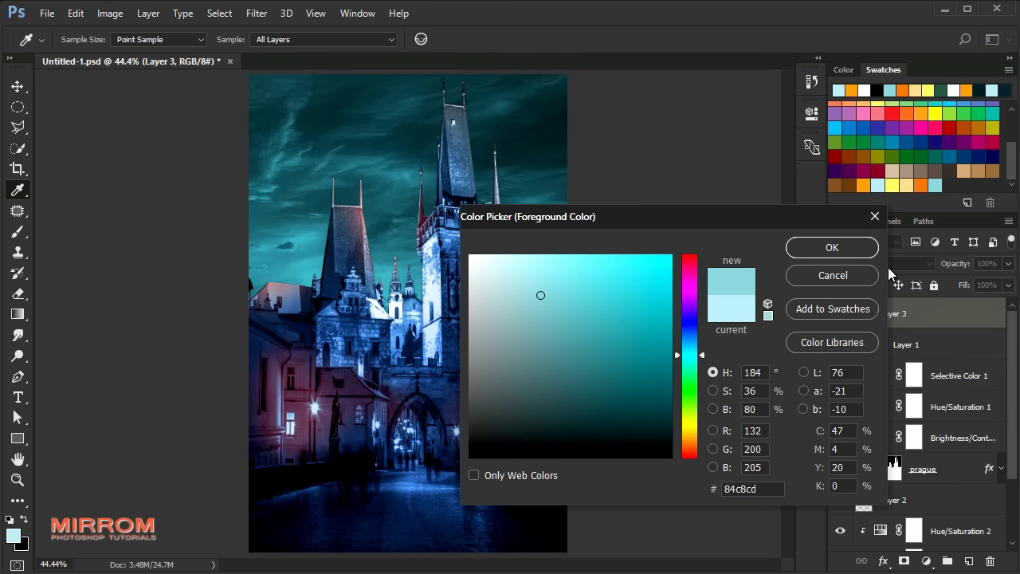
left_click(830, 249)
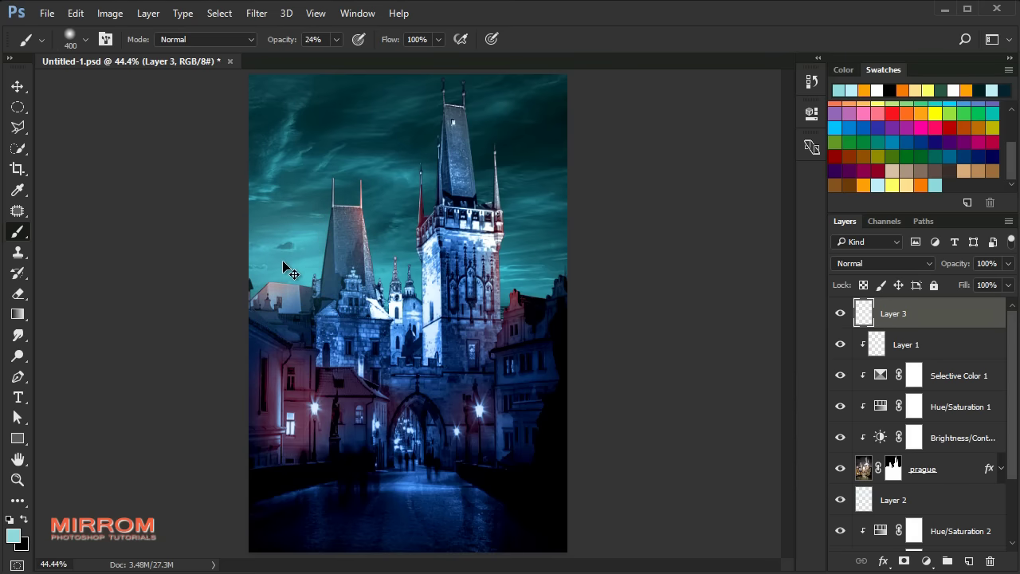
Step: Set Layer 3 to Subtract and brush low-opacity strokes over the upper sky
left_click(868, 264)
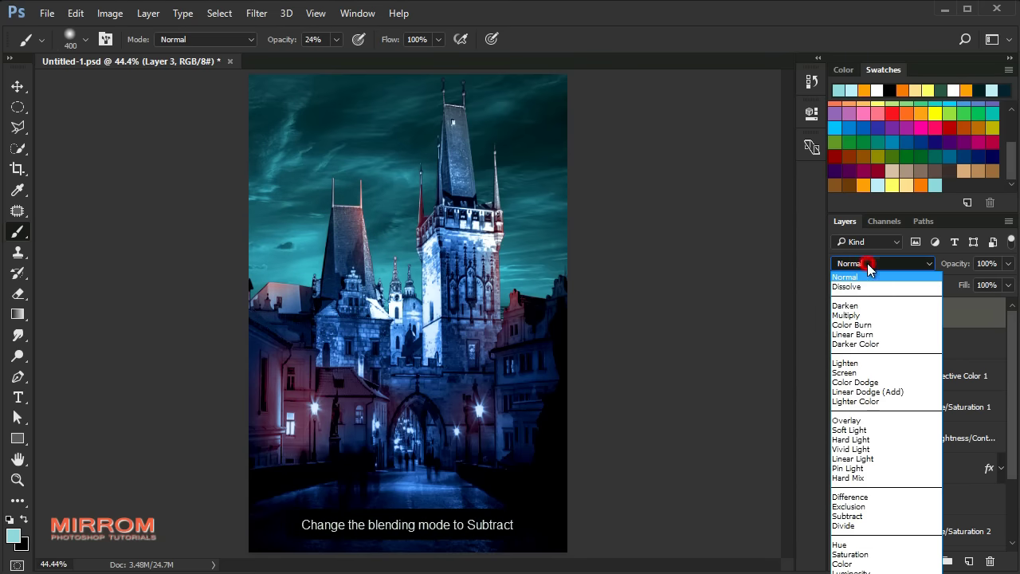
left_click(890, 516)
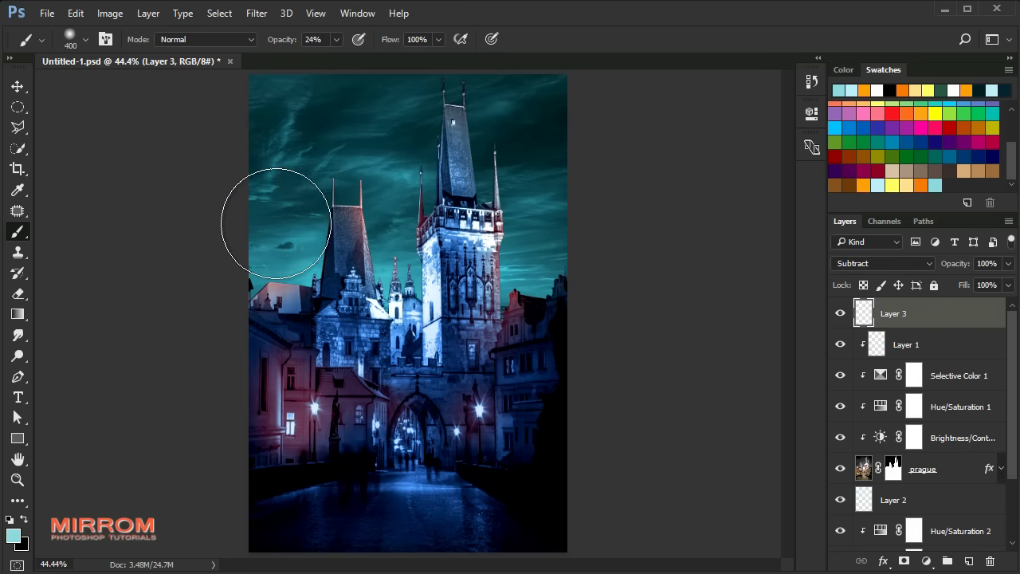
mouse_move(276, 223)
left_mouse_down()
mouse_move(306, 135)
mouse_move(281, 136)
left_mouse_up()
left_click_drag(292, 40, 286, 41)
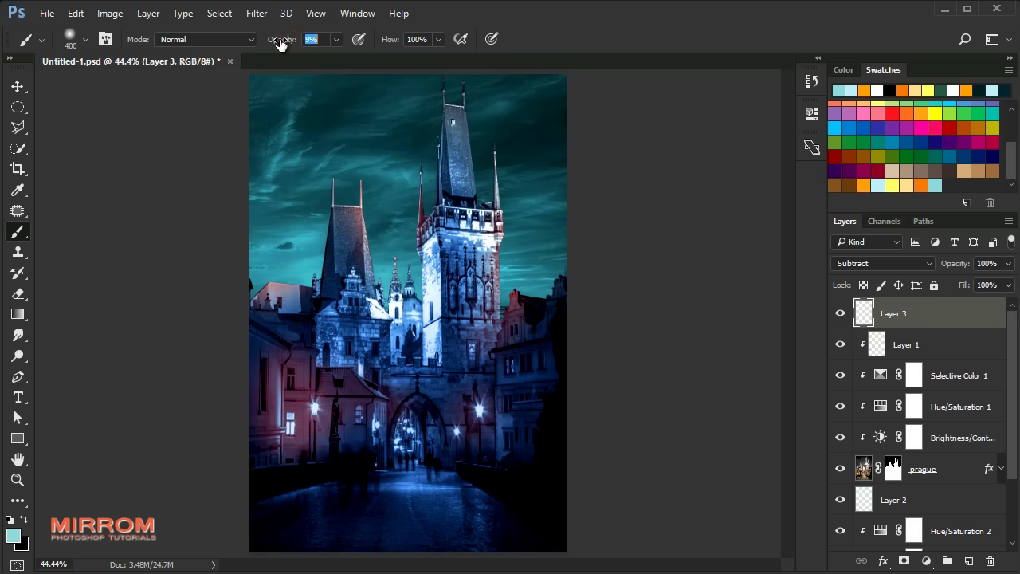
mouse_move(305, 170)
left_mouse_down()
mouse_move(279, 234)
mouse_move(279, 189)
mouse_move(415, 257)
left_mouse_up()
left_click_drag(527, 219, 569, 210)
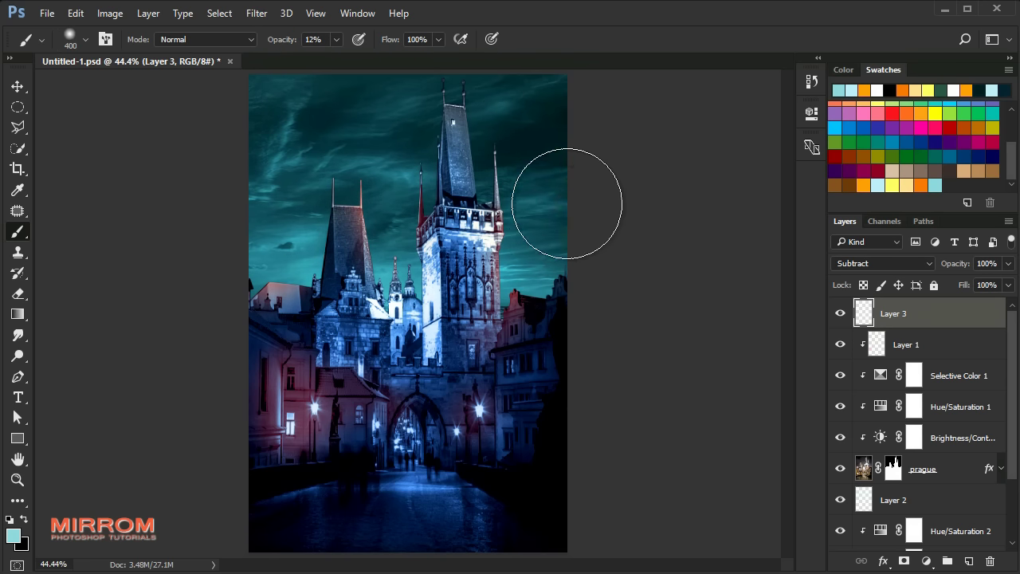
left_click_drag(300, 319, 240, 250)
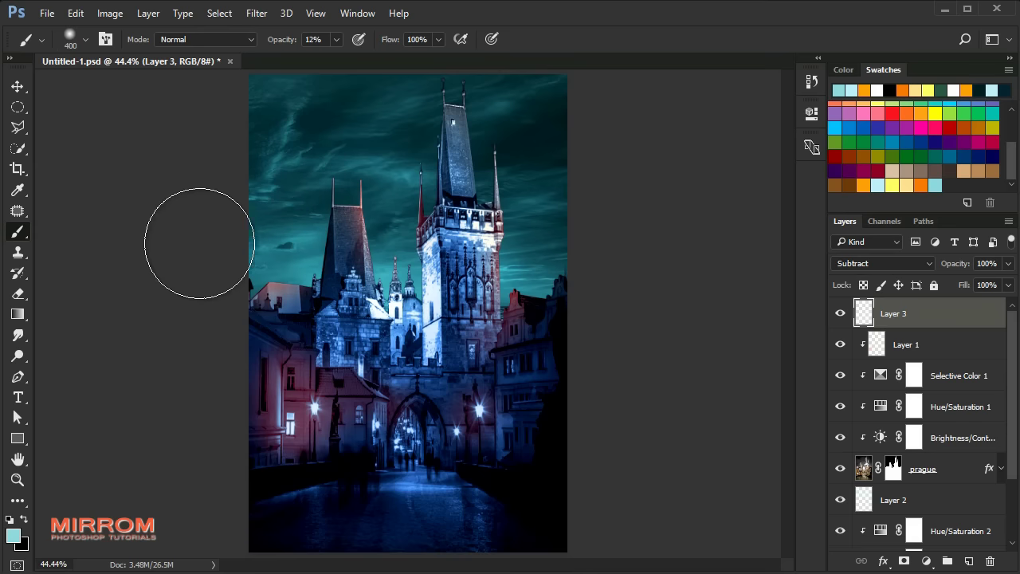
left_click(439, 76)
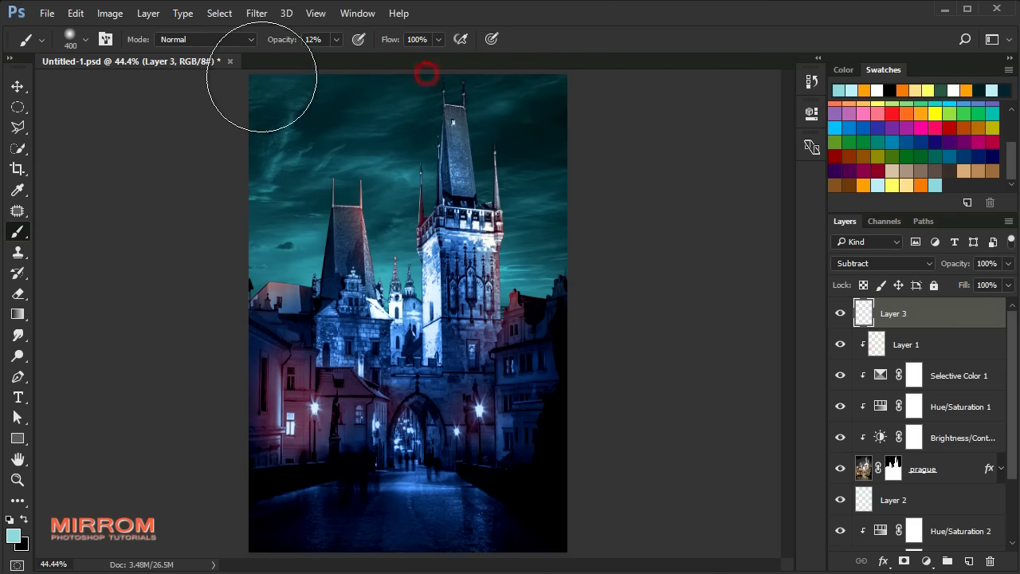
key("v")
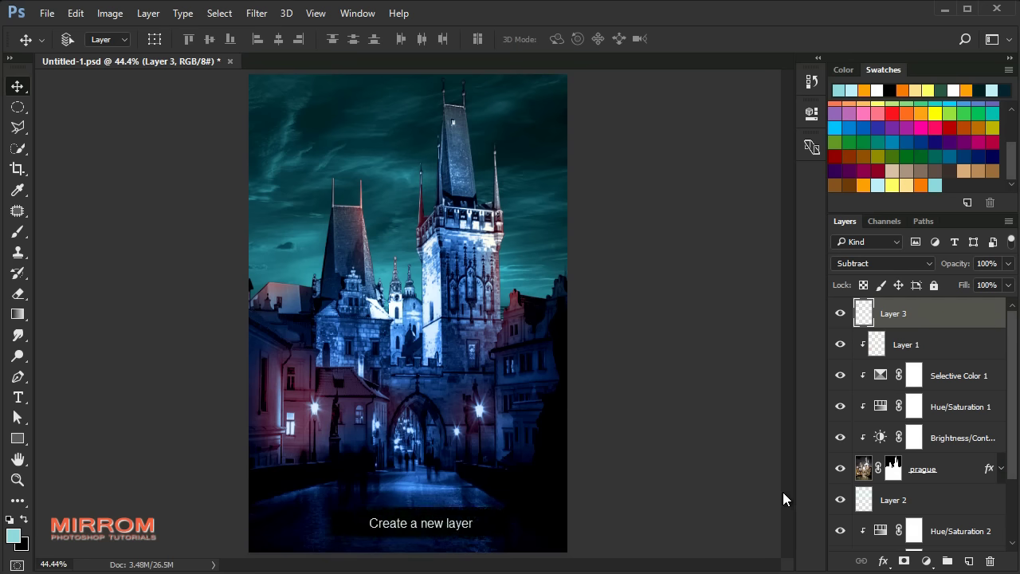
Step: Create Layer 4 and paint an orange ff9000 dab near the arch centre
left_click(968, 562)
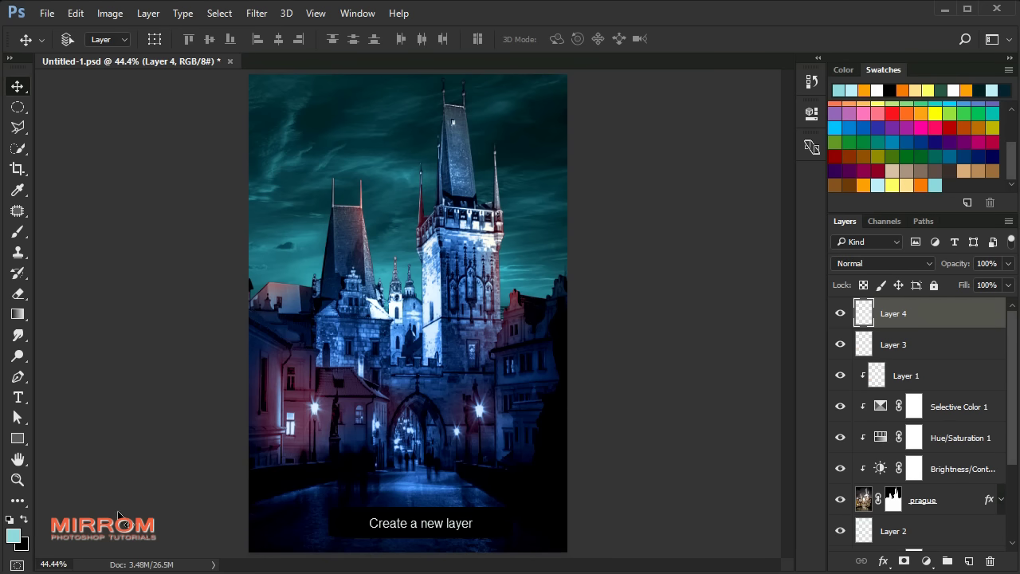
left_click(14, 535)
left_click(863, 185)
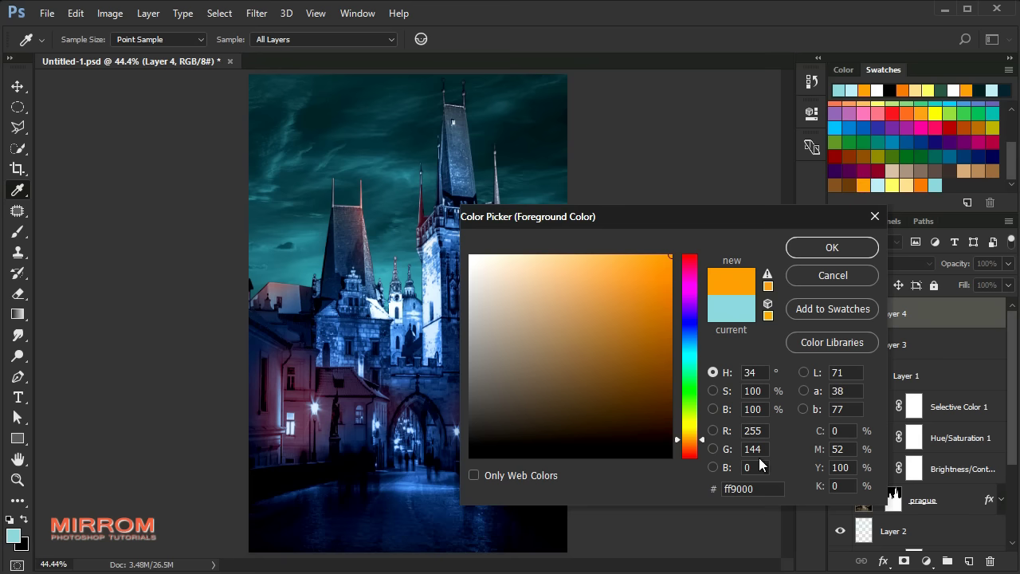
left_click(816, 248)
key("v")
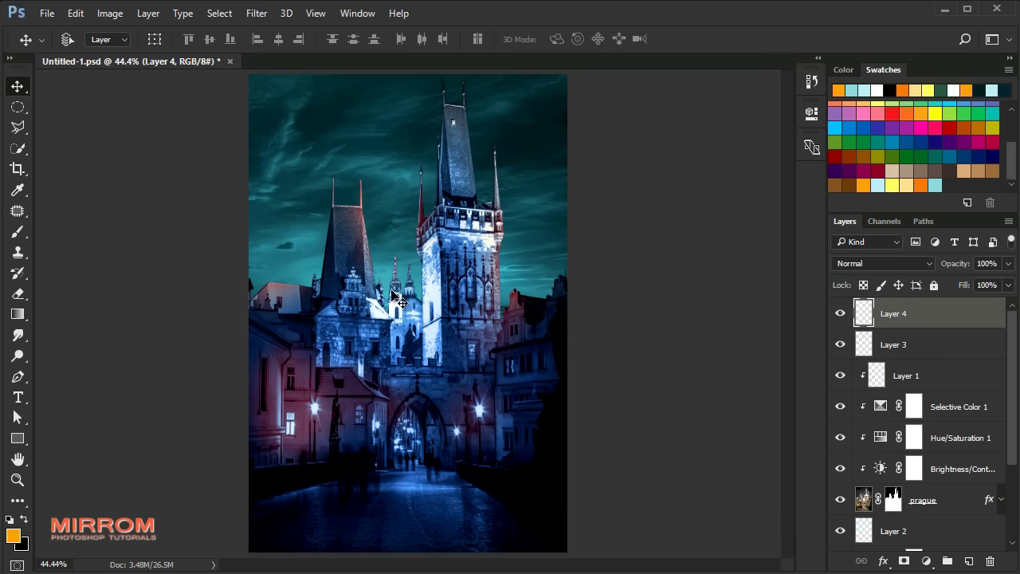
key("b")
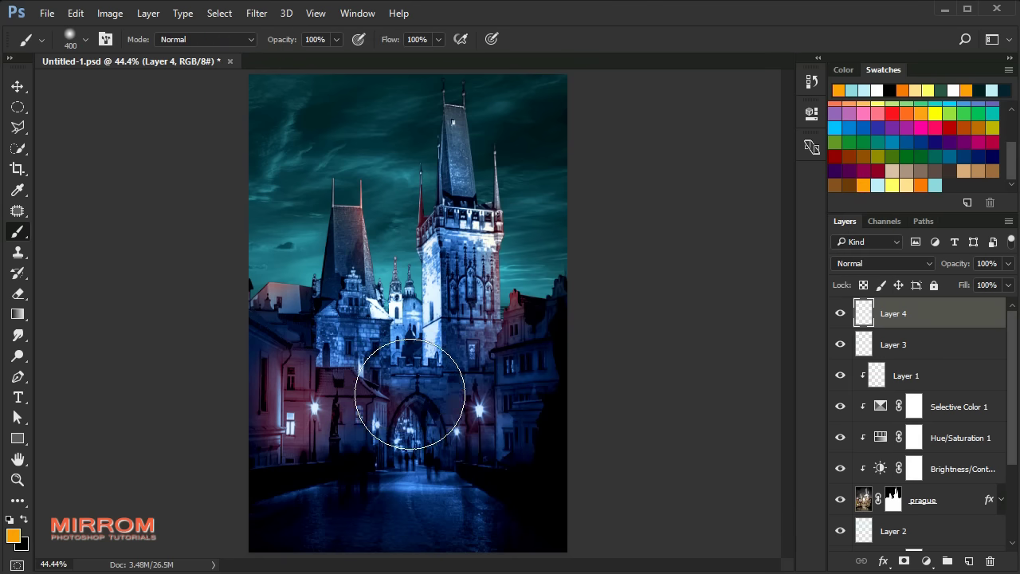
left_click(410, 394)
key("v")
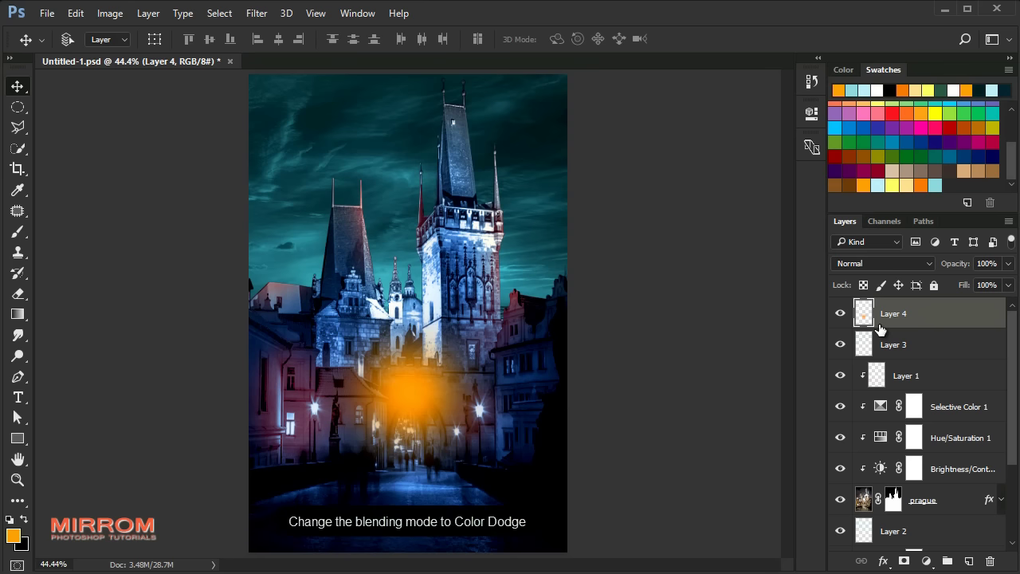
Step: Set Layer 4 to Color Dodge and scale and move the glow onto the left street lamp
left_click(867, 264)
left_click(865, 383)
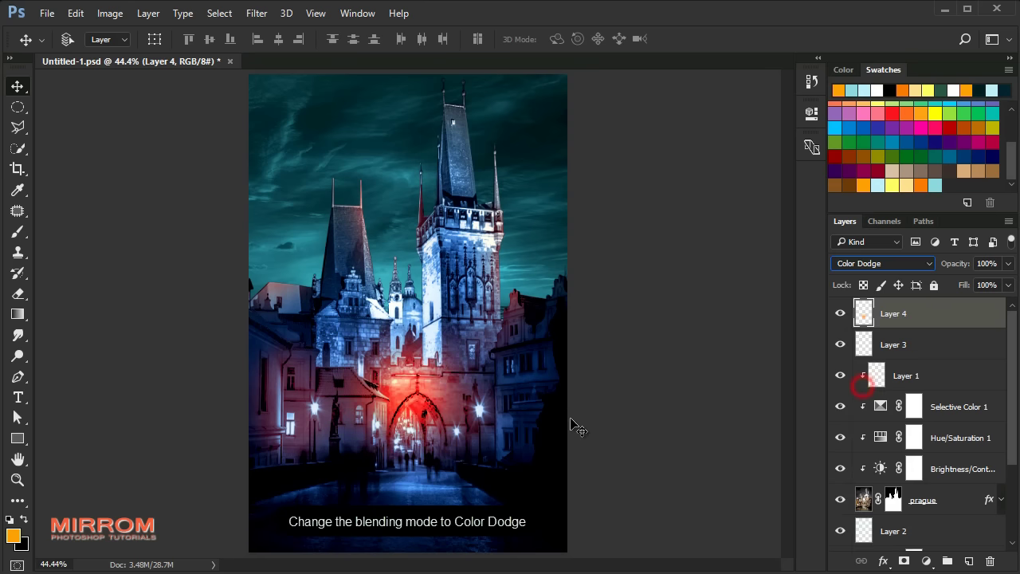
left_click_drag(447, 421, 411, 375)
key("ctrl+t")
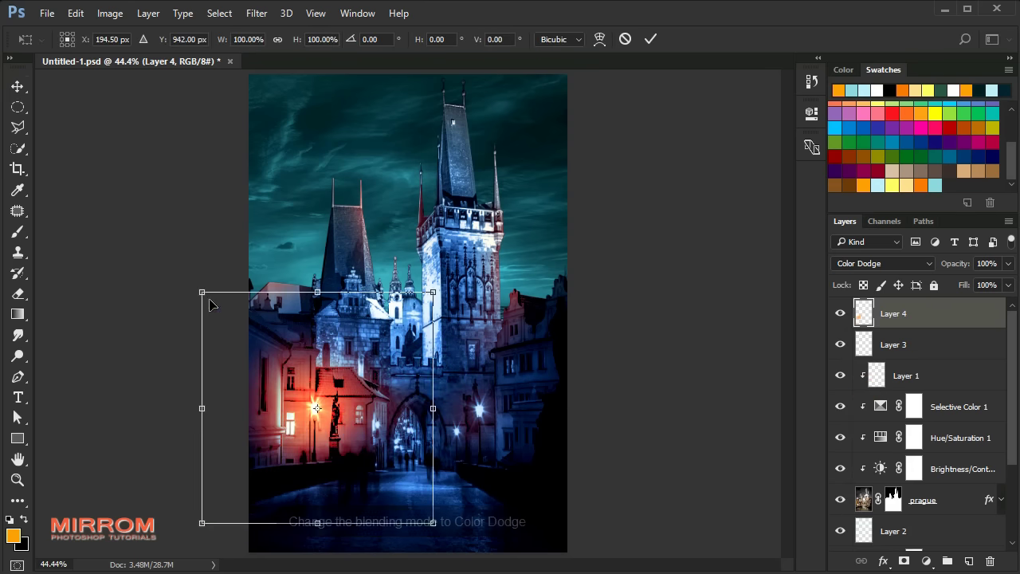
left_click_drag(202, 292, 267, 356)
left_click_drag(307, 391, 323, 398)
key("Return")
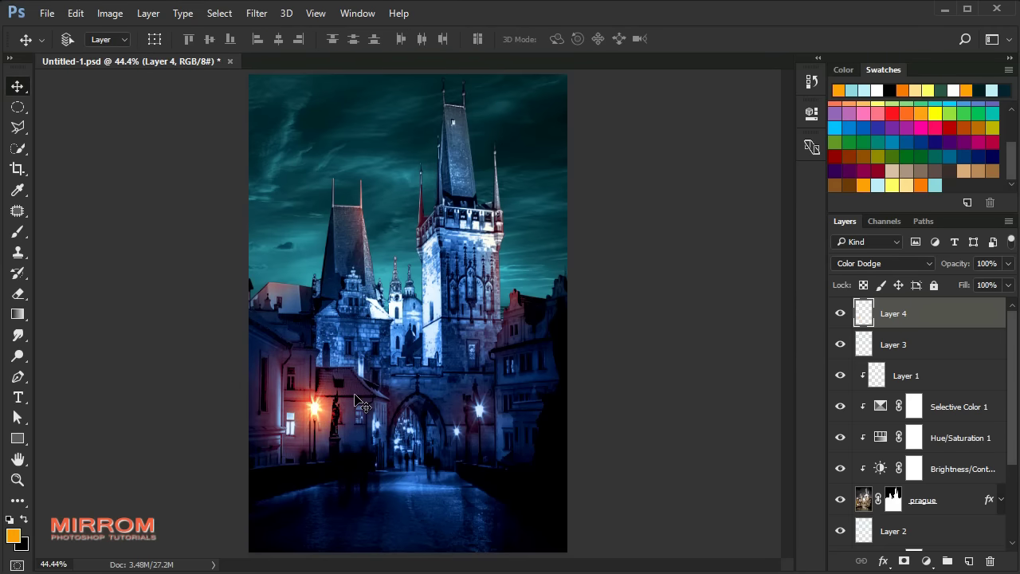
Step: Enlarge the lamp glow to 109% with linked width and height
key("ctrl+t")
left_click(278, 40)
left_click(248, 39)
scroll(249, 39, "up", 3)
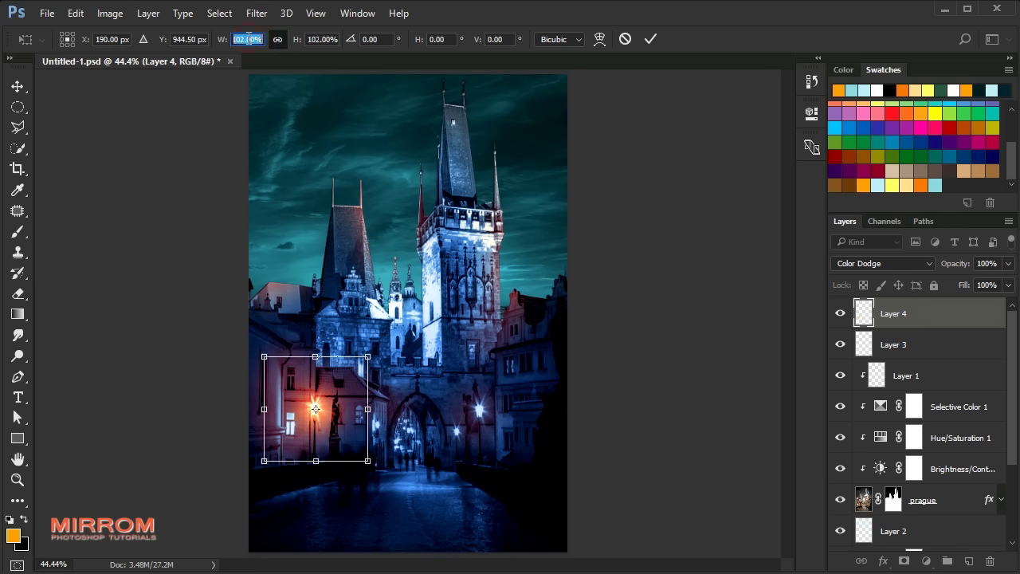
scroll(249, 39, "up", 3)
scroll(249, 39, "up", 3)
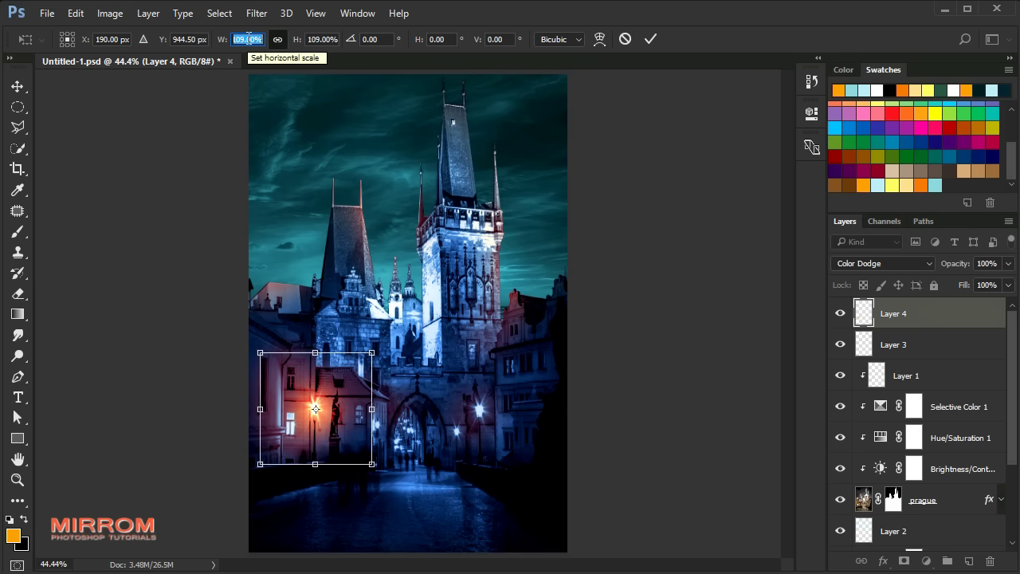
left_click(653, 38)
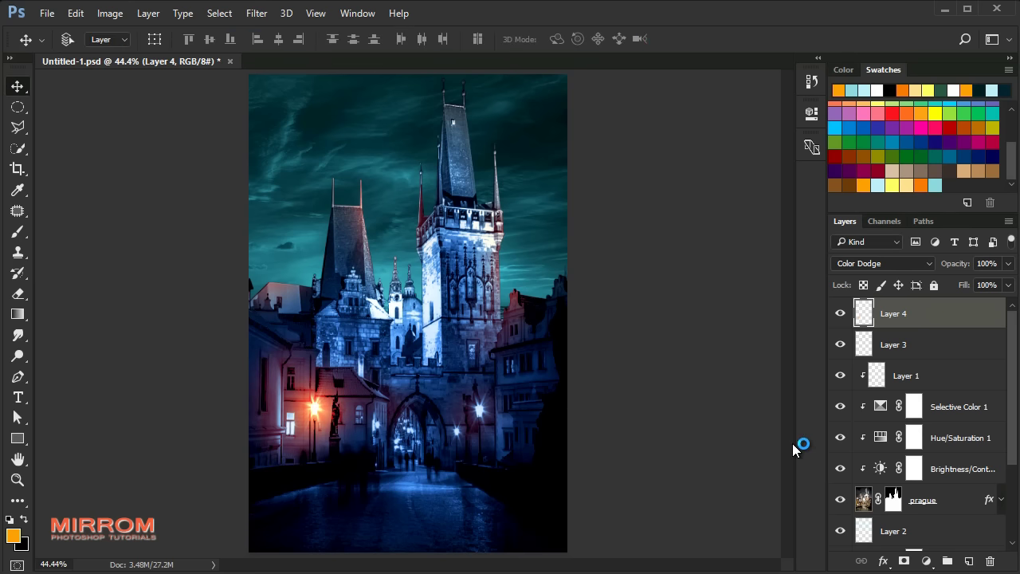
Step: Duplicate Layer 4 onto the right street lamp, then stamp all visible layers into Layer 5
key("ctrl+j")
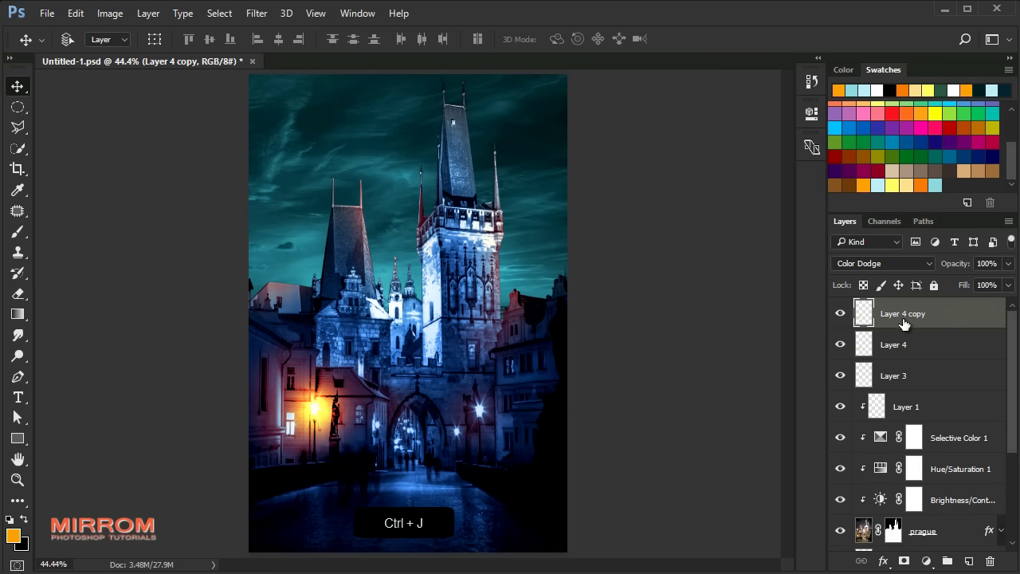
left_click_drag(405, 417, 568, 420)
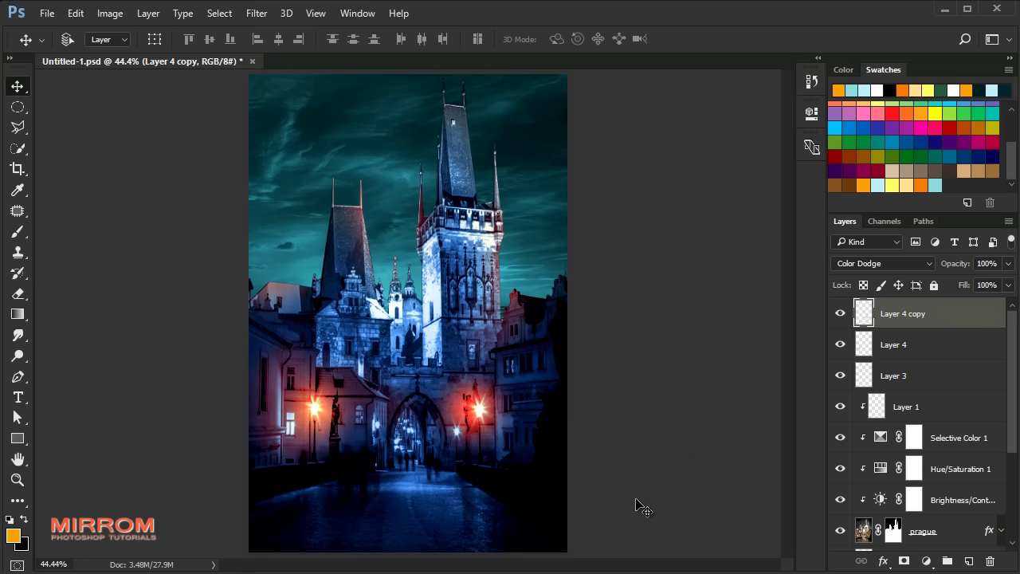
key("ctrl+shift+alt+e")
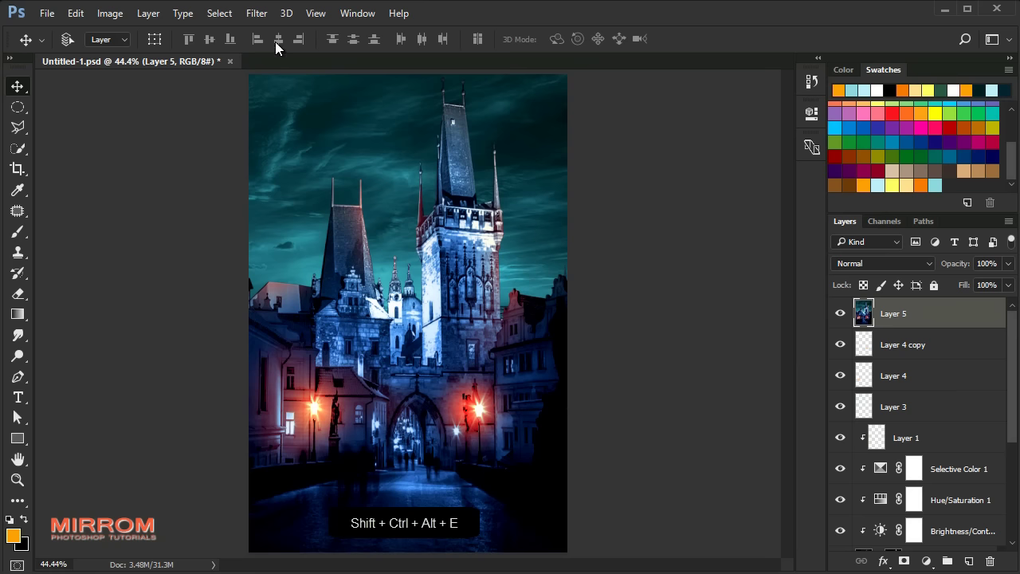
Step: Apply a roughly 4.8-pixel Gaussian Blur to Layer 5 and set it to Lighten blending
left_click(256, 13)
mouse_move(350, 189)
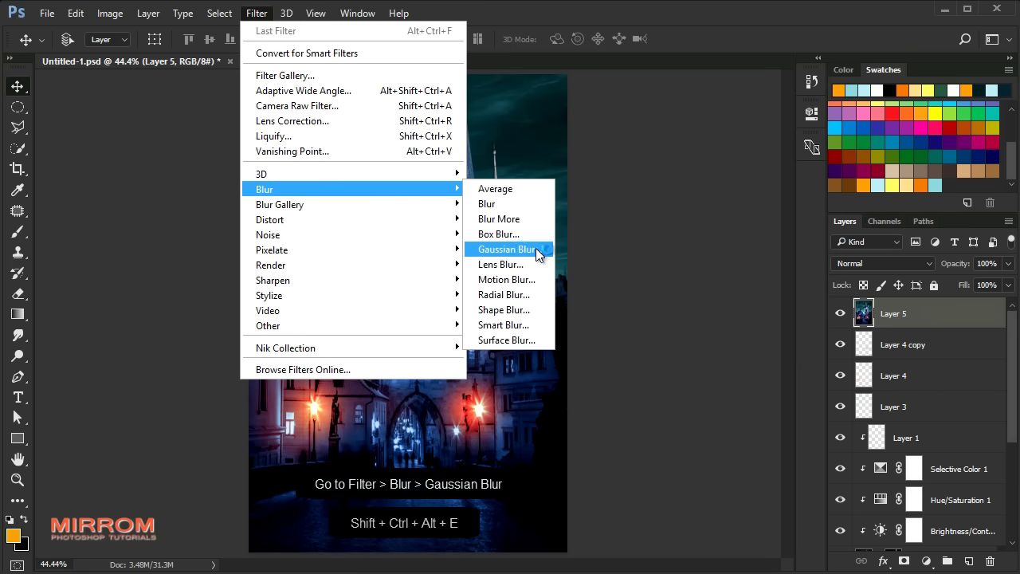
left_click(541, 249)
left_click_drag(702, 202, 577, 199)
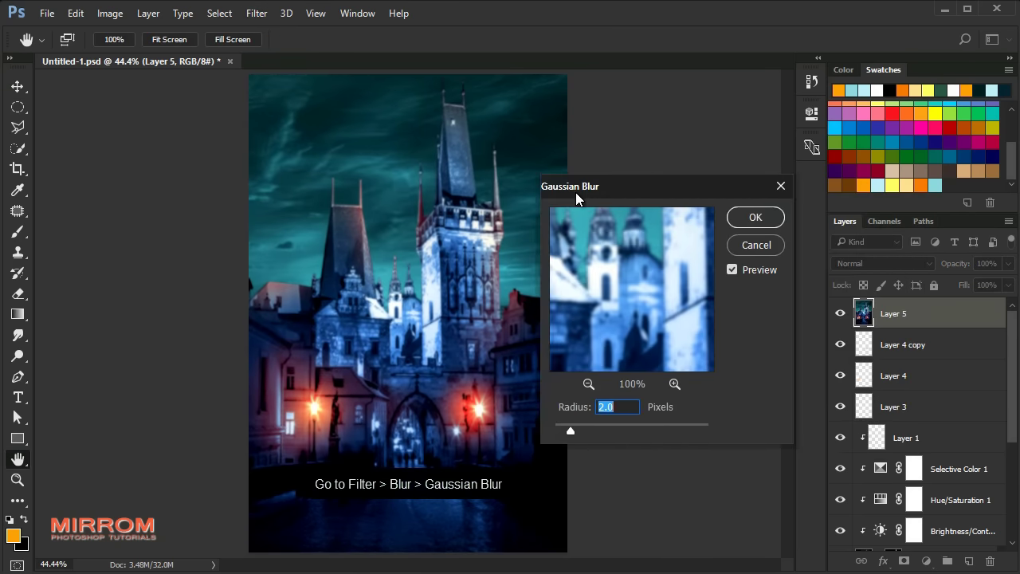
left_click_drag(573, 429, 583, 432)
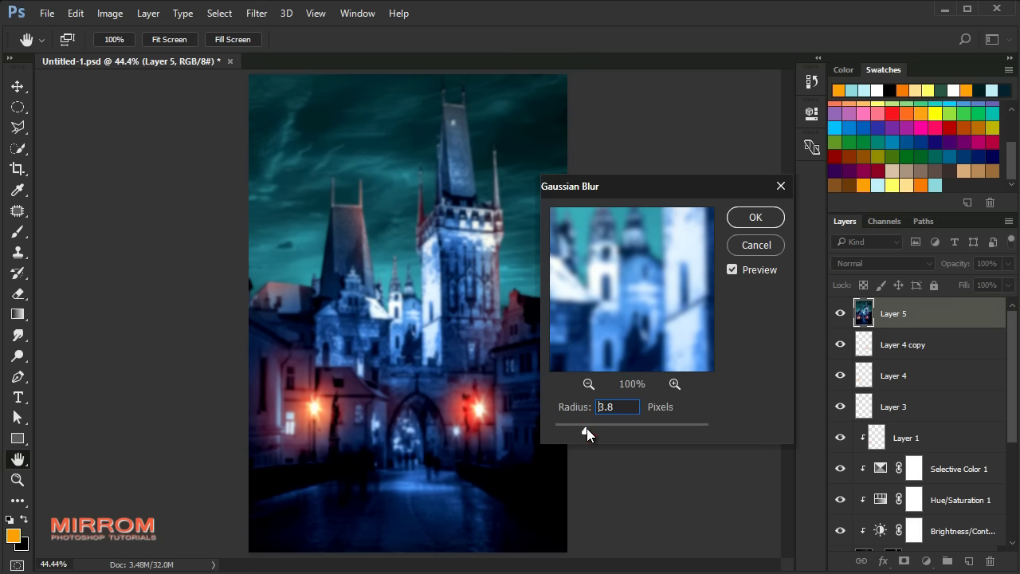
left_click_drag(585, 431, 594, 434)
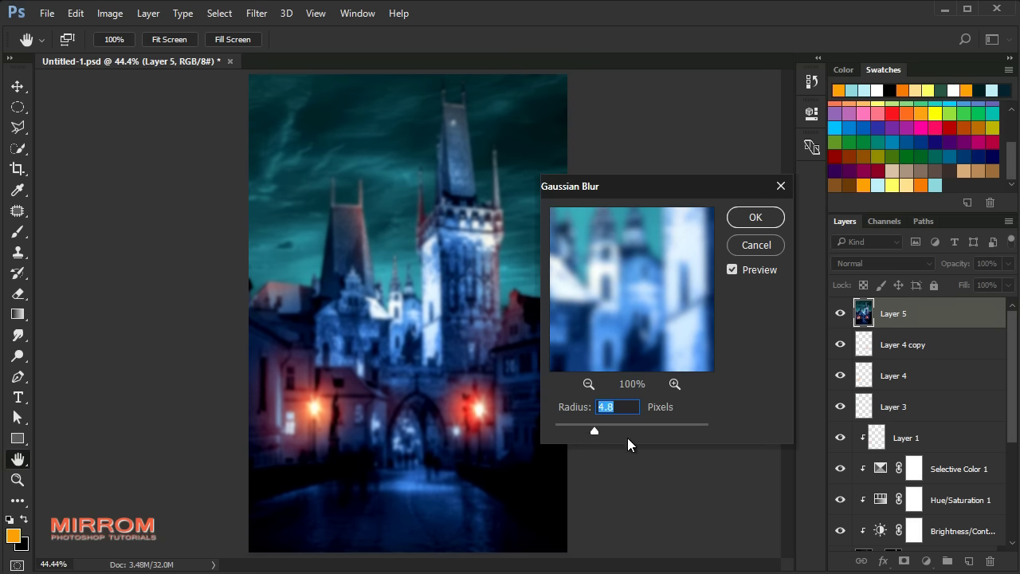
left_click(732, 271)
left_click(754, 221)
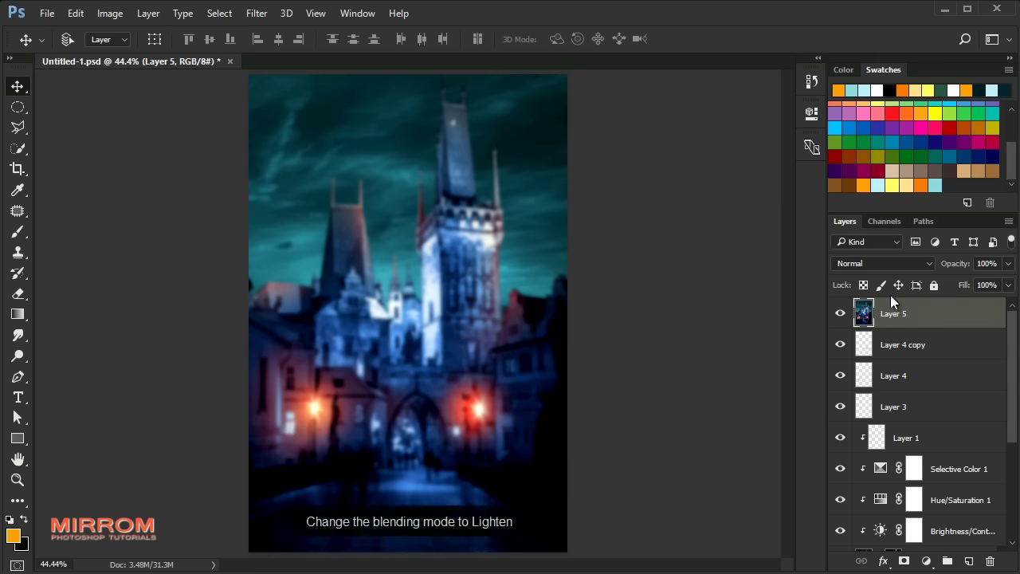
left_click(929, 264)
left_click(905, 366)
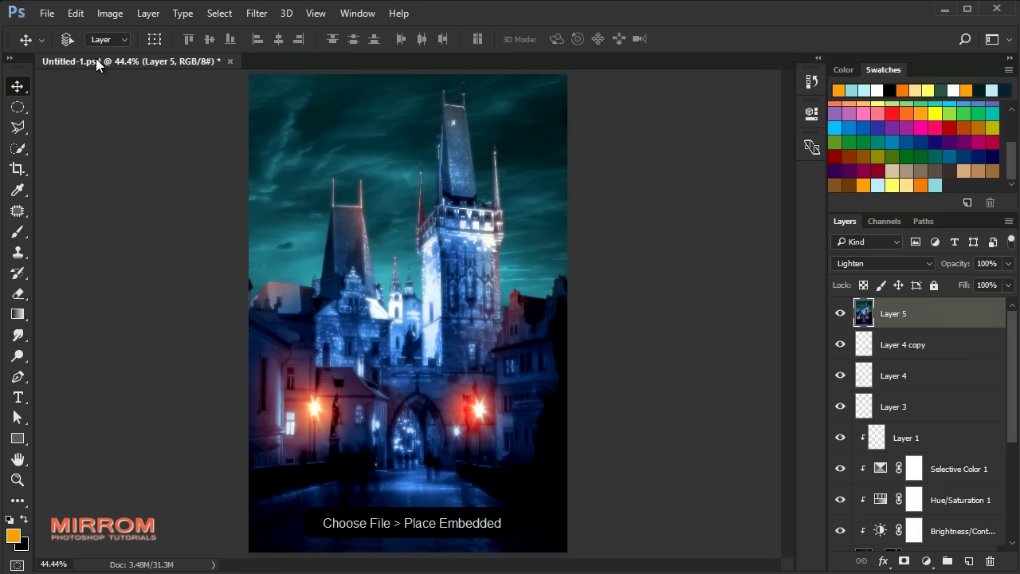
Step: Place the galaxy image as an embedded layer above Layer 5, blended in Lighten mode
left_click(48, 13)
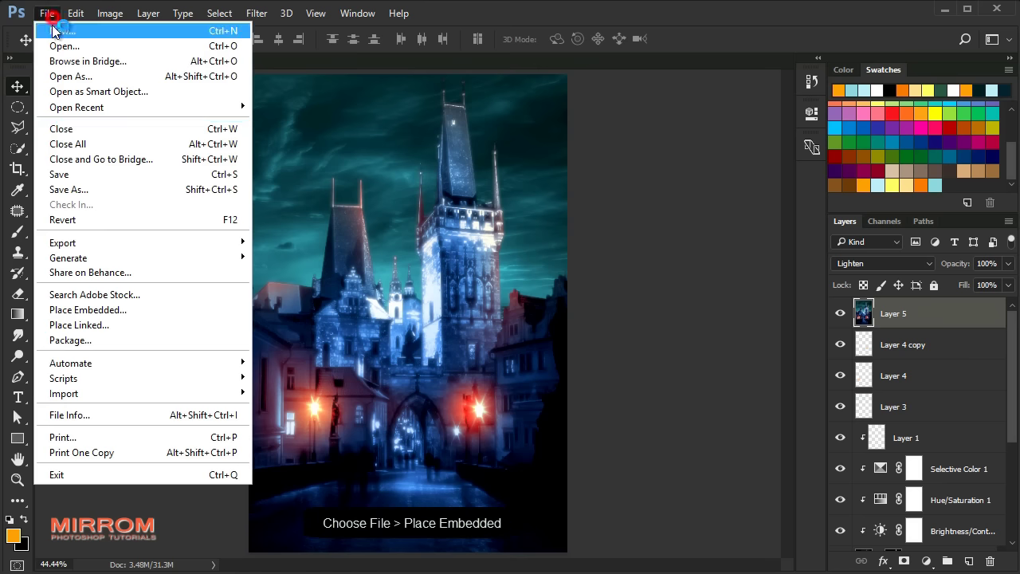
left_click(108, 312)
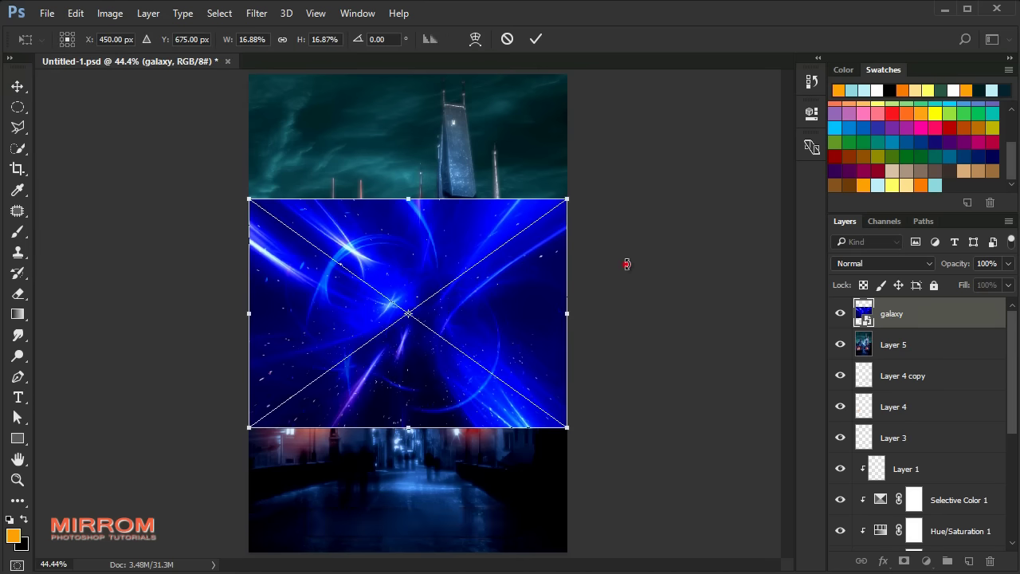
left_click_drag(600, 283, 626, 383)
key("ctrl+z")
key("Return")
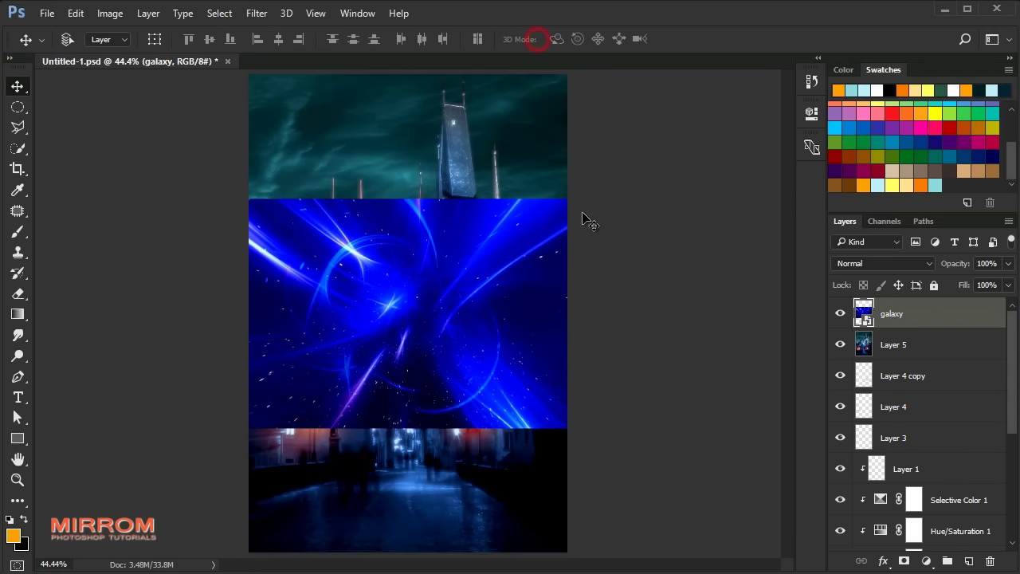
left_click(881, 263)
Step: Set the galaxy layer to Lighten, rotate it -90° and scale it over the full canvas
left_click(867, 365)
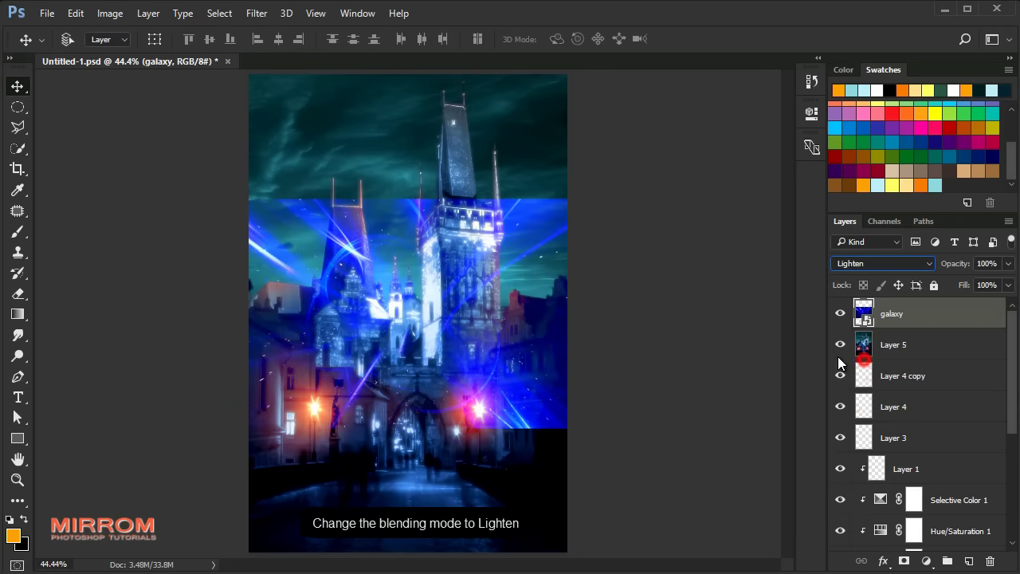
key("ctrl+t")
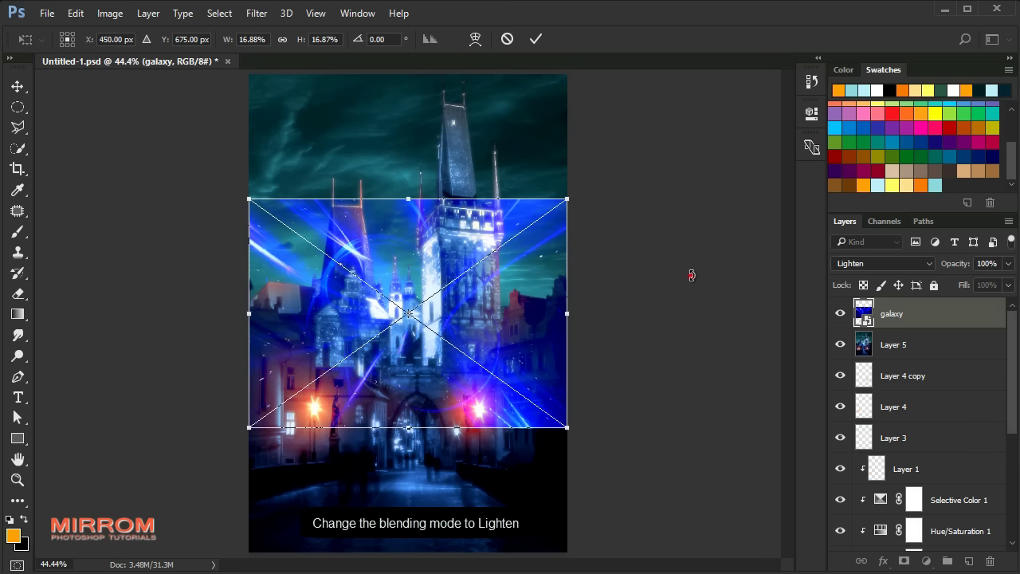
left_click_drag(691, 275, 394, 74)
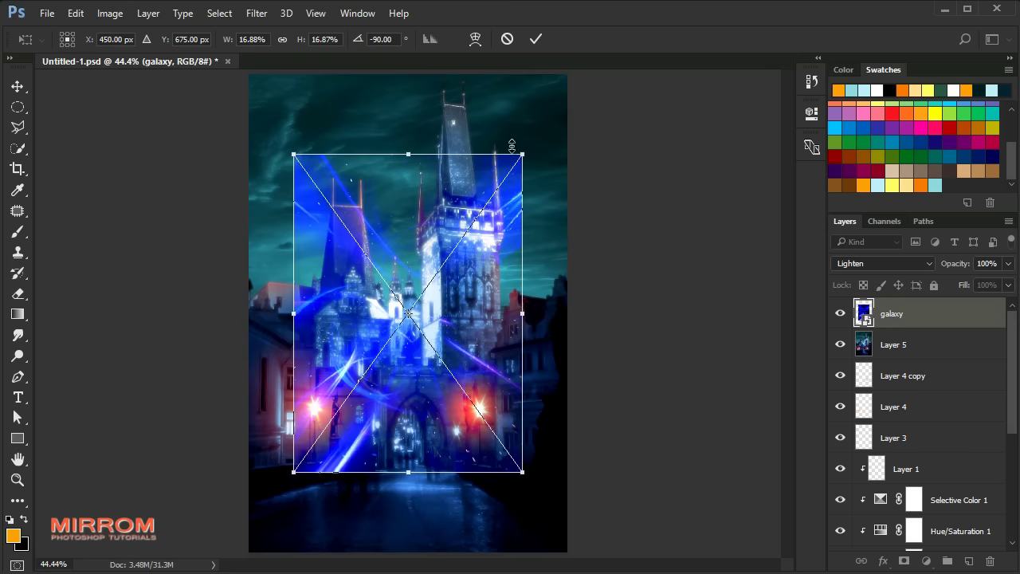
left_click_drag(512, 145, 170, 67)
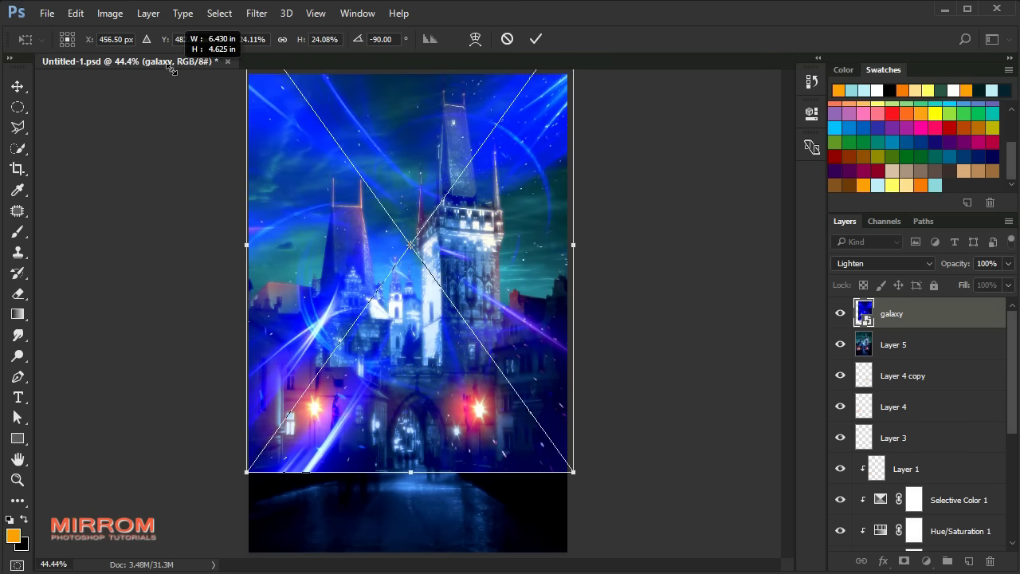
left_click_drag(399, 98, 397, 147)
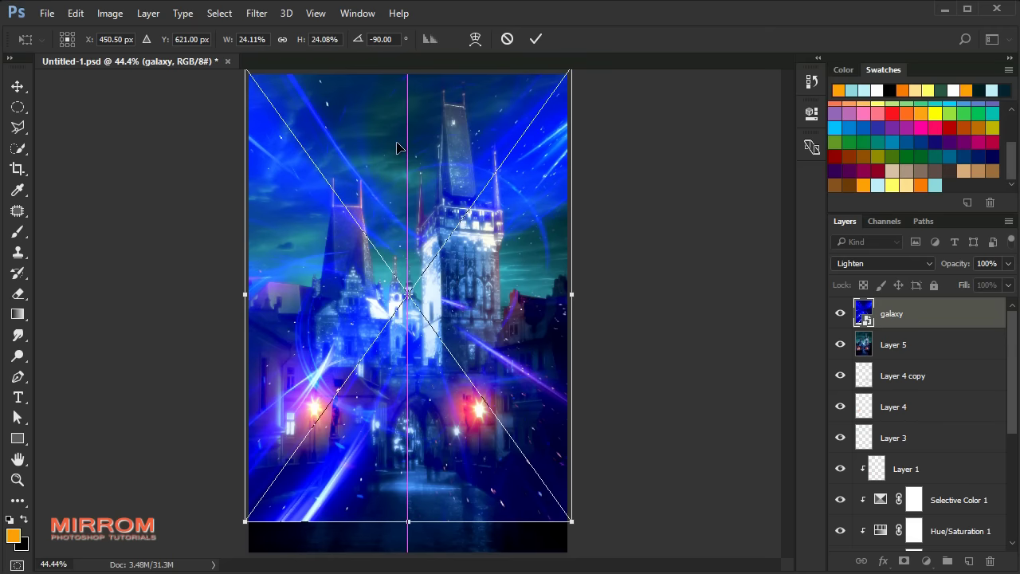
left_click_drag(245, 522, 242, 524)
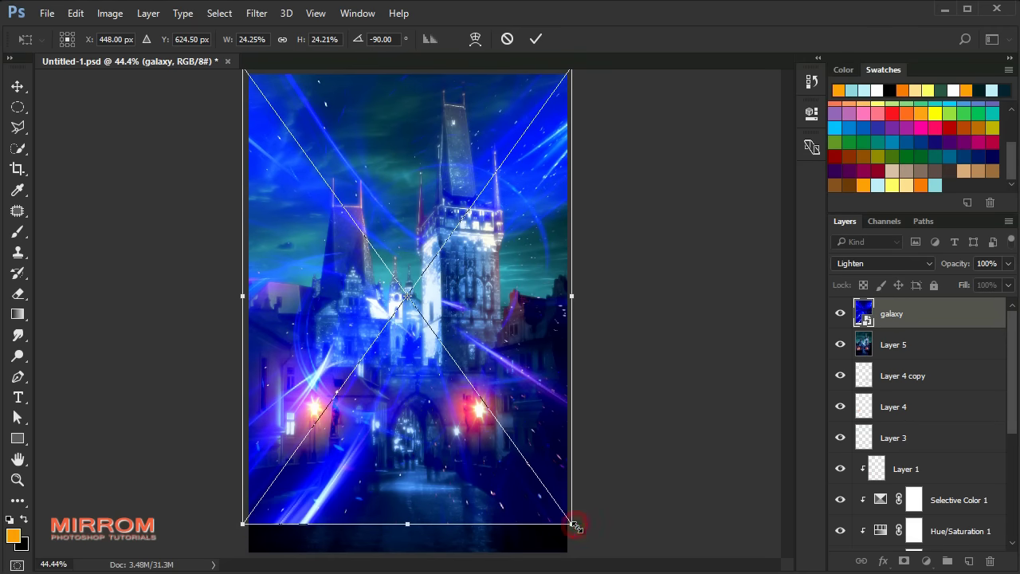
key("Return")
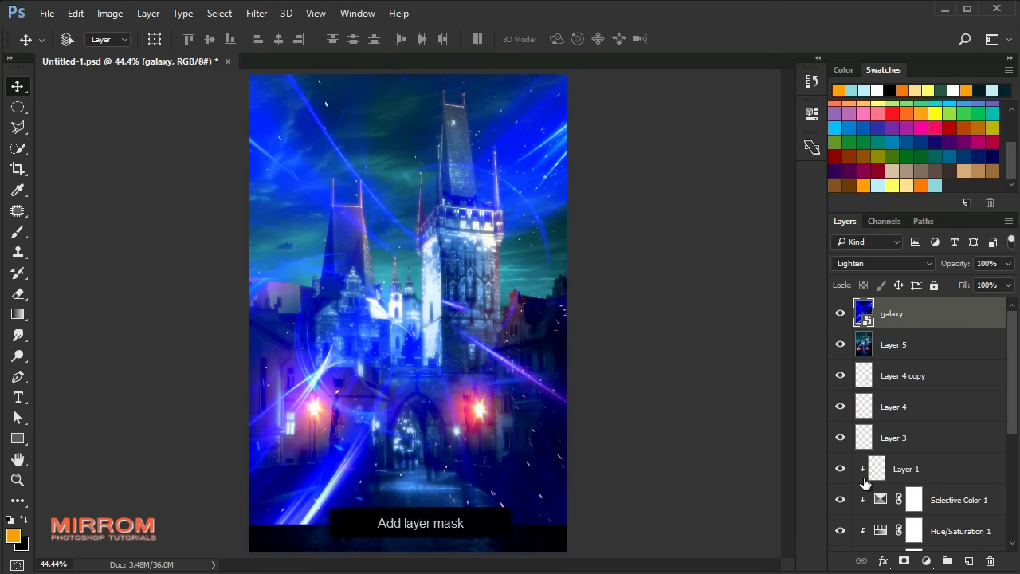
Step: Add a layer mask to the galaxy layer and fade its bottom out with black-to-white gradients
left_click(905, 561)
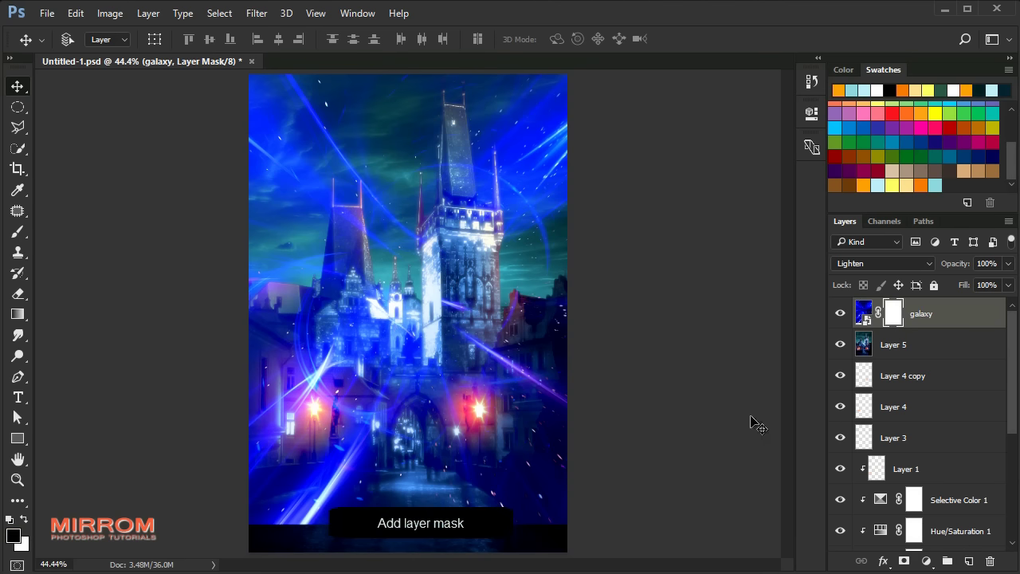
left_click(17, 314)
left_click(58, 318)
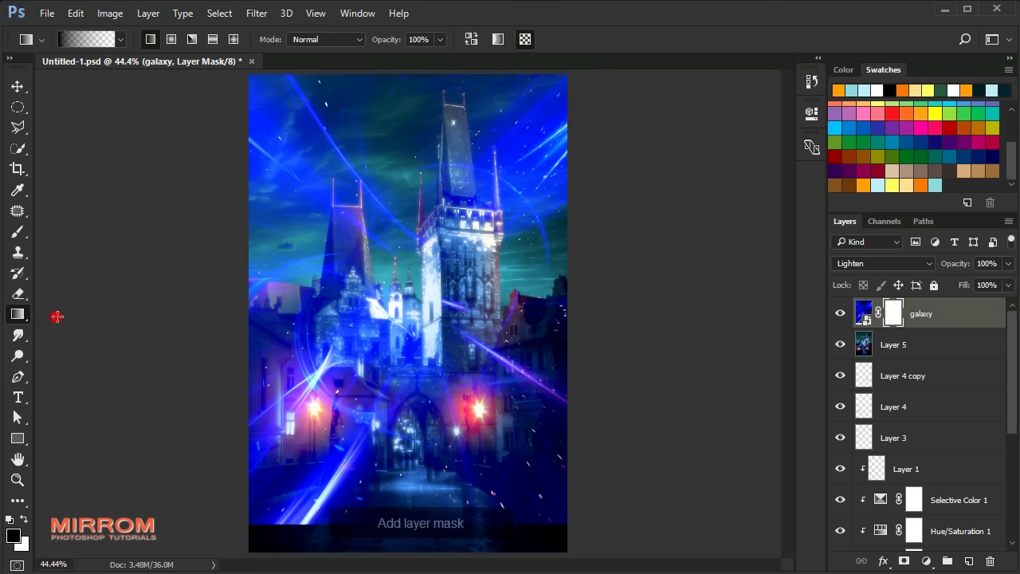
left_click_drag(426, 534, 435, 420)
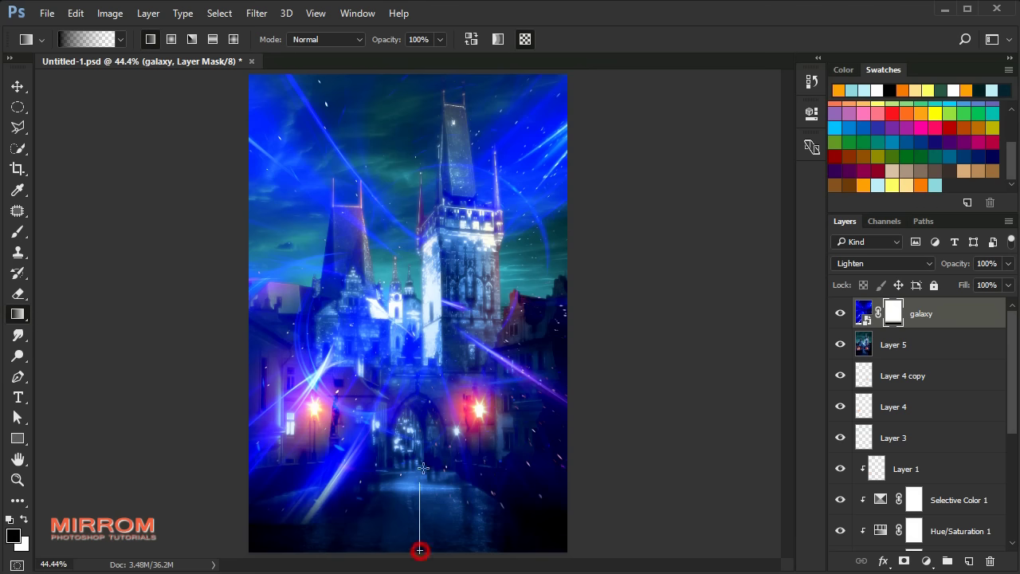
left_click_drag(422, 468, 425, 375)
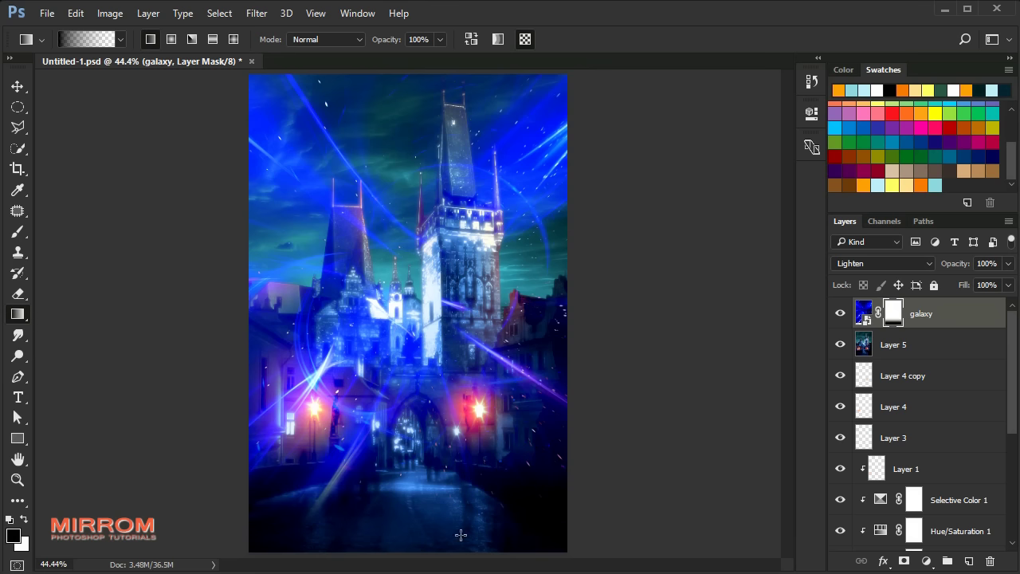
left_click_drag(423, 536, 425, 399)
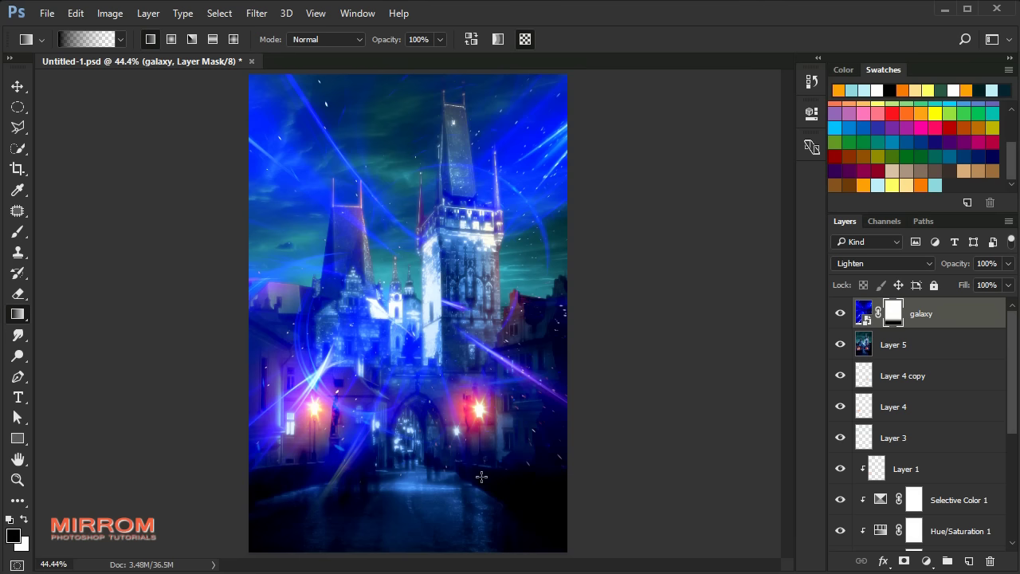
key("v")
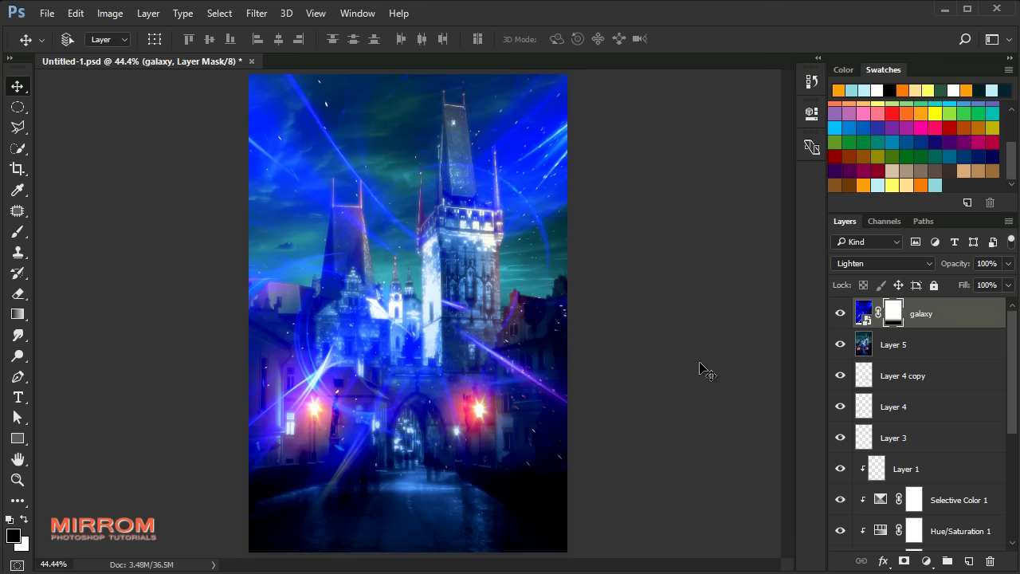
Step: Clip a Black & White adjustment to the galaxy layer with Blues 26 and Yellows 62
left_click(926, 562)
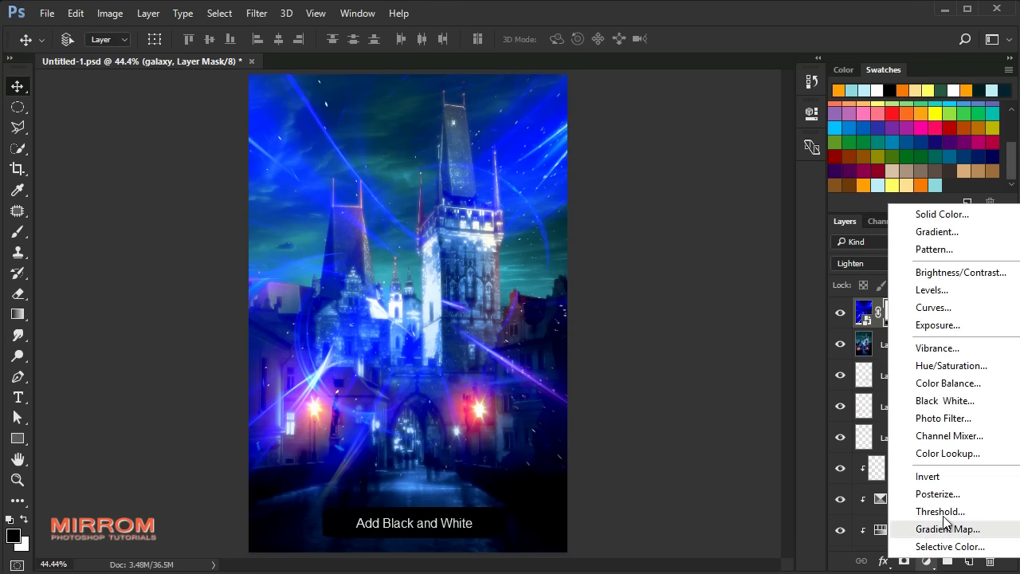
left_click(975, 401)
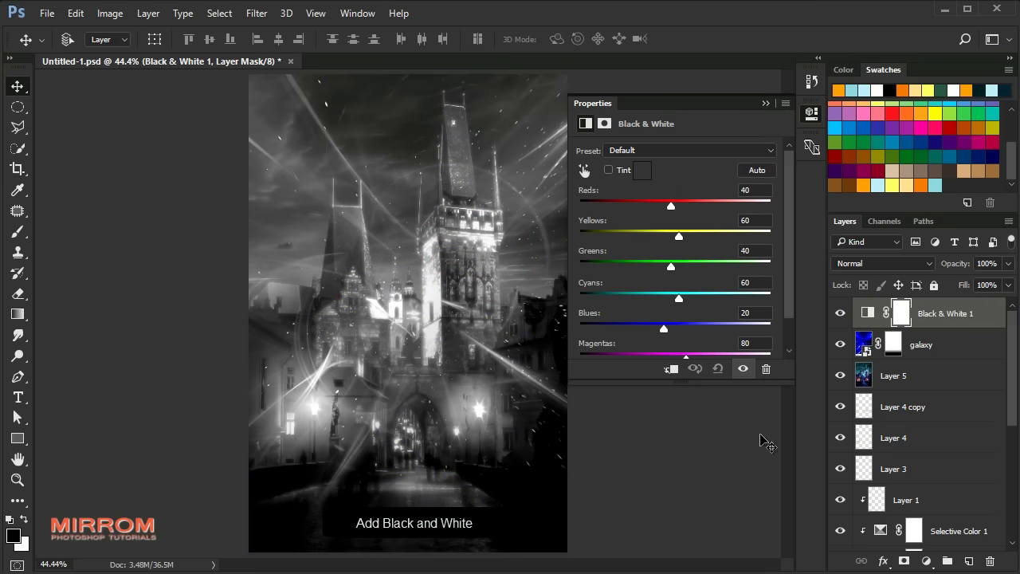
left_click(672, 370)
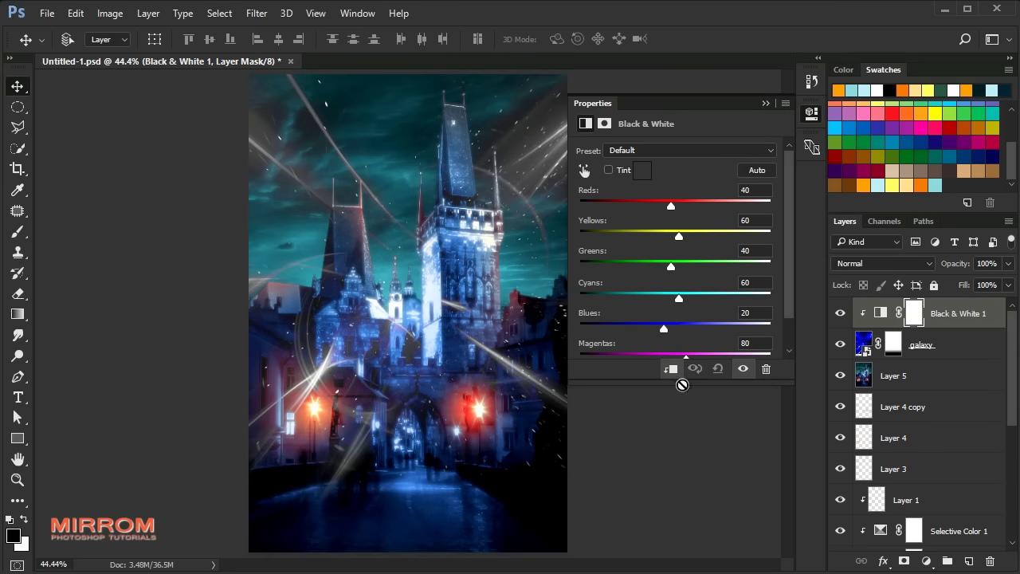
left_click_drag(665, 334, 666, 334)
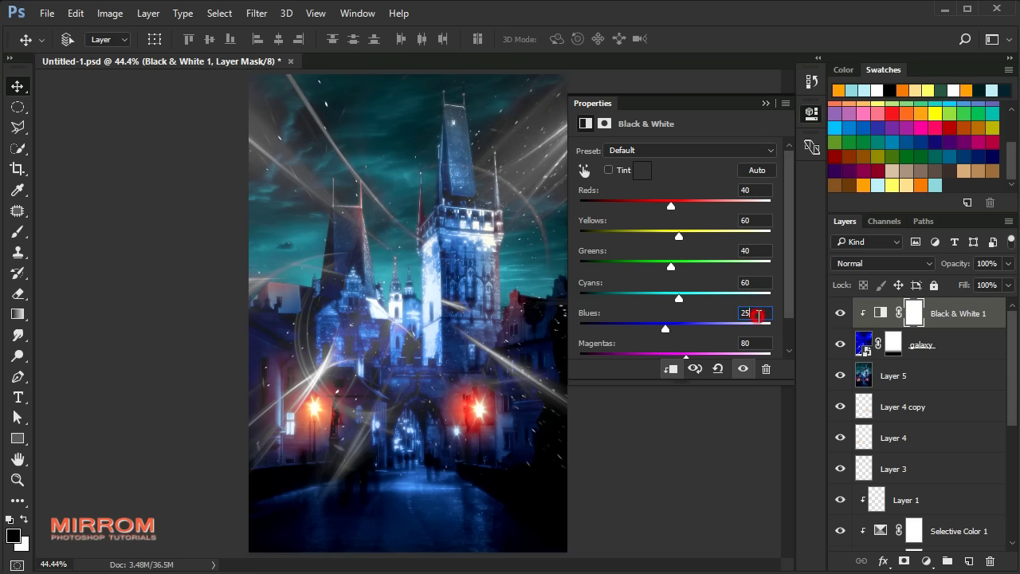
key("Up")
key("Up")
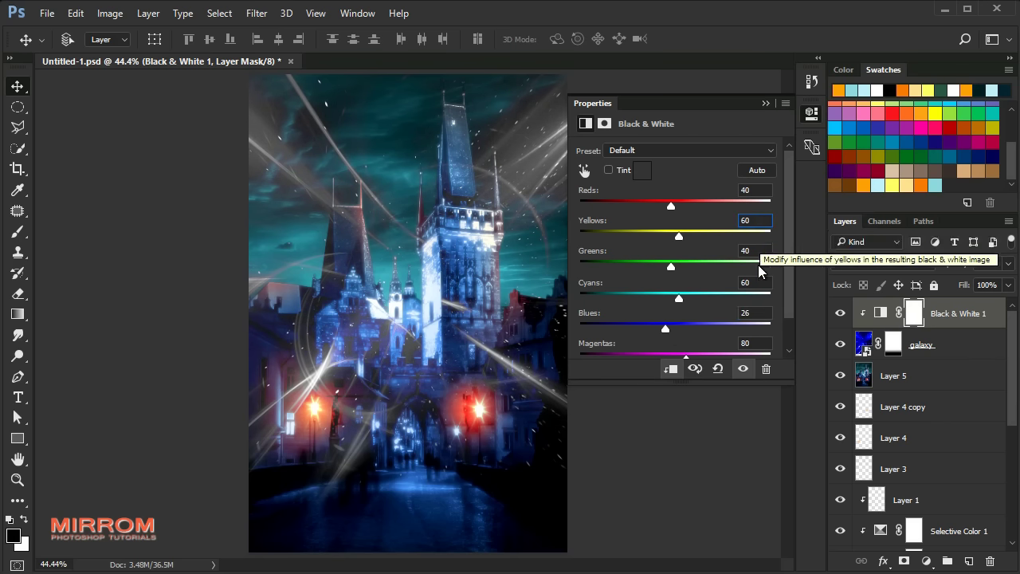
key("Up")
key("Up")
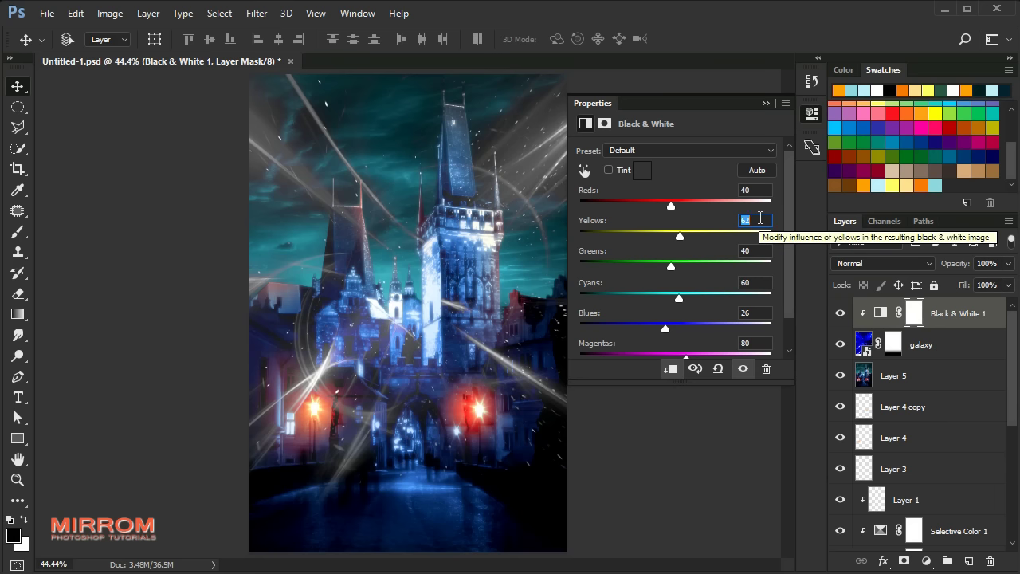
left_click(765, 103)
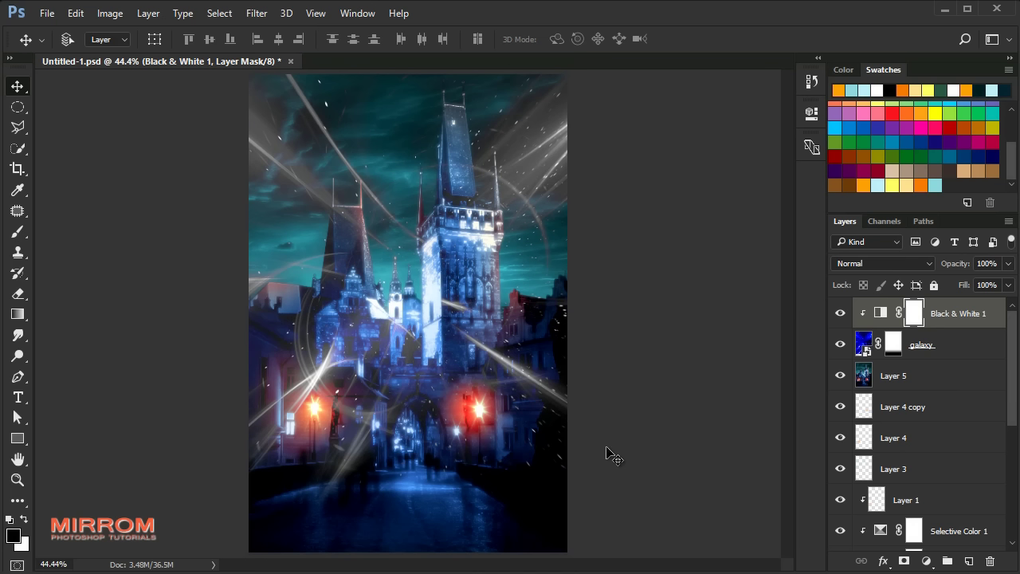
left_click(47, 13)
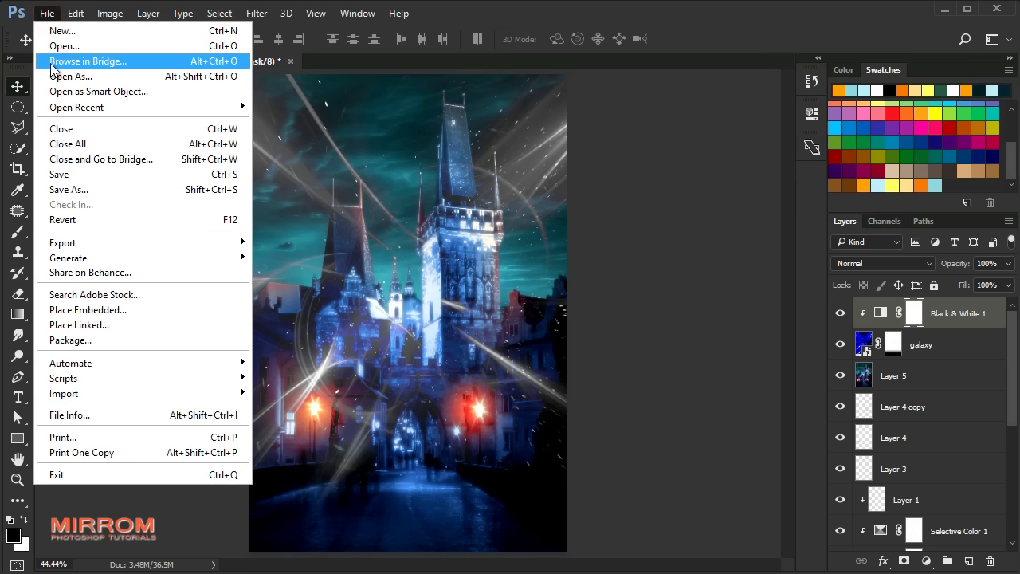
Step: Open the Blondie document, zoom in, and drag its Layer 0 toward the Untitled-1 composite
left_click(56, 46)
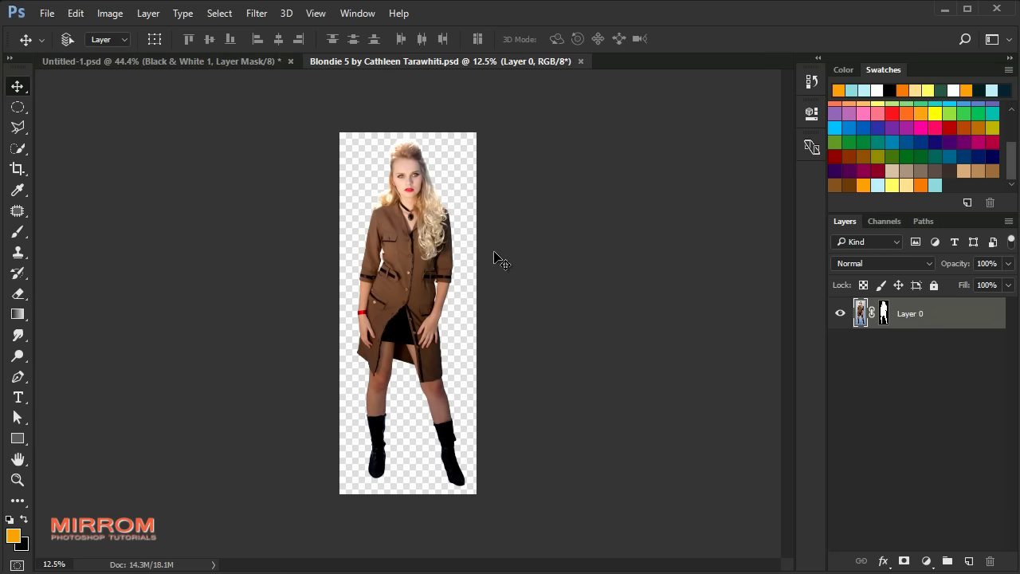
key("ctrl+plus")
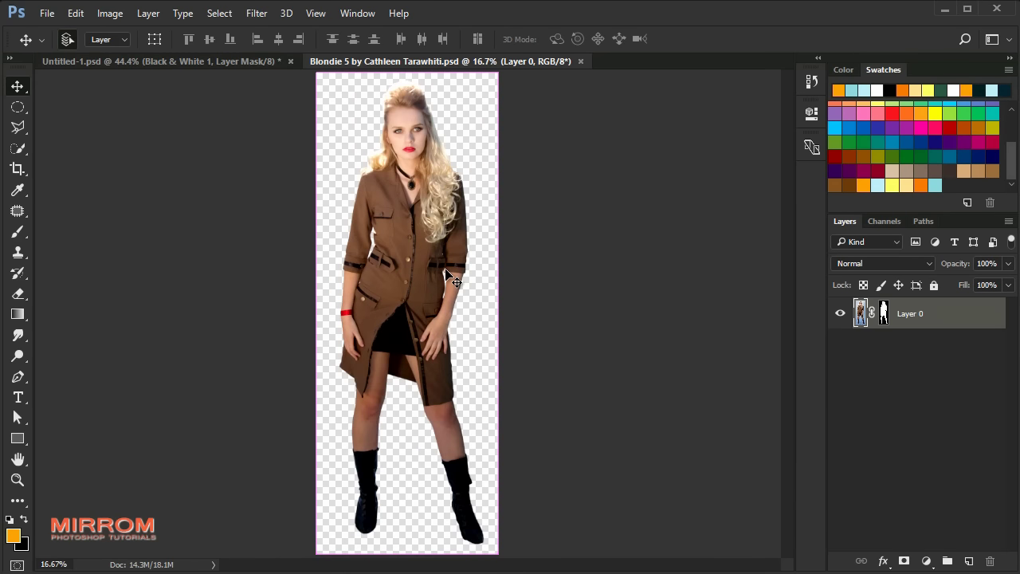
left_click_drag(420, 193, 313, 128)
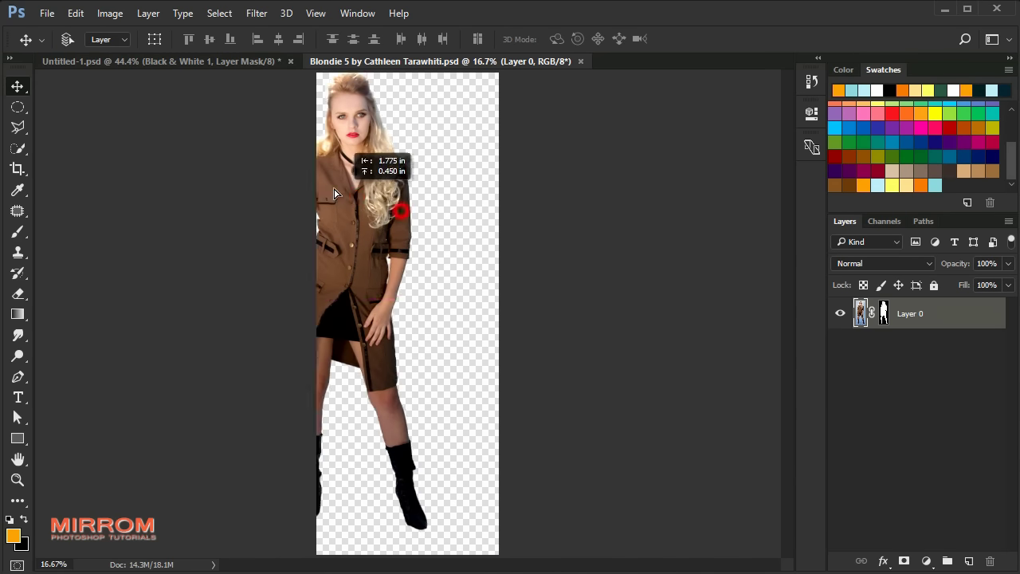
Step: Drop the model onto the canvas, scale her down to about 54% and move her lower
left_click_drag(411, 252, 464, 236)
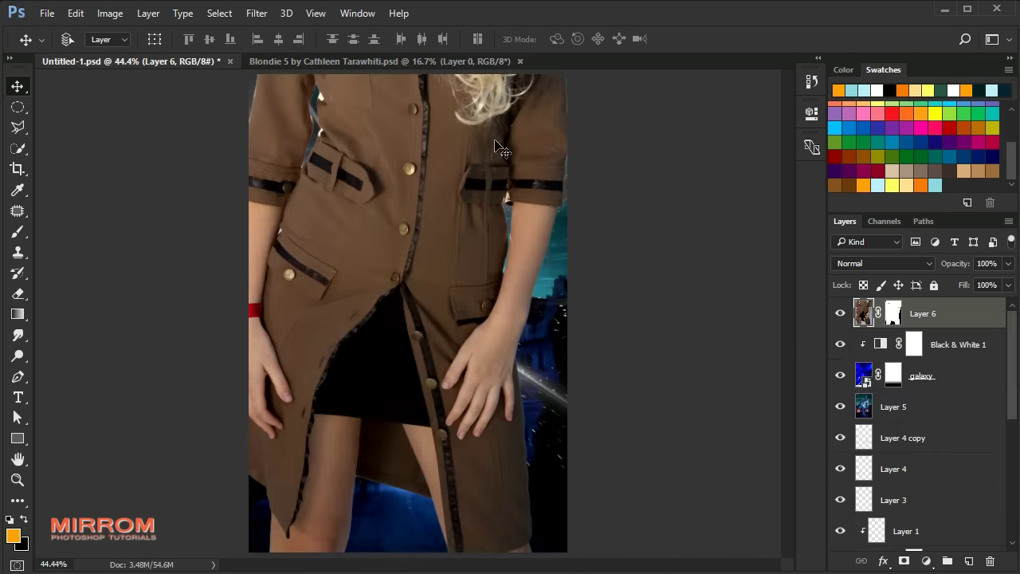
left_click(523, 62)
left_click_drag(468, 162, 457, 219)
key("ctrl+t")
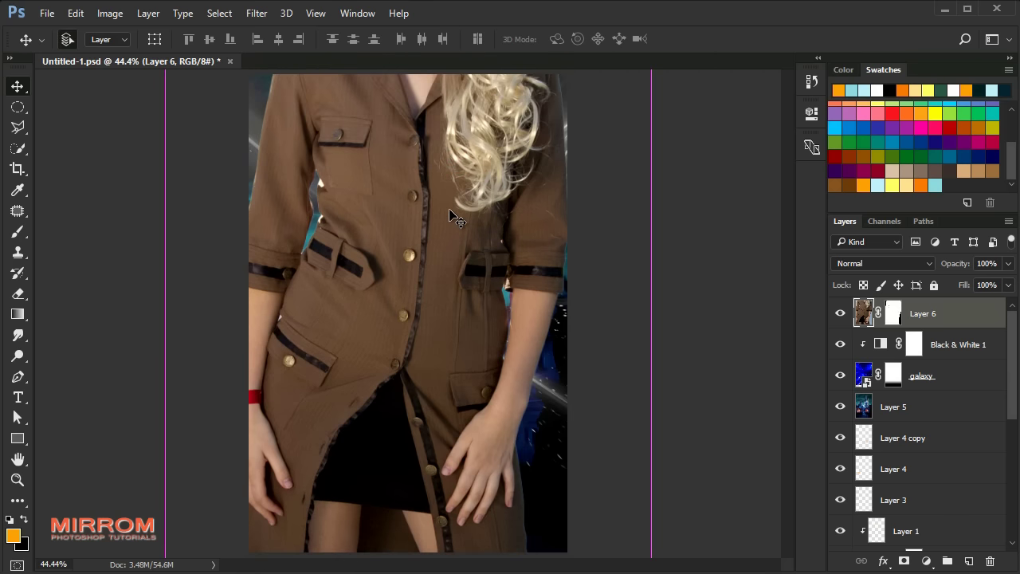
left_click_drag(232, 39, 184, 53)
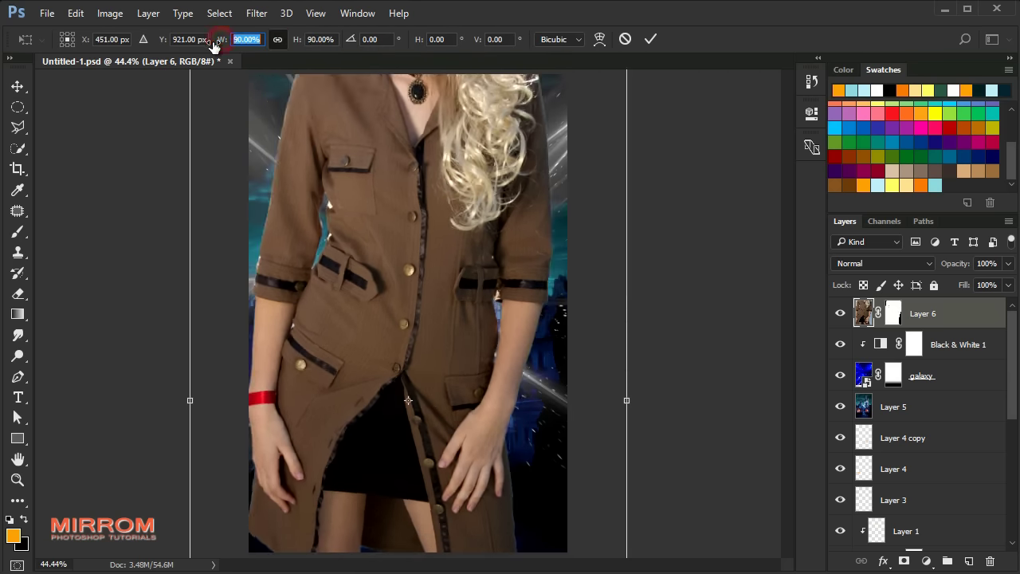
left_click_drag(419, 182, 419, 239)
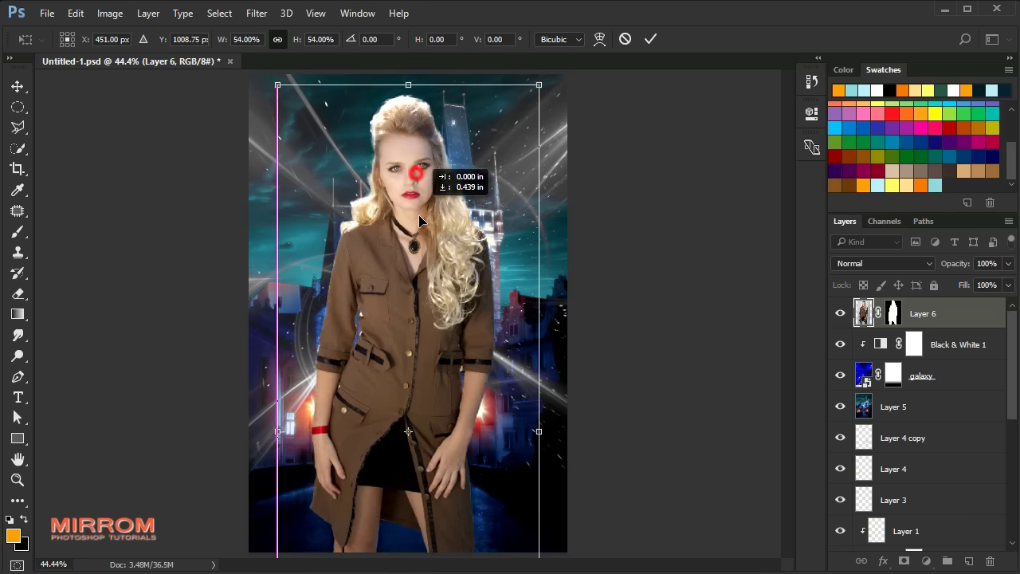
left_click_drag(220, 39, 227, 39)
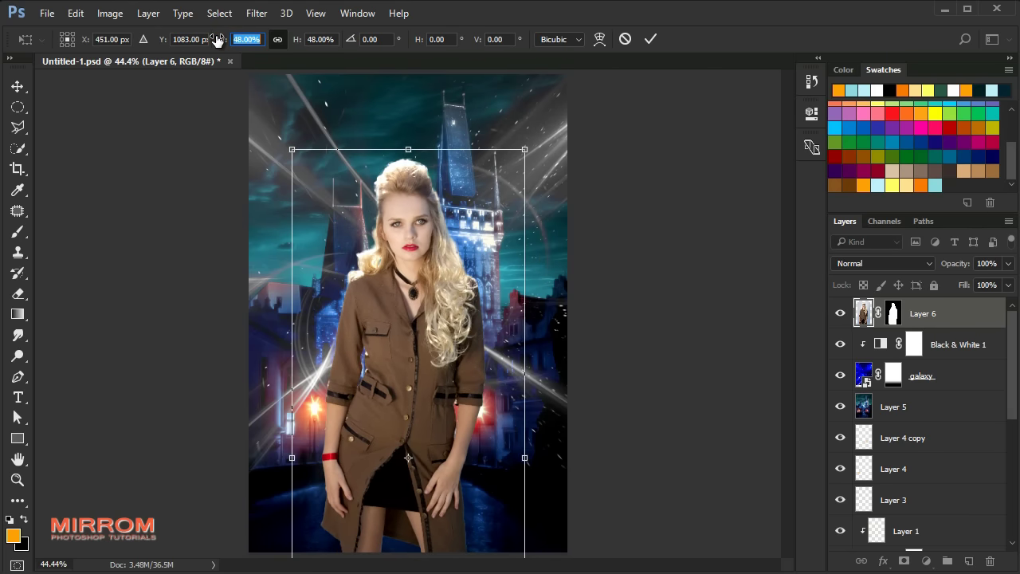
left_click(650, 39)
Step: Move the model up into place and scale her down slightly further to about 48%
mouse_move(478, 209)
left_mouse_down()
mouse_move(472, 160)
mouse_move(467, 167)
left_mouse_up()
key("ctrl+t")
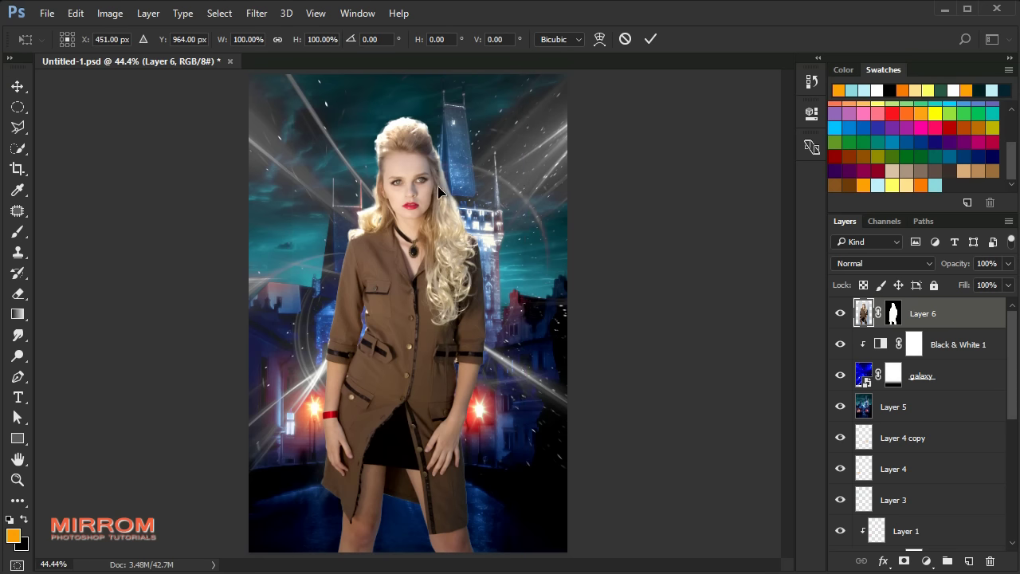
left_click_drag(292, 109, 302, 111)
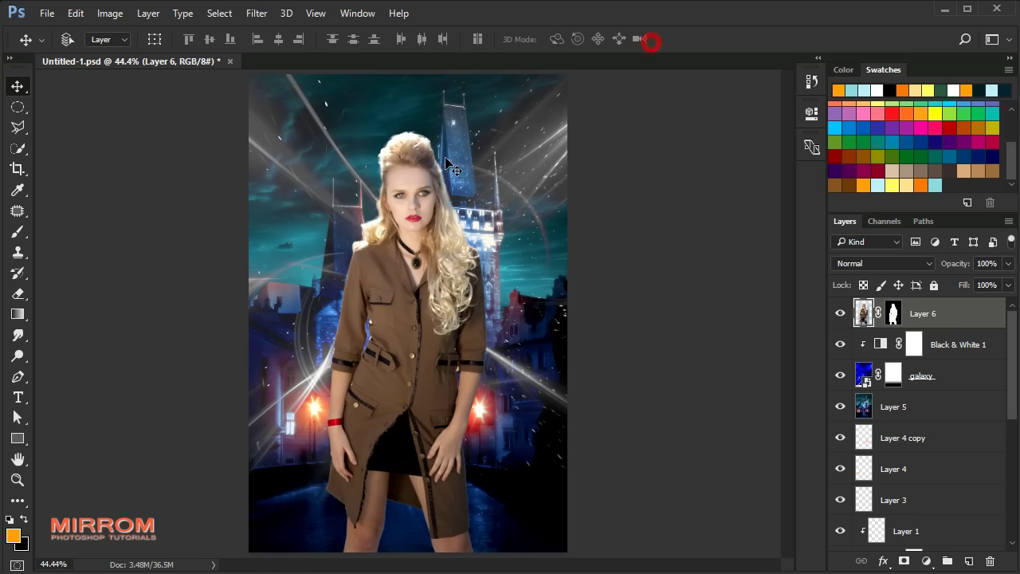
left_click_drag(430, 253, 428, 240)
Step: Commit the model's transform and set a 90 px, 65% hardness brush on her mask
key("Return")
left_click(892, 314)
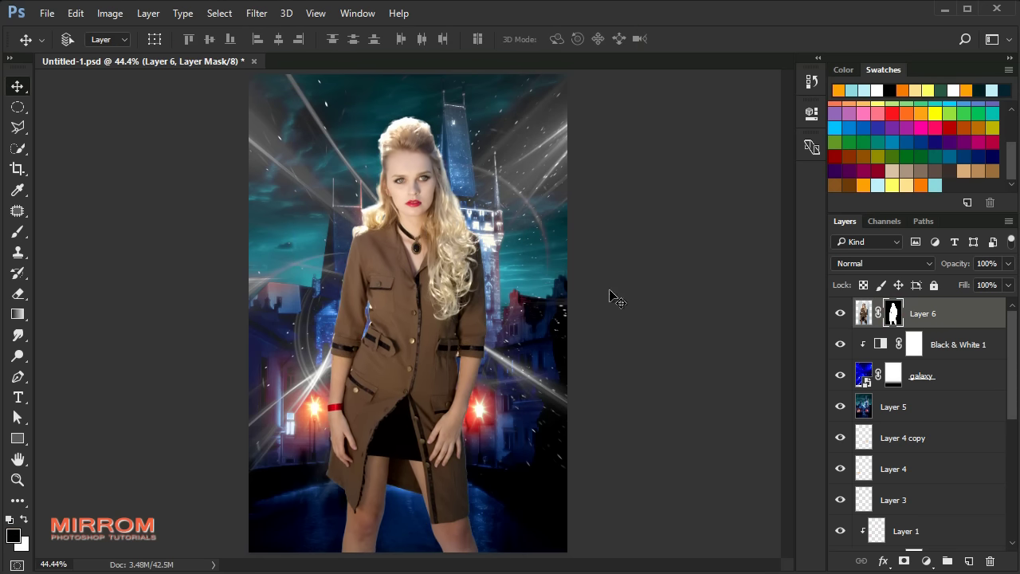
key("b")
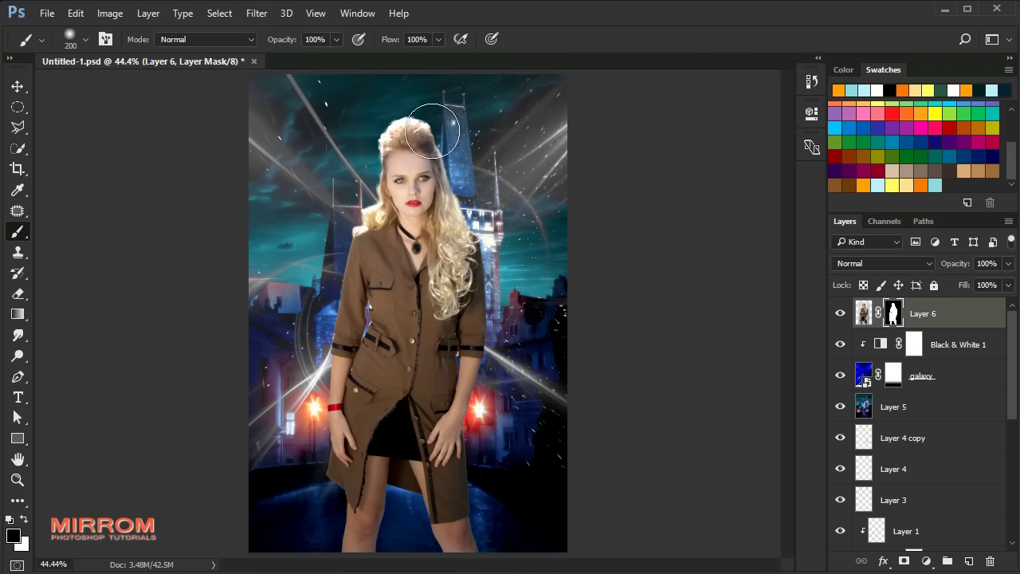
key("bracketleft")
key("bracketleft")
key("bracketleft")
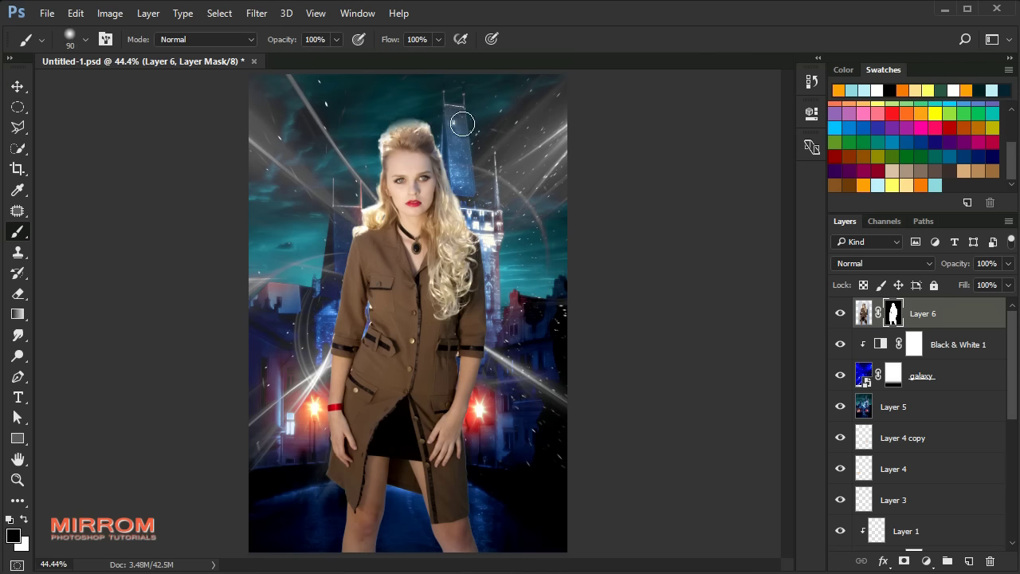
left_click(400, 114, "ctrl")
left_click(386, 291, "ctrl")
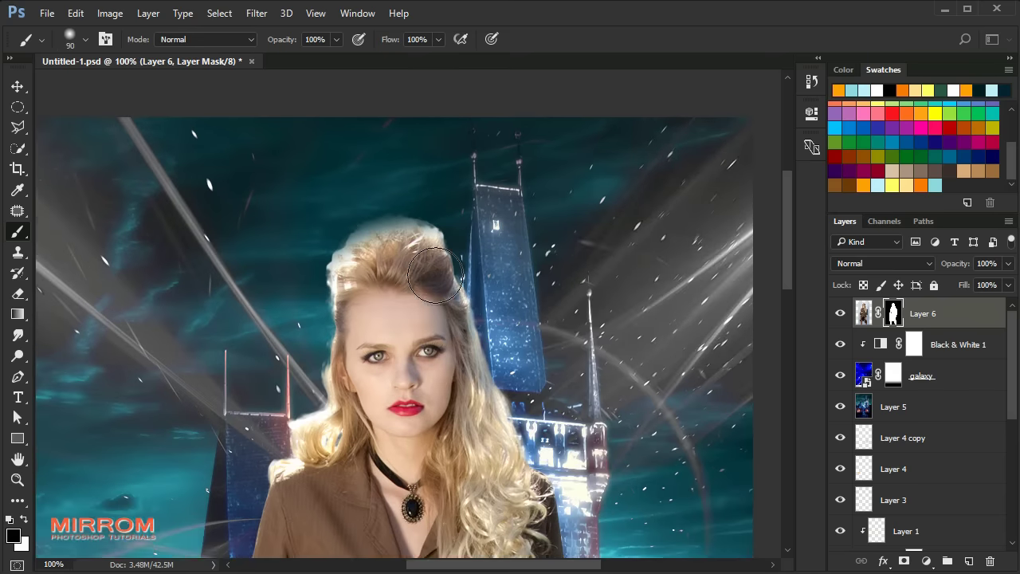
right_click(518, 216)
left_click_drag(601, 291, 668, 290)
Step: Paint black along the hair fringe with a 40 px brush, then apply the layer mask
left_click(423, 163)
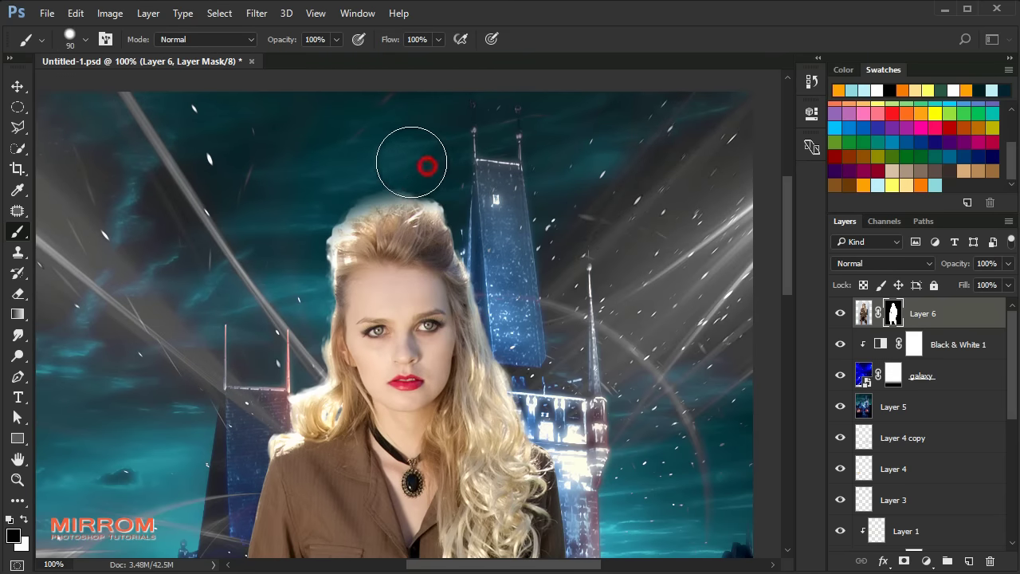
key("bracketleft")
key("bracketleft")
key("bracketleft")
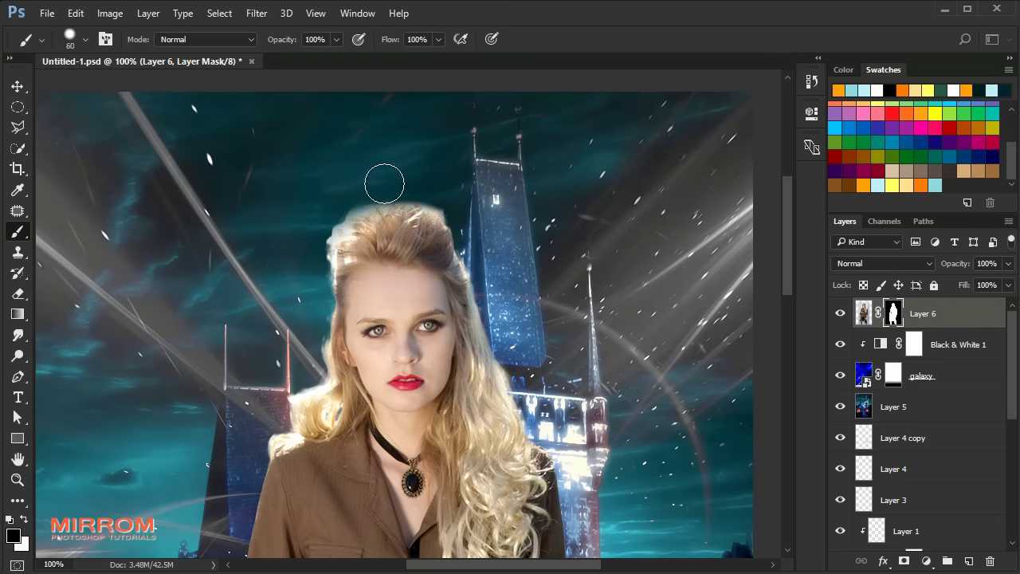
left_click(478, 260)
left_click(303, 337)
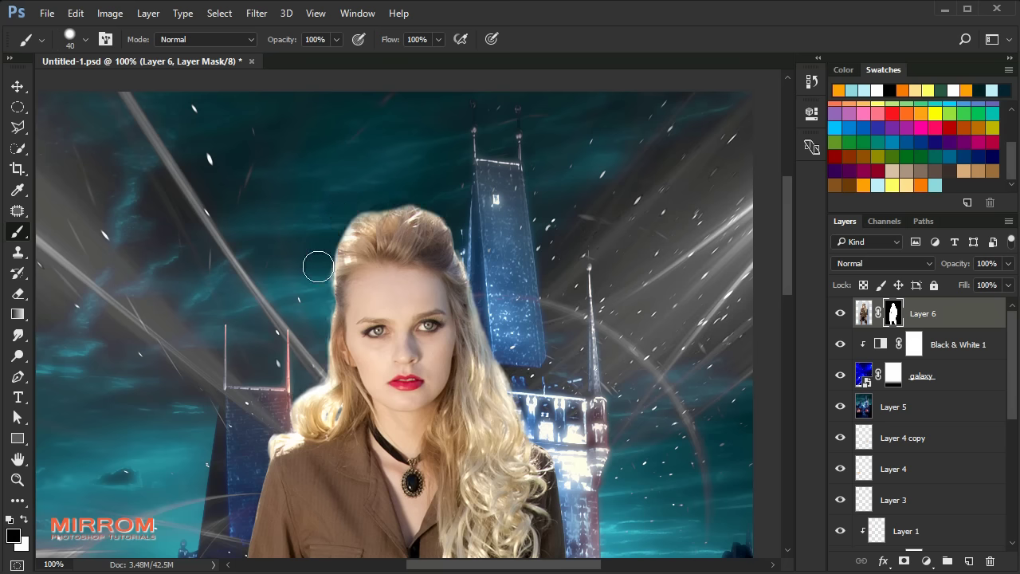
scroll(566, 332, "down", 2)
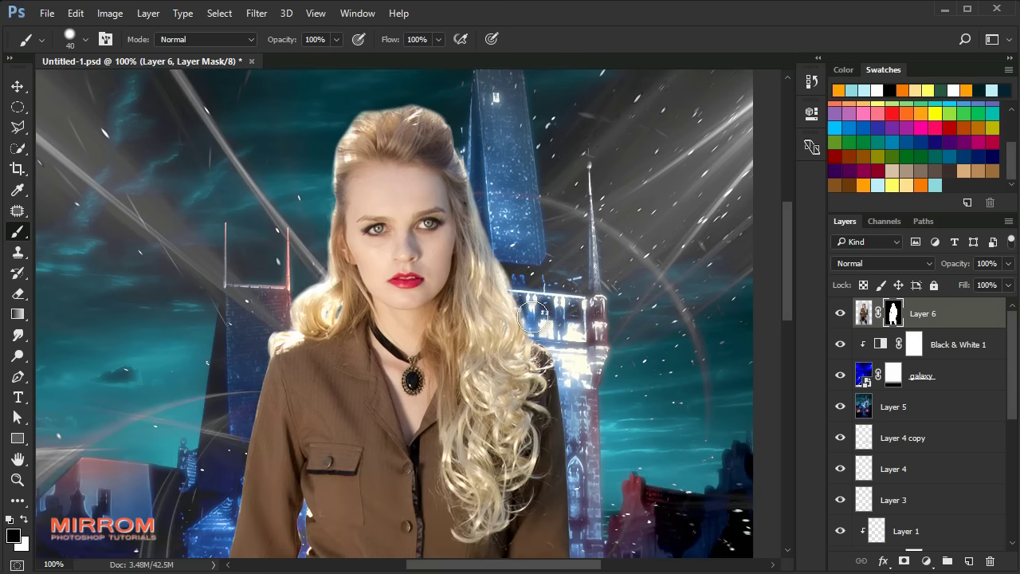
key("v")
left_click_drag(566, 332, 532, 319)
key("ctrl+minus")
key("ctrl+minus")
key("ctrl+minus")
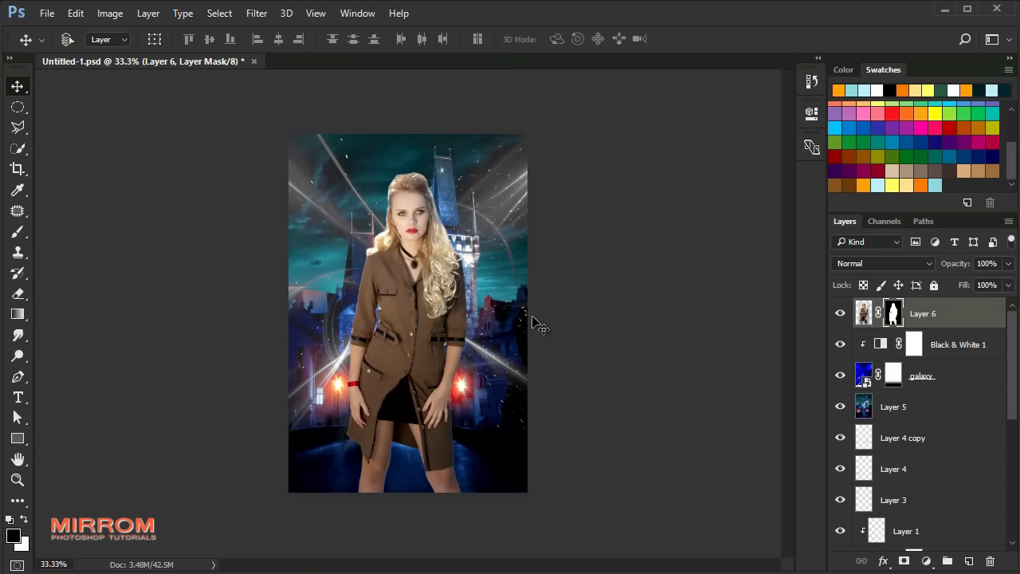
right_click(894, 313)
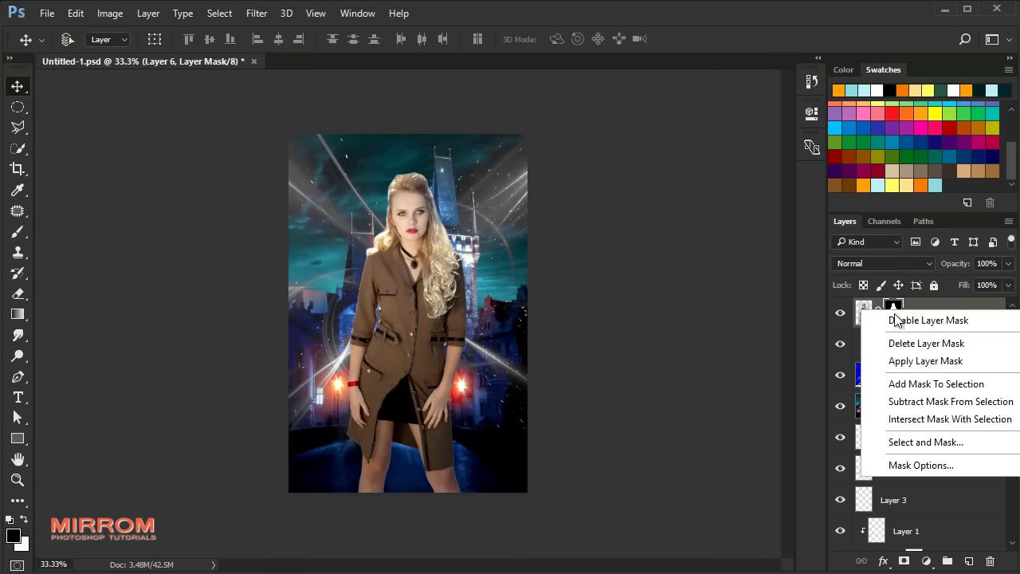
left_click(913, 360)
Step: Rename the model layer to 'Model', scale it up to about 101%, and re-centre her
double_click(893, 314)
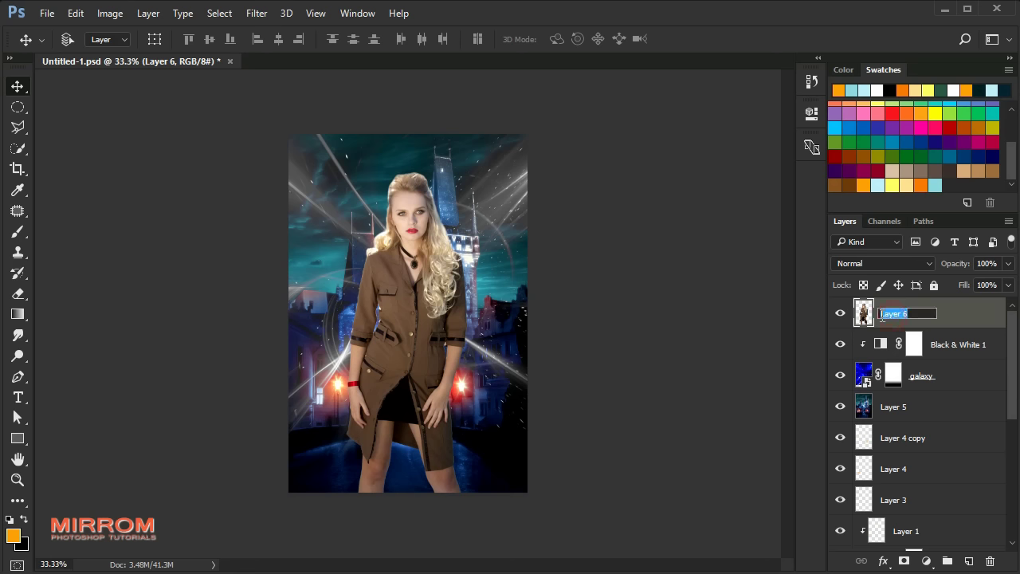
type("Model")
key("Return")
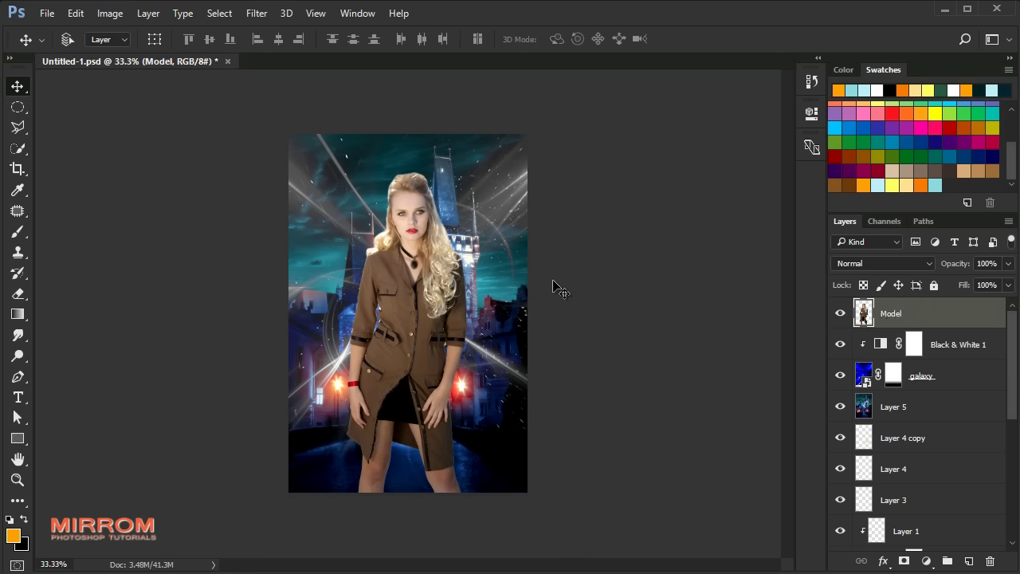
key("ctrl+t")
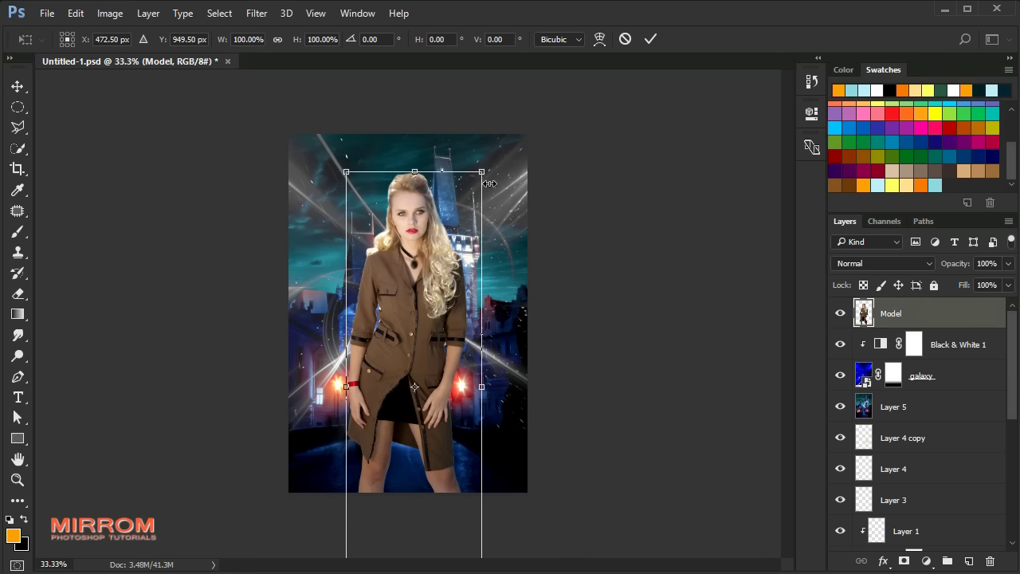
left_click_drag(488, 167, 496, 158)
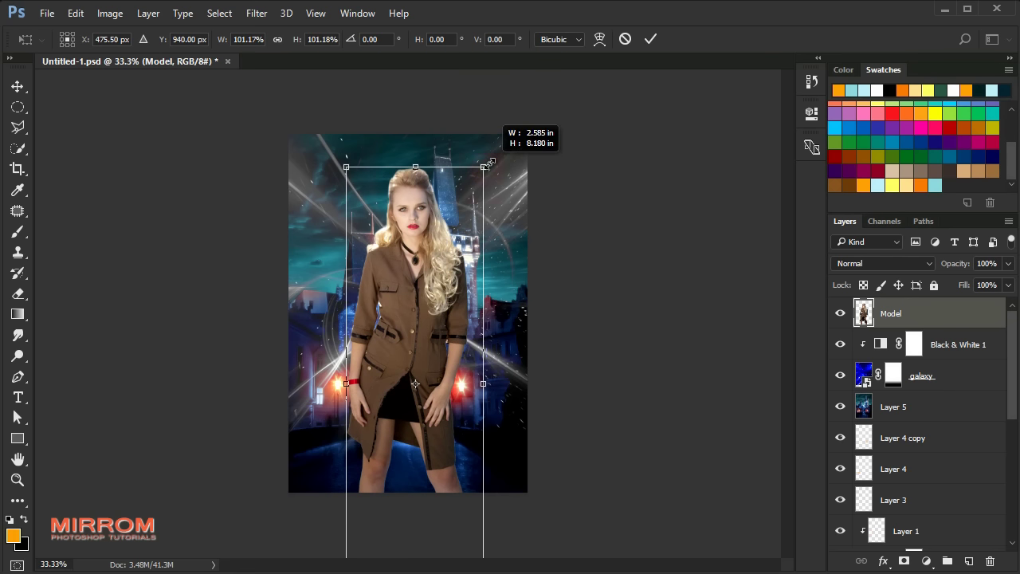
key("Return")
left_click_drag(434, 232, 425, 231)
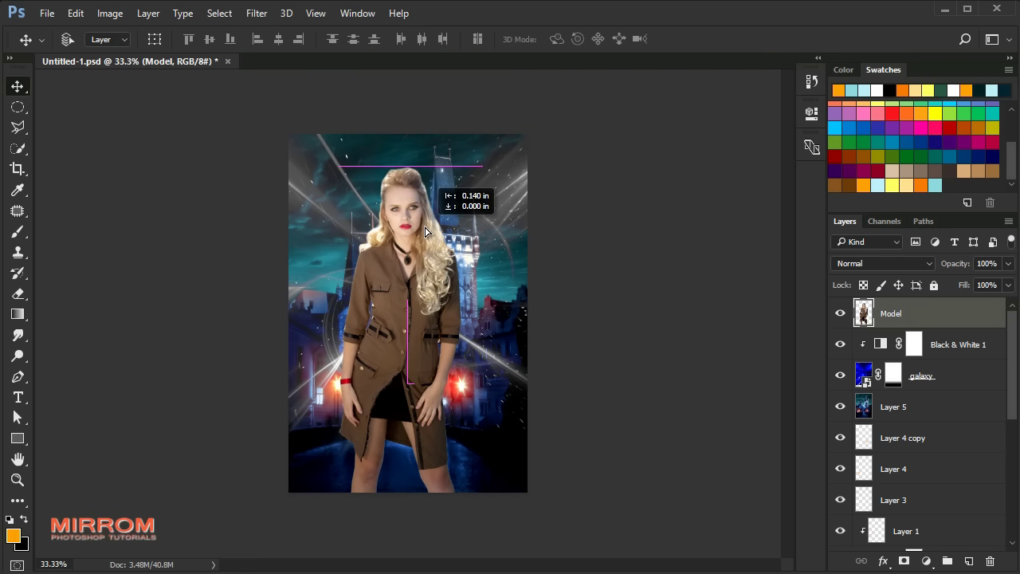
left_click_drag(392, 285, 399, 283)
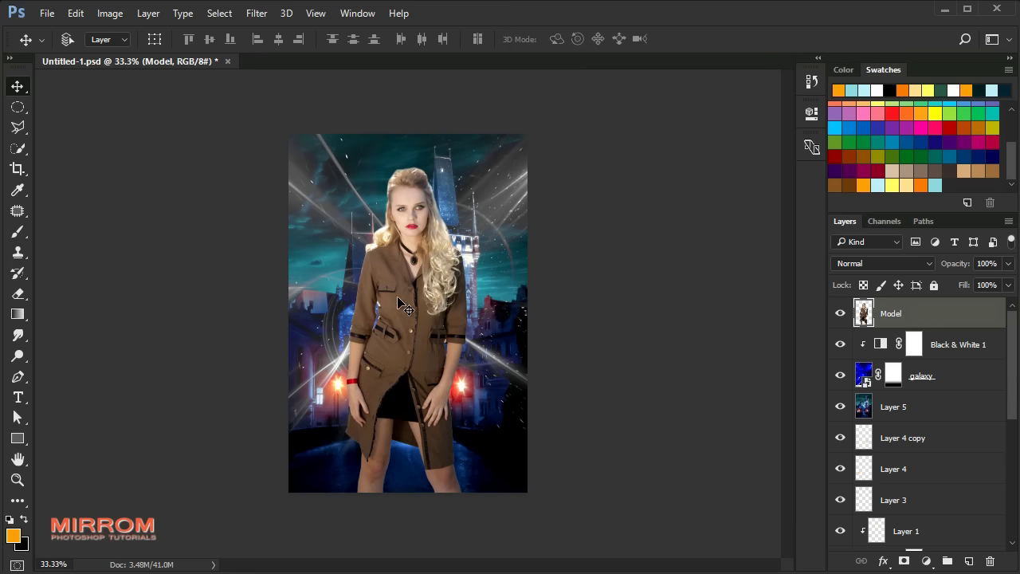
Step: Zoom in around the Model layer and open Filter > Camera Raw Filter
key("ctrl+plus")
key("ctrl+plus")
scroll(398, 191, "up", 1)
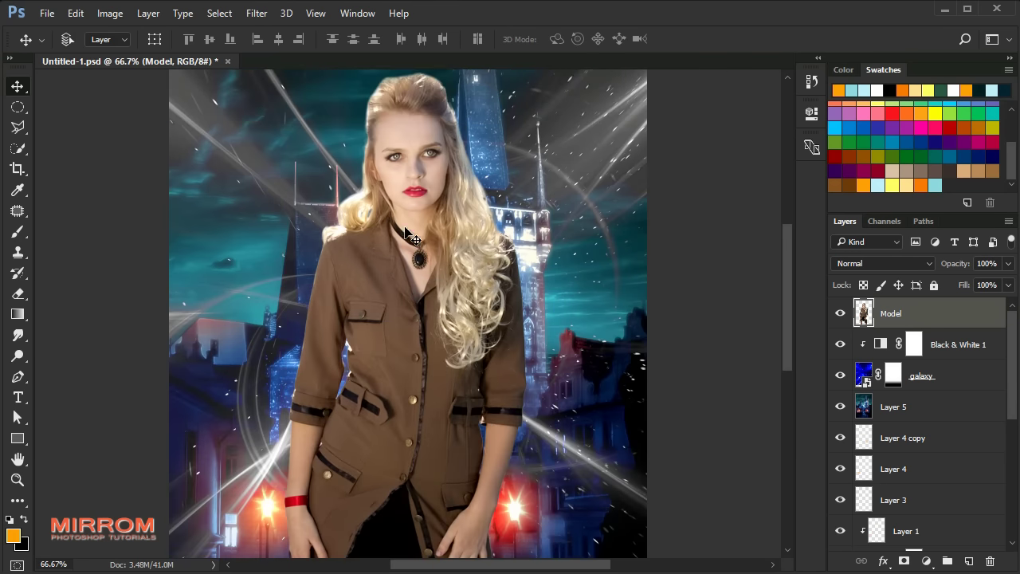
left_click_drag(504, 561, 530, 560)
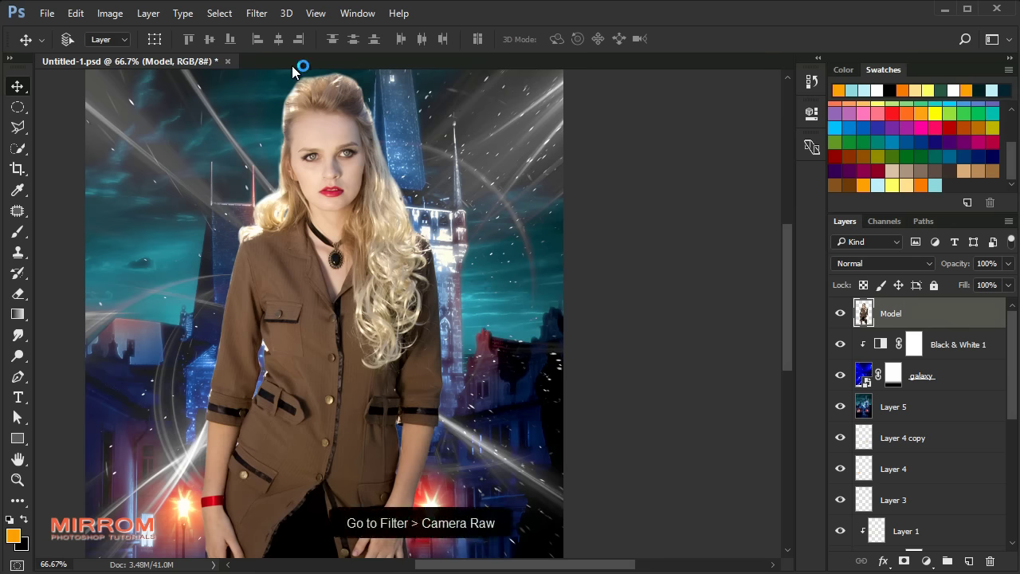
left_click(267, 16)
left_click(301, 106)
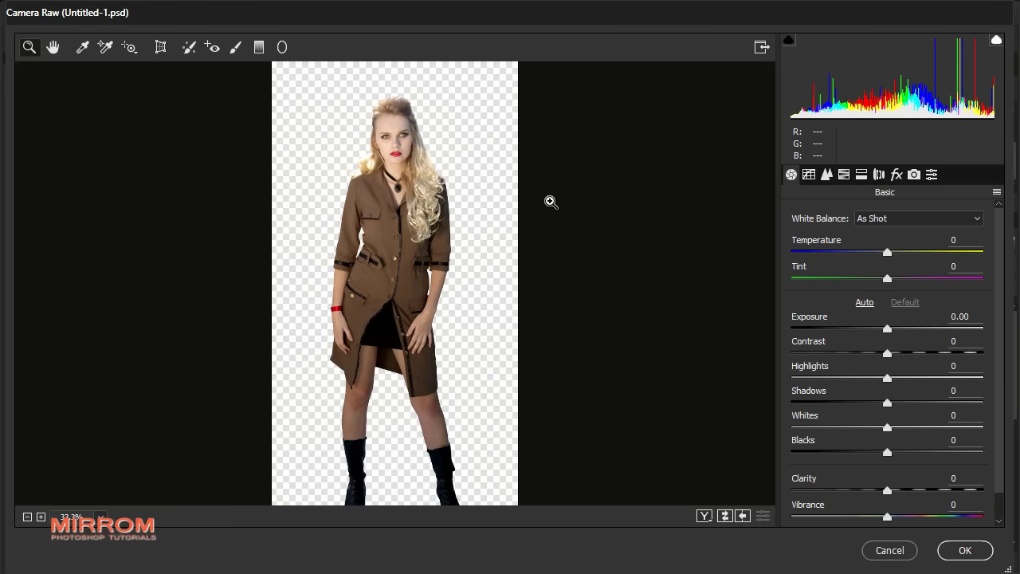
Step: Apply Camera Raw with Highlights -100, Shadows +50, Clarity +43, then view at 100%
left_click(582, 225)
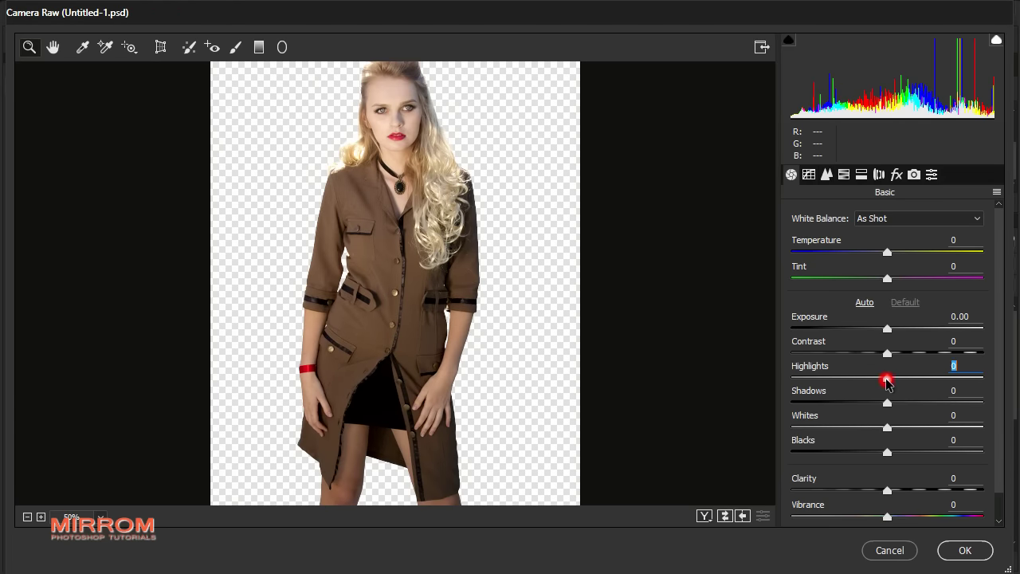
left_click_drag(888, 383, 756, 380)
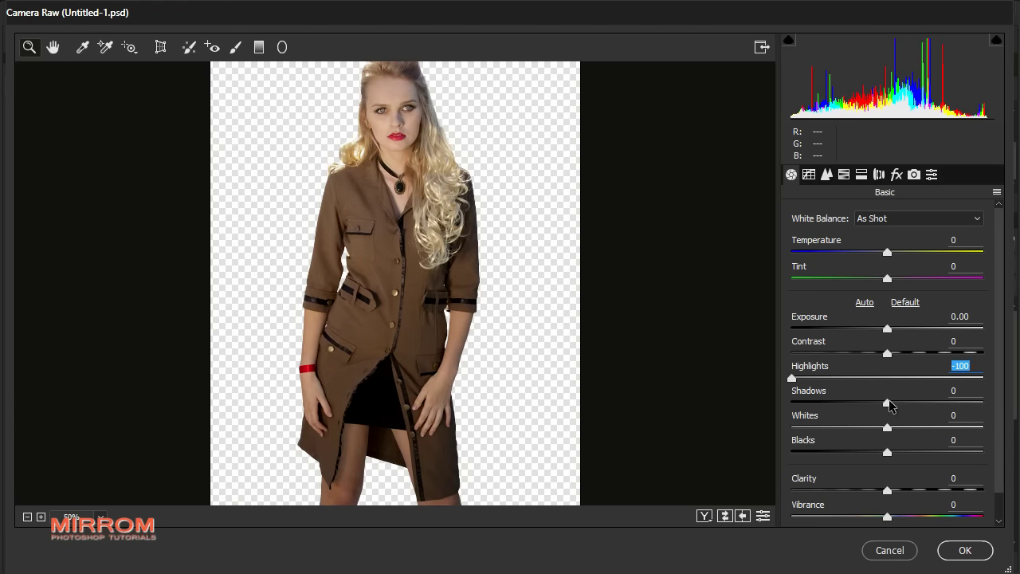
left_click_drag(897, 405, 937, 403)
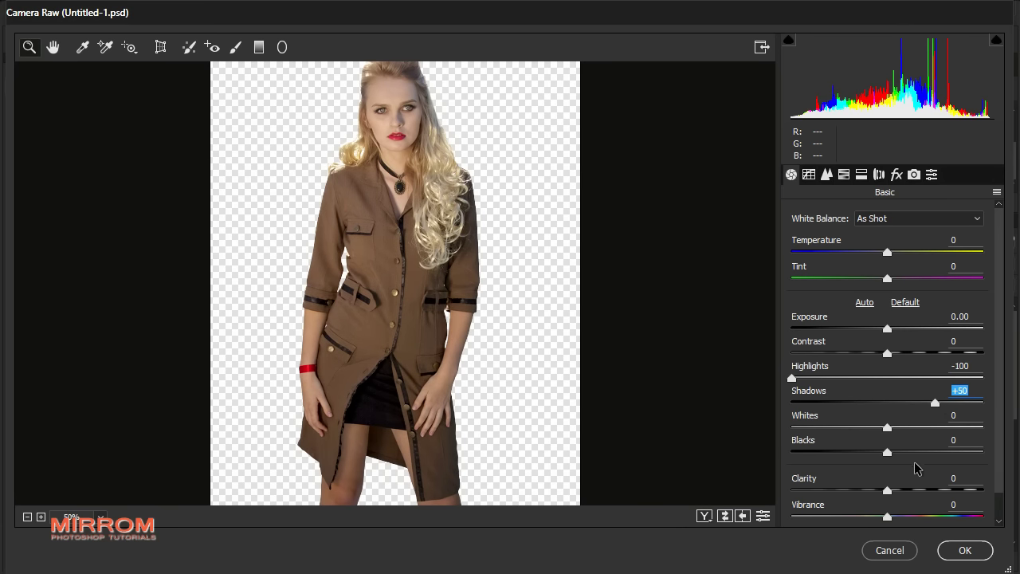
left_click_drag(887, 489, 930, 492)
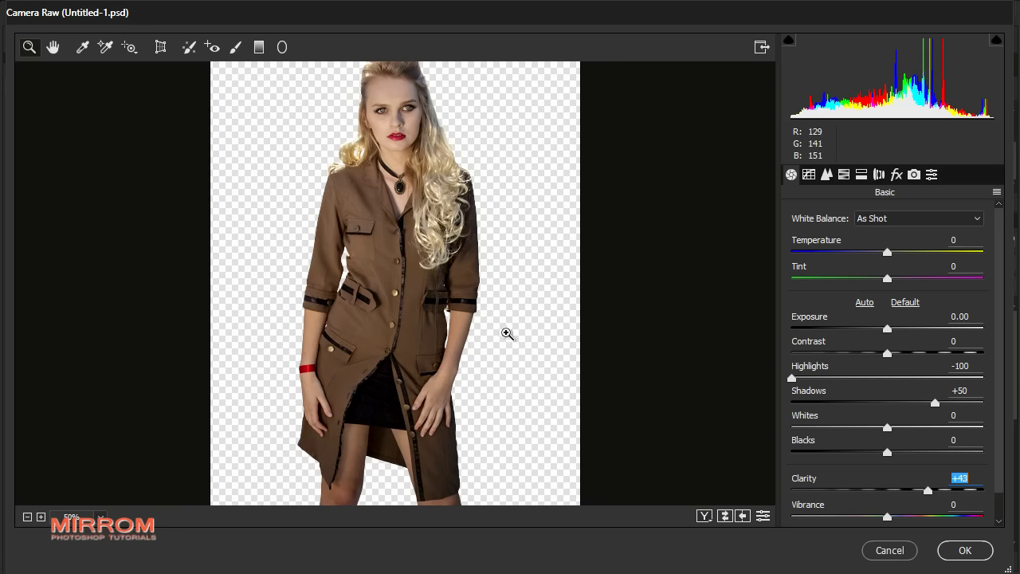
left_click(965, 550)
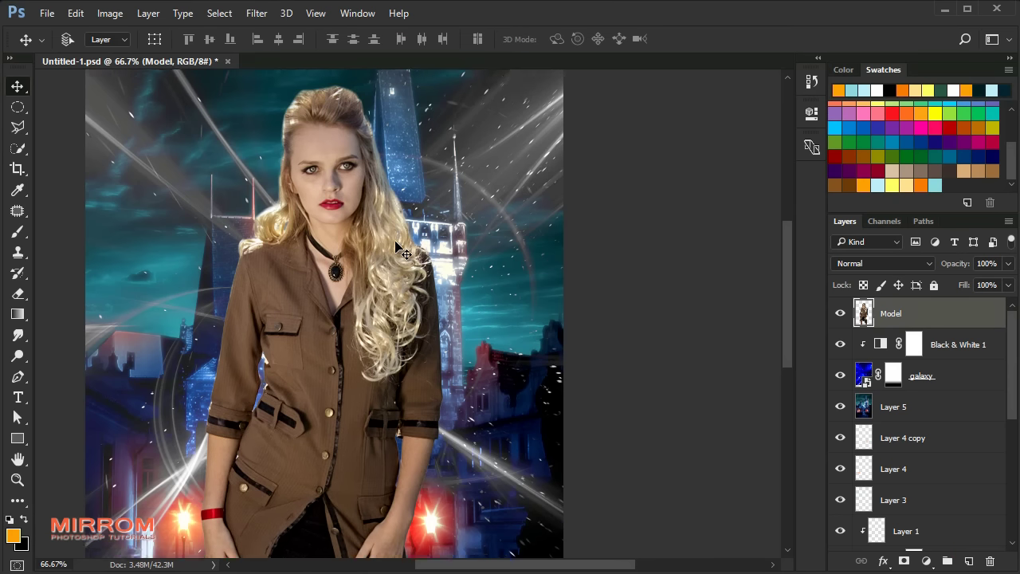
key("ctrl+1")
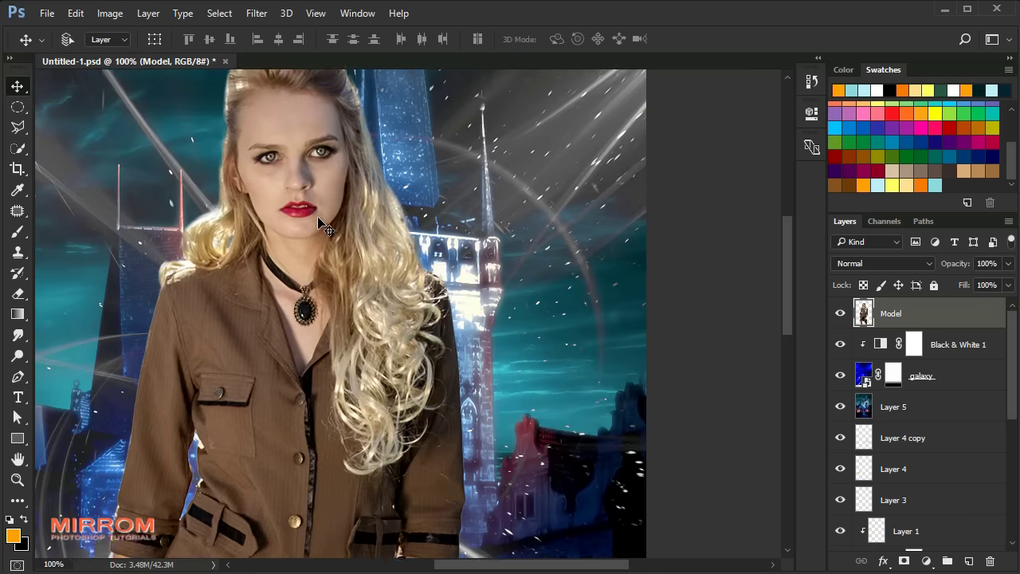
scroll(397, 412, "up", 3)
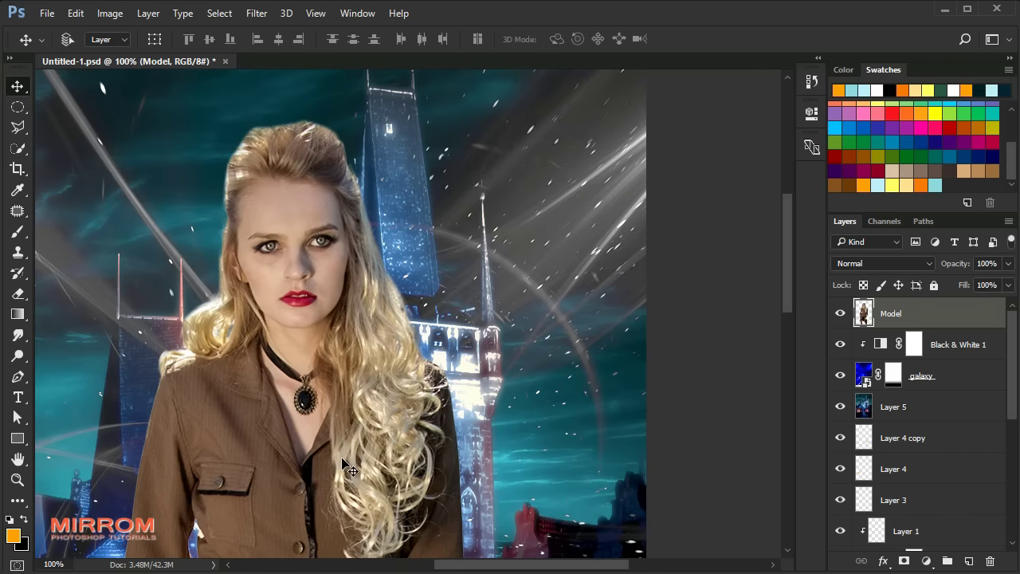
left_click_drag(447, 565, 415, 564)
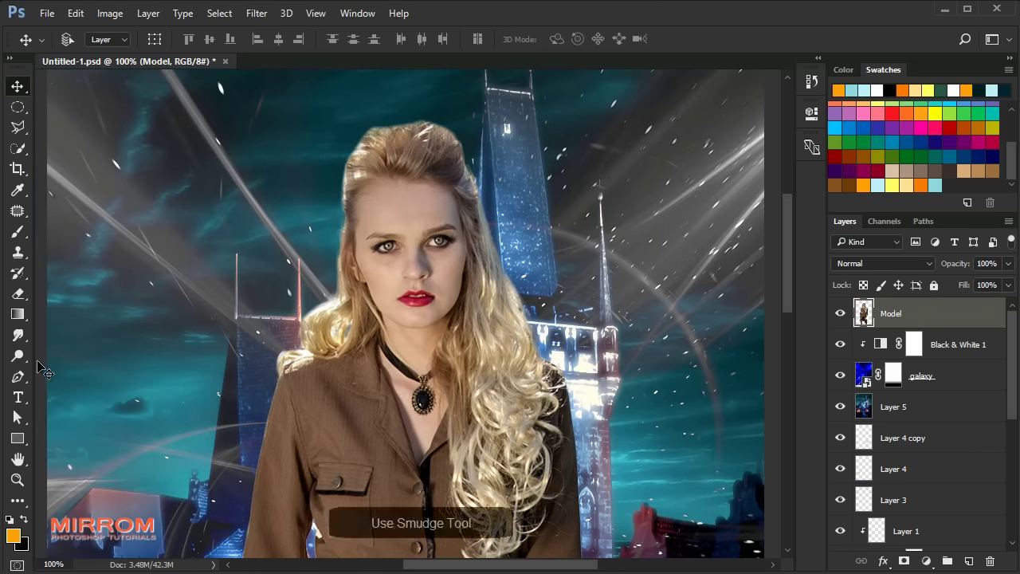
Step: Set up the Smudge Tool at 77% strength with a 14 px brush, softening the side hair edge
left_click(22, 343)
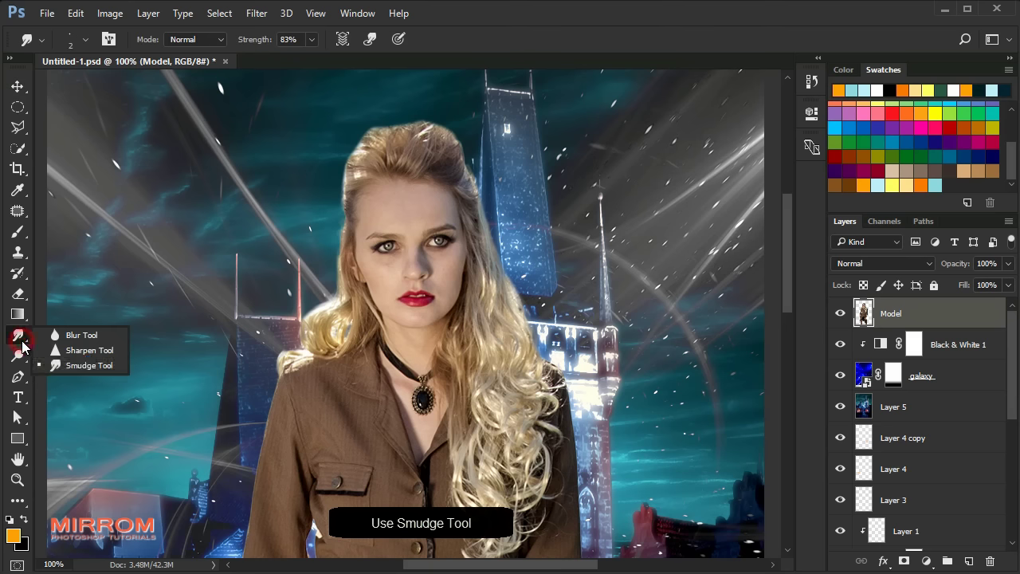
left_click(103, 367)
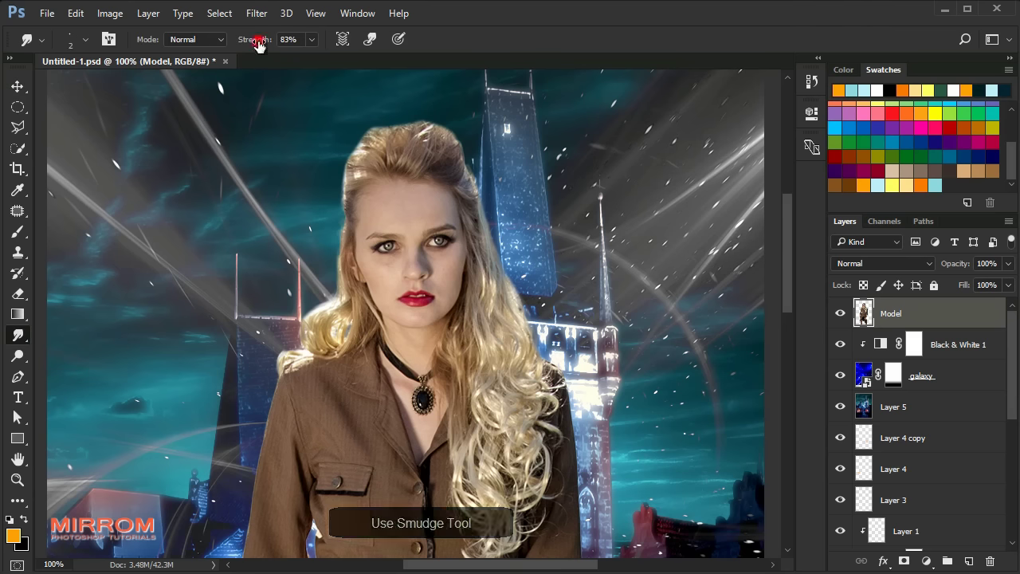
left_click_drag(257, 40, 253, 40)
left_click_drag(330, 161, 334, 178)
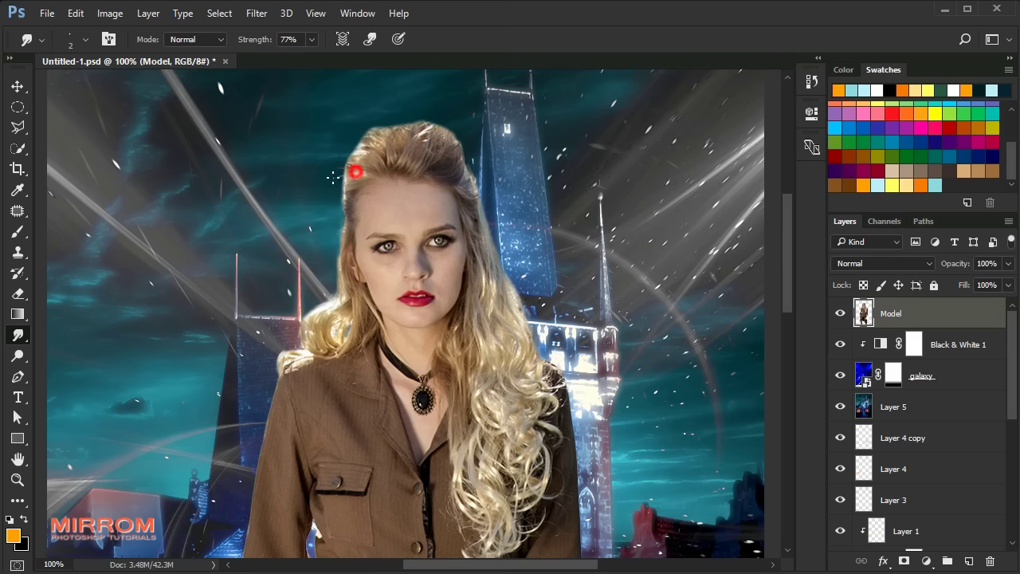
right_click(375, 153)
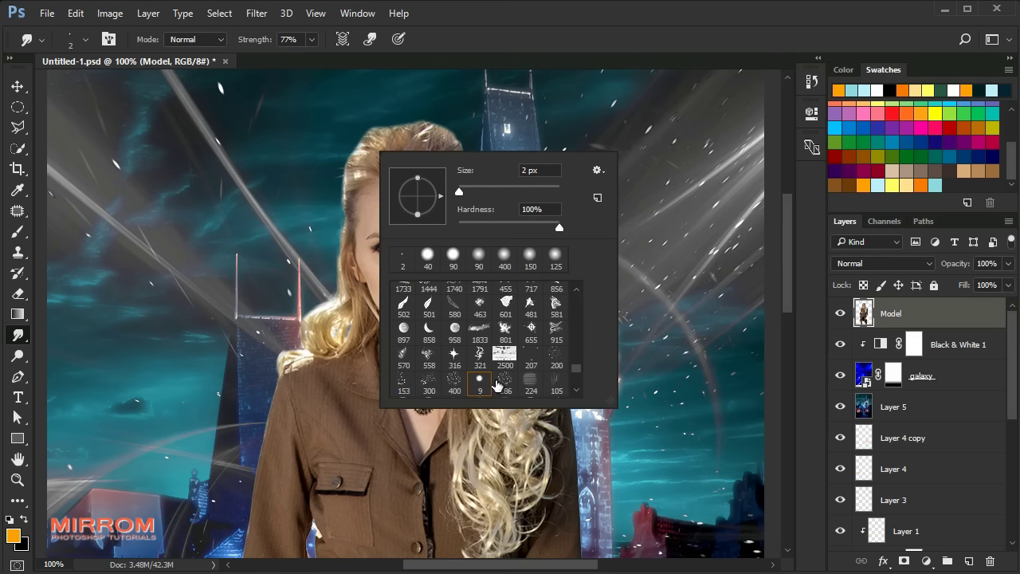
left_click_drag(460, 192, 468, 191)
left_click(368, 162)
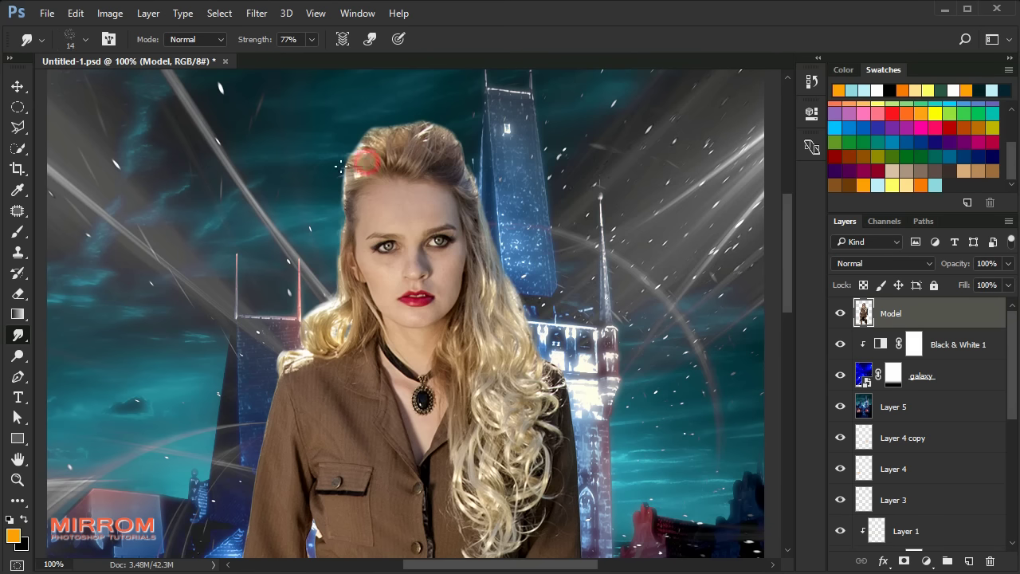
Step: Smudge the hair edges across the top of the head, switching to a 9 px brush
left_click_drag(379, 146, 408, 118)
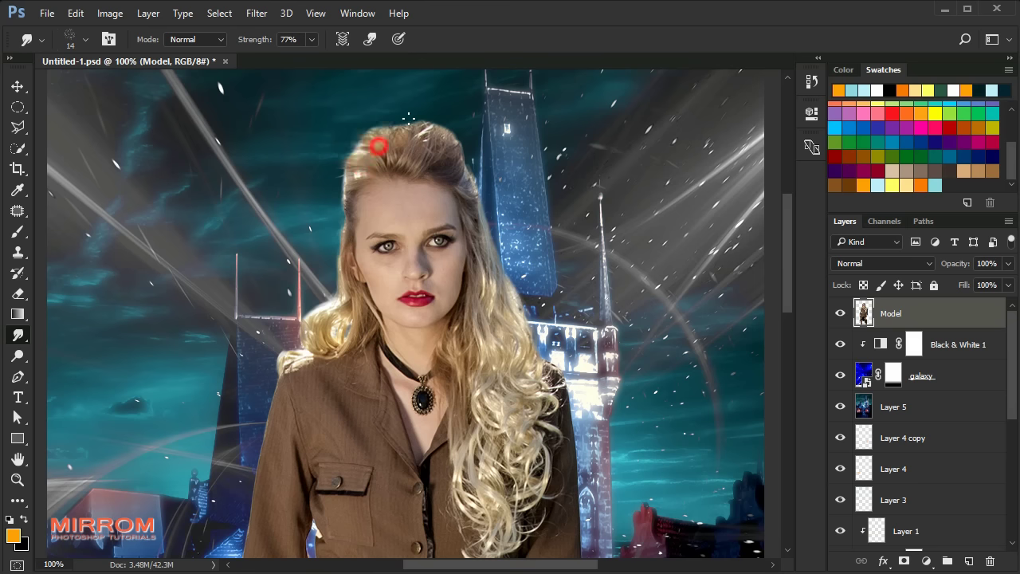
left_click(477, 208)
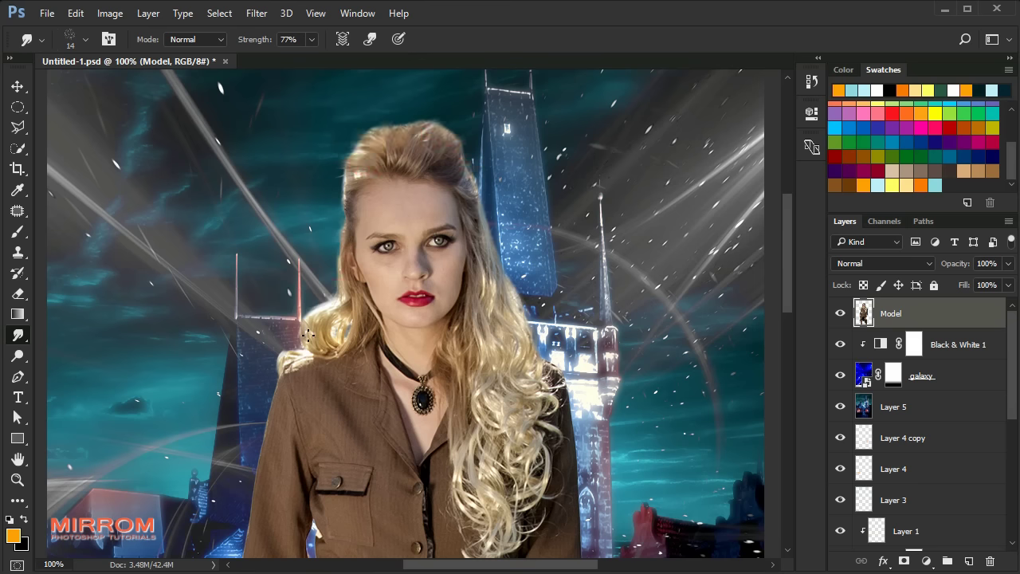
right_click(389, 149)
left_click(491, 380)
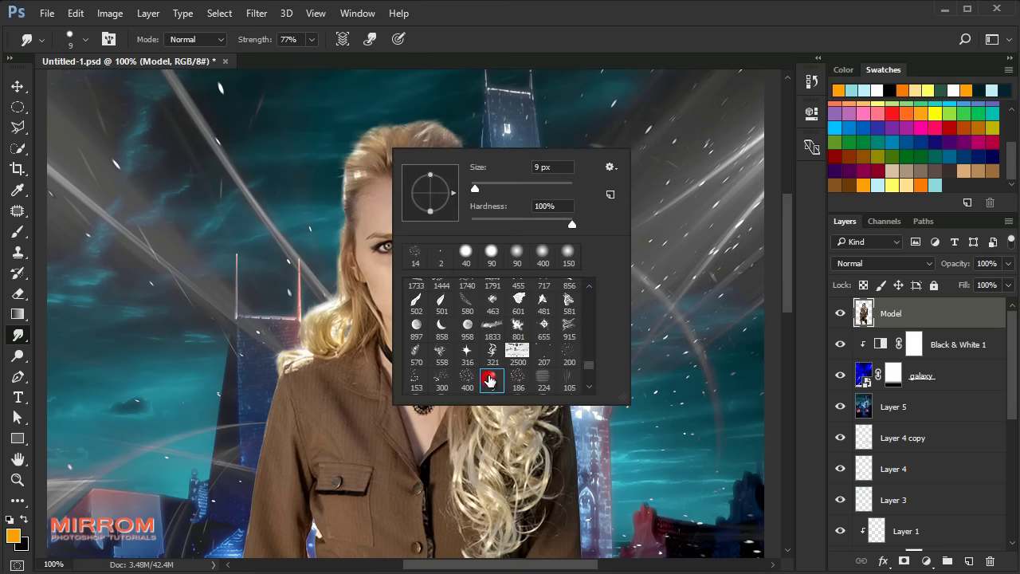
left_click(354, 203)
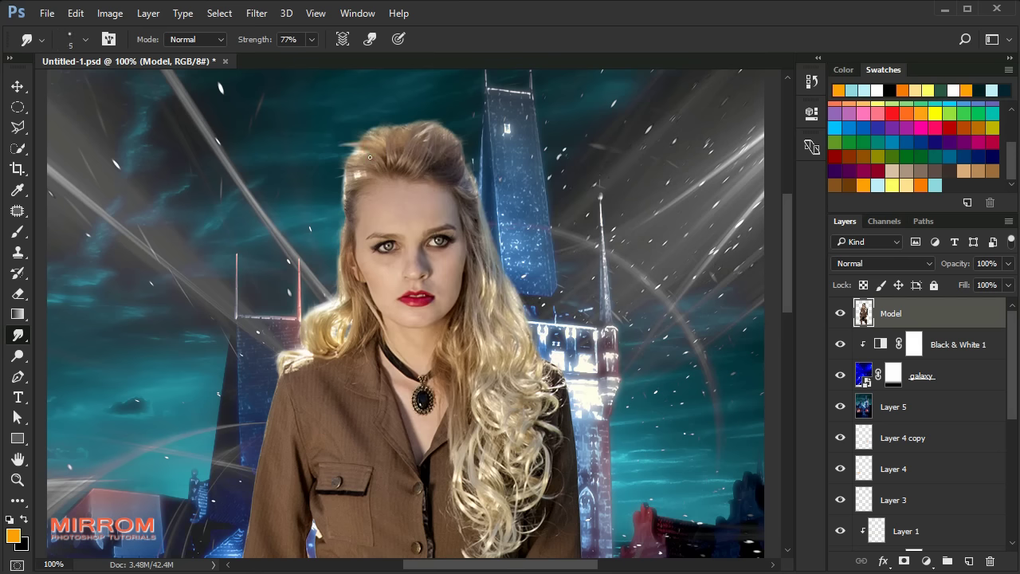
scroll(366, 159, "up", 1)
scroll(366, 164, "up", 3)
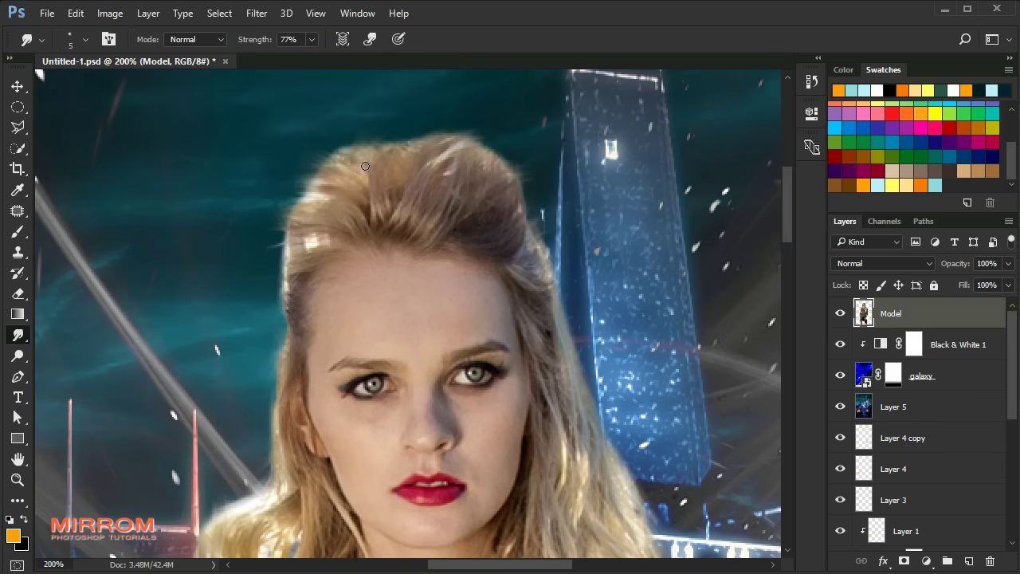
left_click_drag(412, 148, 456, 156)
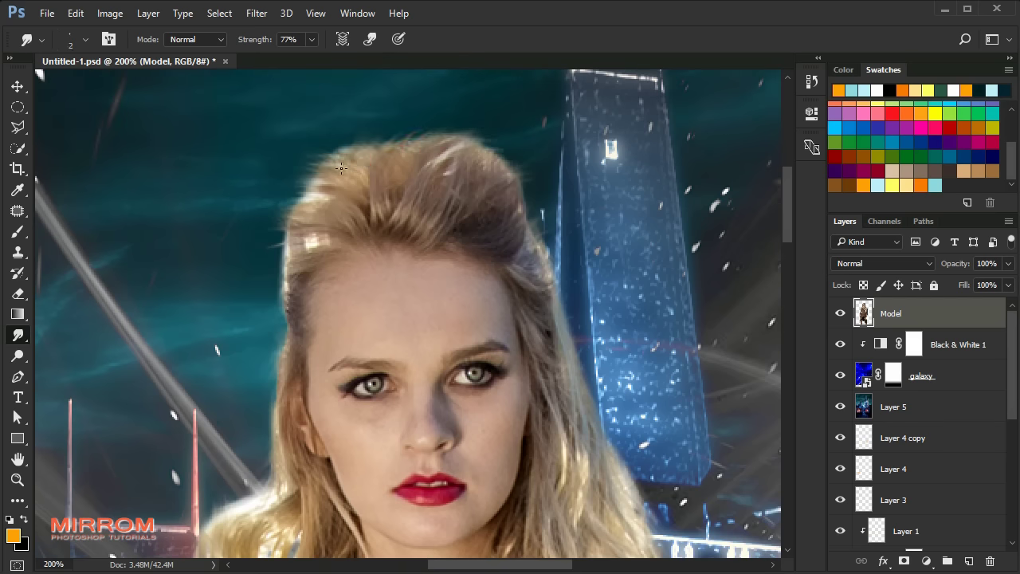
mouse_move(341, 168)
left_mouse_down()
mouse_move(315, 232)
mouse_move(419, 126)
left_mouse_up()
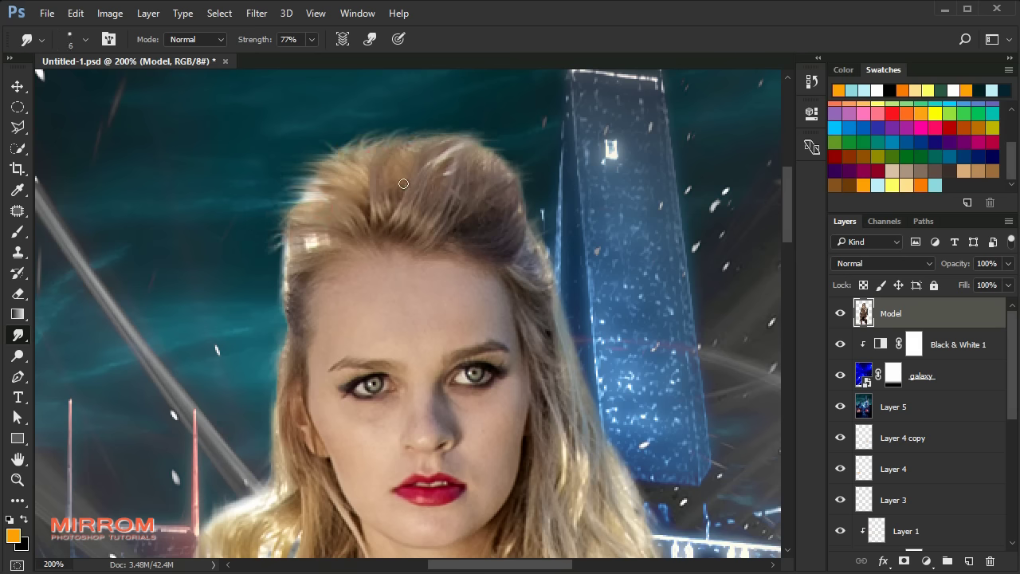
left_click_drag(360, 178, 319, 156)
Step: With the Move tool active and the composite at 50%, open the fx layer styles list for Model
key("7")
key("ctrl+0")
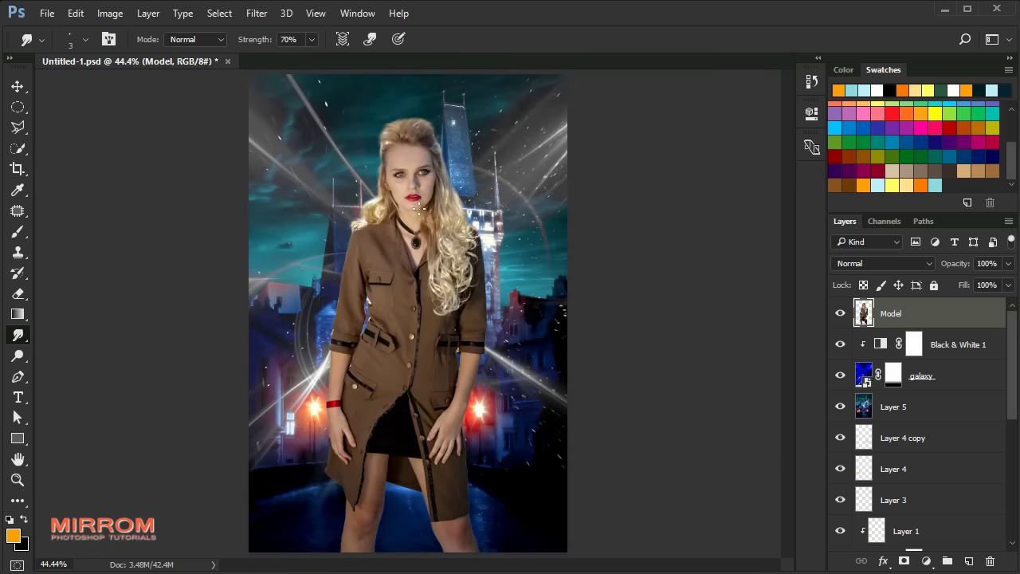
key("v")
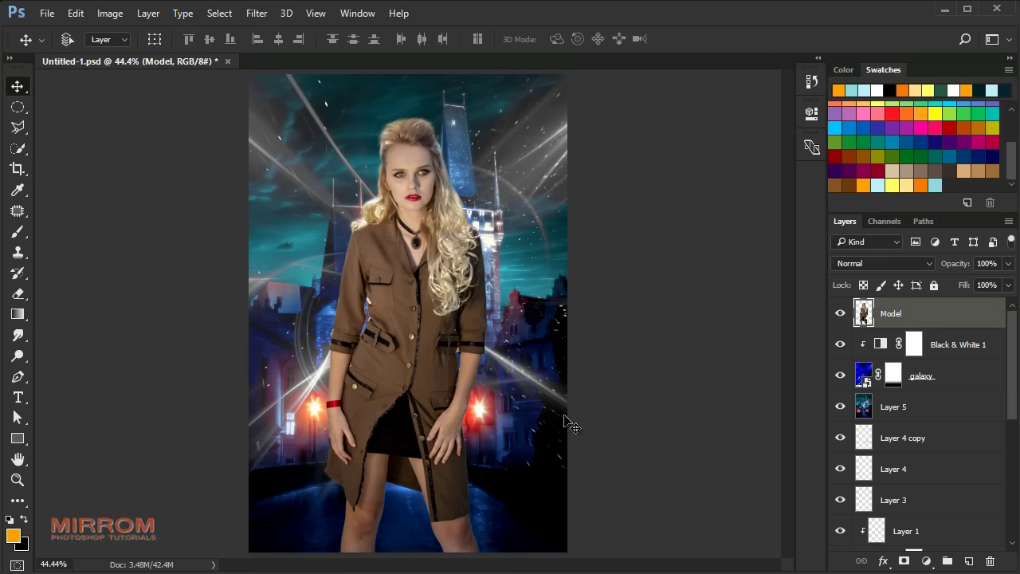
key("ctrl+plus")
left_click_drag(505, 565, 558, 565)
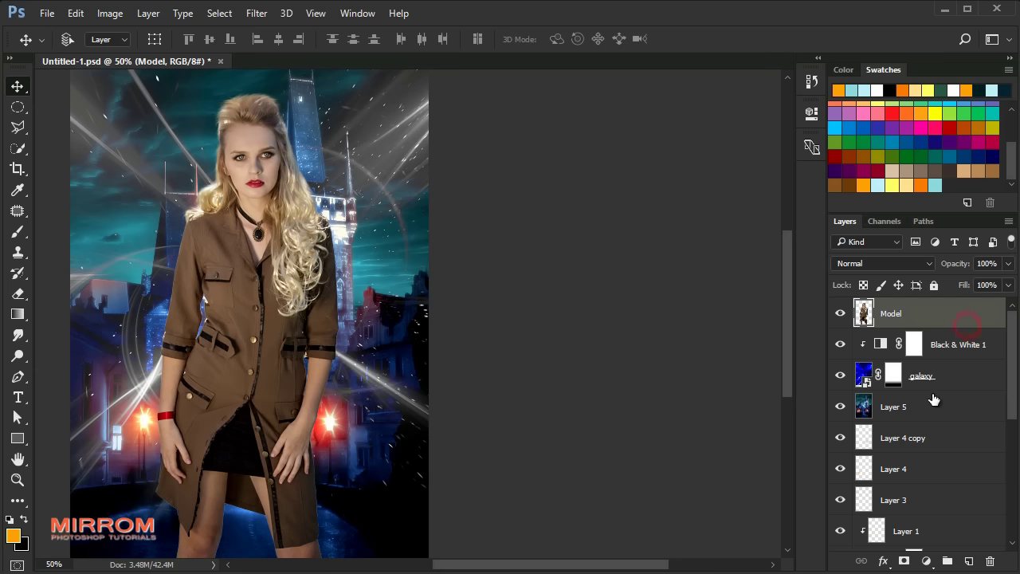
left_click(883, 560)
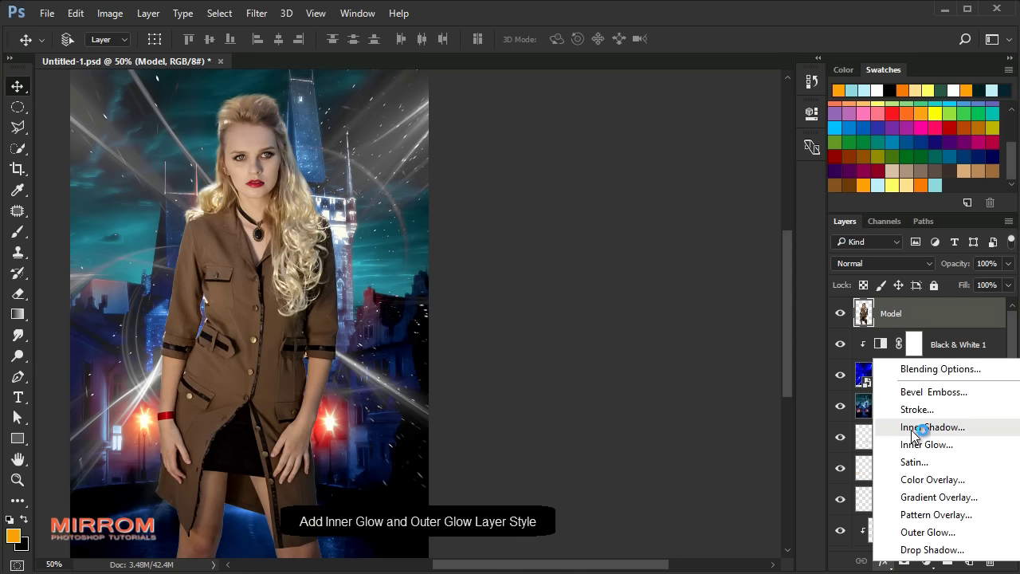
Step: Add an Inner Glow to the Model layer and set its colour to yellow fff262
left_click(951, 444)
left_click_drag(608, 80, 529, 191)
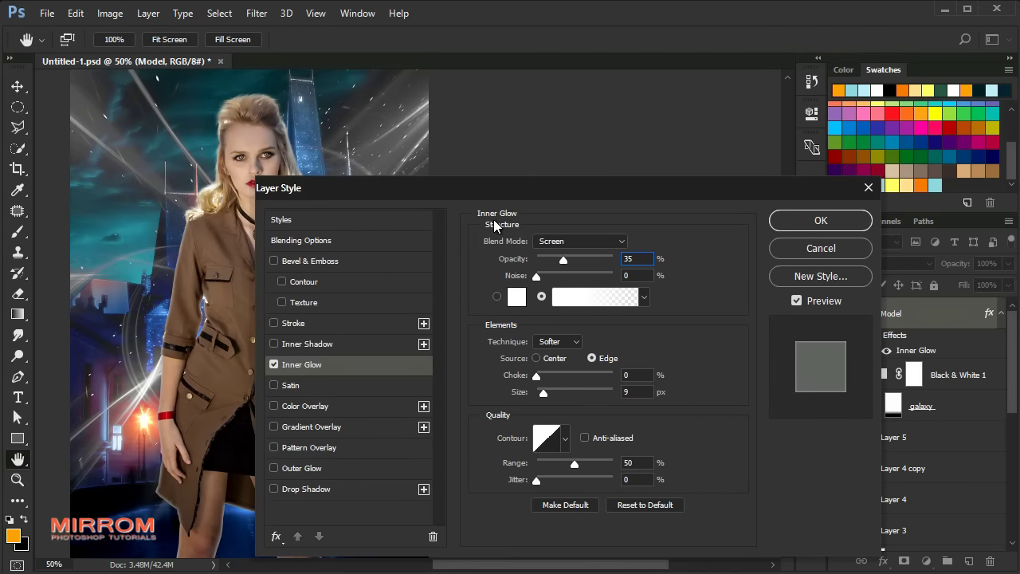
left_click(519, 297)
left_click_drag(579, 218, 573, 206)
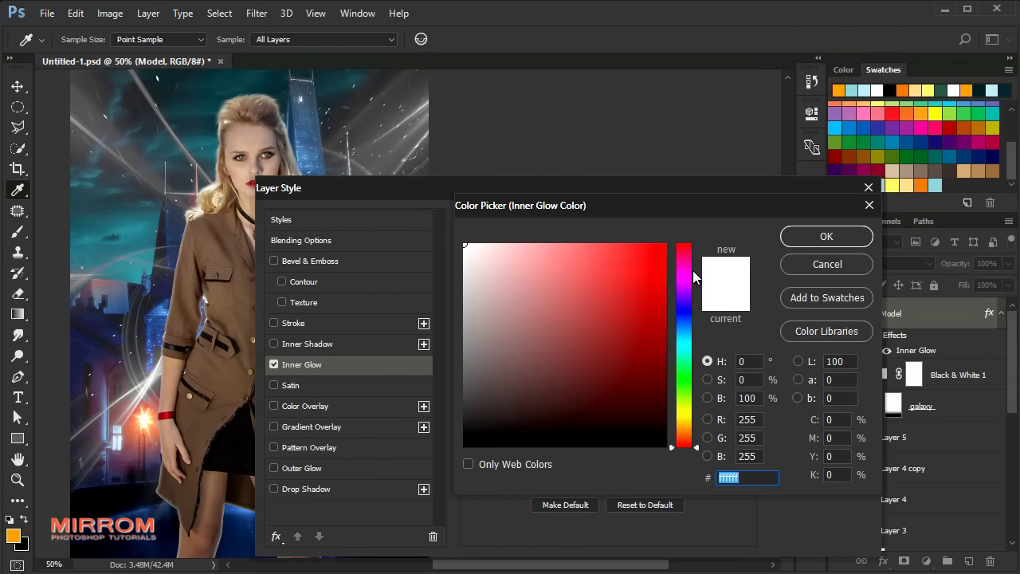
left_click(894, 184)
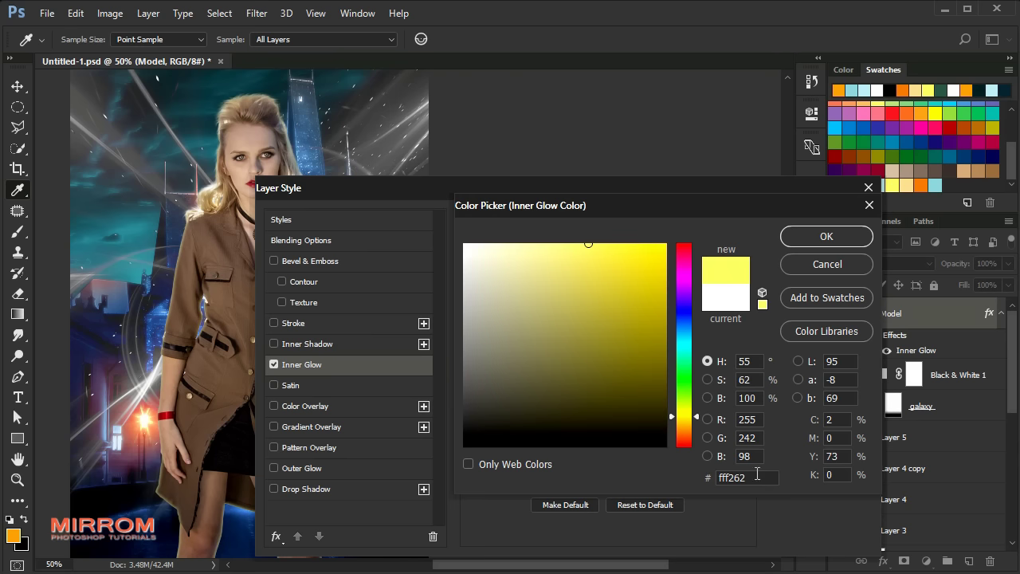
left_click(804, 239)
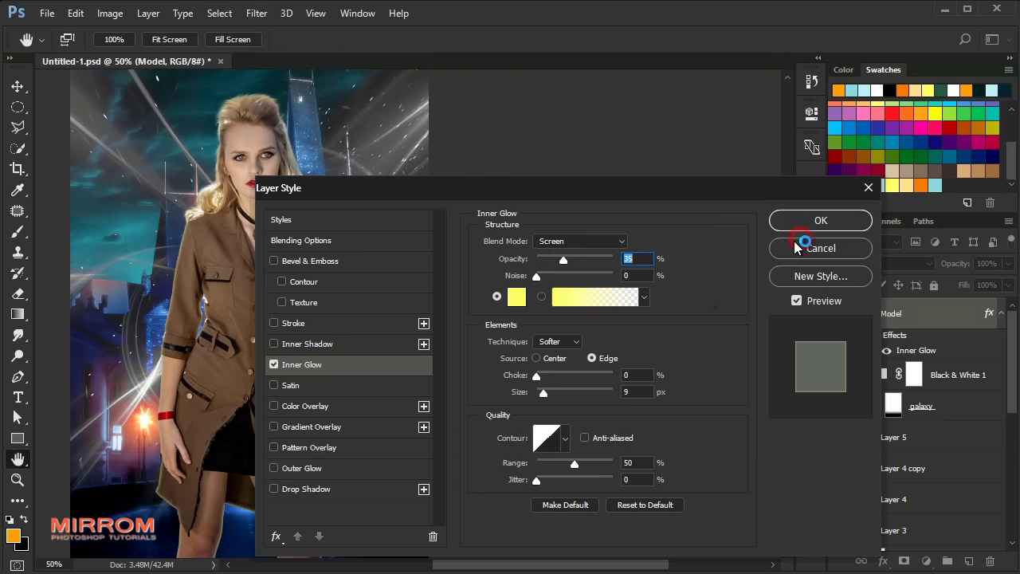
Step: Switch the glow blend mode to Color Dodge and select its opacity value for editing
left_click(612, 242)
left_click(592, 361)
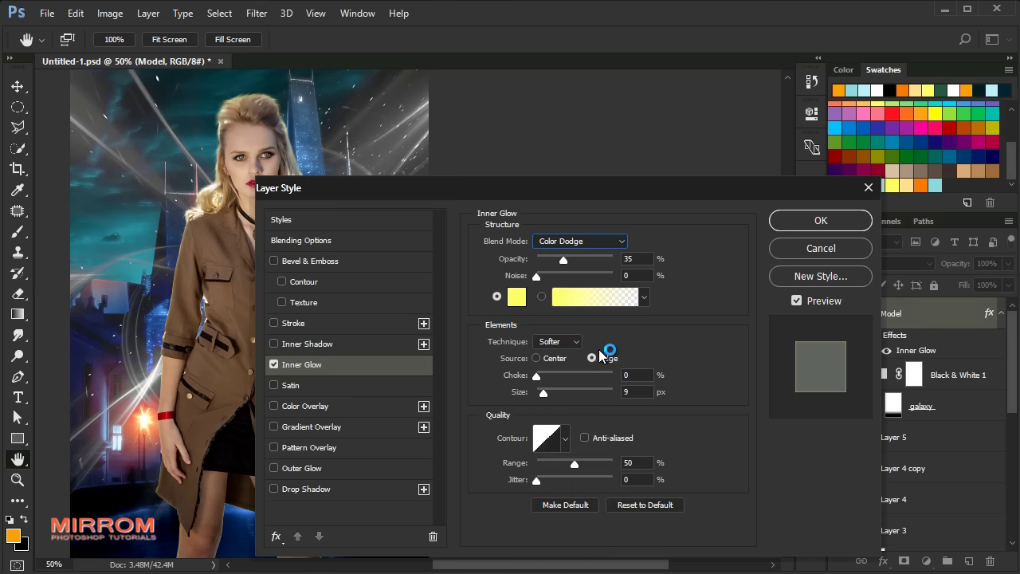
left_click(641, 258)
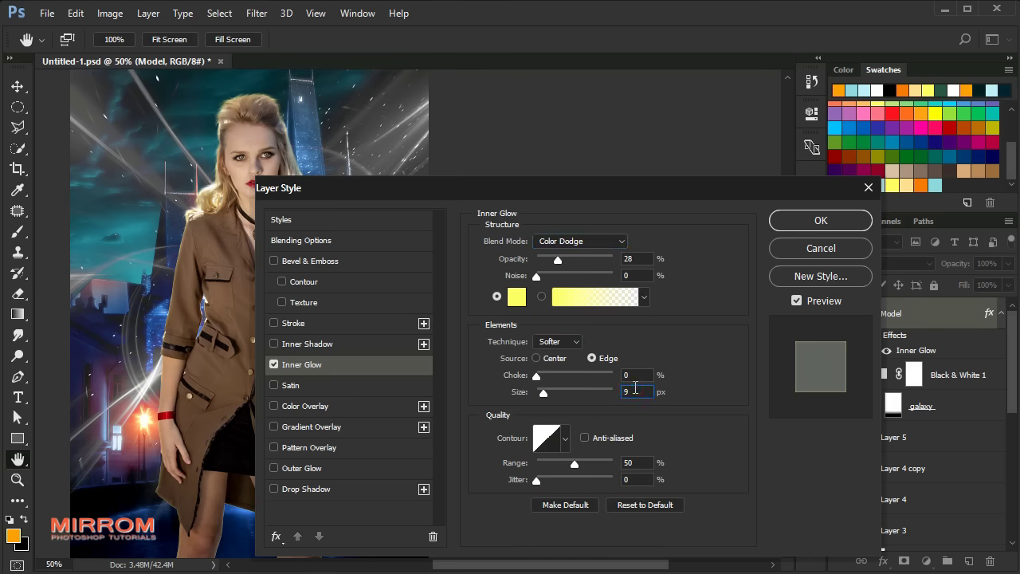
Step: Lower the Inner Glow opacity to 13%, comparing the image with and without the glow
left_click(643, 259)
scroll(645, 261, "down", 15)
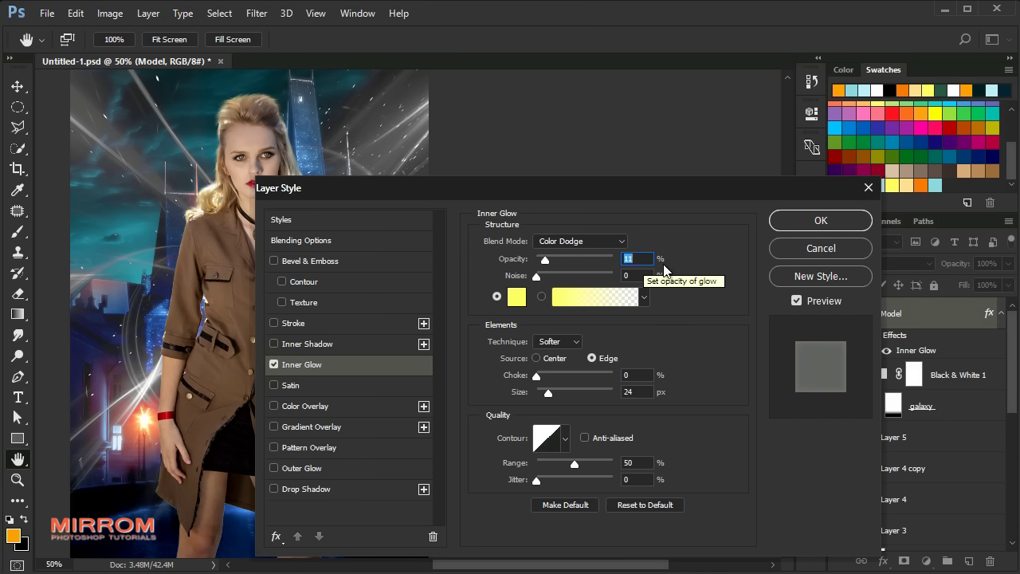
left_click(798, 301)
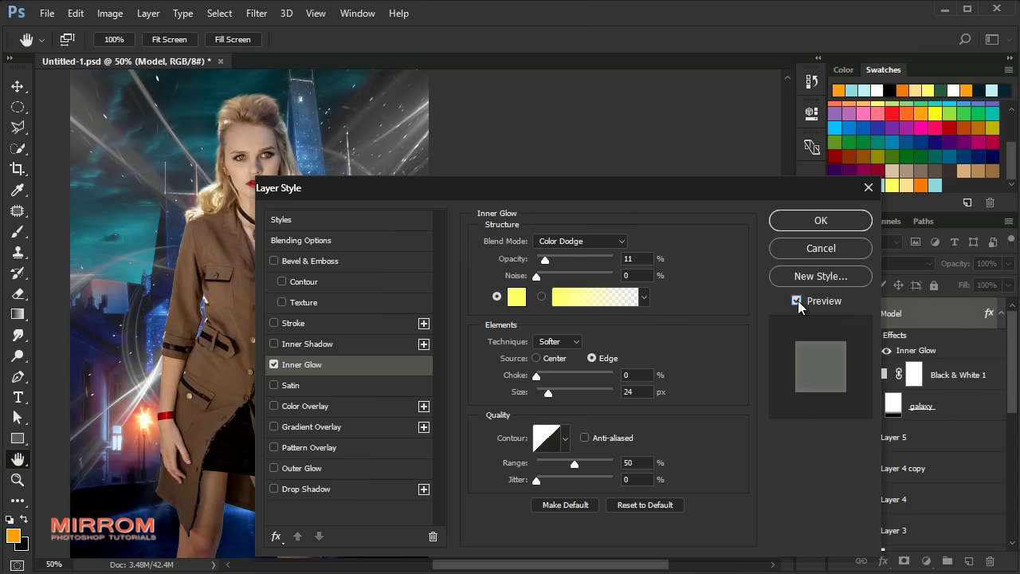
left_click(642, 259)
scroll(648, 259, "up", 2)
left_click_drag(578, 206, 604, 207)
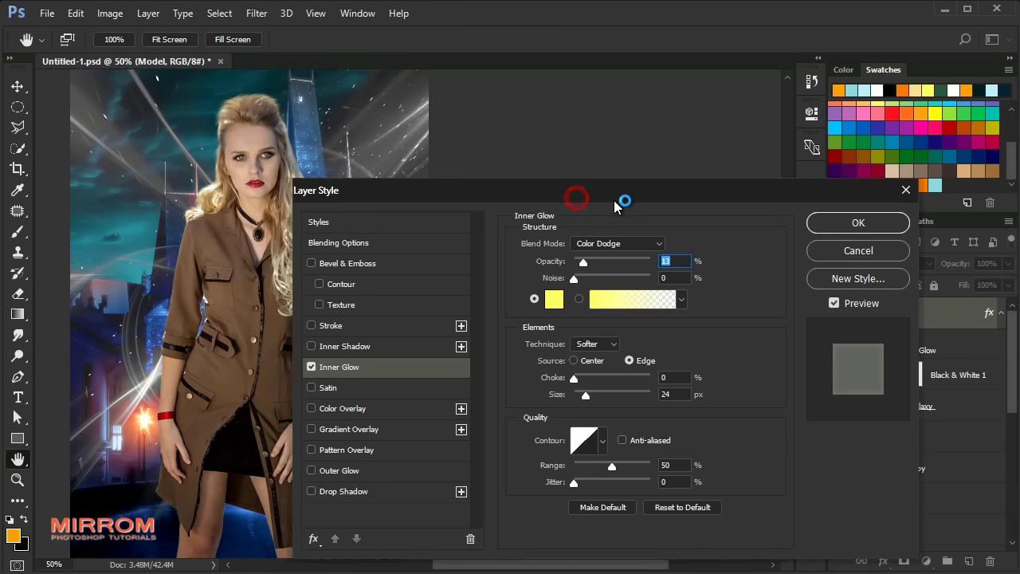
Step: Enable Outer Glow on the model and try sampling an orange glow colour
left_click(329, 469)
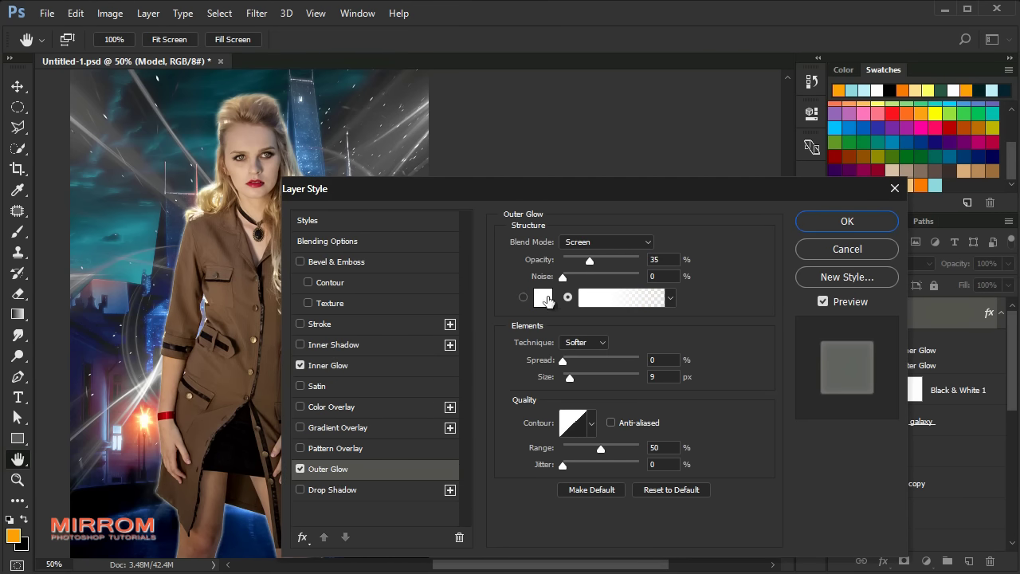
left_click(544, 299)
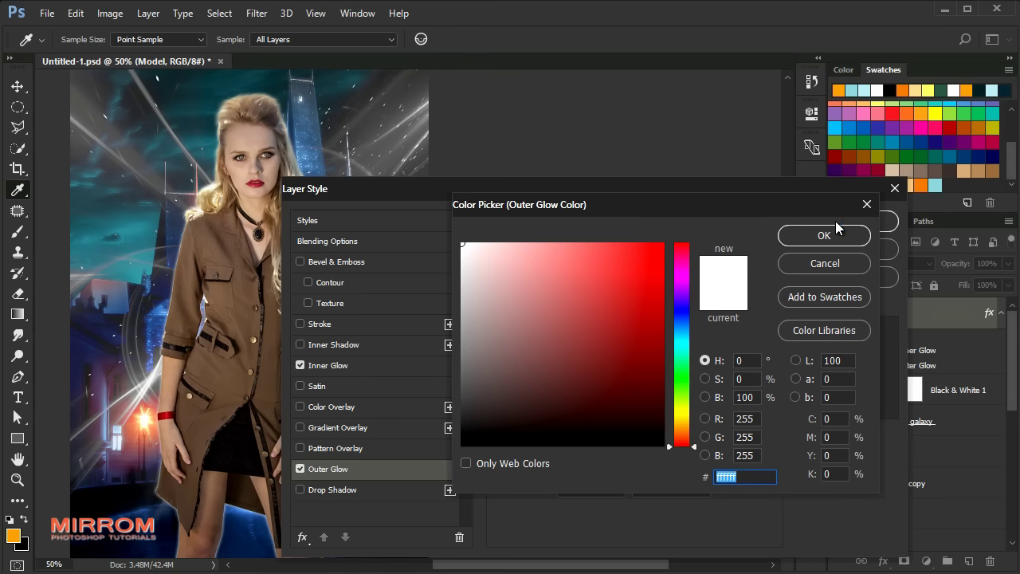
left_click(921, 185)
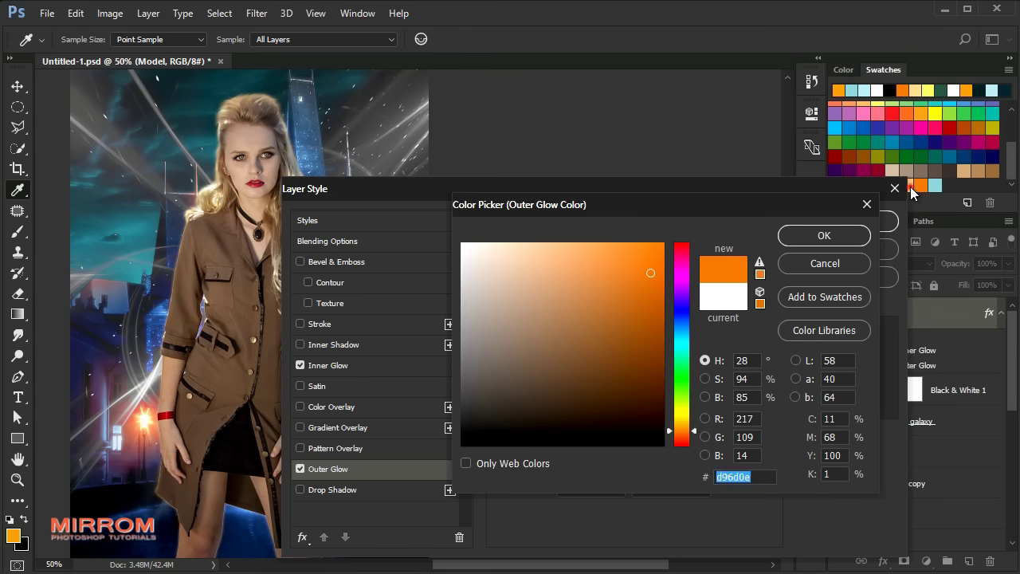
left_click(867, 204)
mouse_move(759, 193)
left_mouse_down()
mouse_move(711, 199)
mouse_move(672, 167)
left_mouse_up()
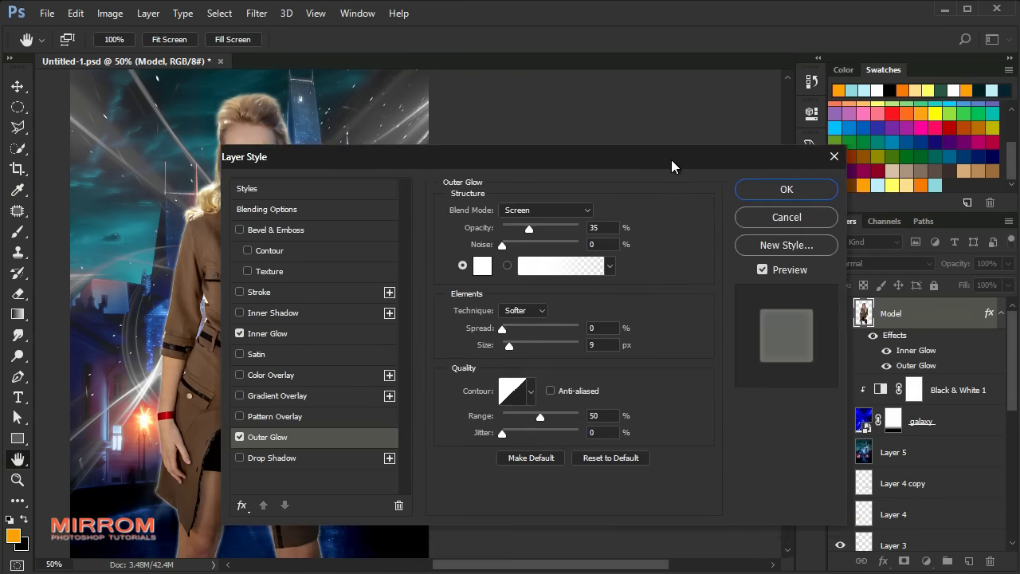
Step: Set the Outer Glow colour to yellow-orange hex ffcf4e
left_click(482, 266)
left_click_drag(836, 206, 798, 207)
left_click(878, 185)
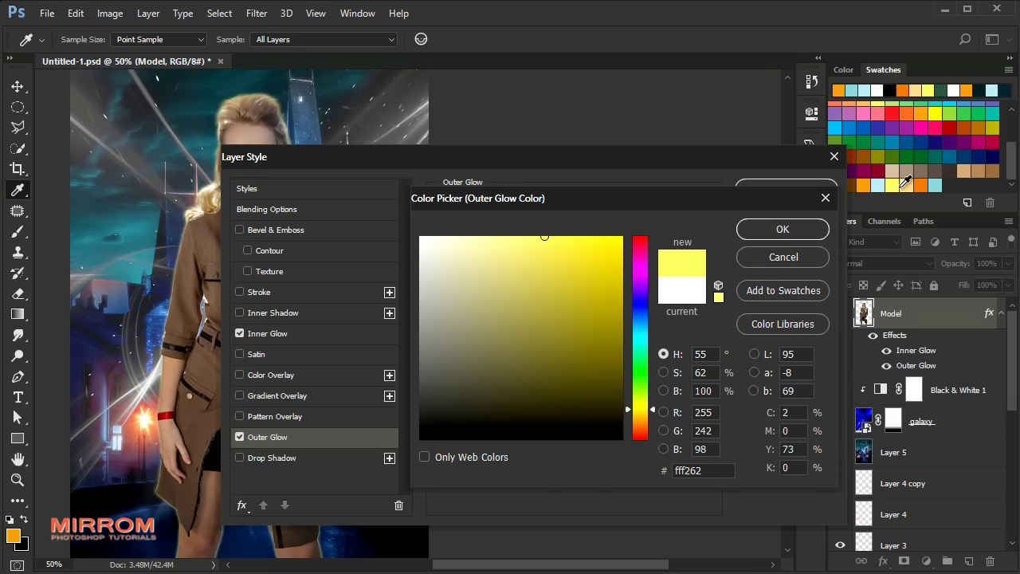
left_click(907, 185)
left_click(709, 470)
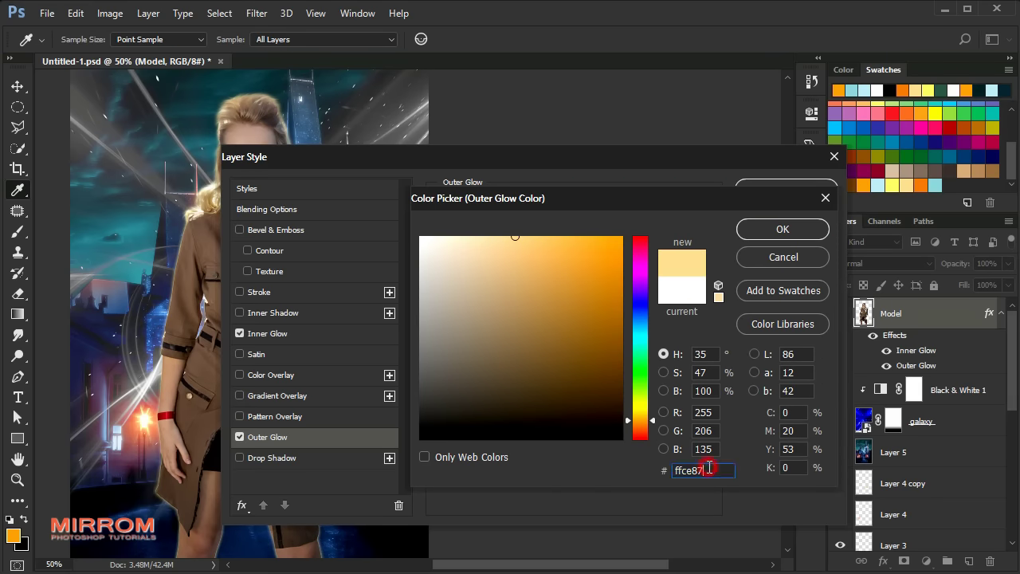
key("BackSpace")
key("BackSpace")
key("BackSpace")
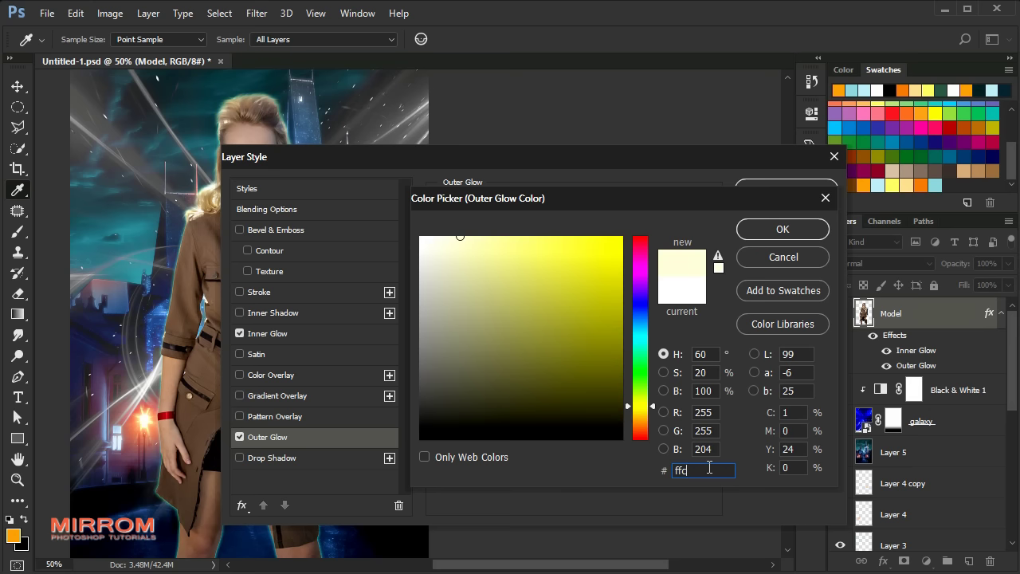
type("F4E")
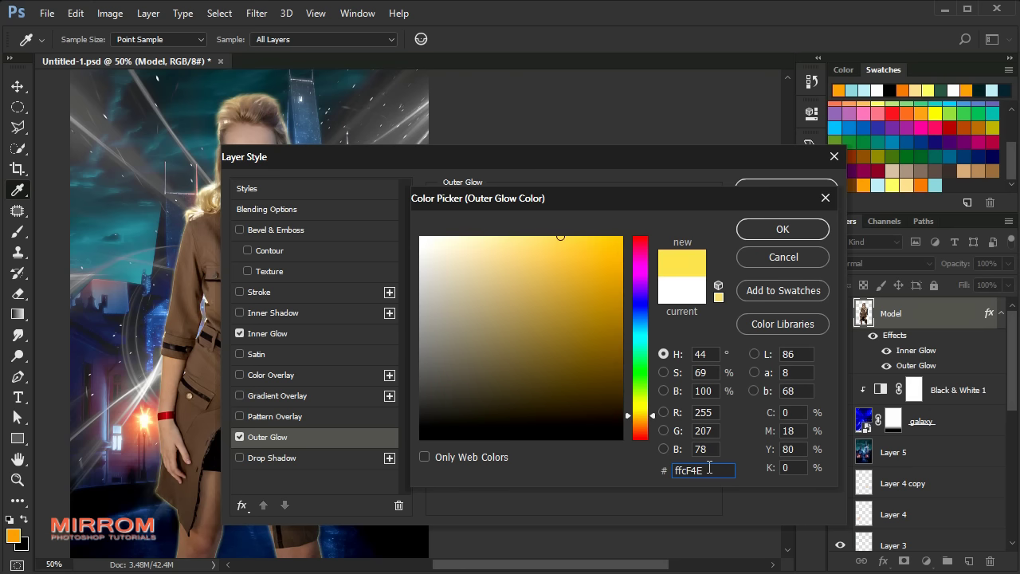
left_click(761, 234)
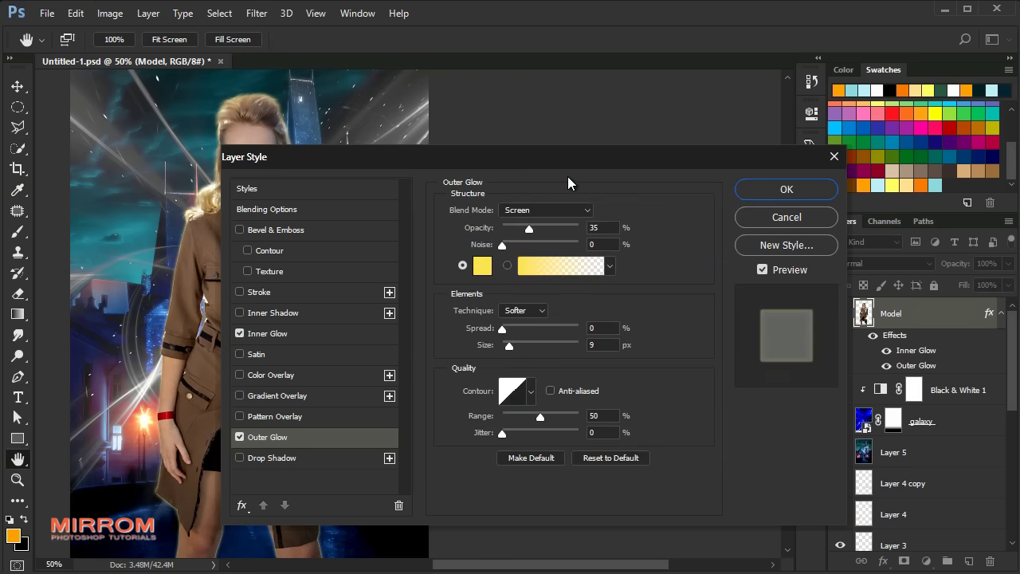
Step: Give the Outer Glow Linear Dodge (Add) blending, 46 px size and 33% opacity, then apply both glows
left_click_drag(568, 159, 658, 173)
left_click(675, 226)
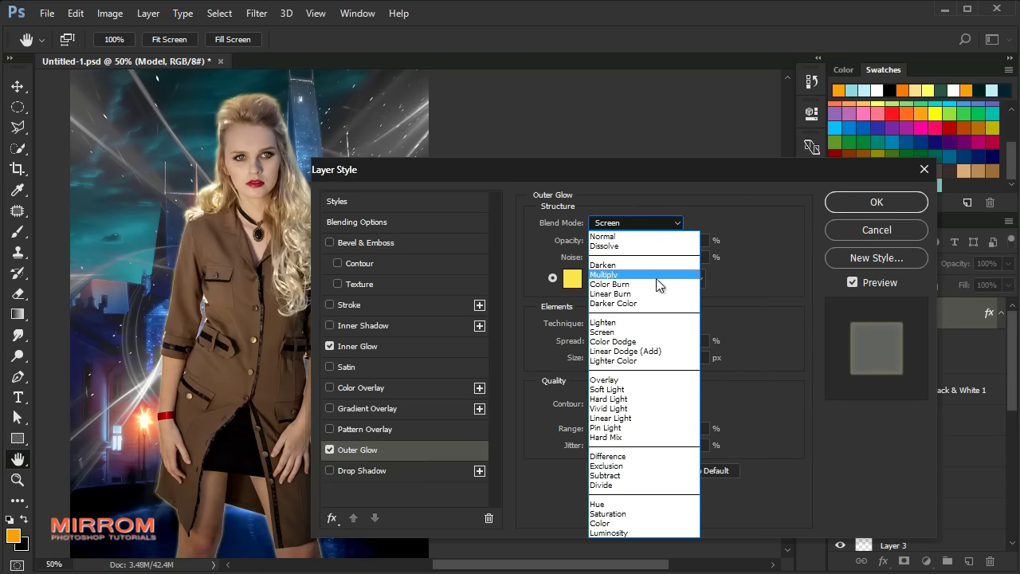
left_click(644, 351)
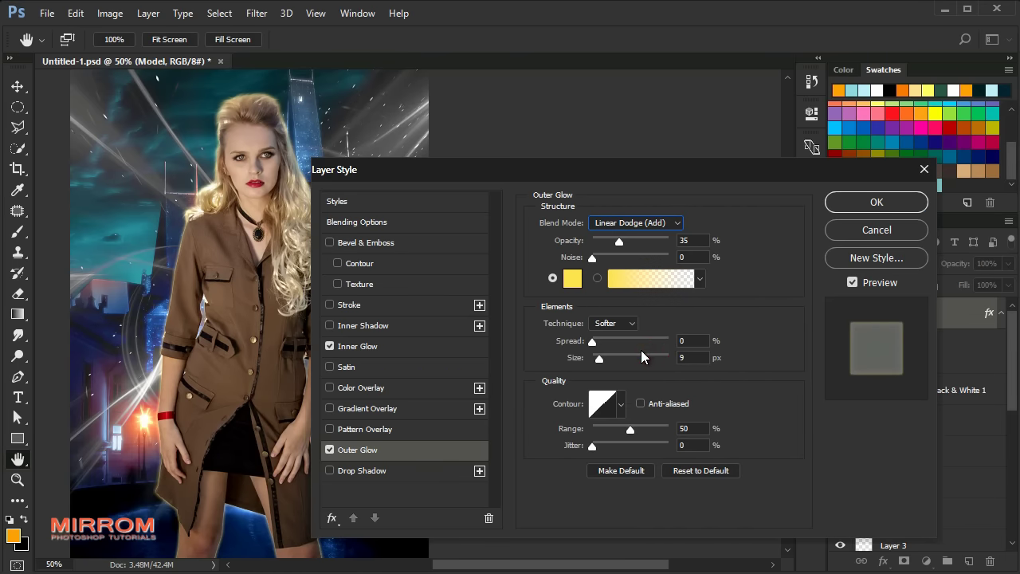
mouse_move(645, 357)
left_mouse_down()
mouse_move(604, 363)
mouse_move(631, 363)
left_mouse_up()
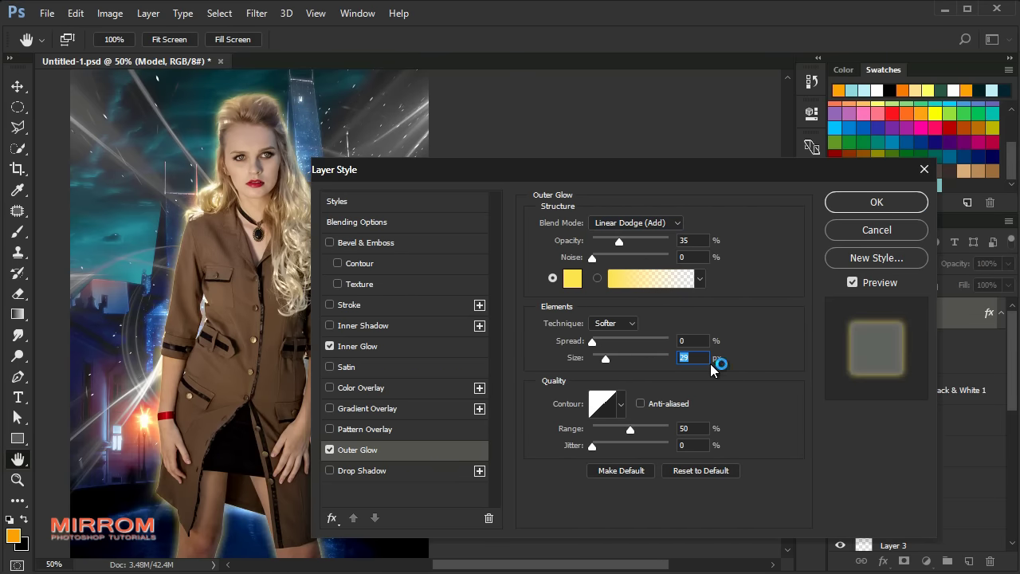
key("Up")
key("Up")
key("Up")
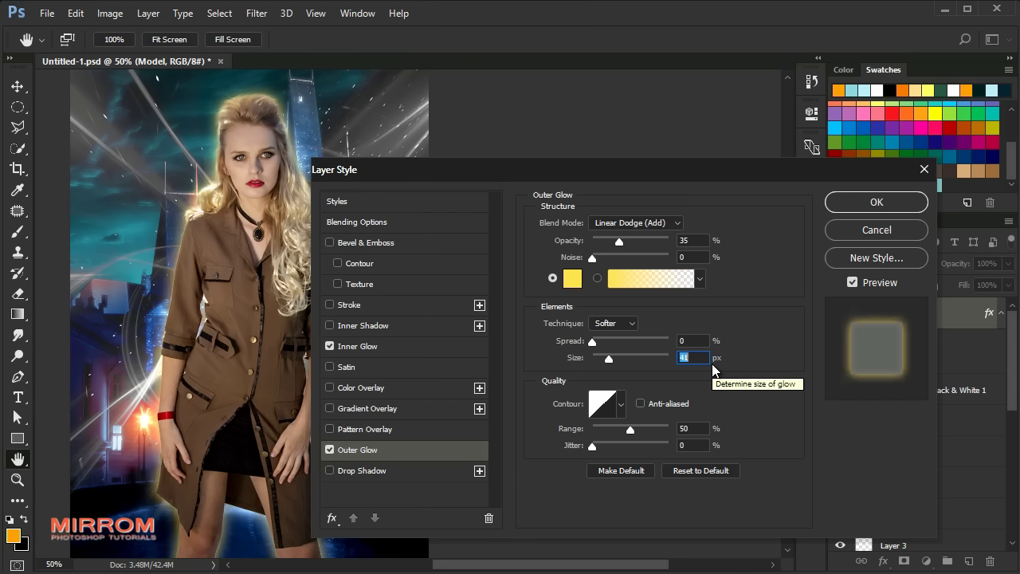
key("Up")
key("Up")
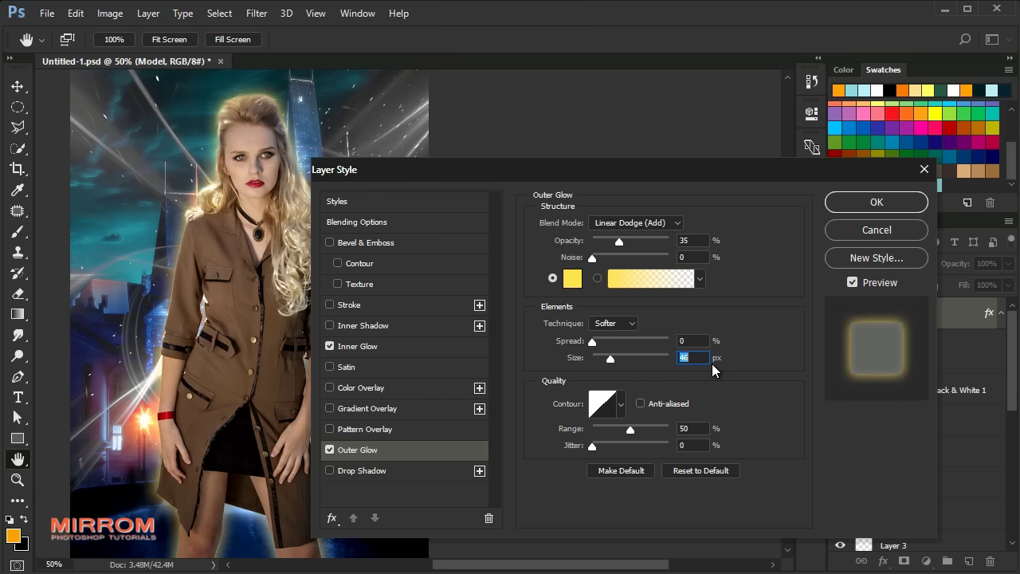
left_click(701, 244)
left_click(874, 201)
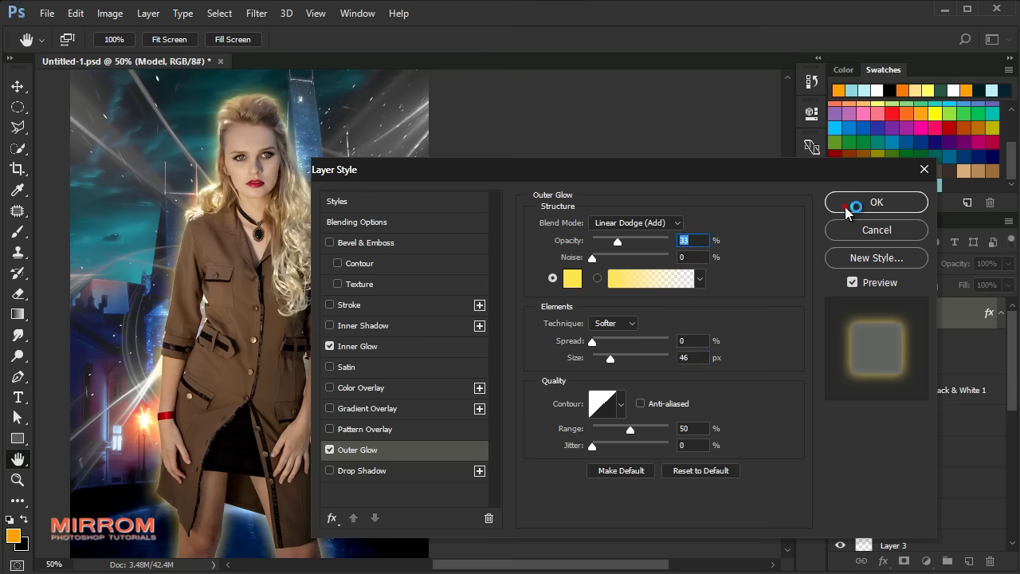
left_click(874, 336)
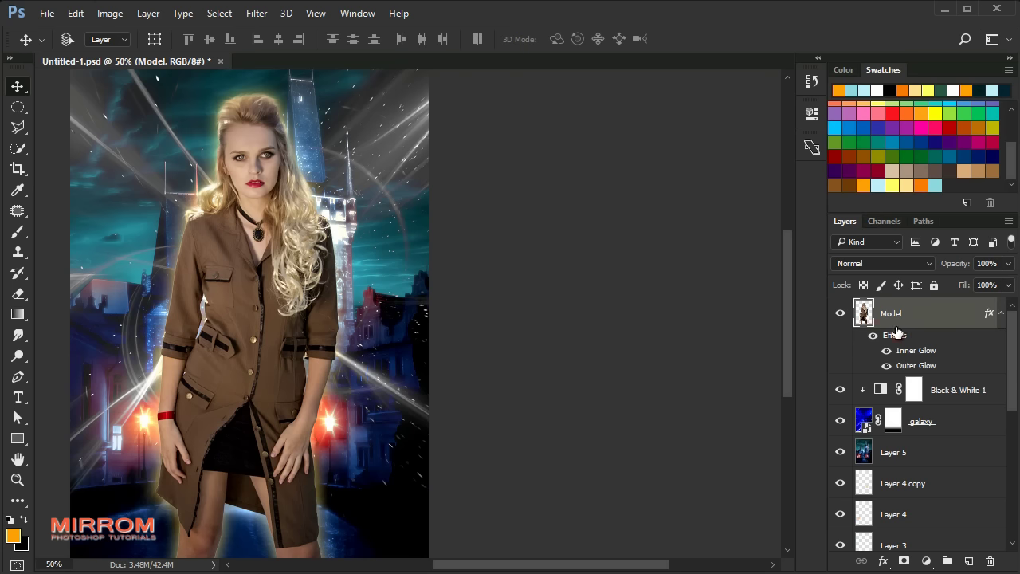
Step: Split the model's layer effects into separate Inner Glow and Outer Glow layers
right_click(1002, 316)
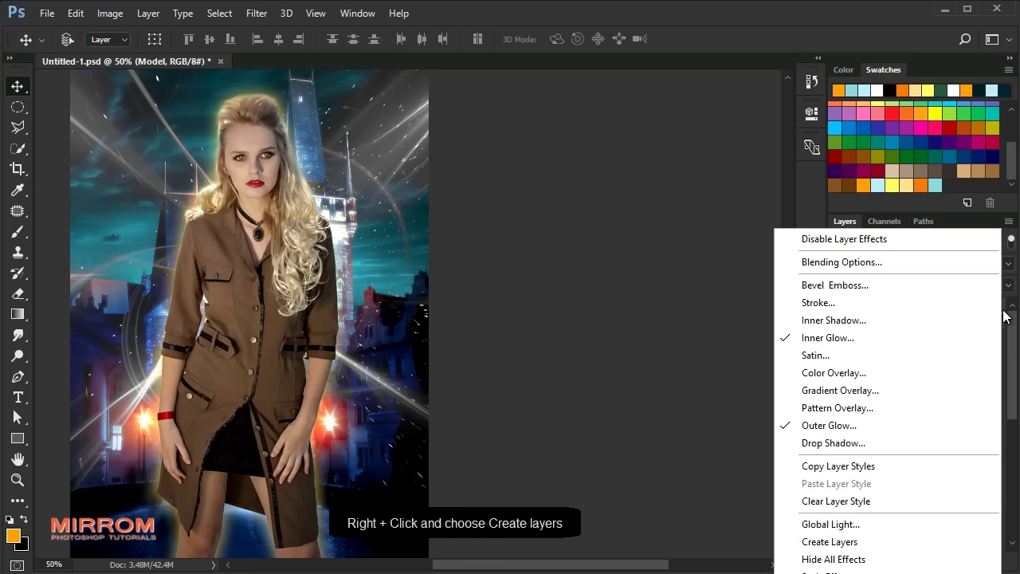
left_click(877, 544)
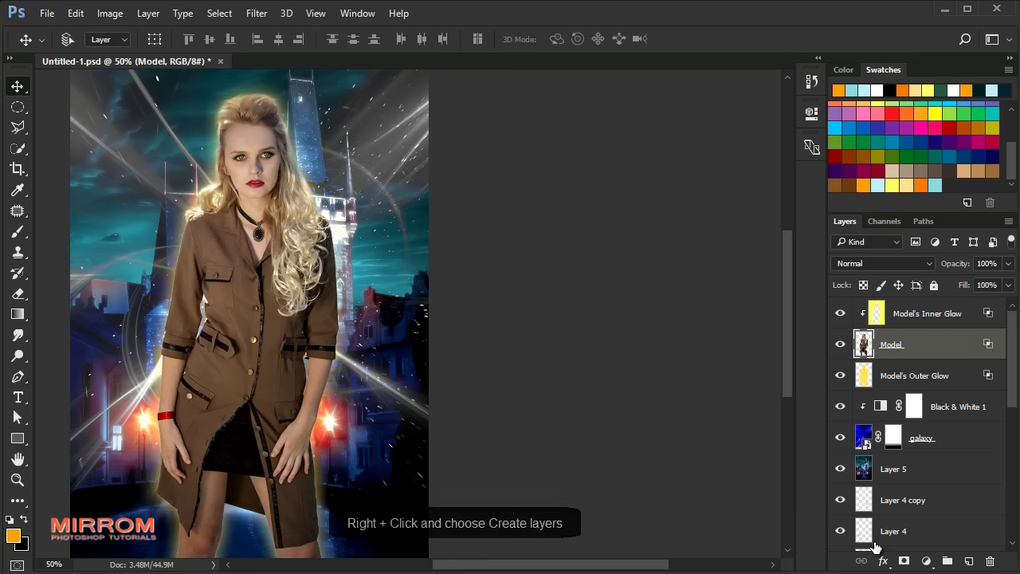
left_click(840, 314)
left_click(840, 314)
left_click(841, 376)
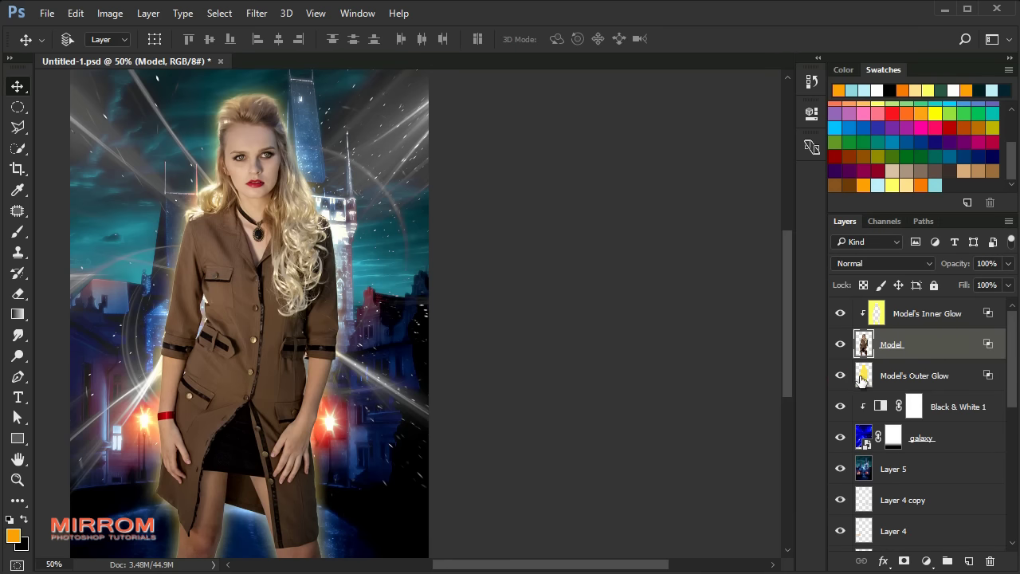
key("ctrl+0")
Step: Mask the Outer Glow layer and fade it out around the lower legs with a gradient
left_click(894, 386)
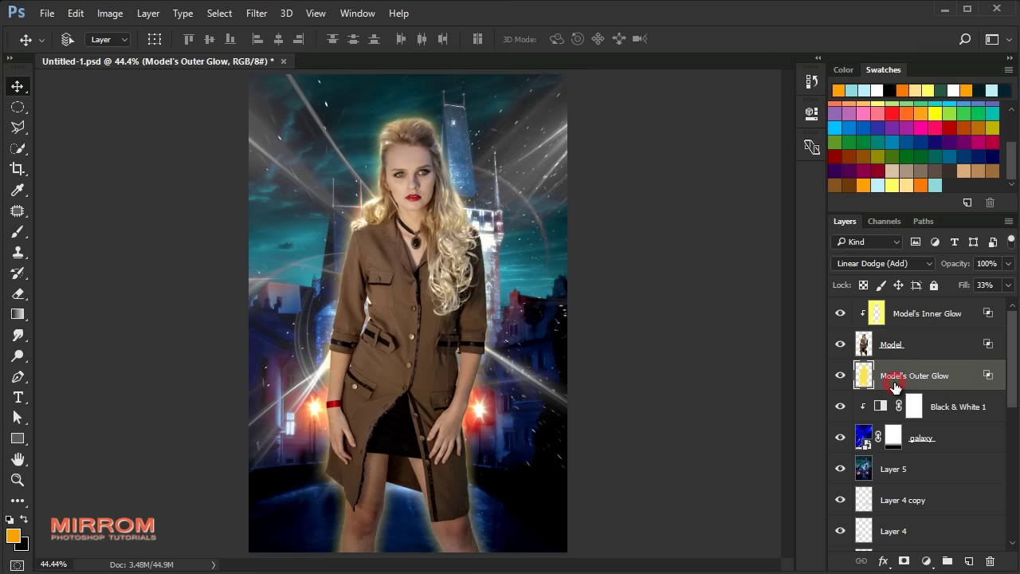
left_click(904, 561)
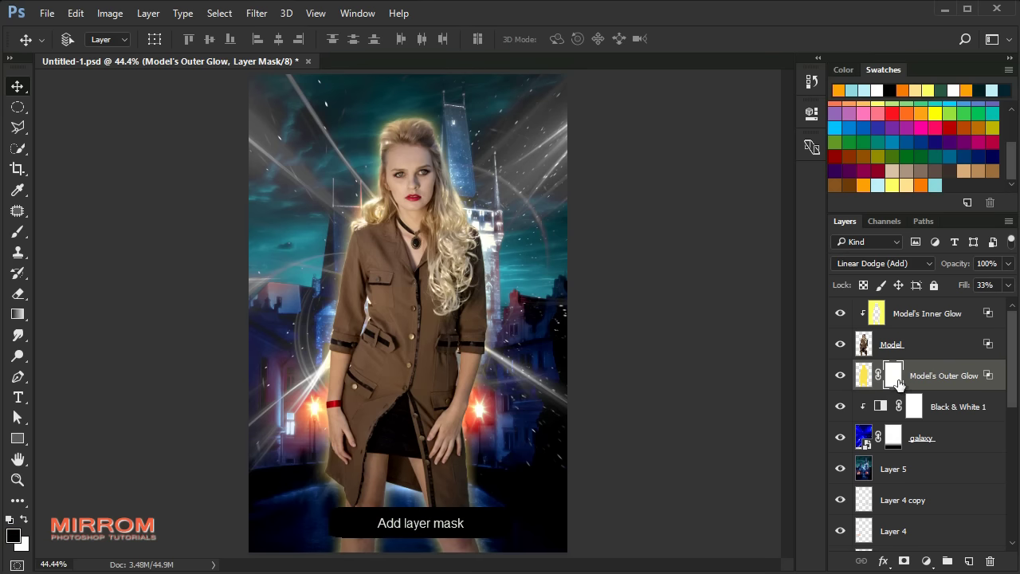
key("g")
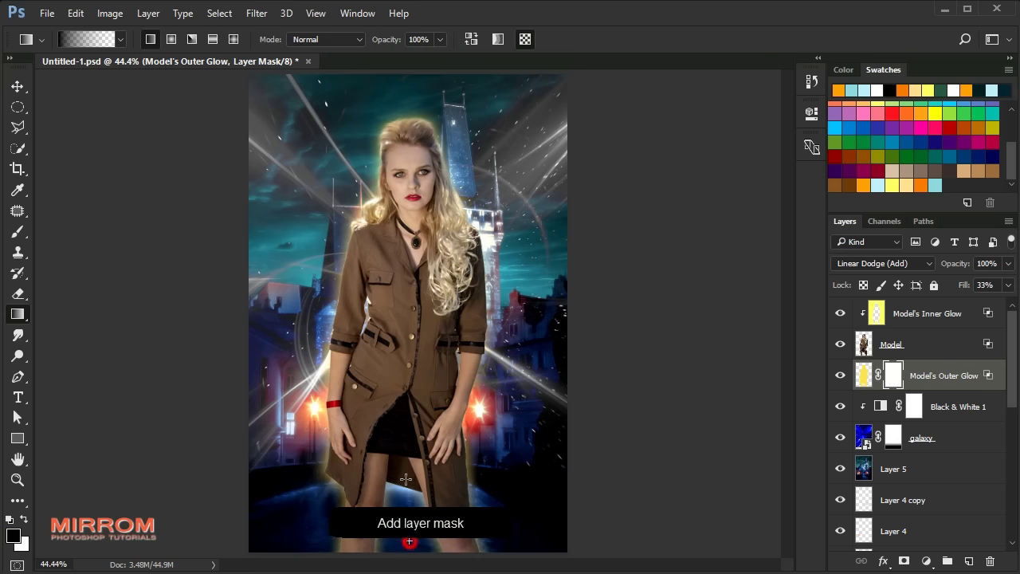
left_click_drag(422, 547, 425, 417)
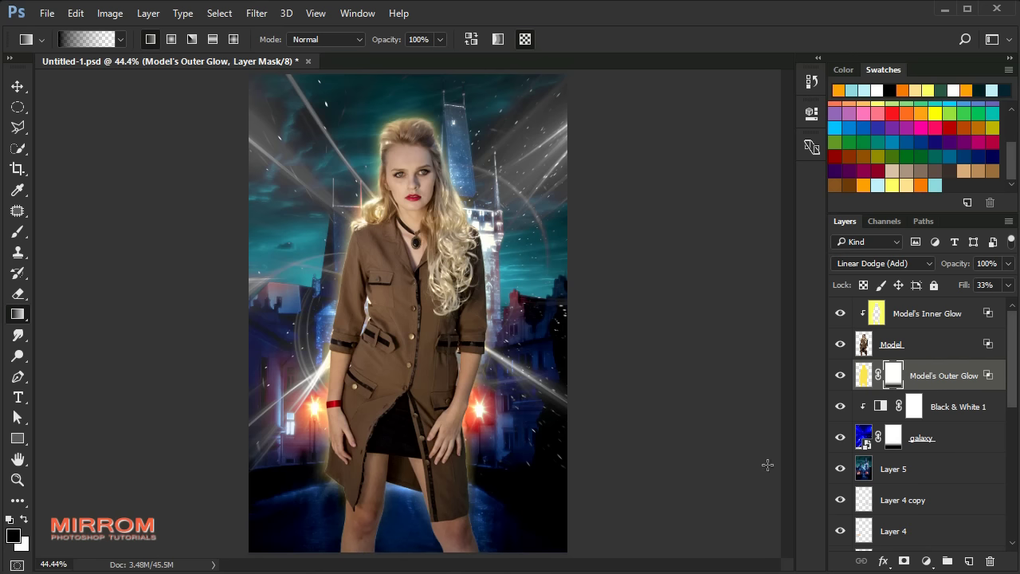
Step: Mask the Inner Glow layer and fade it out at the bottom of the figure with gradients
left_click(905, 315)
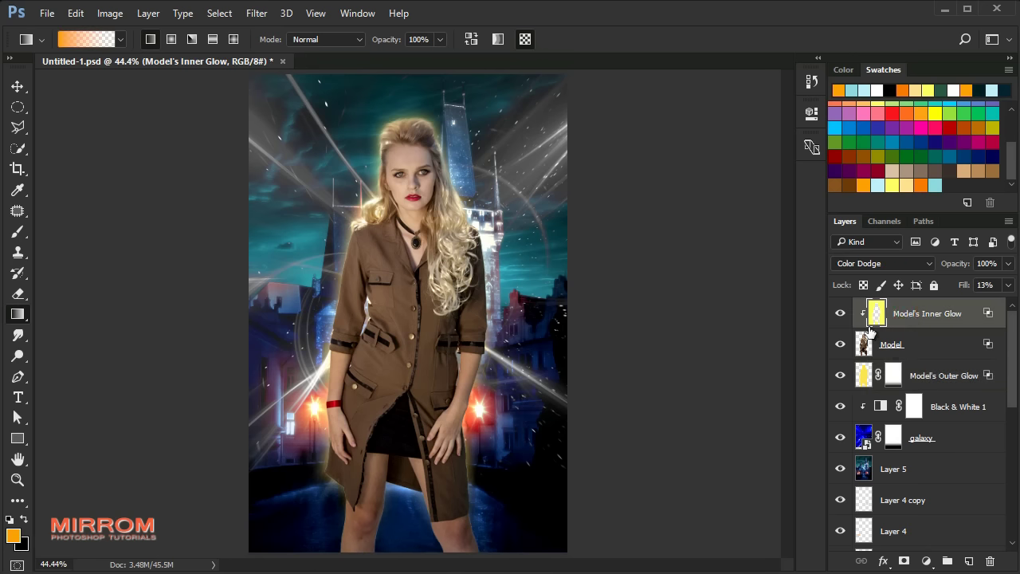
left_click(904, 561)
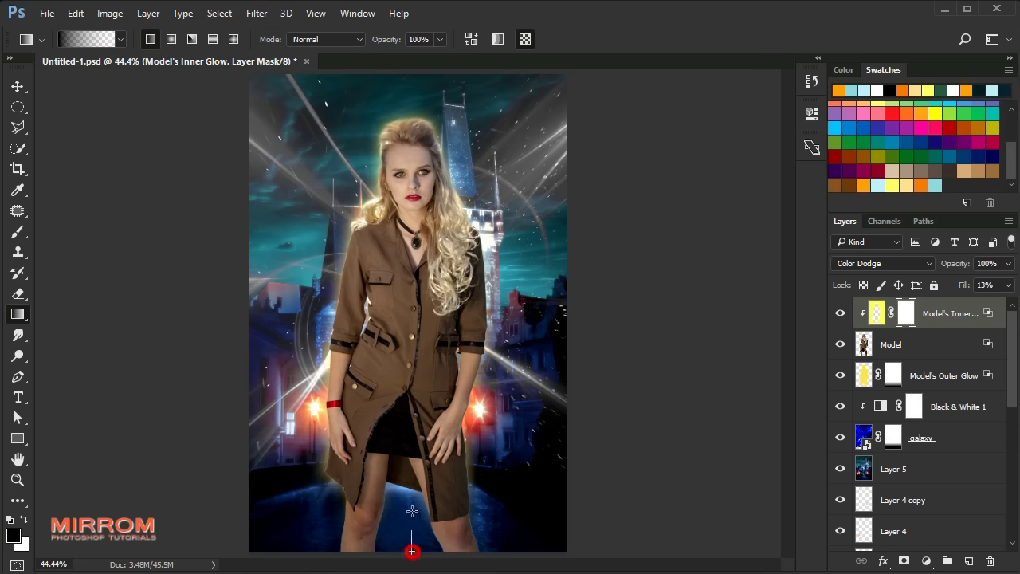
left_click_drag(413, 511, 406, 412)
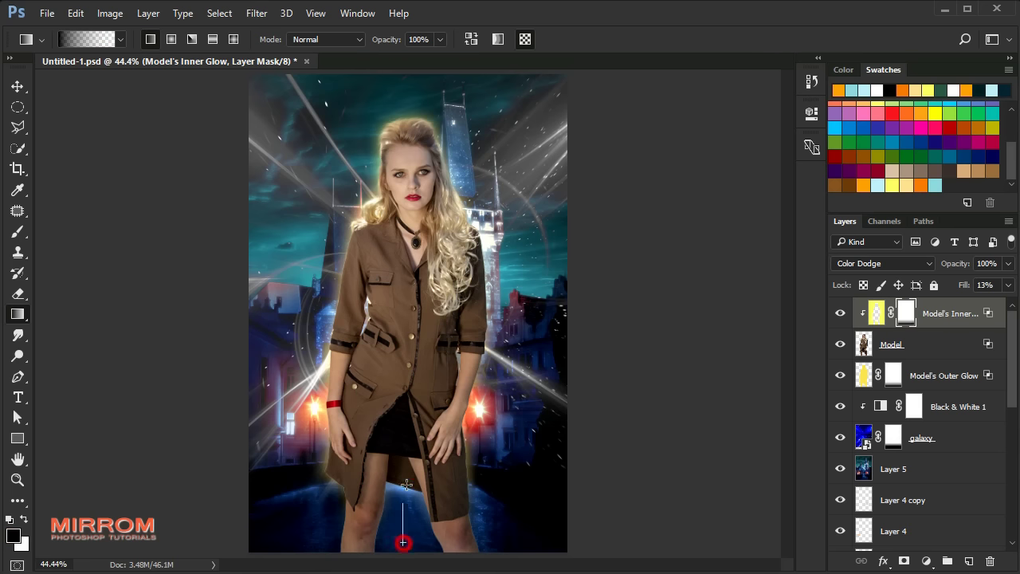
left_click_drag(404, 553, 405, 502)
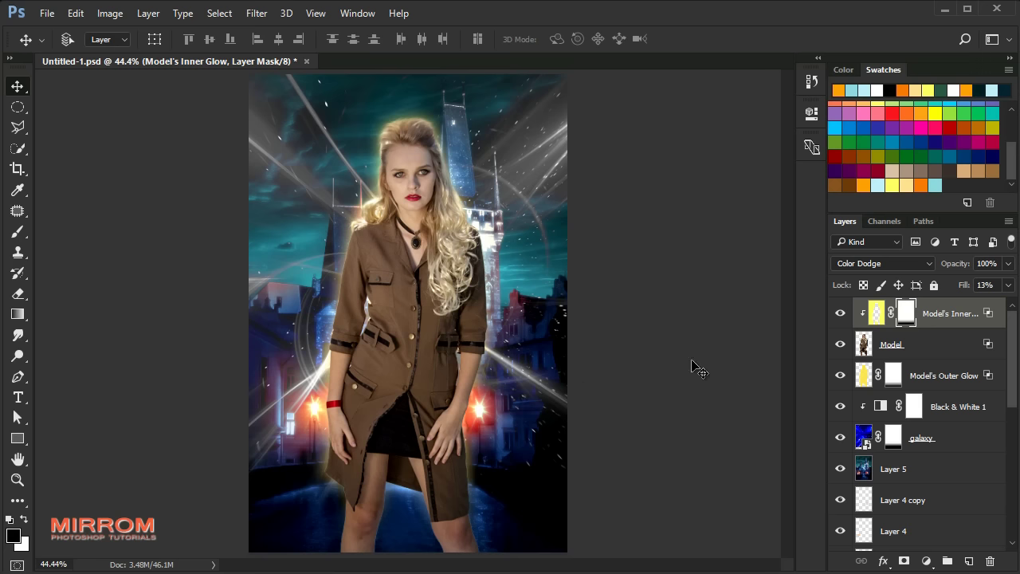
left_click(877, 313)
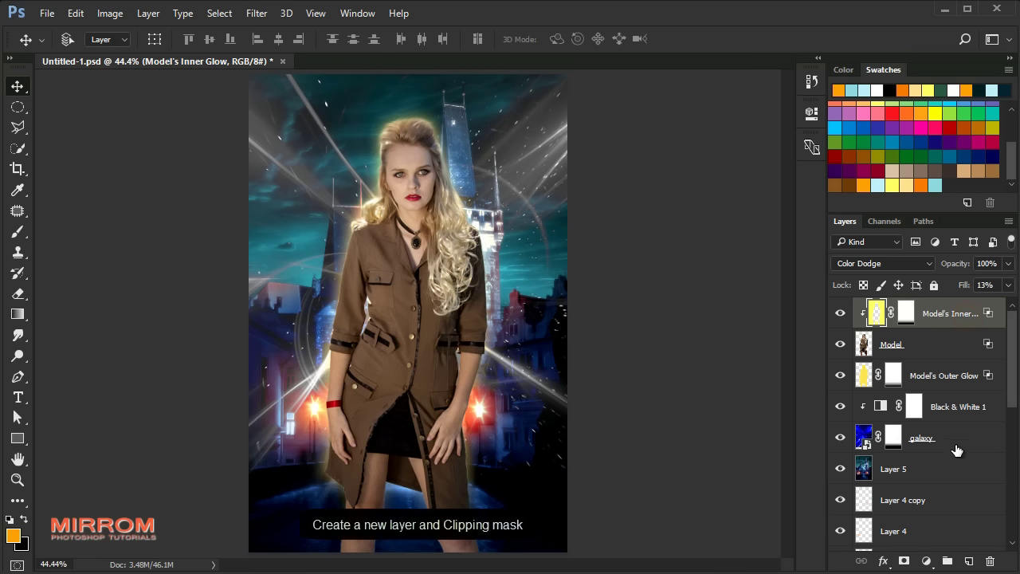
Step: Add a new empty layer clipped to the model's Inner Glow layer
left_click(969, 560)
right_click(962, 316)
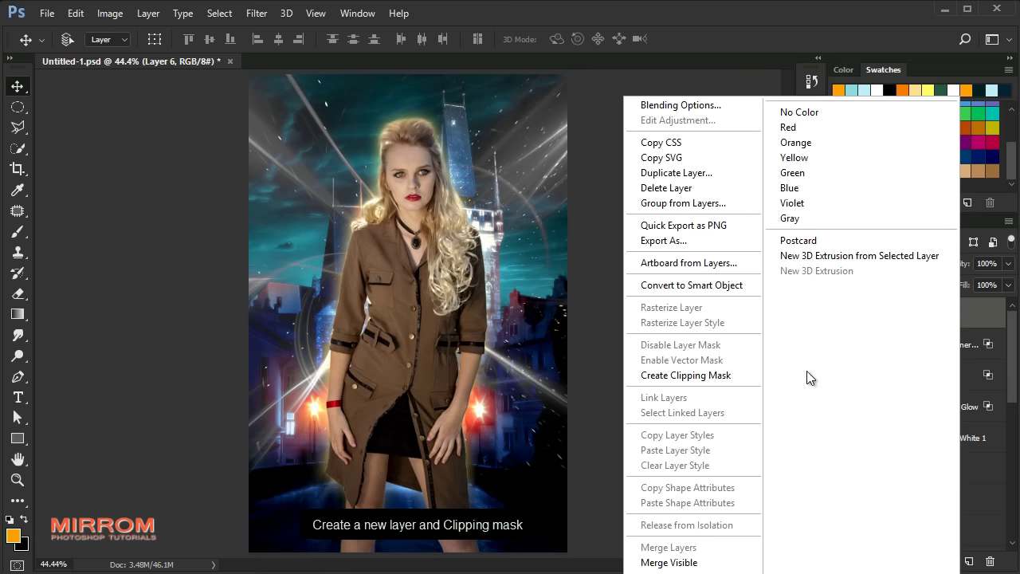
left_click(752, 375)
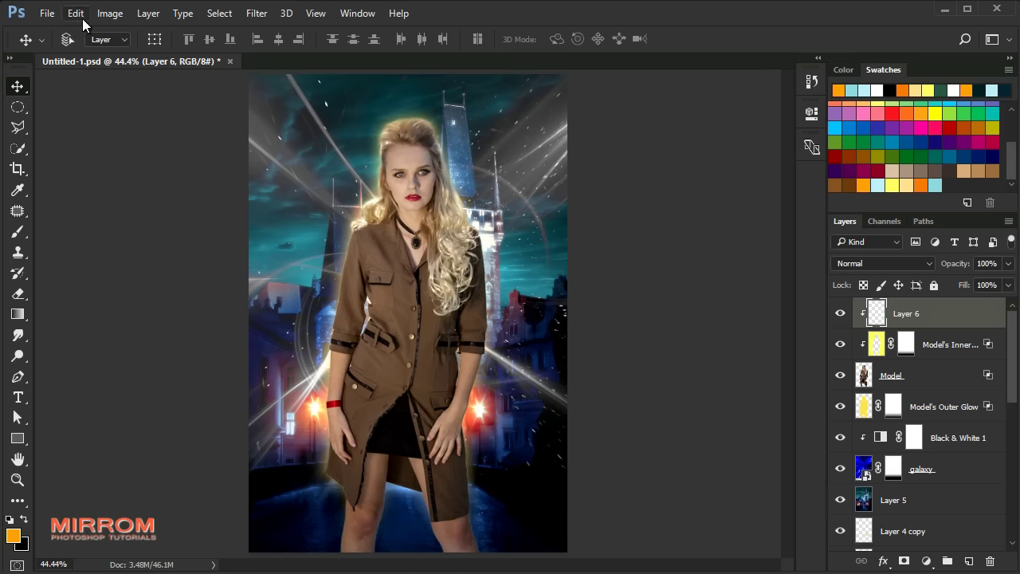
Step: Fill the new layer with 50% Gray using Overlay fill blending
left_click(76, 13)
left_click(162, 250)
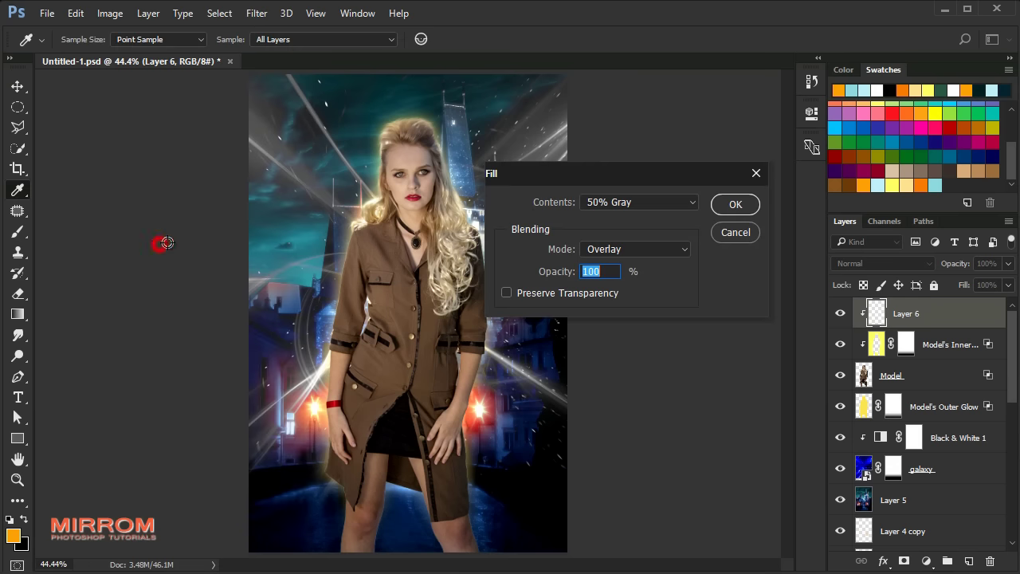
left_click_drag(550, 171, 584, 177)
left_click(635, 209)
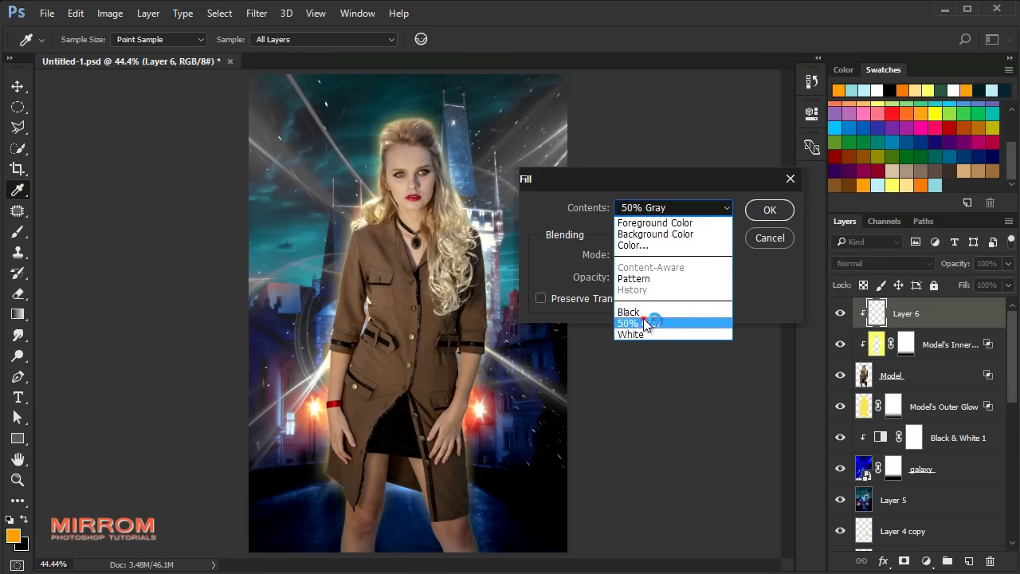
left_click(639, 323)
left_click(670, 255)
left_click(653, 199)
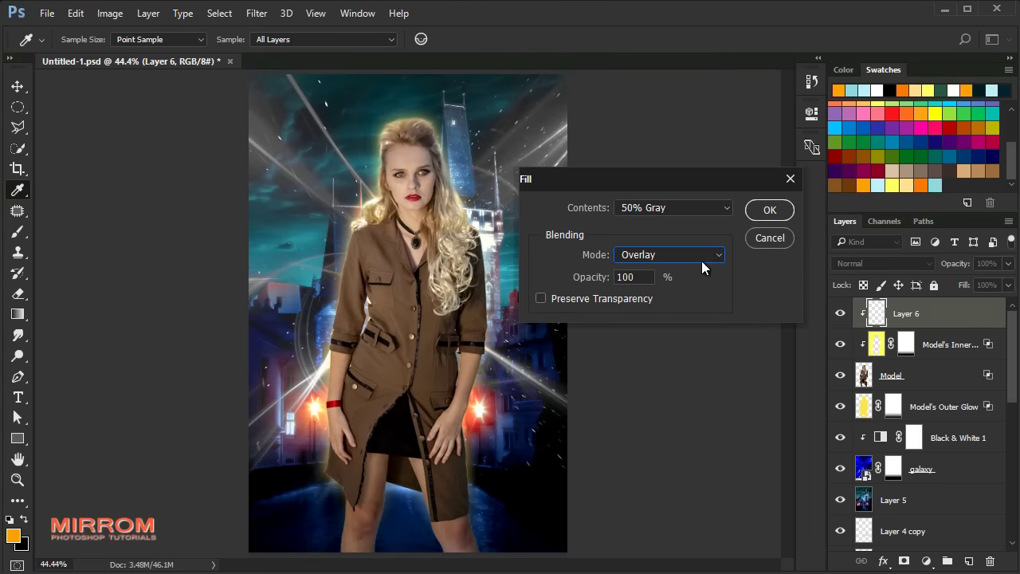
left_click(766, 212)
Step: Set the gray layer's blend mode to Overlay and zoom in on the model
key("v")
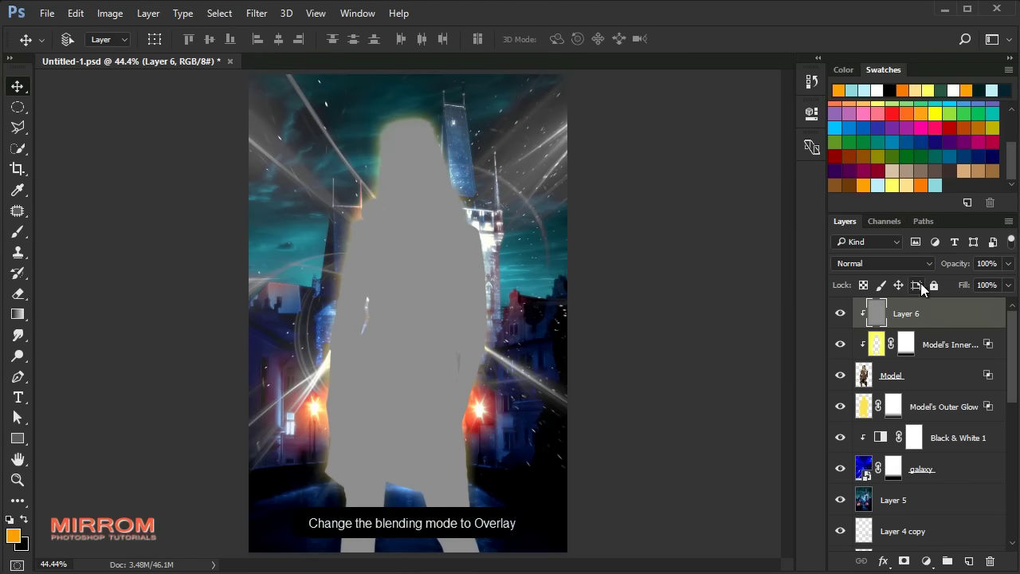
left_click(904, 264)
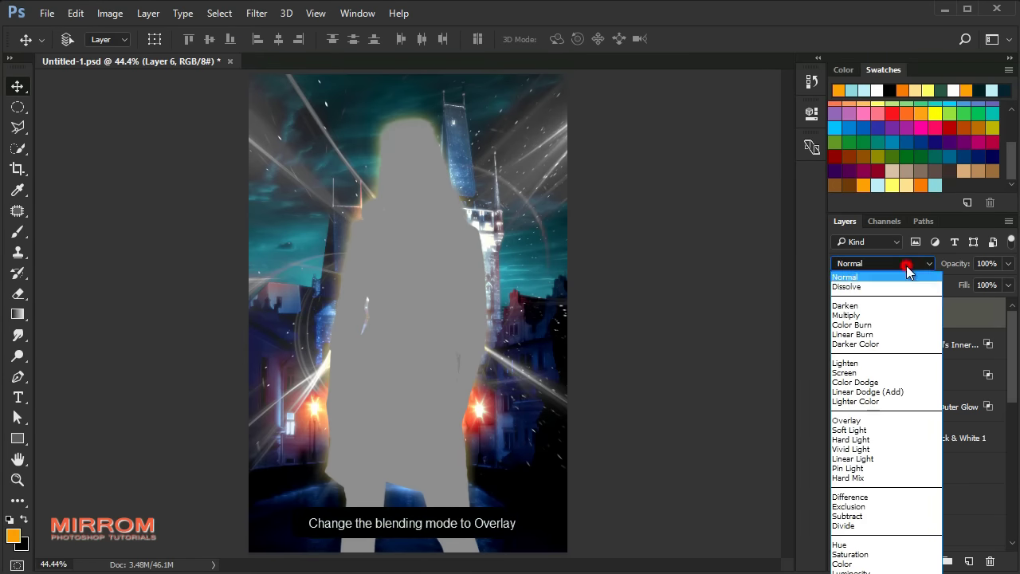
left_click(873, 419)
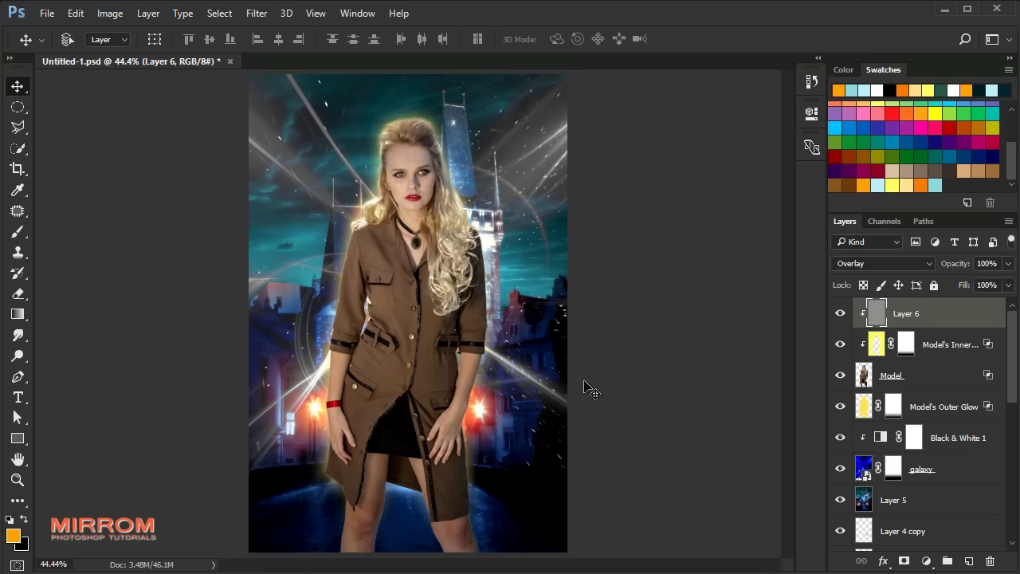
key("ctrl+plus")
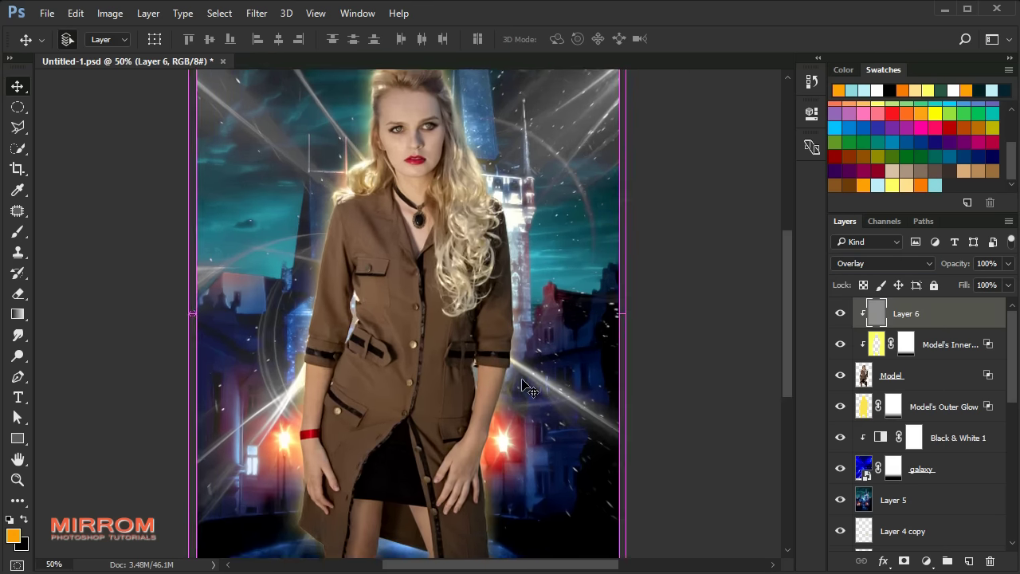
key("ctrl+plus")
scroll(488, 358, "down", 5)
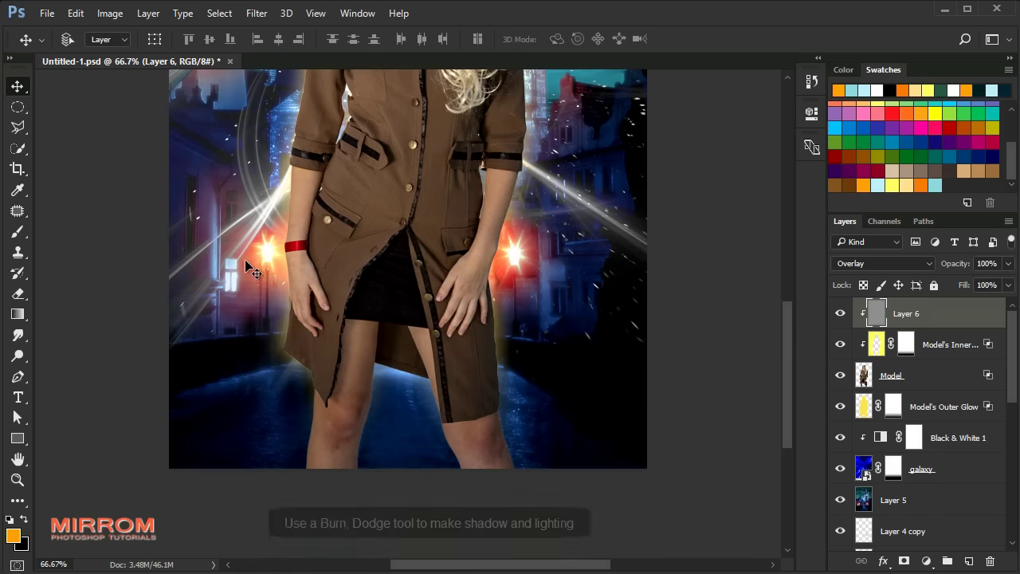
Step: Select the Burn tool at 35% exposure with a 200 px brush
left_click(19, 357)
left_click(82, 370)
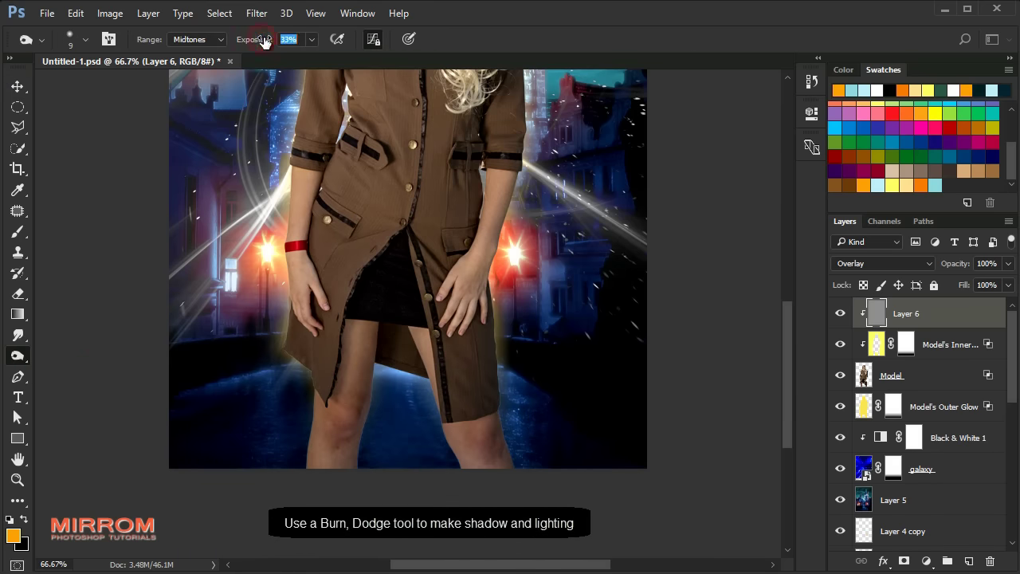
left_click_drag(265, 42, 270, 42)
key("bracketright")
key("bracketright")
key("bracketright")
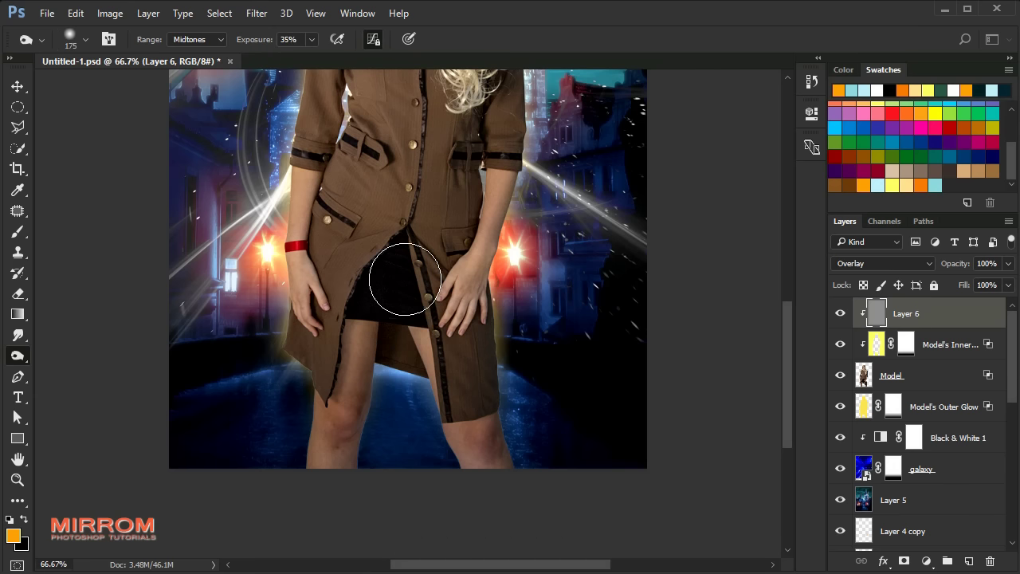
key("bracketright")
Step: Burn shadows into the dress slit between the legs and onto the left thigh and knee
left_click_drag(400, 265, 342, 505)
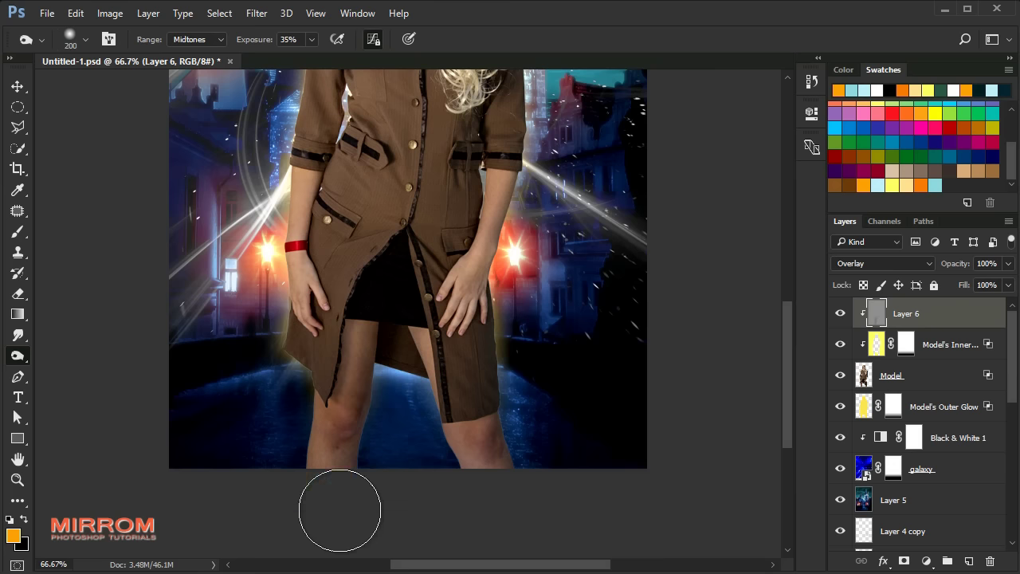
mouse_move(415, 331)
left_mouse_down()
mouse_move(430, 381)
mouse_move(547, 535)
left_mouse_up()
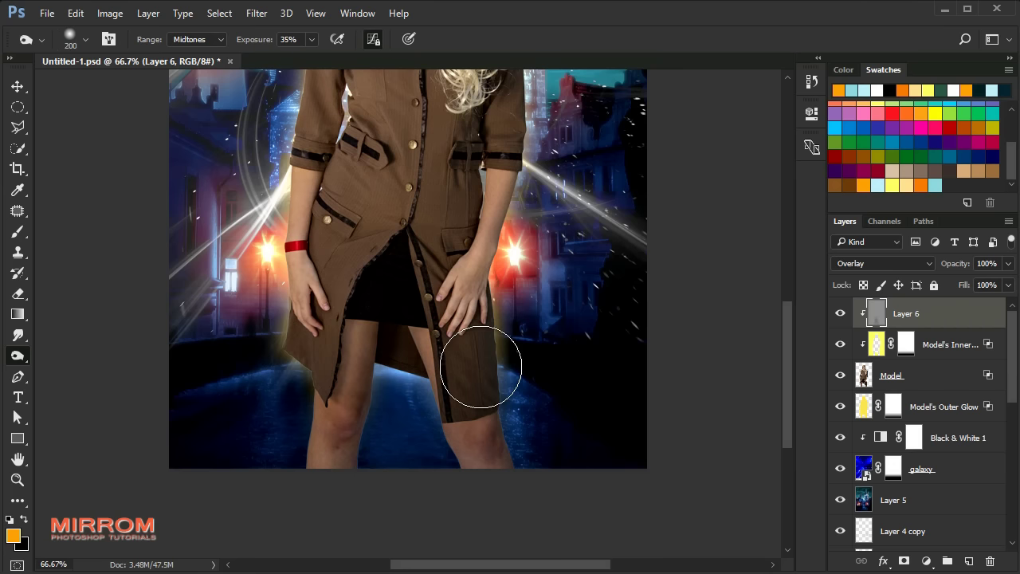
key("bracketleft")
key("bracketleft")
key("bracketleft")
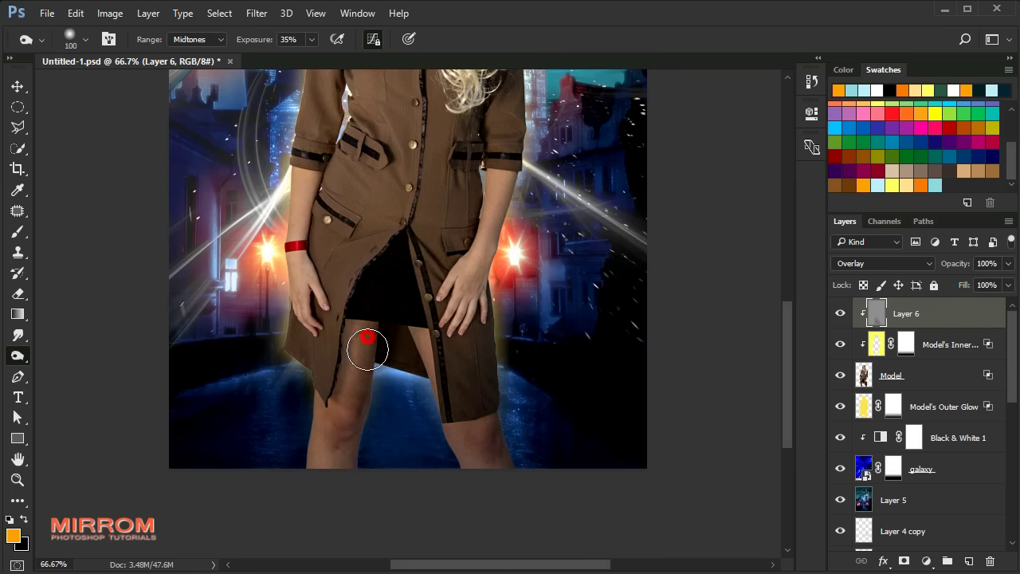
mouse_move(367, 349)
left_mouse_down()
mouse_move(364, 417)
mouse_move(344, 451)
left_mouse_up()
left_click_drag(363, 349, 341, 474)
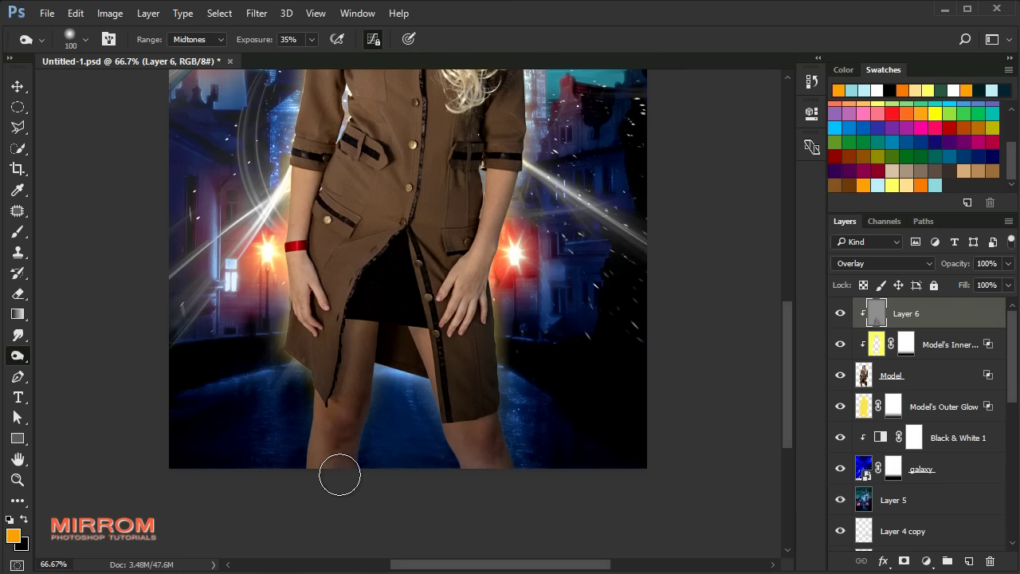
key("bracketleft")
key("bracketright")
key("bracketright")
key("bracketright")
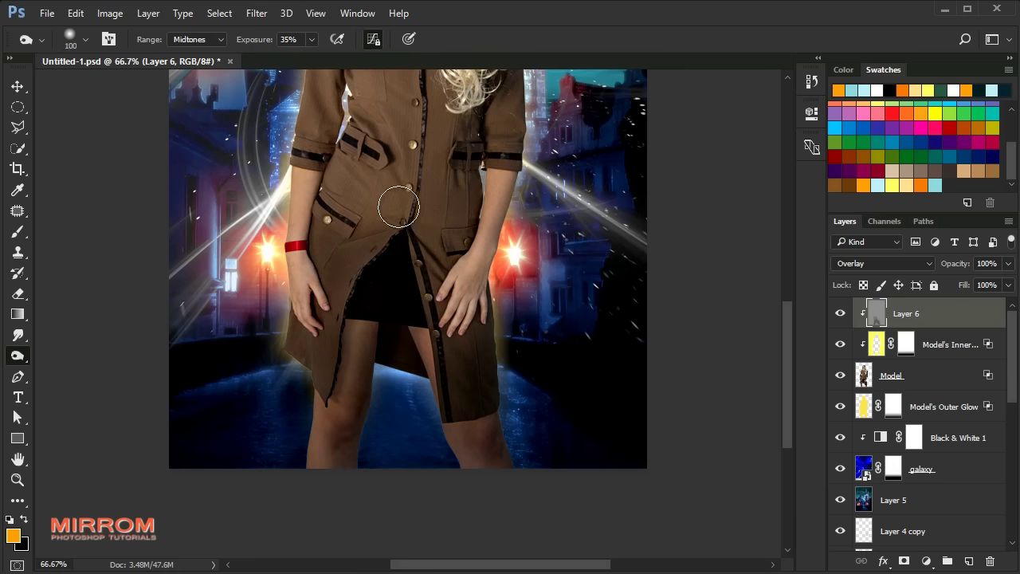
Step: Shrink the brush and burn shadows along the dress's left edge and pocket
scroll(374, 208, "up", 1)
scroll(367, 224, "up", 3)
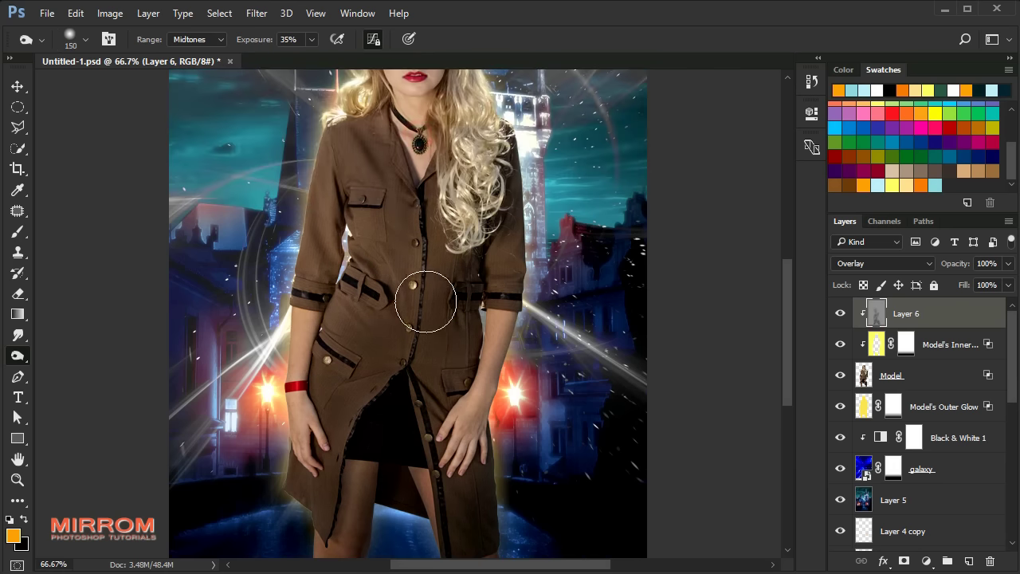
key("bracketleft")
key("bracketleft")
key("bracketleft")
scroll(515, 388, "up", 1)
scroll(514, 378, "up", 1)
scroll(514, 378, "down", 1)
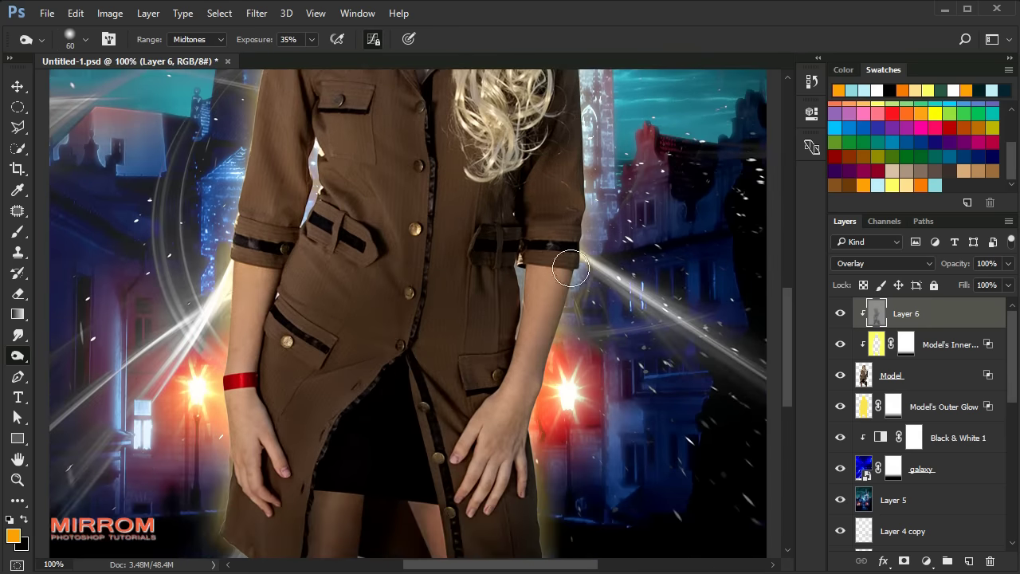
key("bracketleft")
key("bracketleft")
key("bracketleft")
key("bracketleft")
key("bracketleft")
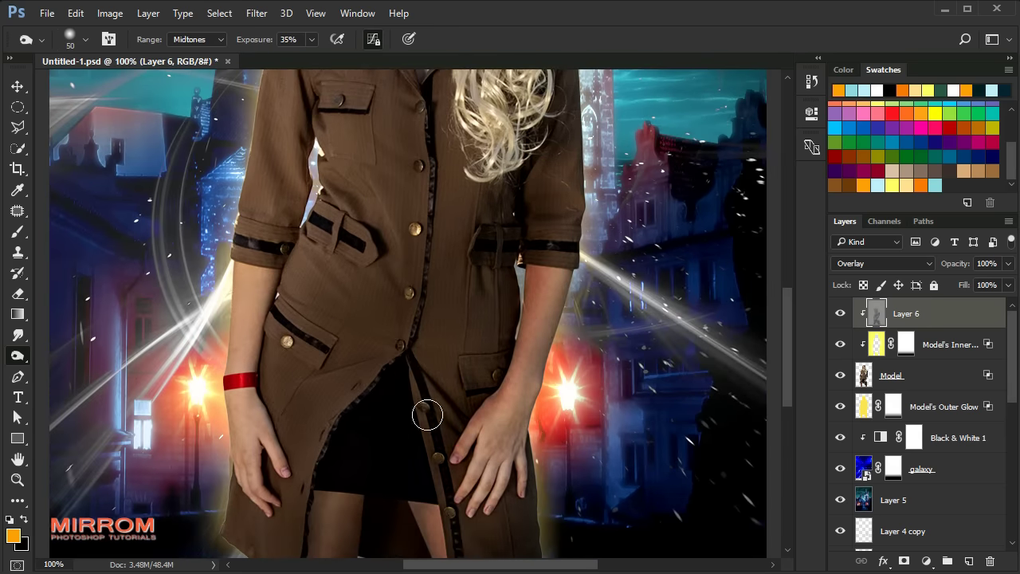
scroll(560, 408, "down", 1)
key("bracketright")
key("bracketright")
key("bracketright")
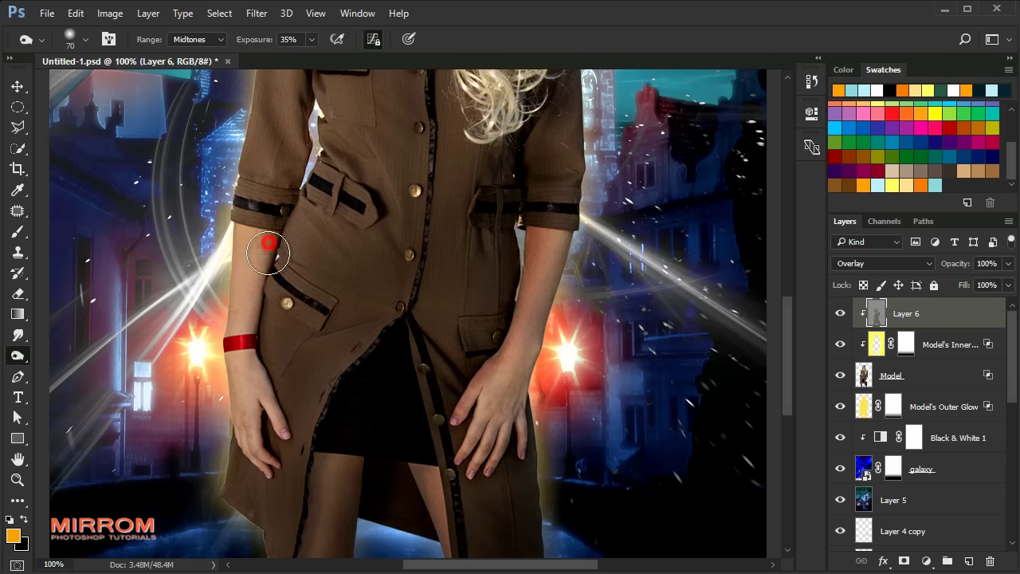
mouse_move(274, 255)
left_mouse_down()
mouse_move(257, 326)
mouse_move(301, 441)
left_mouse_up()
scroll(271, 422, "down", 1)
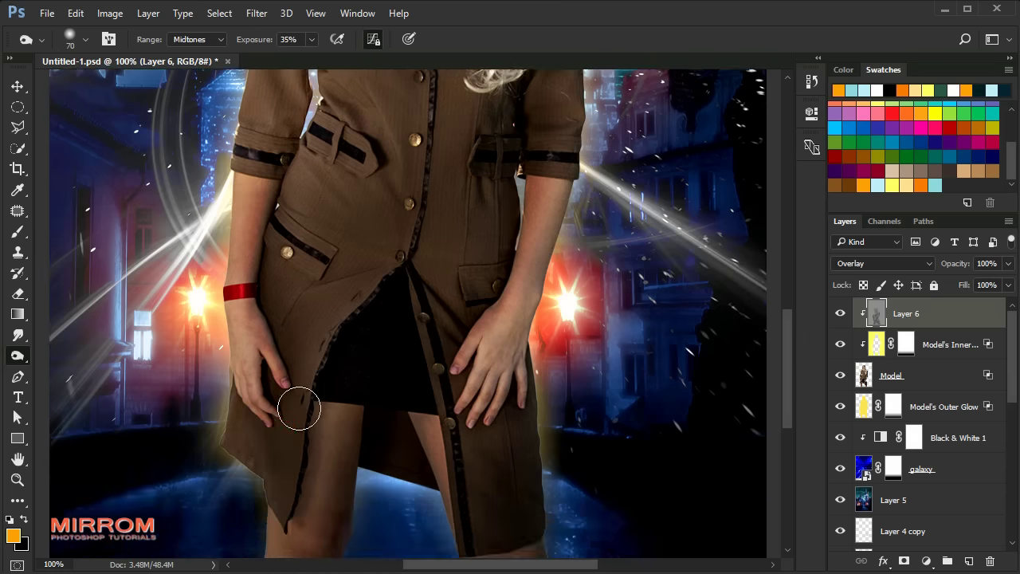
scroll(296, 405, "up", 3)
key("bracketright")
key("bracketright")
mouse_move(298, 159)
left_mouse_down()
mouse_move(338, 200)
mouse_move(317, 307)
left_mouse_up()
Step: Burn darker shadows into the hair on both sides of the face with a 30 px brush
scroll(316, 307, "up", 5)
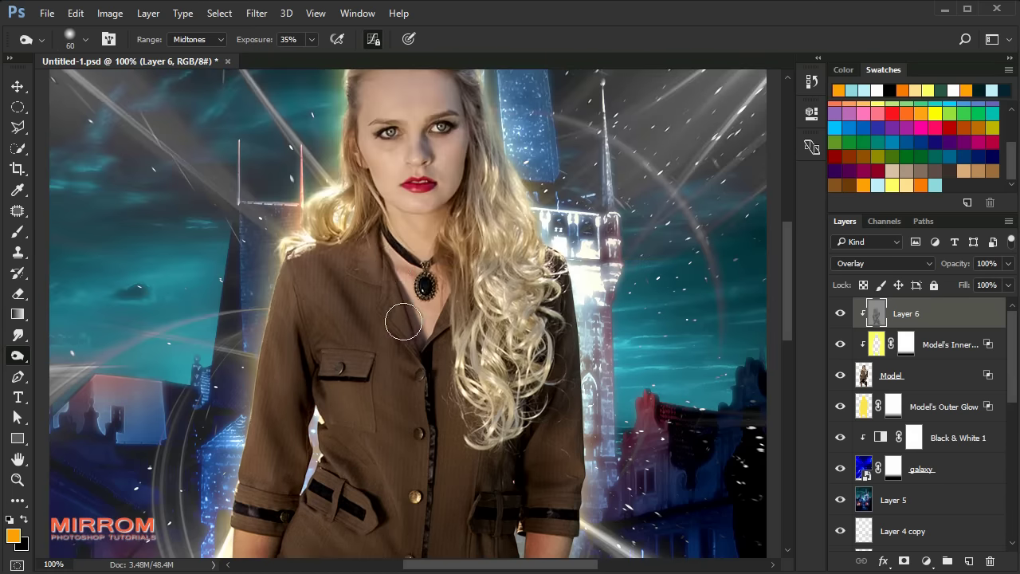
mouse_move(421, 290)
left_mouse_down()
mouse_move(467, 240)
mouse_move(454, 196)
mouse_move(490, 430)
mouse_move(510, 175)
left_mouse_up()
key("bracketleft")
key("bracketleft")
left_click_drag(351, 179, 335, 239)
left_click_drag(343, 136, 371, 179)
scroll(371, 179, "up", 1)
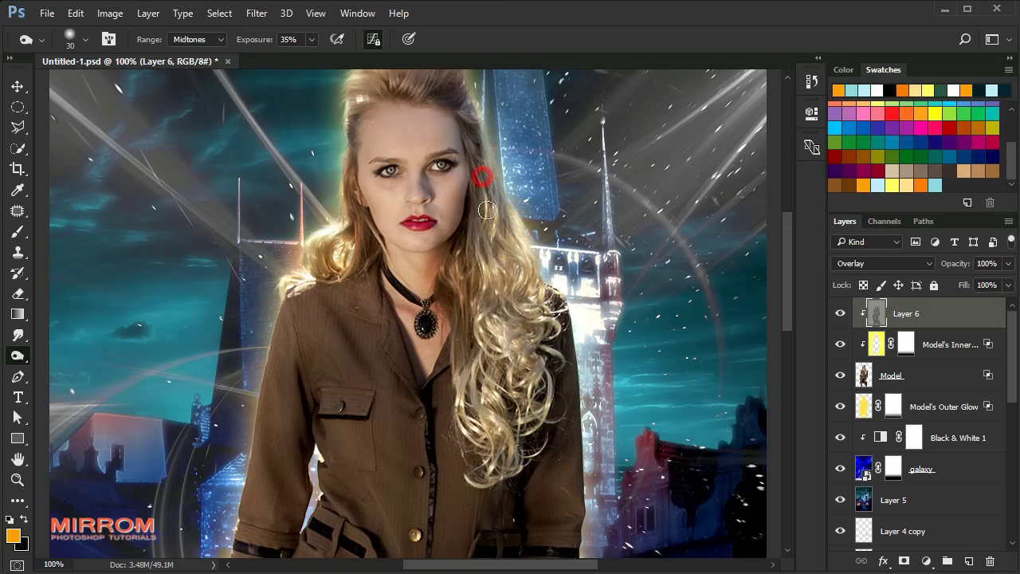
scroll(479, 207, "up", 1)
scroll(478, 208, "up", 1)
left_click_drag(435, 150, 510, 139)
scroll(510, 140, "up", 1)
left_click_drag(354, 182, 304, 267)
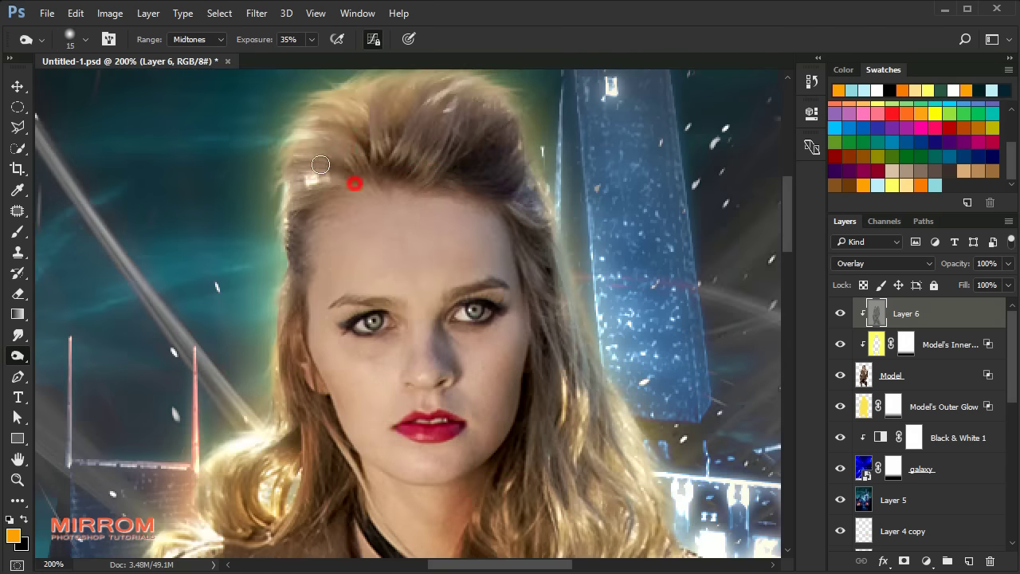
Step: Darken the right cheek toward the chin, the side of the nose, above the right eye and under the eyes
key("bracketright")
key("bracketright")
key("bracketright")
key("bracketleft")
key("bracketleft")
key("bracketleft")
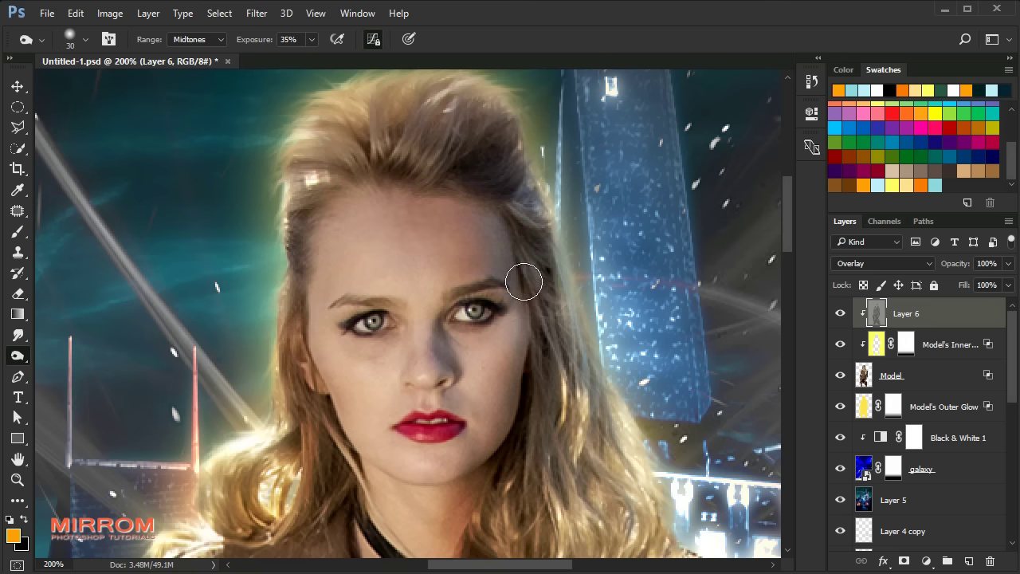
left_click_drag(526, 280, 487, 392)
key("bracketleft")
key("bracketleft")
key("bracketleft")
left_click_drag(522, 276, 436, 486)
key("bracketright")
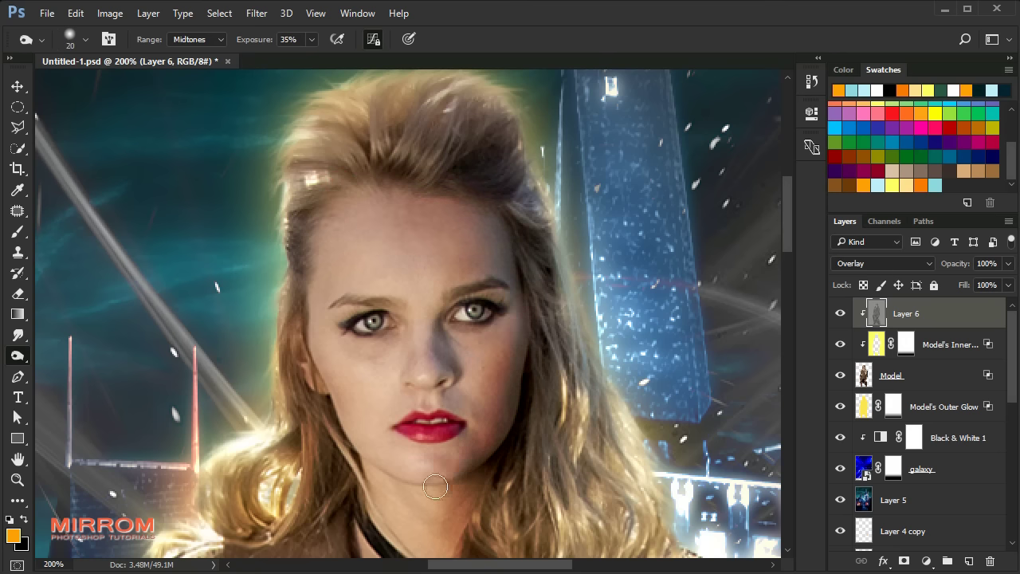
left_click_drag(447, 373, 445, 312)
key("bracketright")
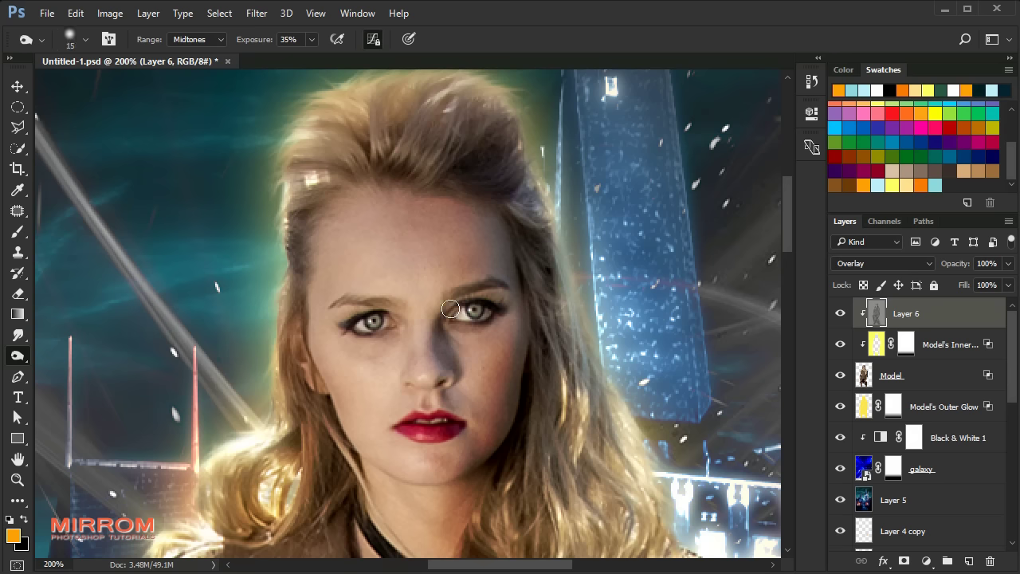
key("bracketright")
mouse_move(503, 283)
left_mouse_down()
mouse_move(478, 301)
mouse_move(358, 319)
left_mouse_up()
key("bracketright")
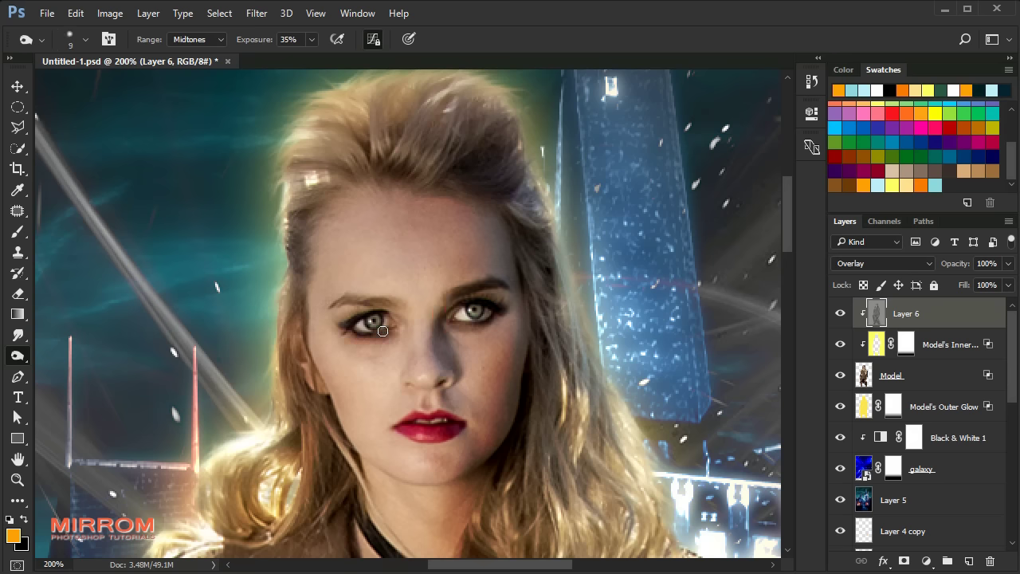
key("bracketright")
key("bracketright")
mouse_move(315, 215)
left_mouse_down()
mouse_move(307, 370)
mouse_move(430, 478)
left_mouse_up()
Step: Lower the burn exposure to 19% and darken the inner side of the nose
scroll(512, 375, "down", 3)
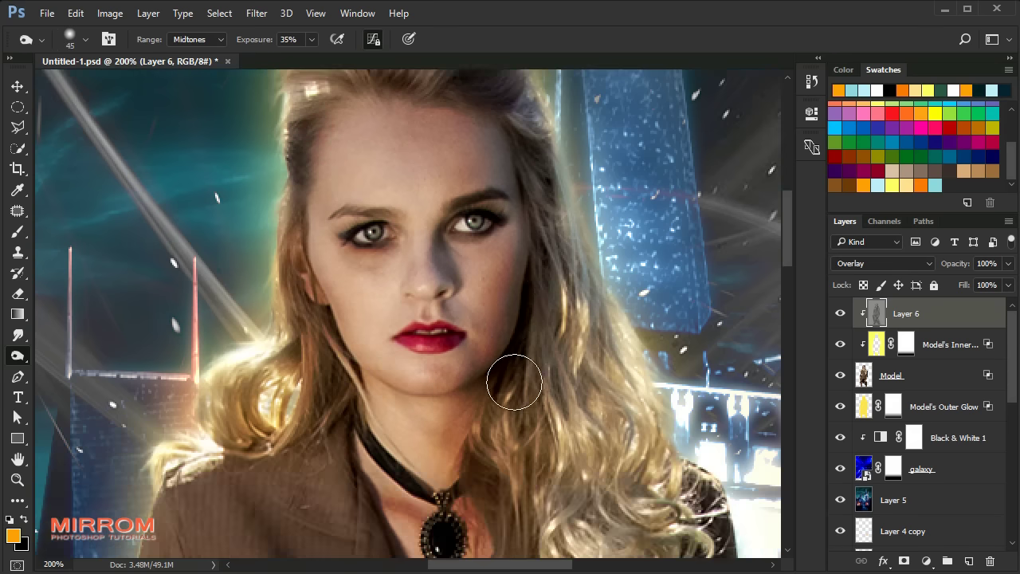
scroll(398, 240, "up", 1)
key("bracketright")
key("bracketright")
key("bracketright")
key("1")
key("9")
key("bracketleft")
key("bracketleft")
key("bracketleft")
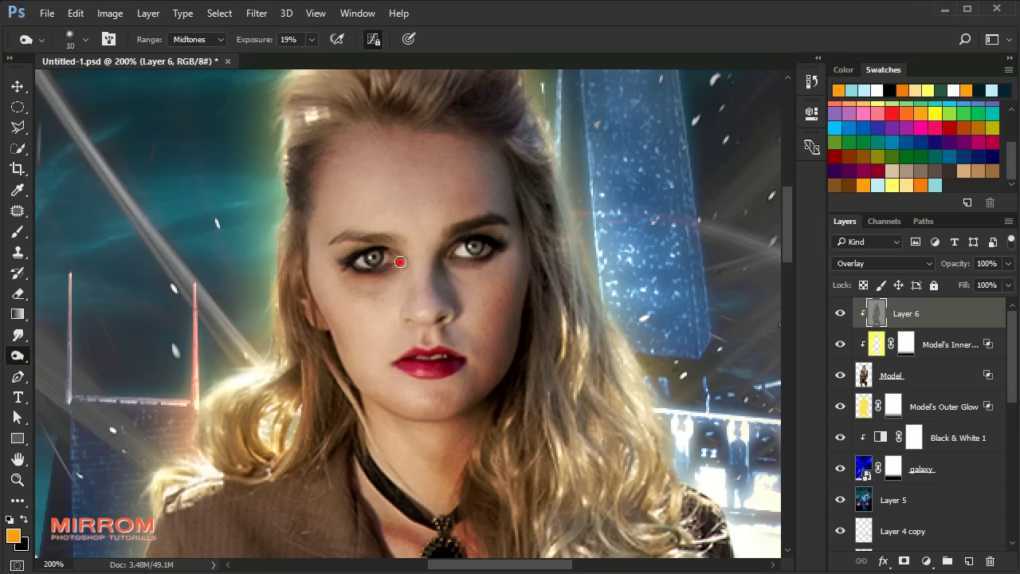
left_click_drag(406, 243, 425, 293)
Step: Zoom out to view the upper body and readjust the burn brush size
key("bracketright")
key("bracketright")
key("bracketright")
scroll(513, 251, "down", 3)
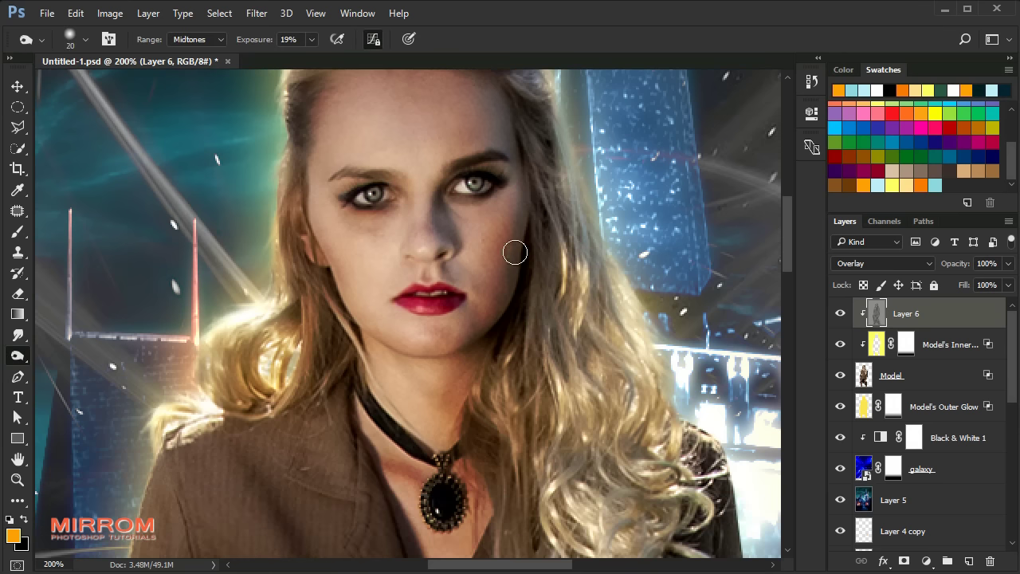
scroll(513, 269, "up", 3)
scroll(324, 229, "up", 2)
scroll(399, 239, "down", 3)
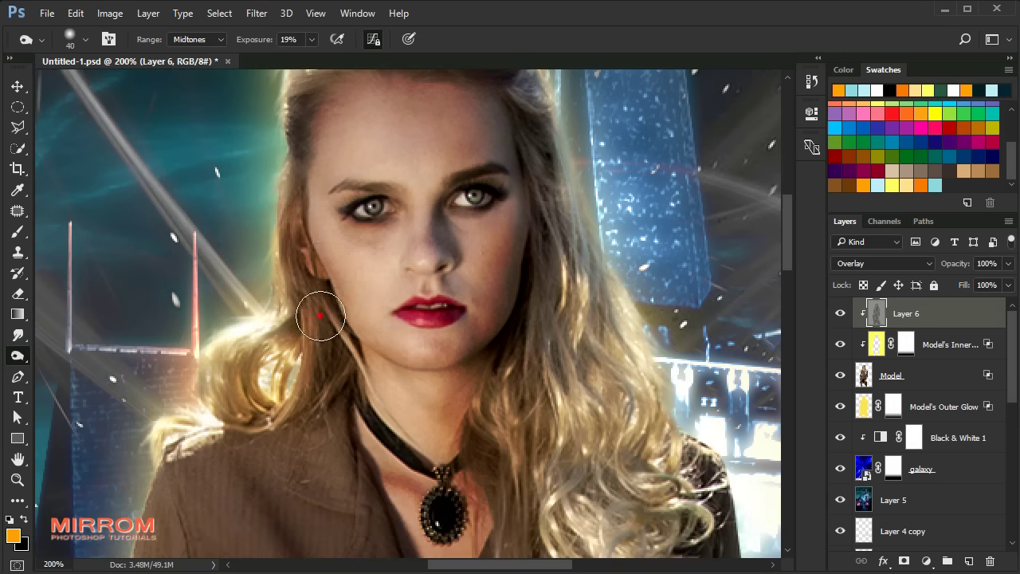
scroll(559, 228, "down", 1)
key("ctrl+minus")
key("bracketright")
key("bracketright")
key("bracketright")
key("bracketleft")
key("bracketleft")
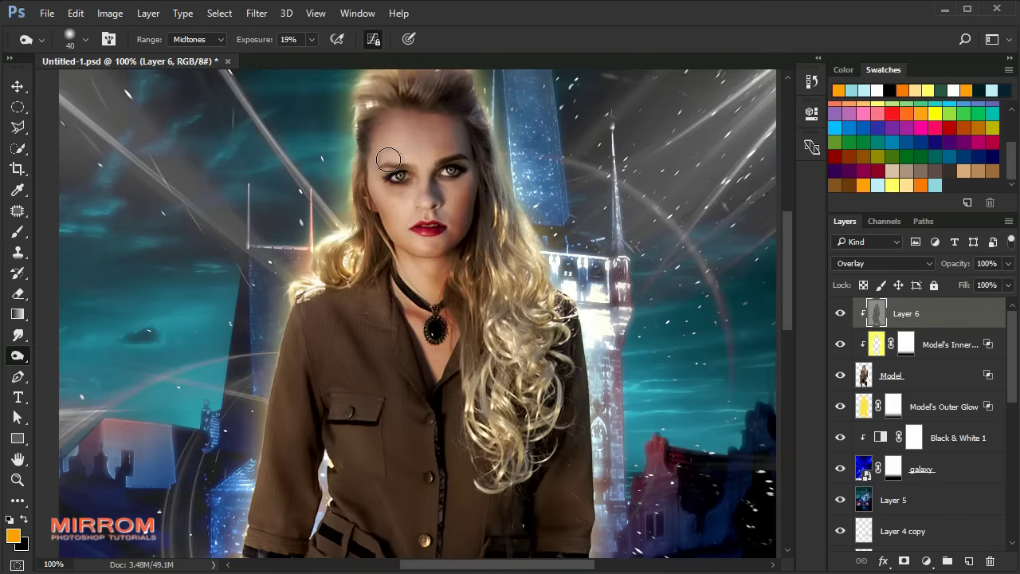
Step: Switch to the Dodge Tool and brighten the top of the hair and the forehead
right_click(17, 359)
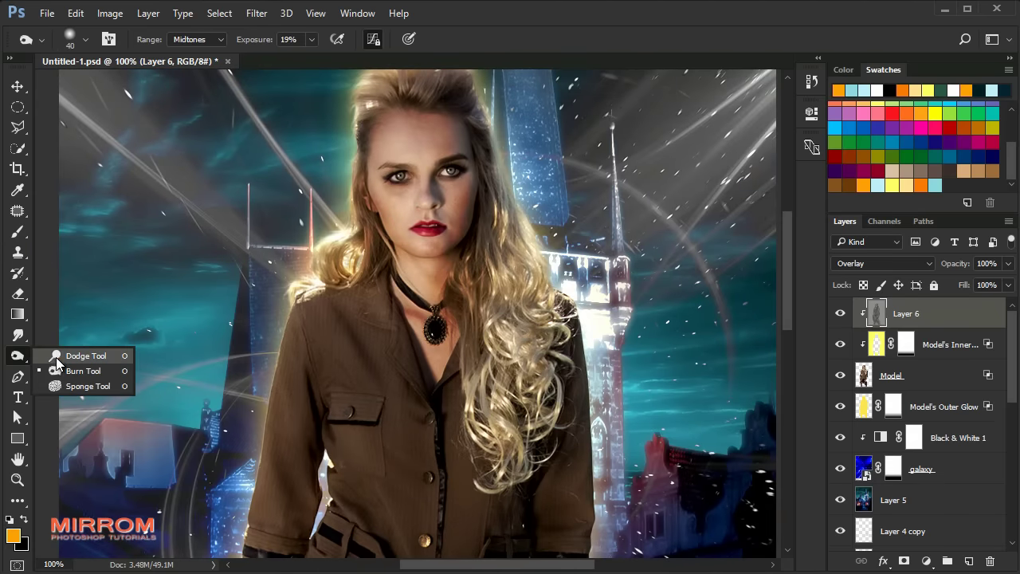
left_click(80, 372)
scroll(364, 204, "up", 2)
scroll(432, 141, "up", 3)
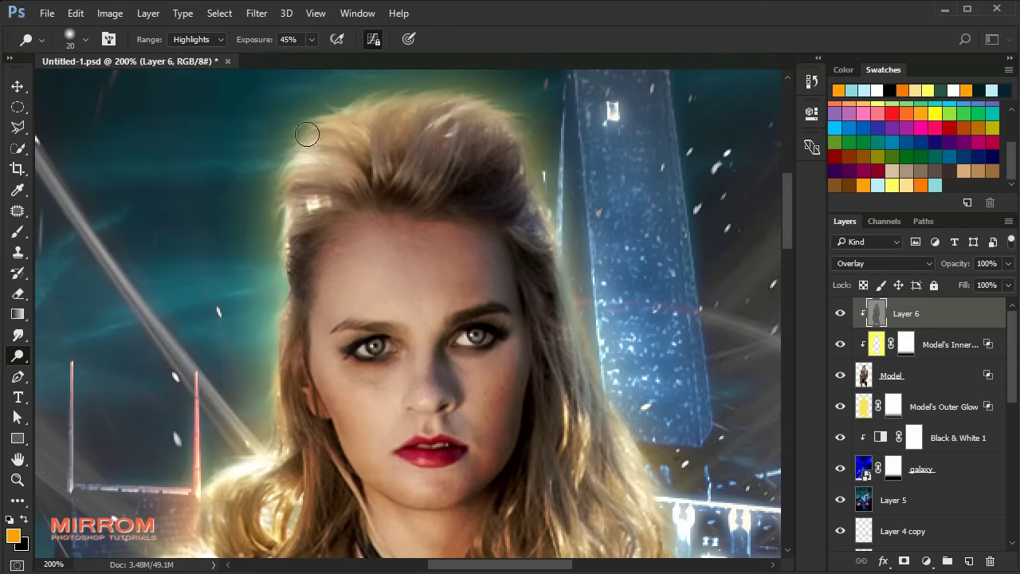
left_click_drag(331, 184, 430, 119)
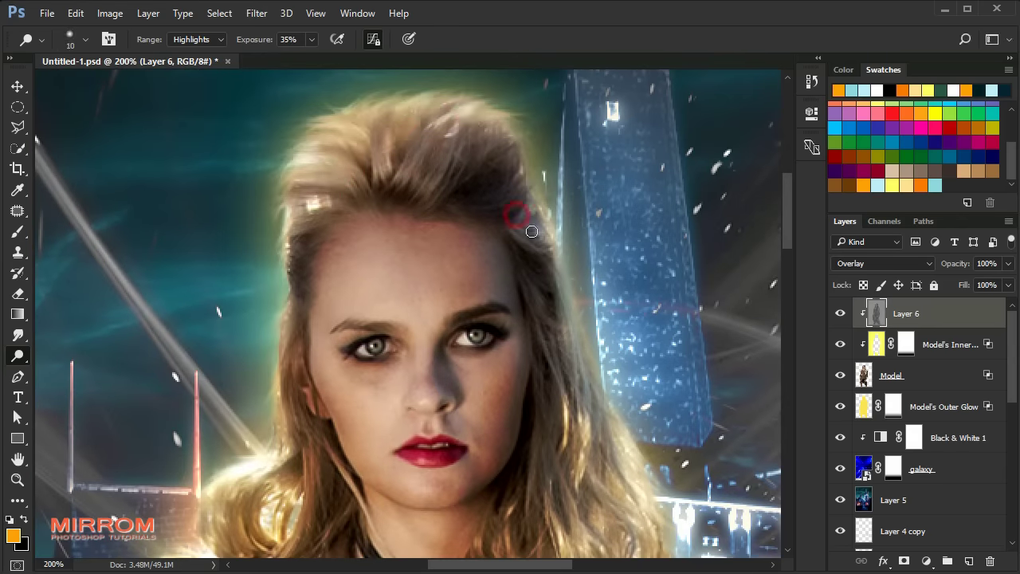
key("bracketright")
key("bracketright")
key("bracketright")
left_click_drag(379, 273, 410, 287)
key("bracketleft")
key("bracketleft")
key("bracketleft")
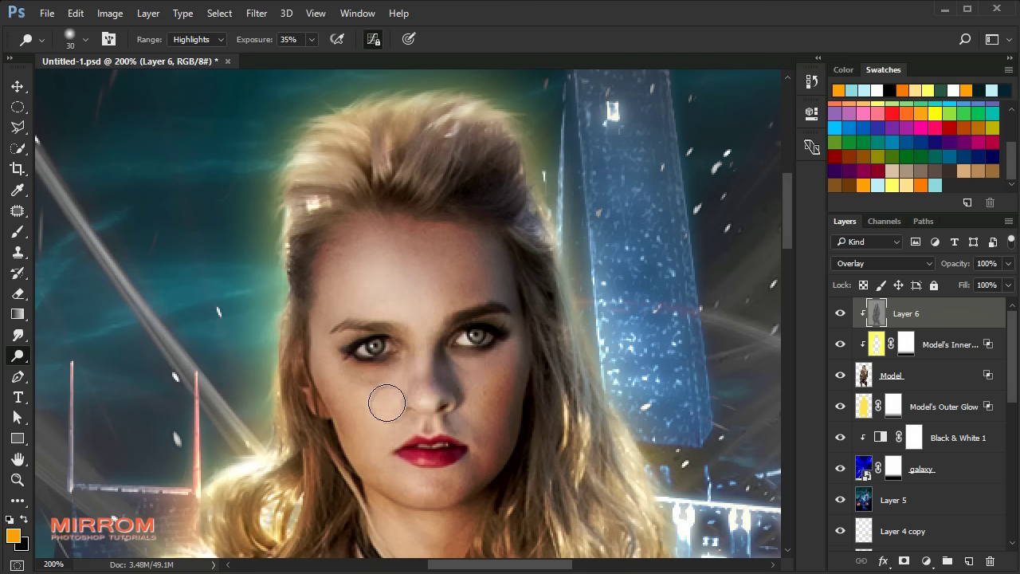
key("bracketleft")
Step: With a smaller brush, brighten the fine hair strands, curls and jacket edges
scroll(353, 421, "down", 5)
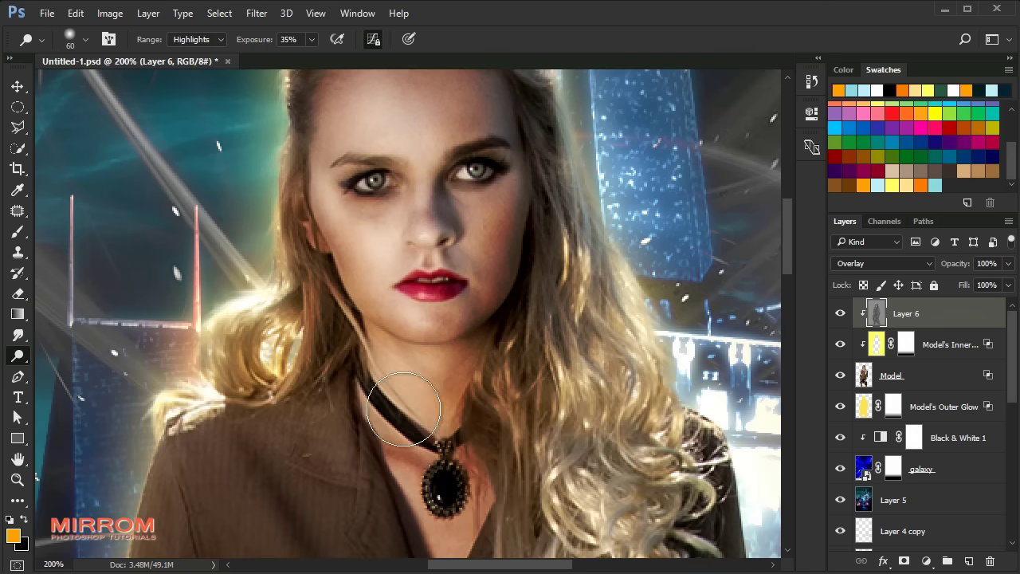
scroll(425, 365, "down", 2)
key("bracketleft")
key("bracketleft")
key("bracketleft")
mouse_move(239, 271)
left_mouse_down()
mouse_move(231, 335)
mouse_move(279, 104)
left_mouse_up()
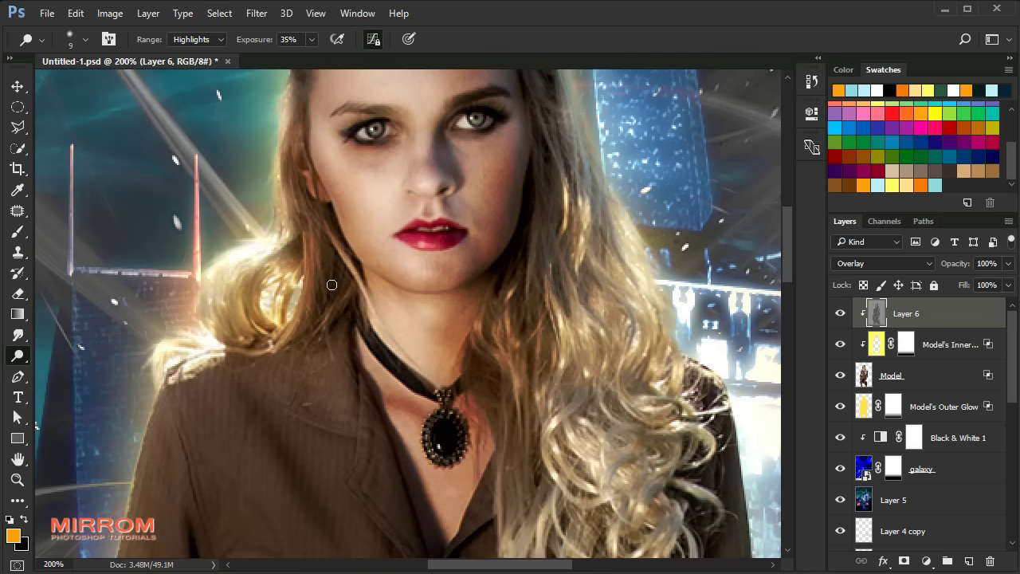
scroll(478, 303, "down", 3)
left_click_drag(583, 304, 605, 382)
left_click_drag(606, 239, 720, 242)
scroll(720, 241, "down", 2)
left_click_drag(582, 295, 586, 399)
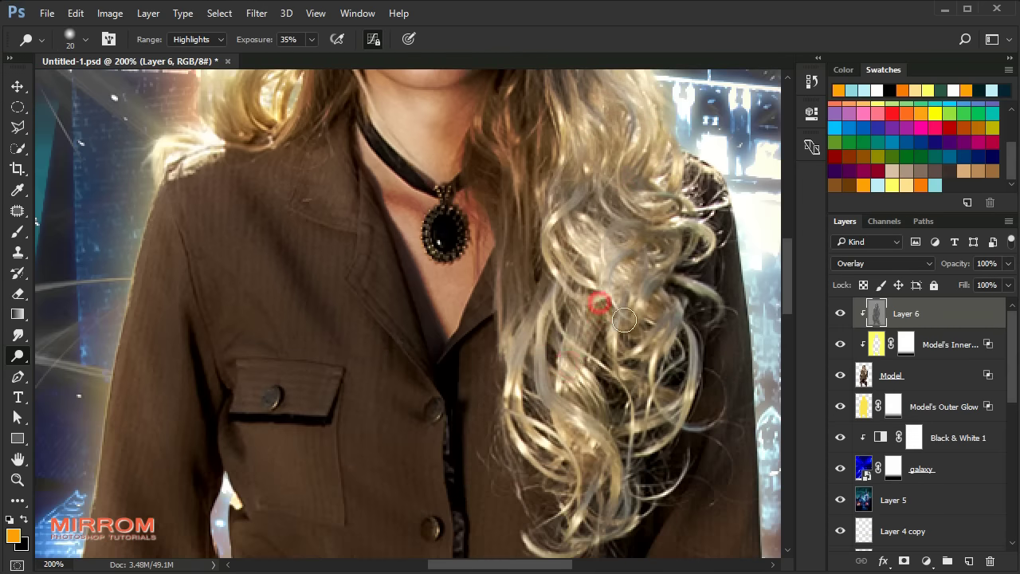
key("bracketright")
scroll(542, 397, "down", 1)
key("ctrl+minus")
key("ctrl+minus")
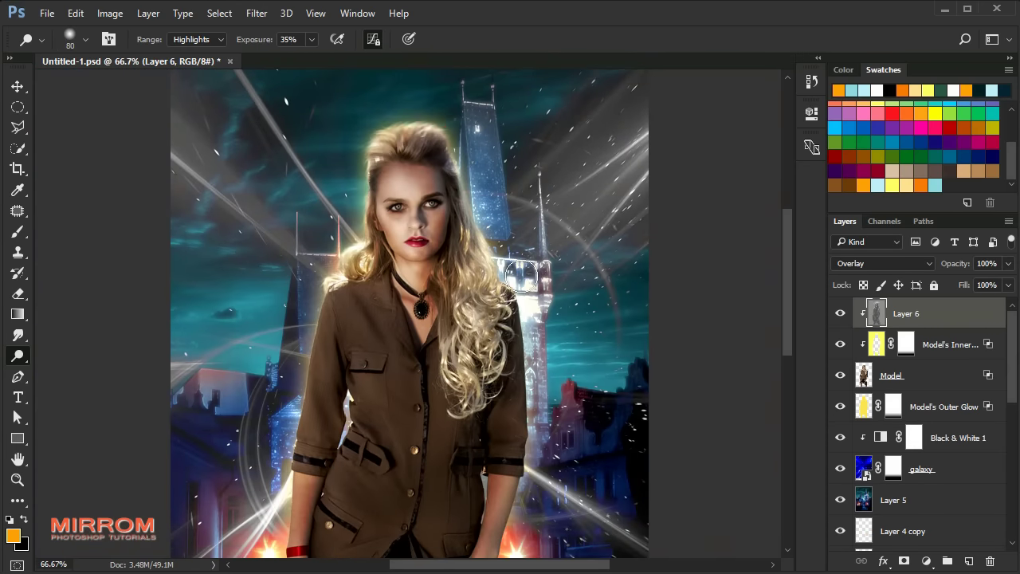
Step: With a larger brush, brighten the long highlight edges down the figure
key("bracketright")
key("bracketright")
key("bracketright")
key("bracketright")
key("bracketright")
key("bracketright")
left_click_drag(325, 279, 307, 447)
scroll(307, 446, "down", 3)
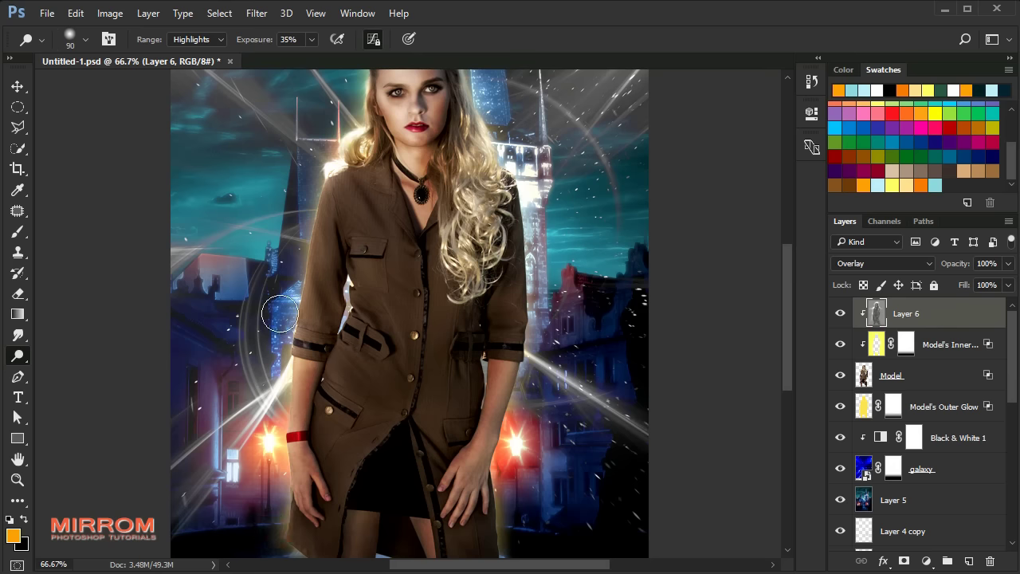
left_click_drag(537, 325, 515, 431)
key("bracketleft")
key("bracketleft")
key("bracketleft")
scroll(406, 467, "down", 4)
Step: Lower dodge exposure to 18% and brighten the hands with a small brush
key("1")
key("8")
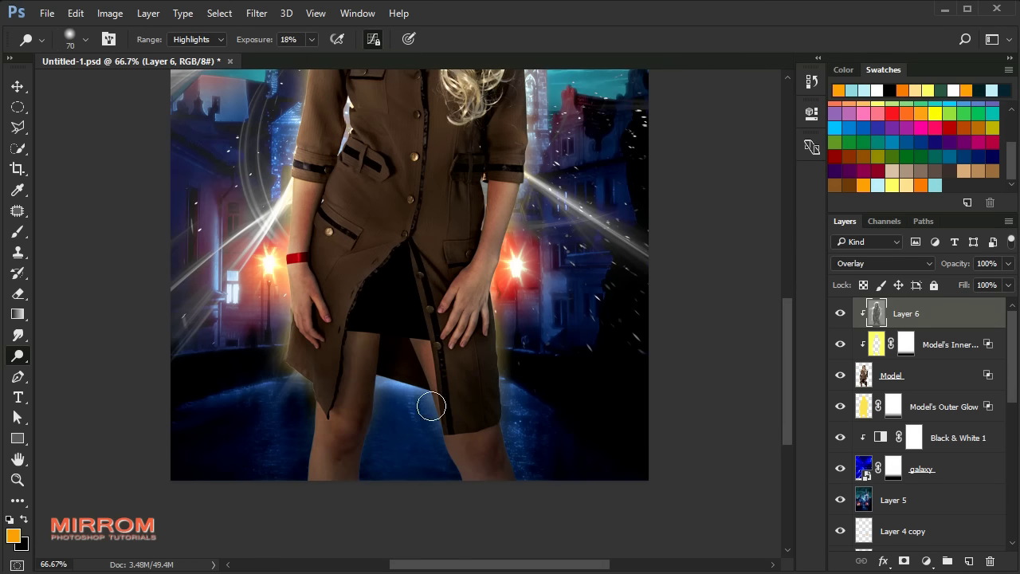
key("ctrl+plus")
key("ctrl+plus")
key("bracketleft")
key("bracketleft")
key("bracketleft")
scroll(497, 326, "down", 2)
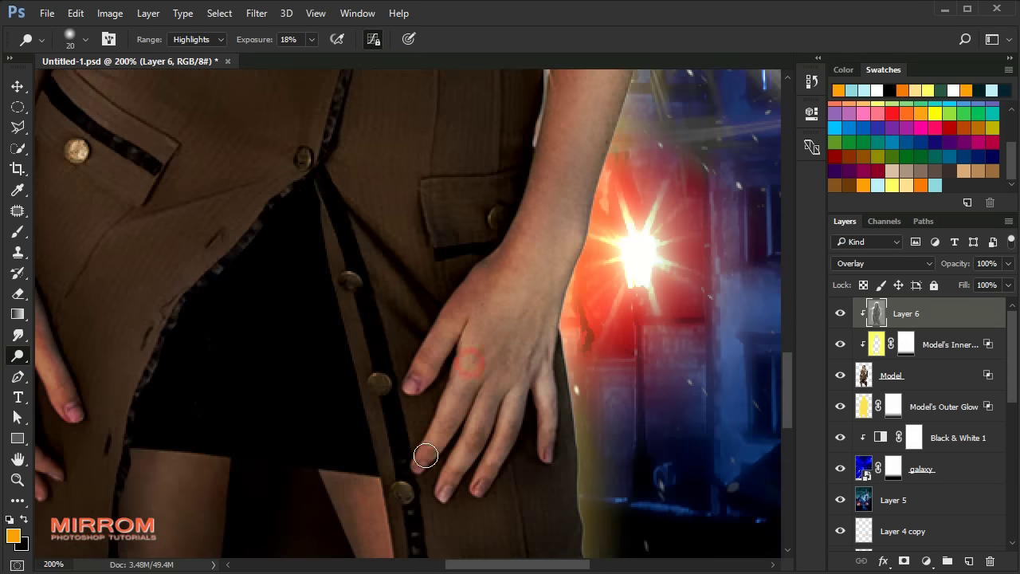
scroll(390, 438, "left", 3)
scroll(428, 346, "up", 1)
key("ctrl+0")
key("v")
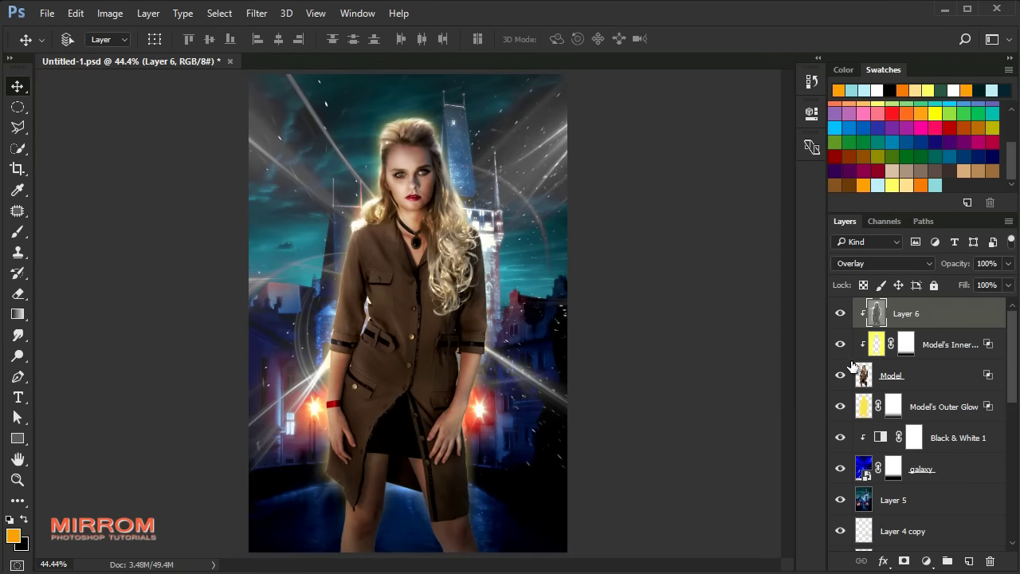
Step: Add a clipped Color Balance layer with Midtones set to +5, 0, +41
left_click(926, 561)
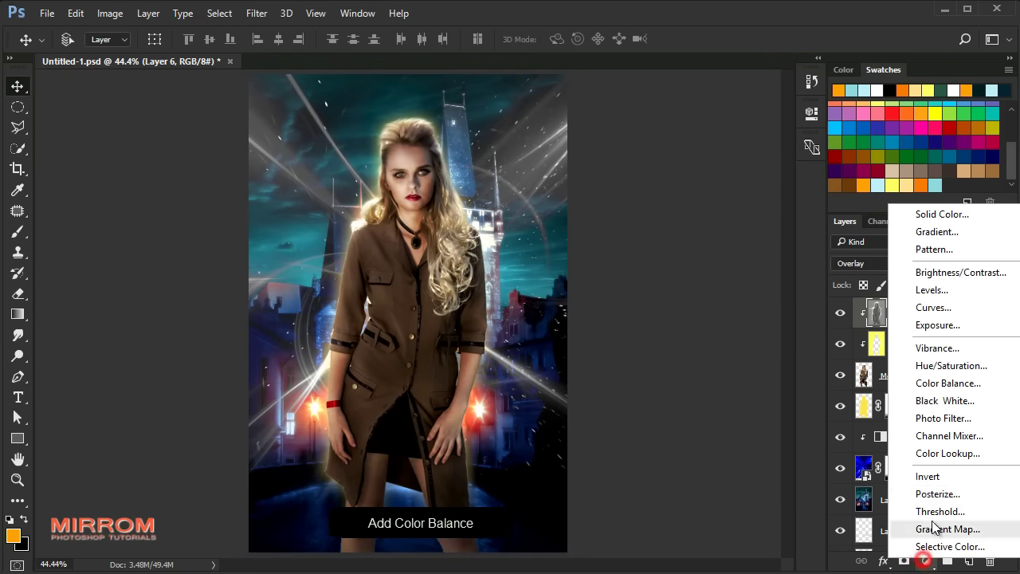
left_click(945, 384)
left_click(674, 370)
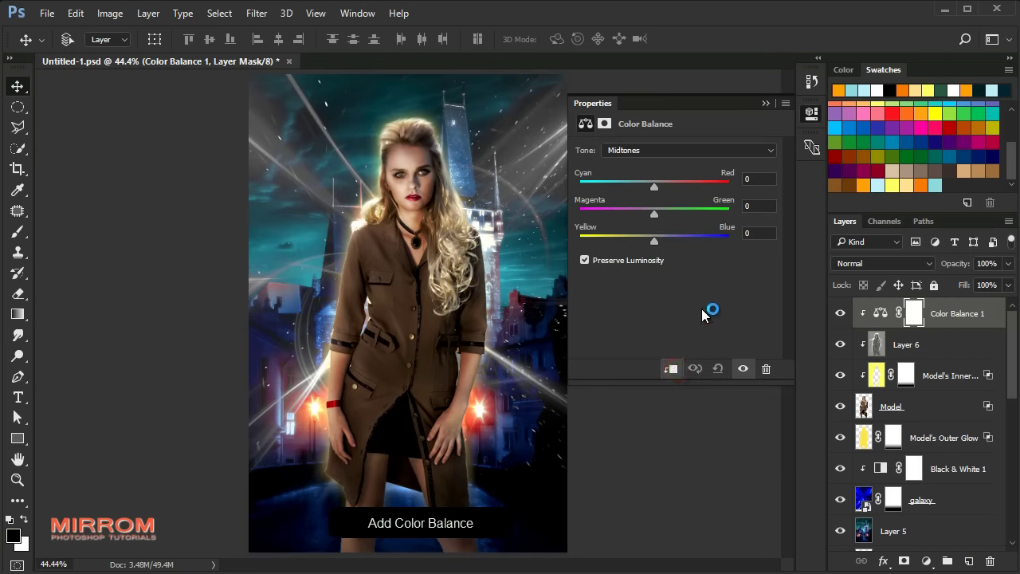
type("5")
left_click(763, 233)
type("+41")
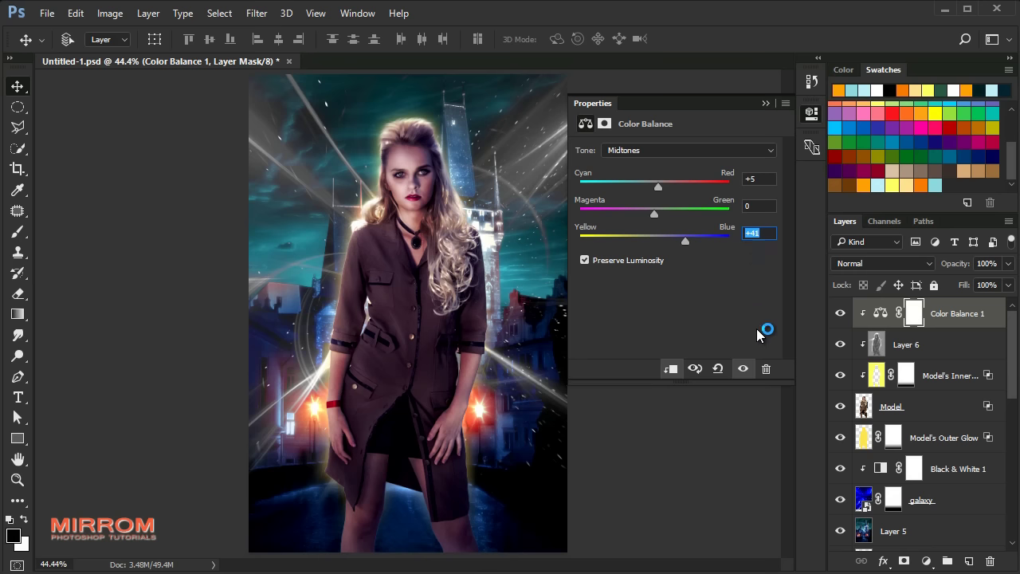
Step: Set Shadows blue to +3 and Highlights to -9, 0, -28
left_click(709, 152)
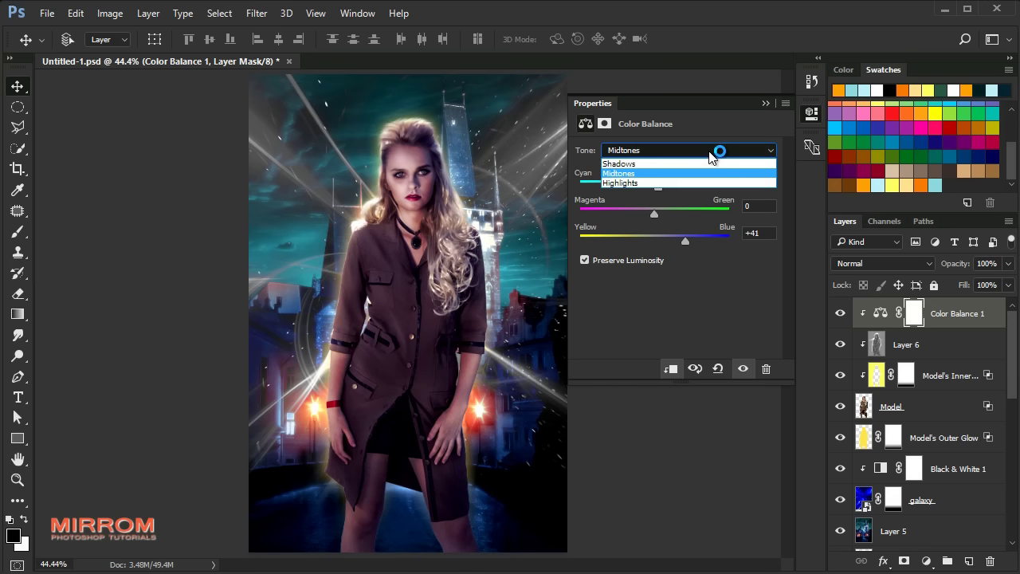
left_click(676, 166)
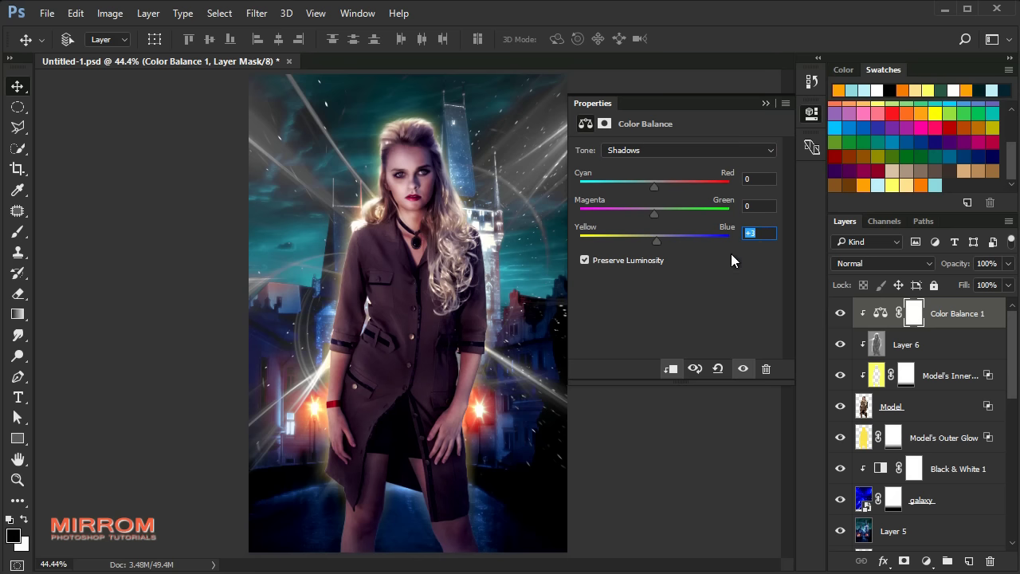
left_click(706, 151)
left_click(680, 178)
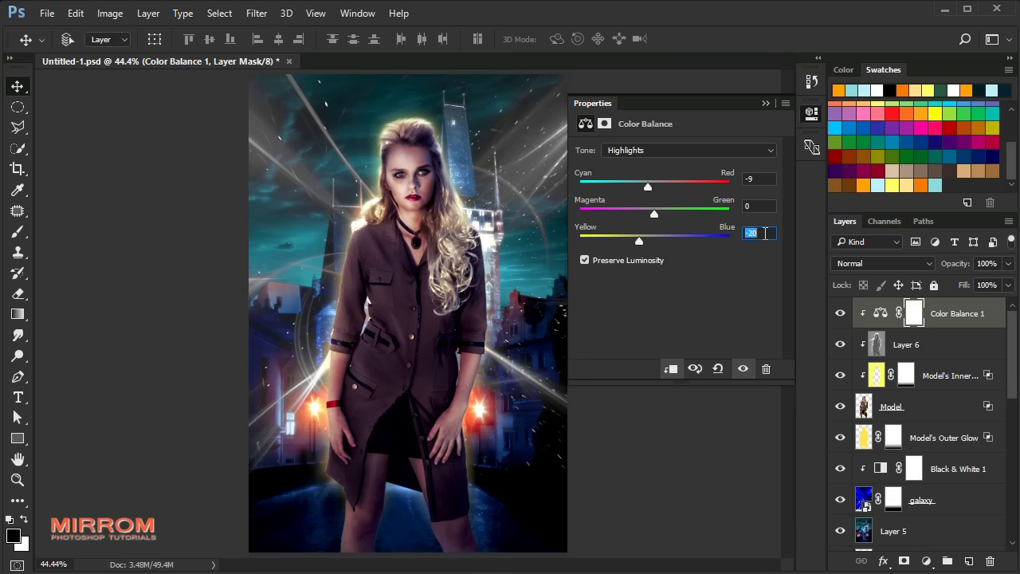
left_click(767, 104)
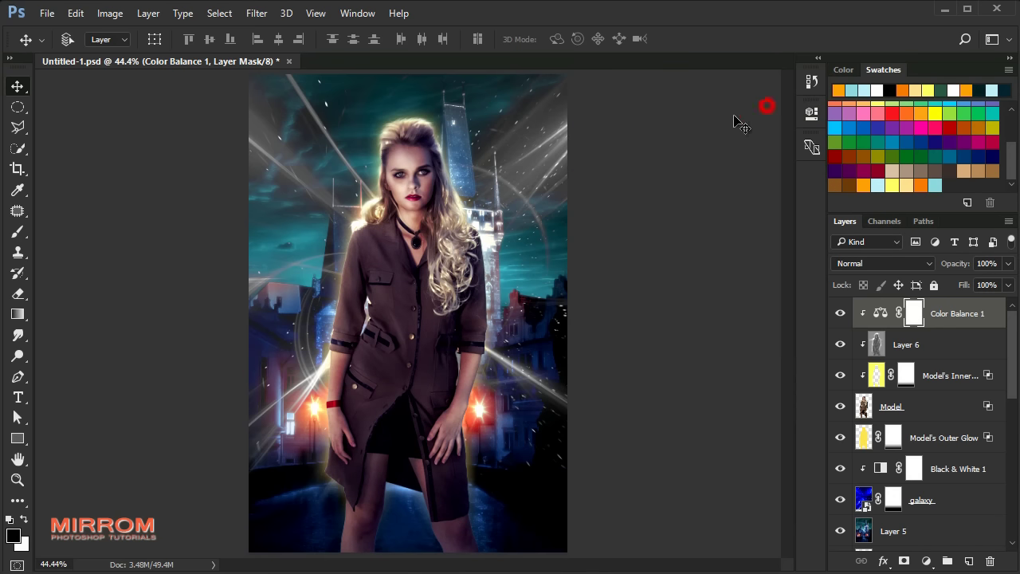
Step: Compare the Color Balance effect, then add a new layer above Black & White 1
left_click(841, 314)
left_click(841, 313)
left_click(936, 420)
left_click(925, 447)
left_click(948, 466)
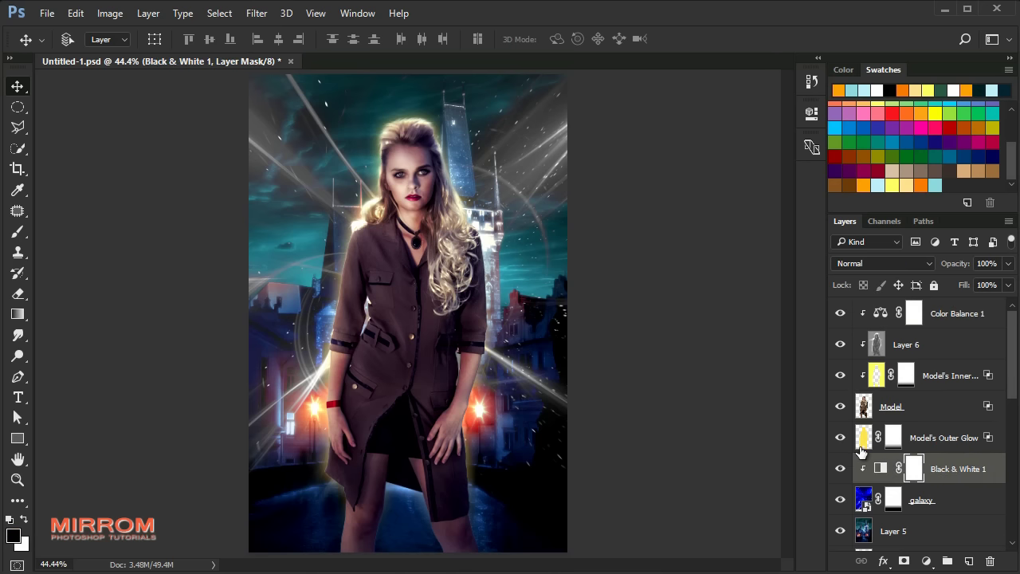
left_click(845, 440)
left_click(967, 562)
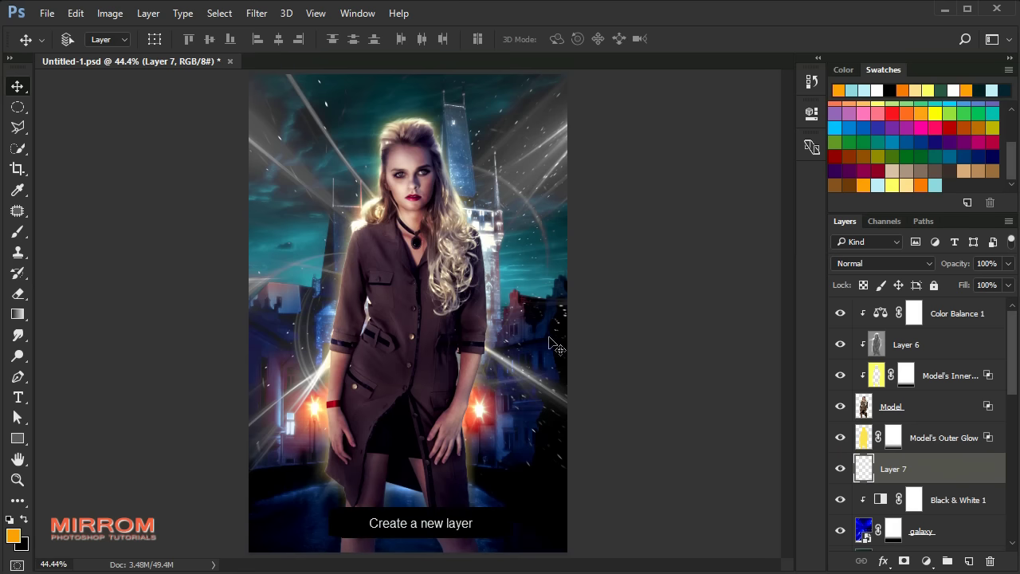
Step: Paint an orange glow around the model with the 1503 px textured brush
key("b")
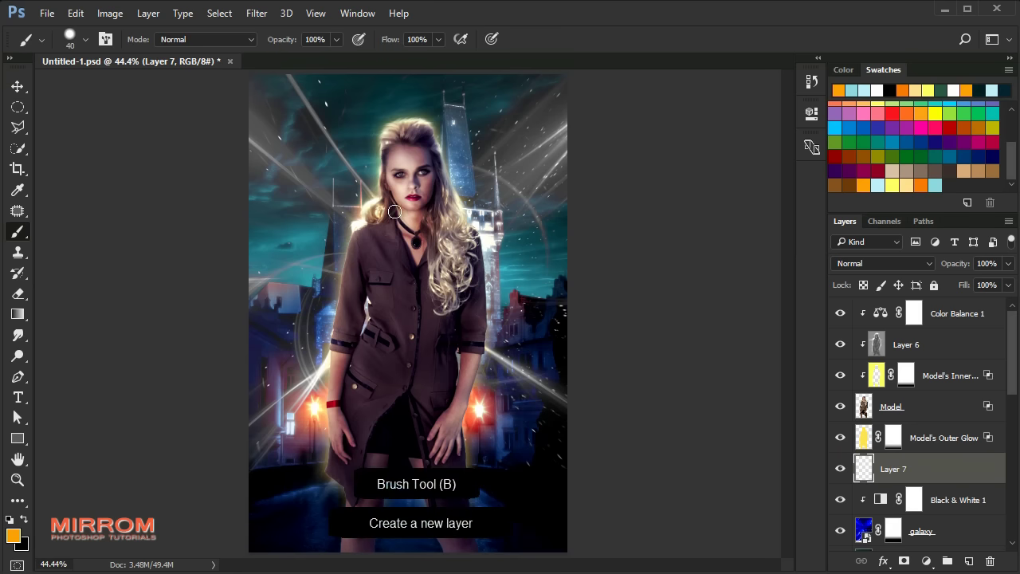
right_click(368, 145)
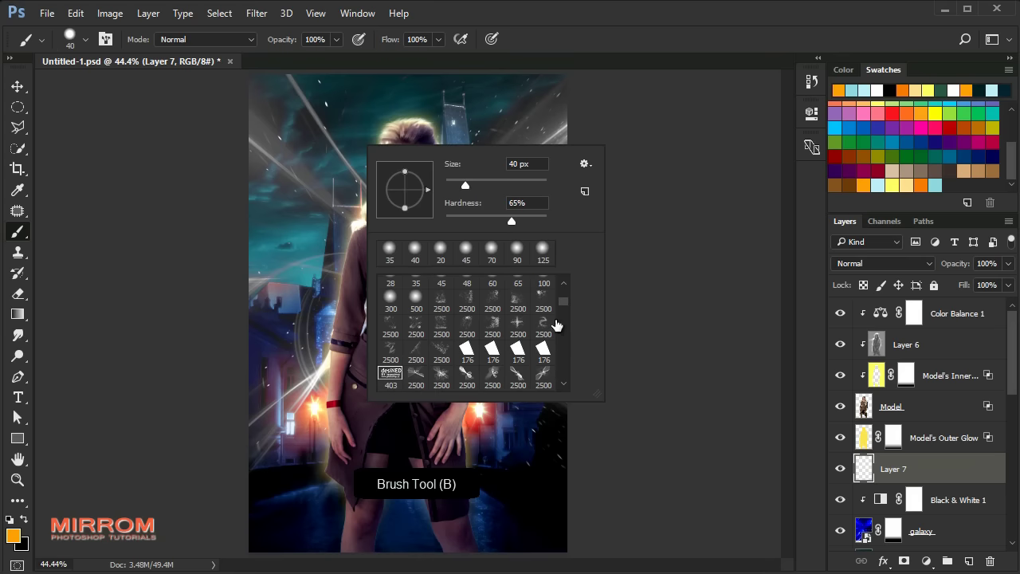
mouse_move(560, 300)
left_mouse_down()
mouse_move(566, 373)
mouse_move(570, 325)
left_mouse_up()
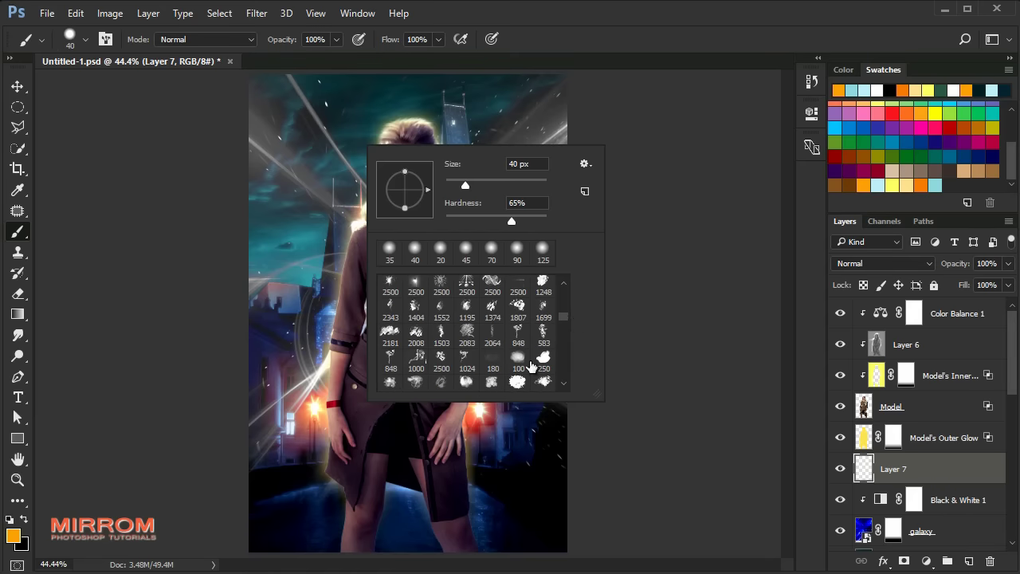
left_click(441, 339)
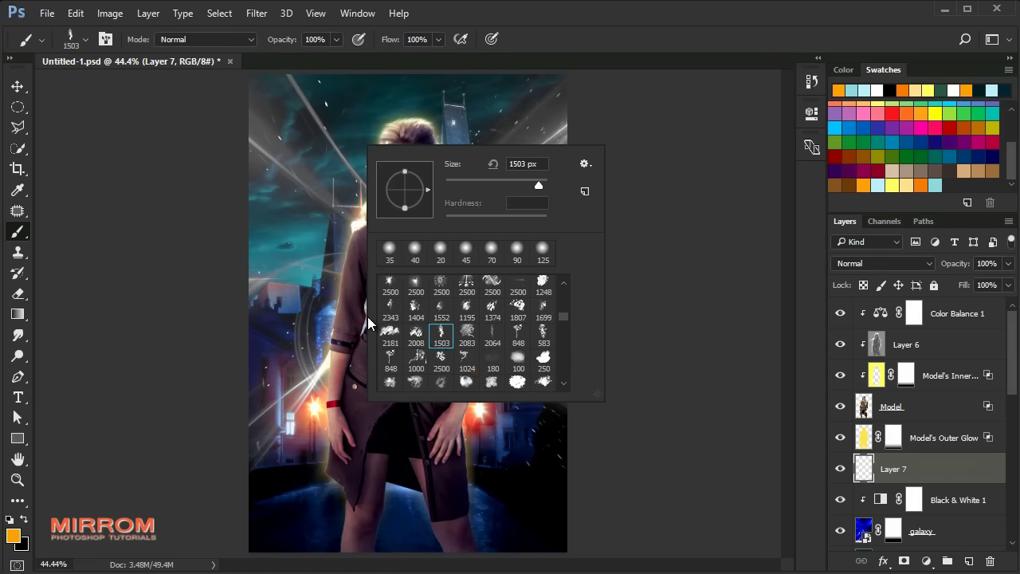
key("Return")
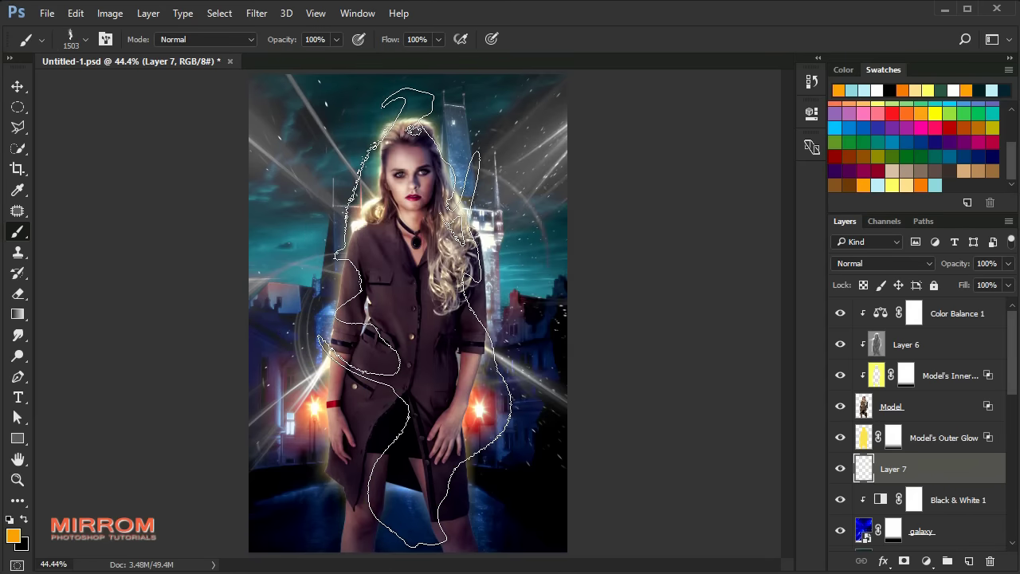
left_click(411, 341)
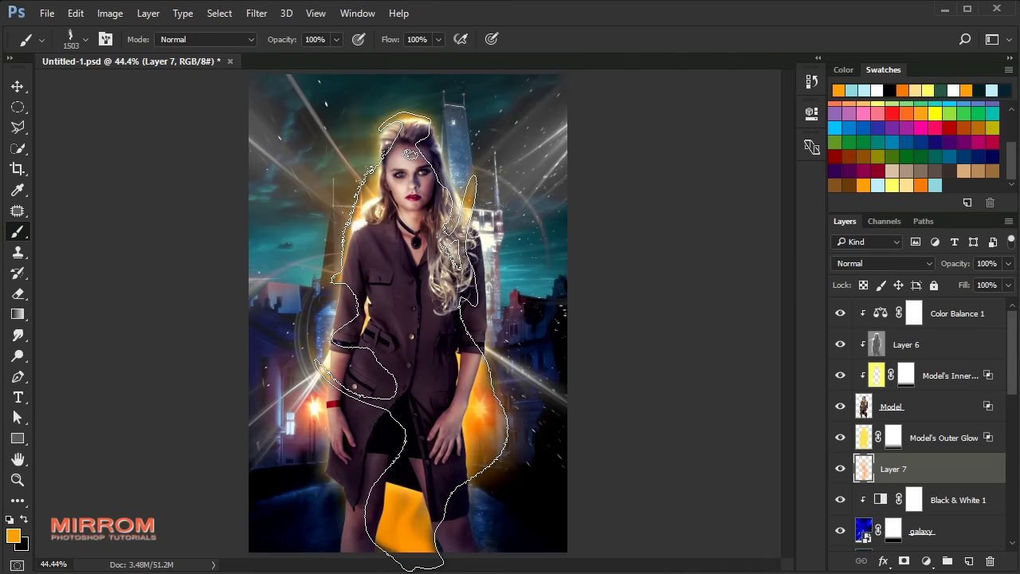
Step: Scale the glow on Layer 7 to 113% and stretch it wider horizontally
key("v")
key("ctrl+t")
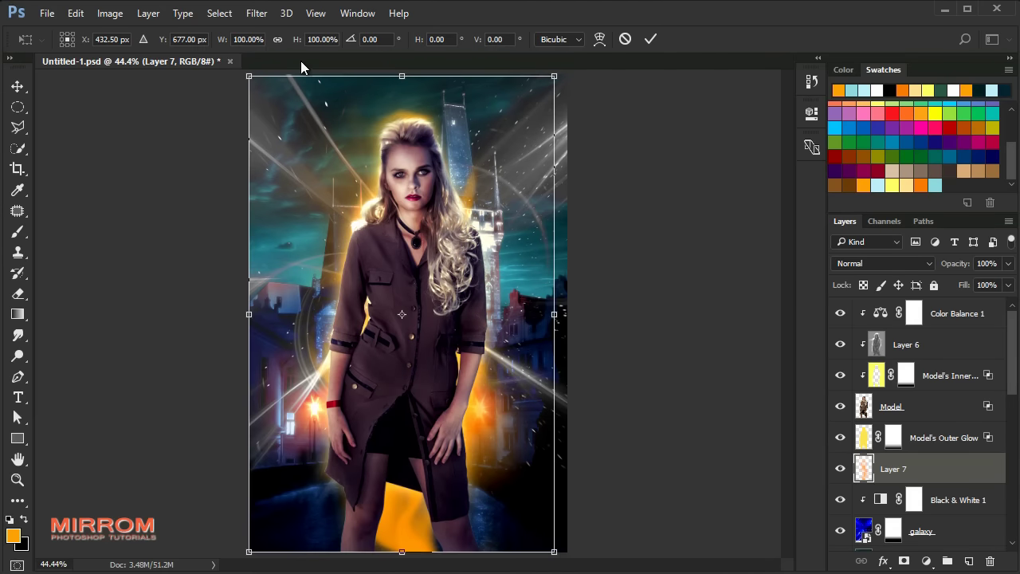
left_click_drag(227, 42, 237, 40)
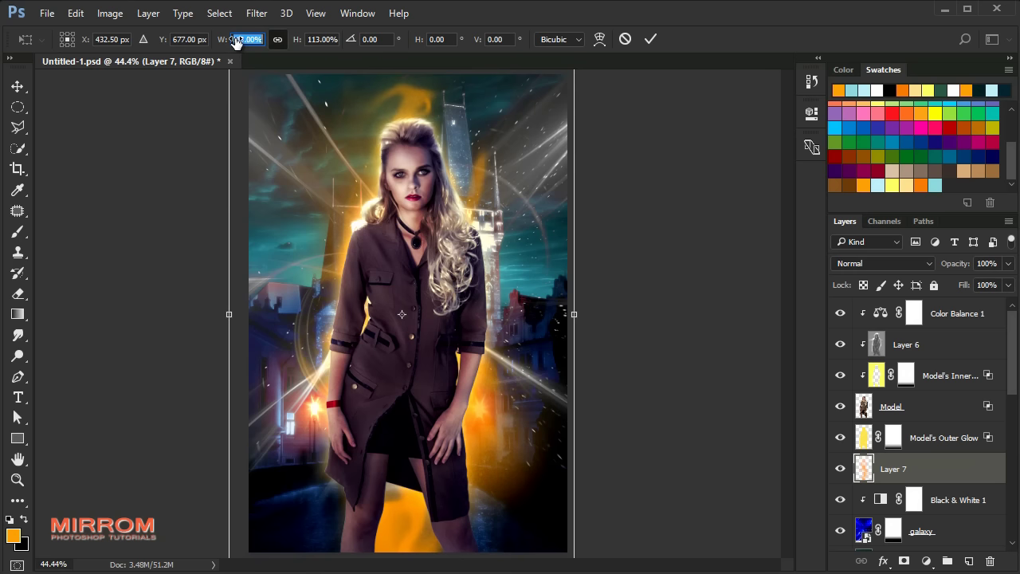
left_click_drag(230, 314, 216, 314)
left_click_drag(574, 314, 582, 314)
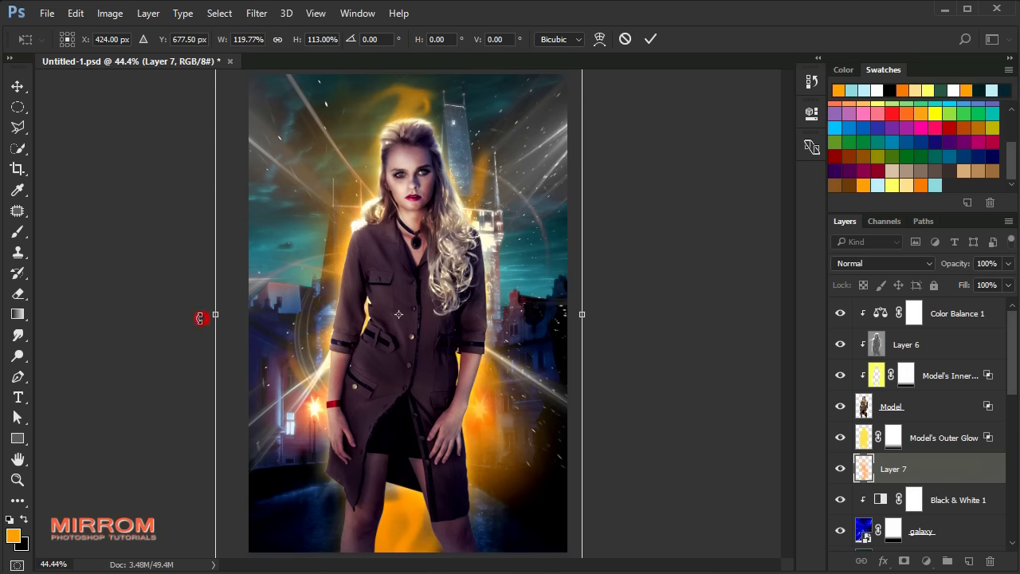
left_click_drag(210, 318, 193, 314)
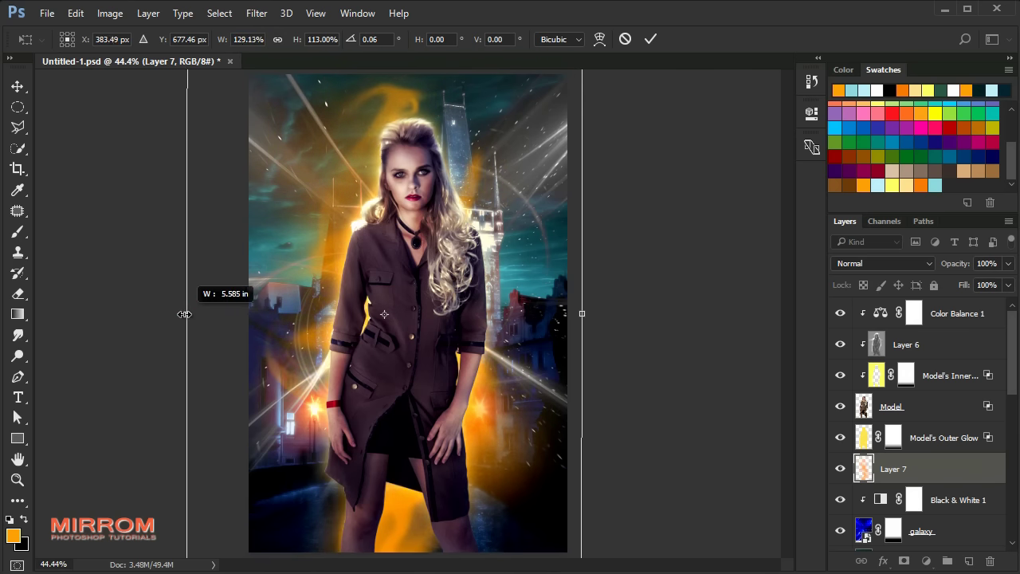
key("Return")
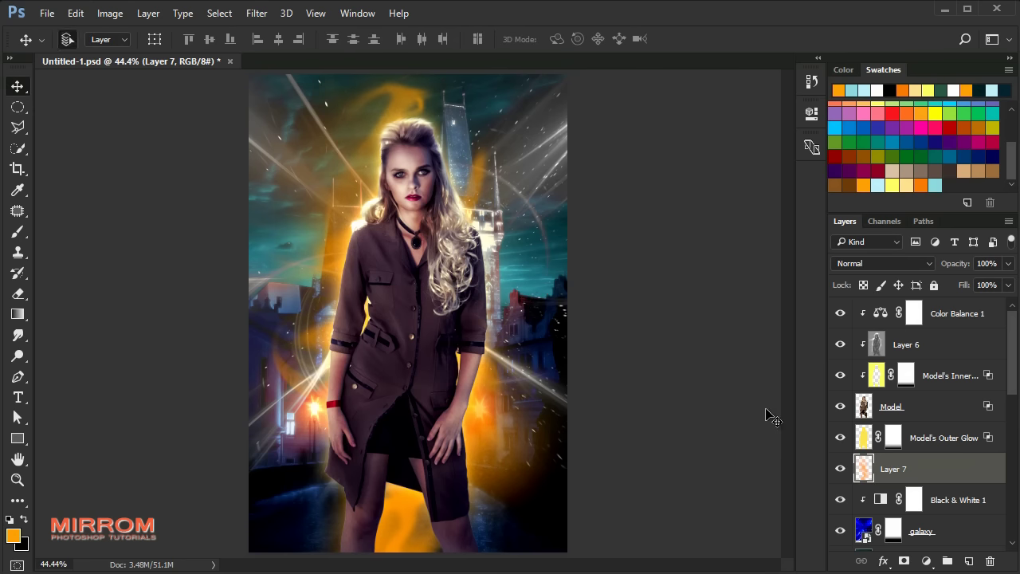
key("ctrl+plus")
scroll(613, 556, "right", 3)
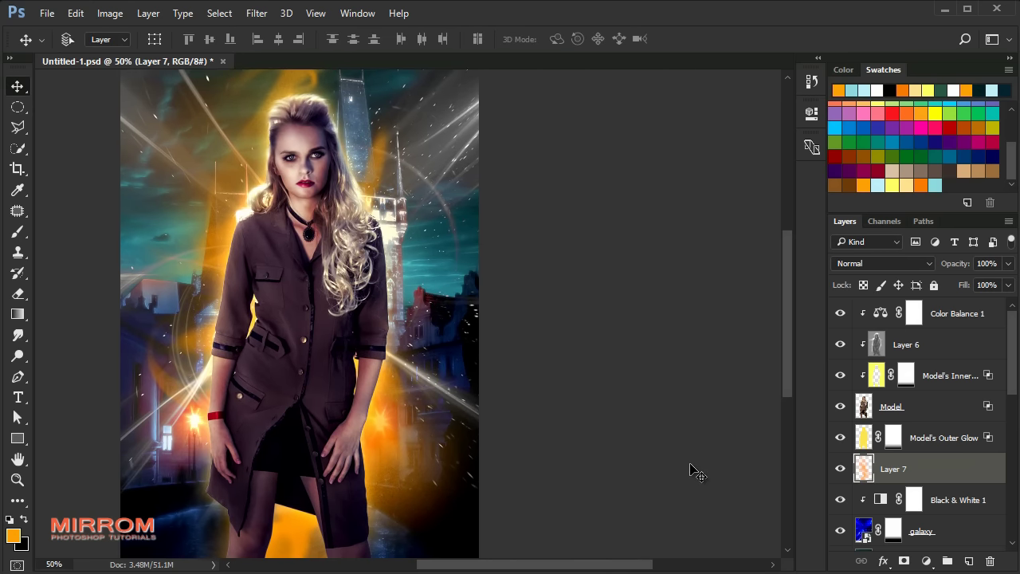
Step: Set Layer 7 fill to 0% and add an orange Linear Dodge (Add) Color Overlay at 93%
left_click_drag(901, 291, 881, 292)
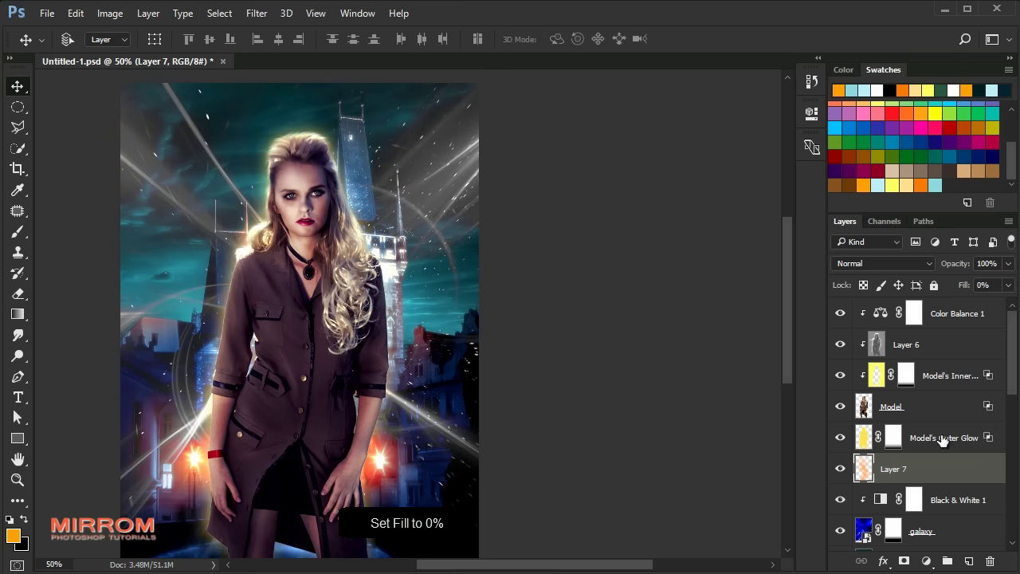
left_click(884, 561)
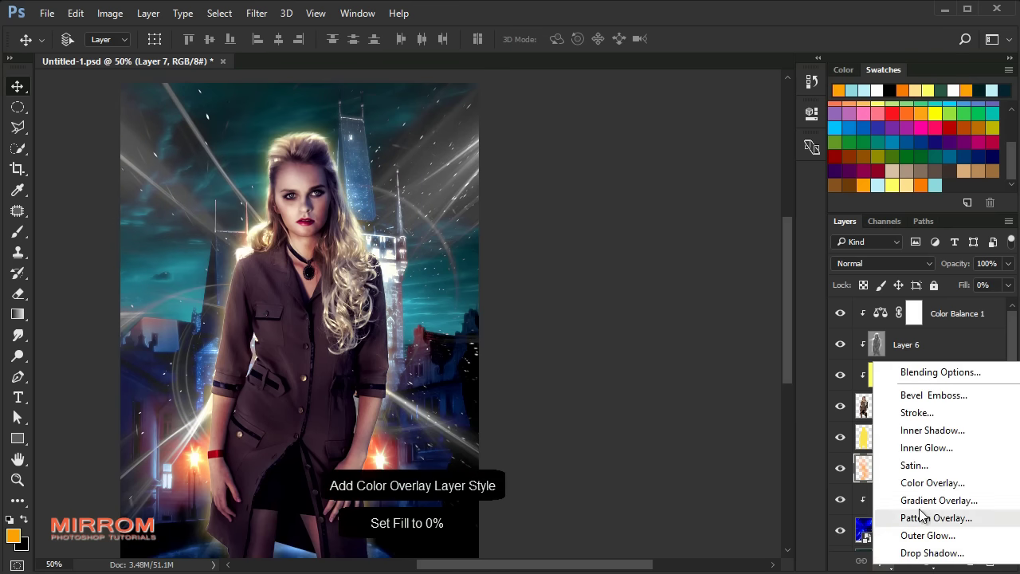
left_click(917, 483)
left_click_drag(691, 177, 666, 214)
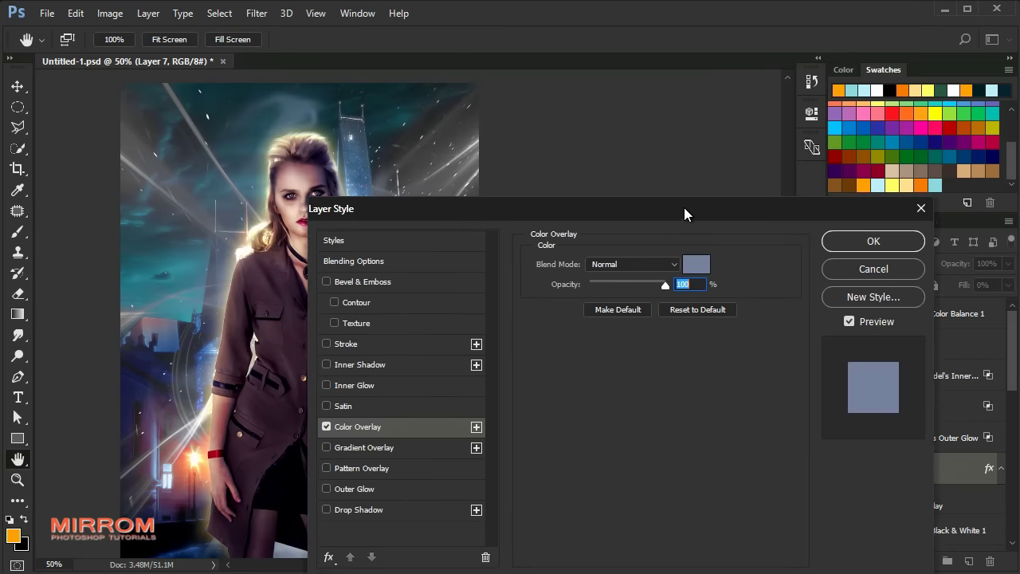
left_click(682, 266)
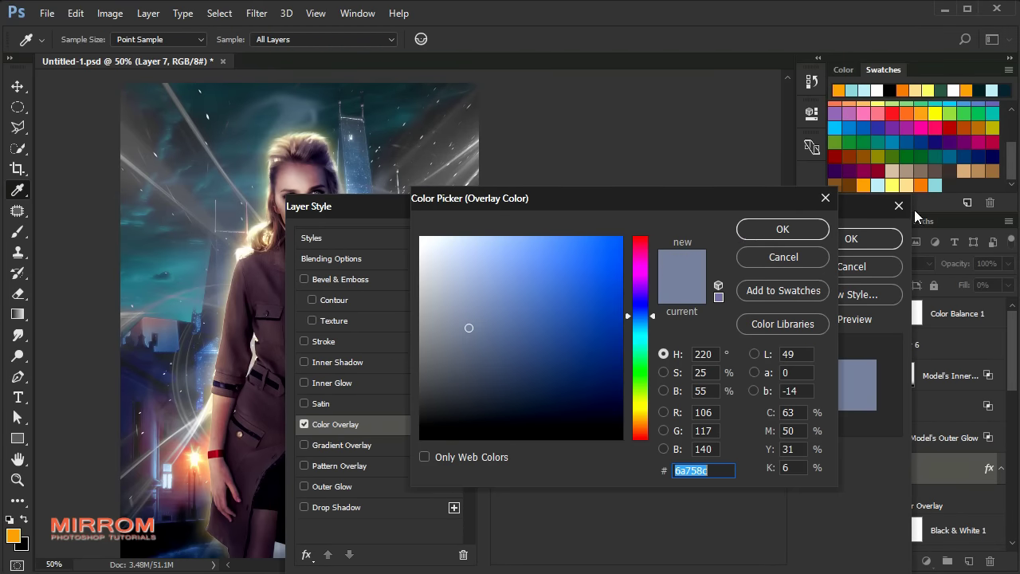
left_click(922, 186)
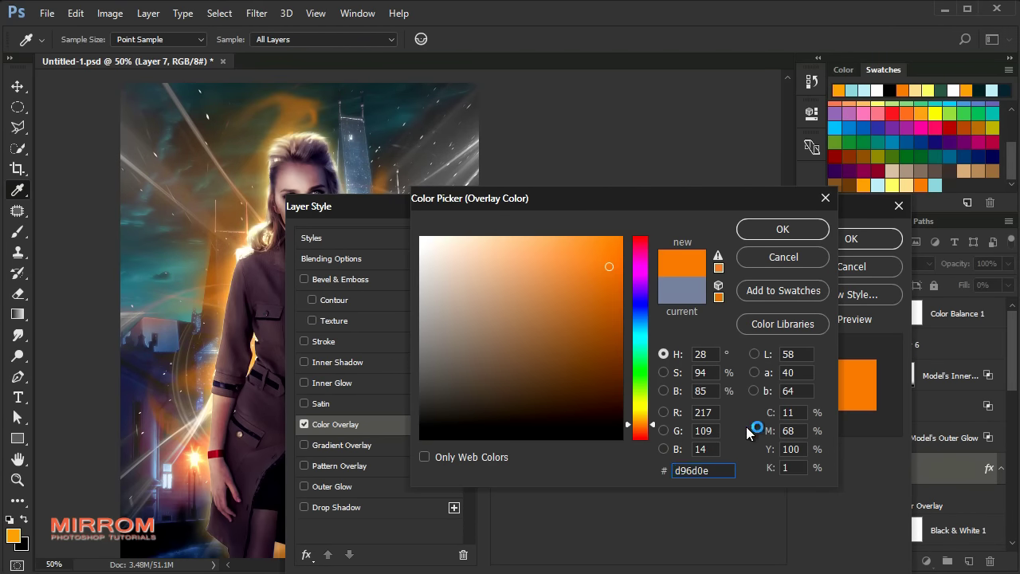
left_click(761, 233)
left_click(632, 262)
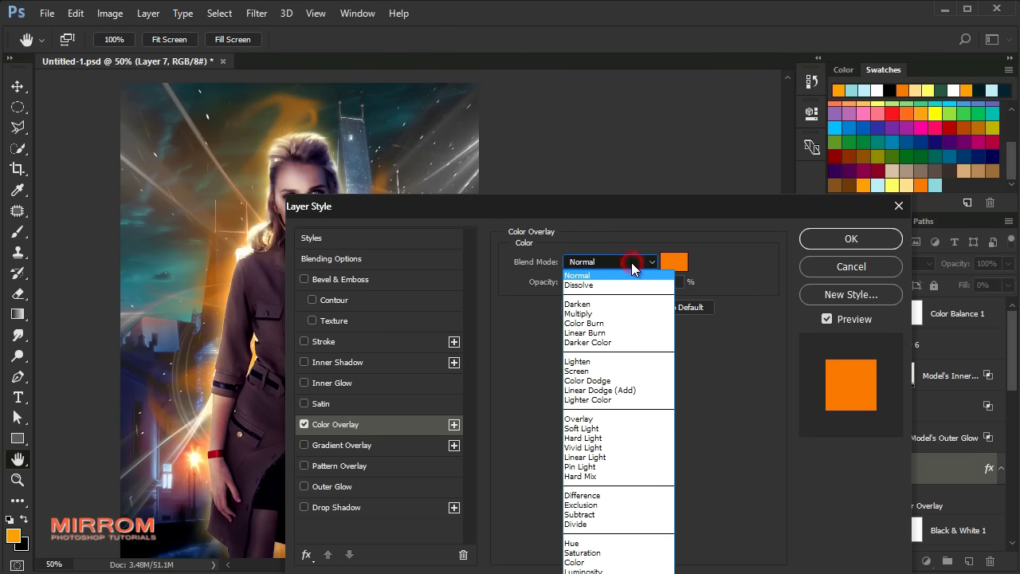
left_click(634, 390)
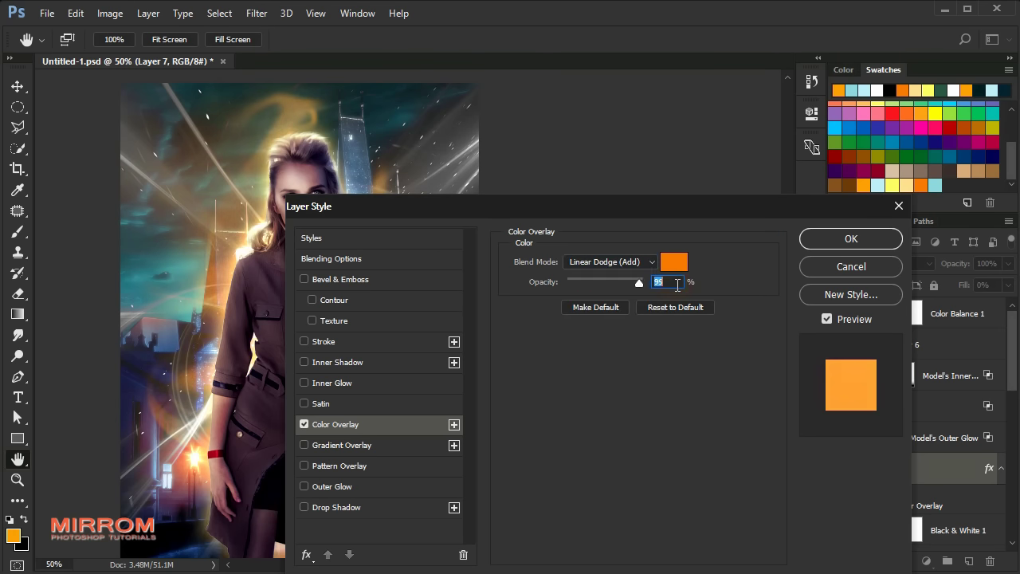
key("Down")
key("Down")
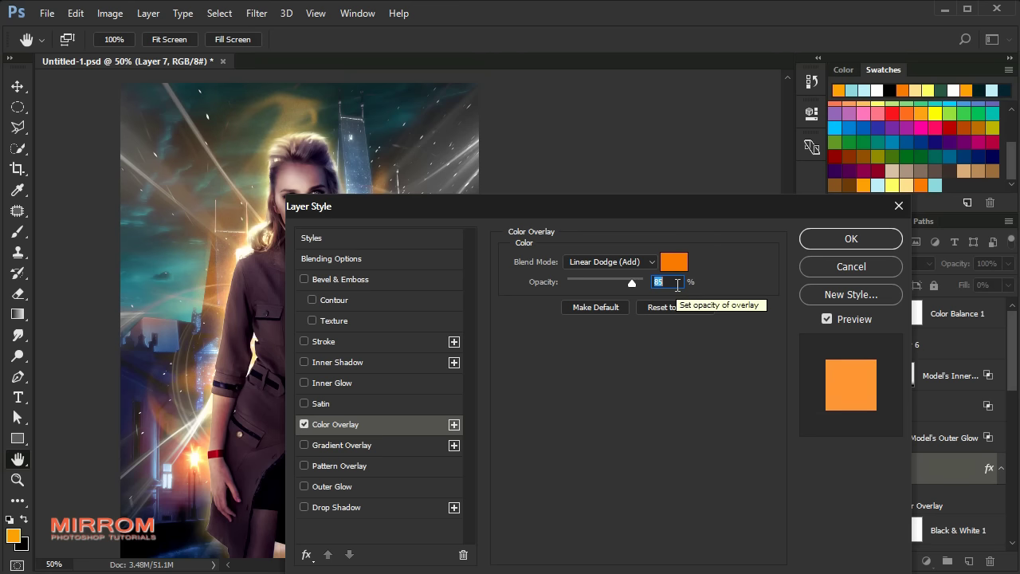
left_click(847, 241)
Step: Add a layer mask to Layer 7 and fade its bottom with a black gradient
scroll(650, 314, "down", 2)
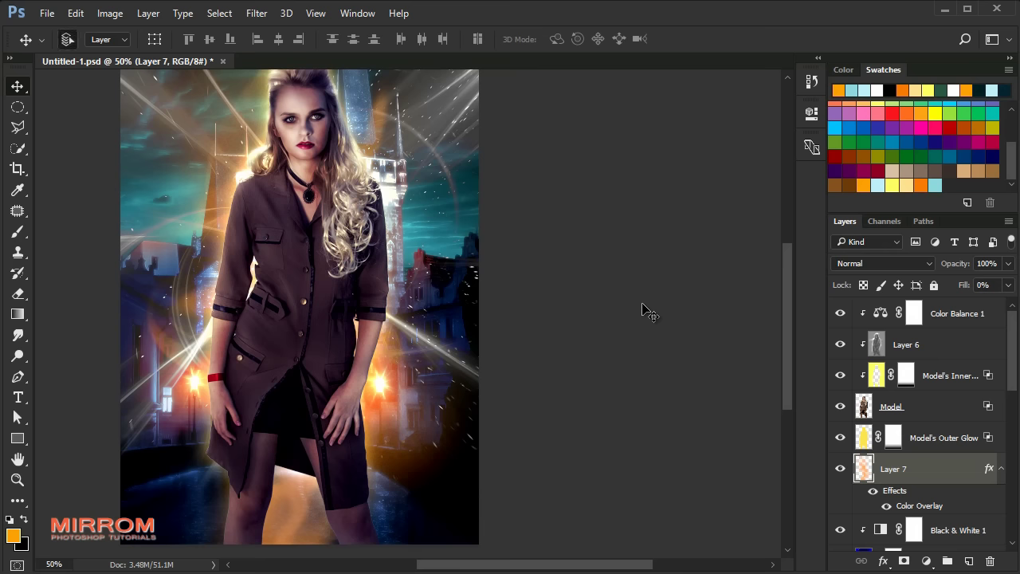
key("ctrl+minus")
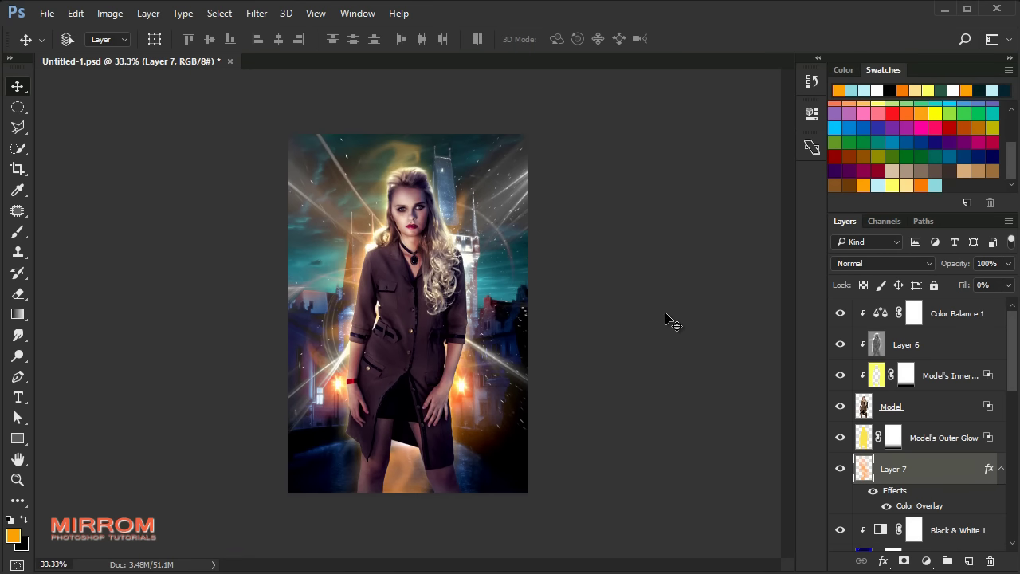
left_click(904, 561)
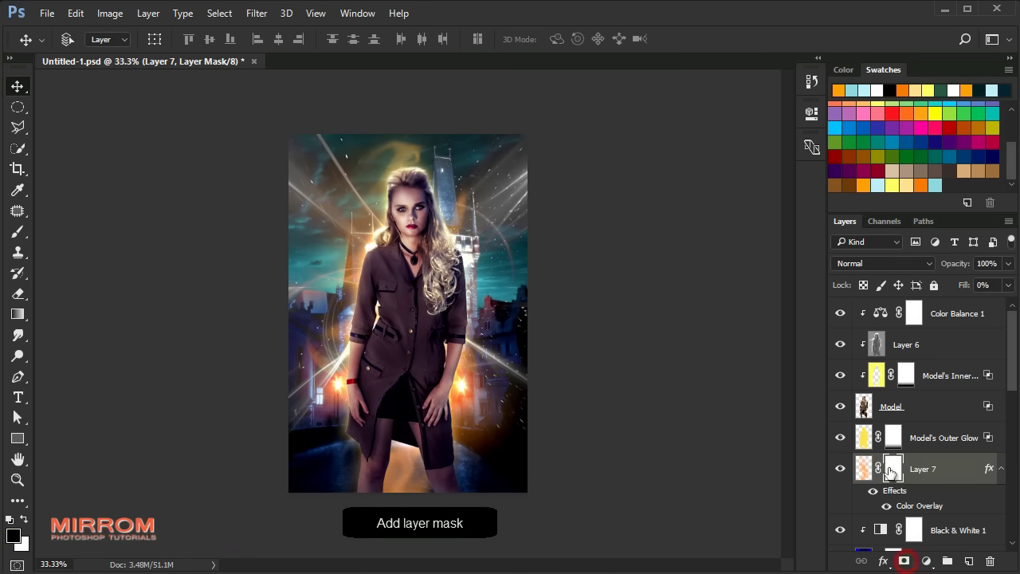
left_click(18, 314)
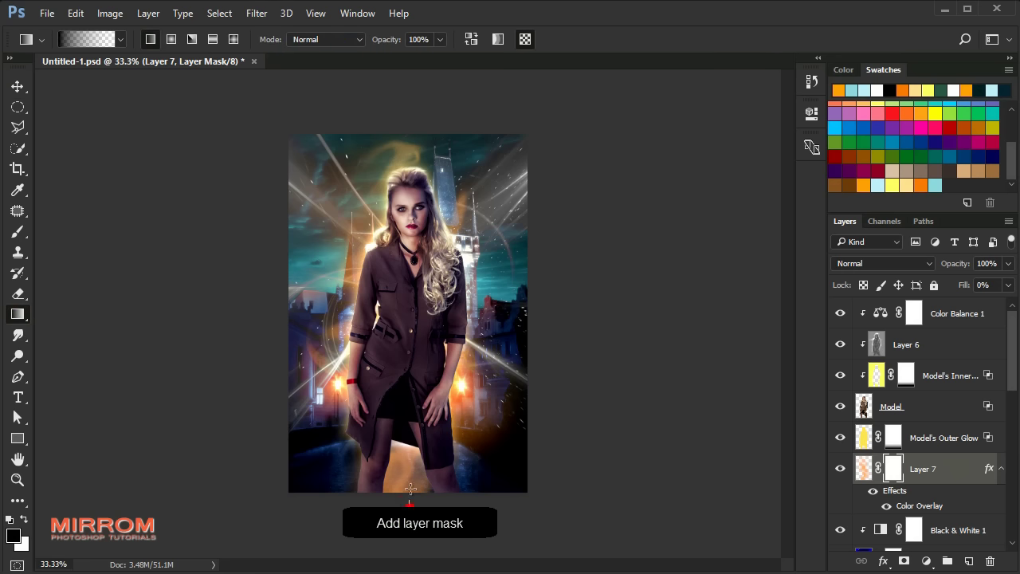
left_click_drag(411, 488, 416, 419)
left_click_drag(400, 437, 412, 444)
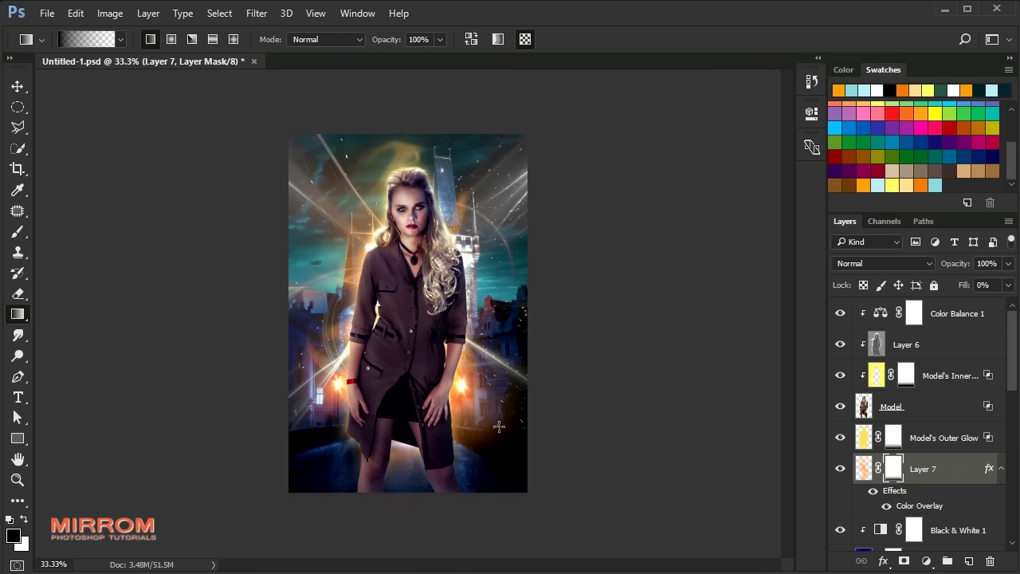
Step: Select Color Balance 1 and add a new empty Layer 8 above it
key("v")
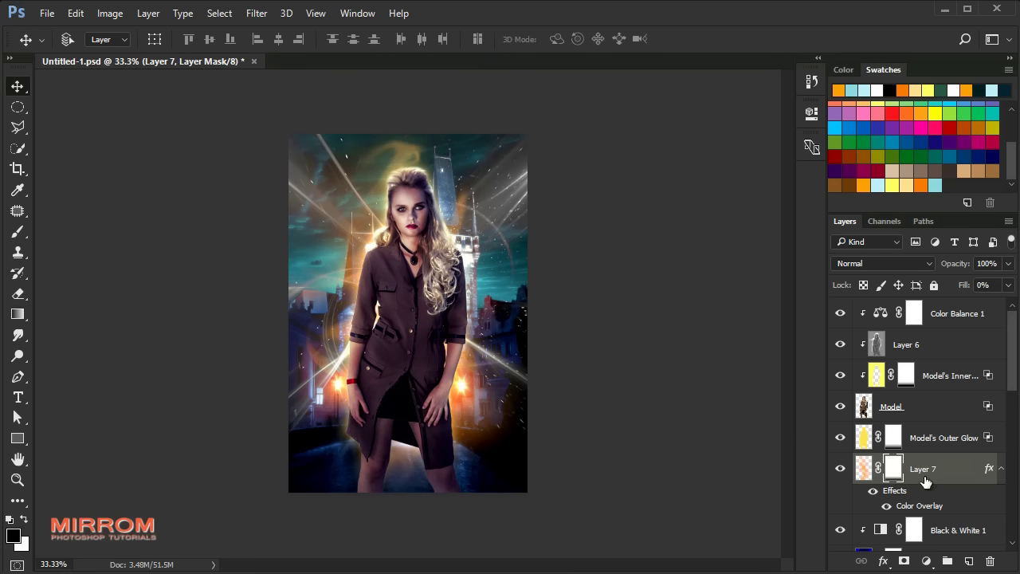
left_click(1000, 470)
left_click(965, 316)
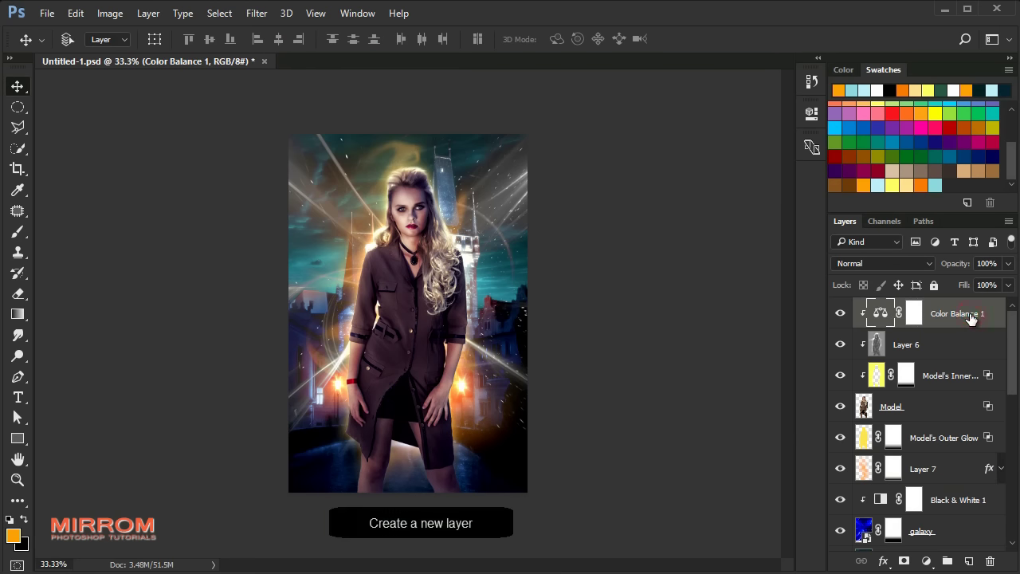
left_click(969, 561)
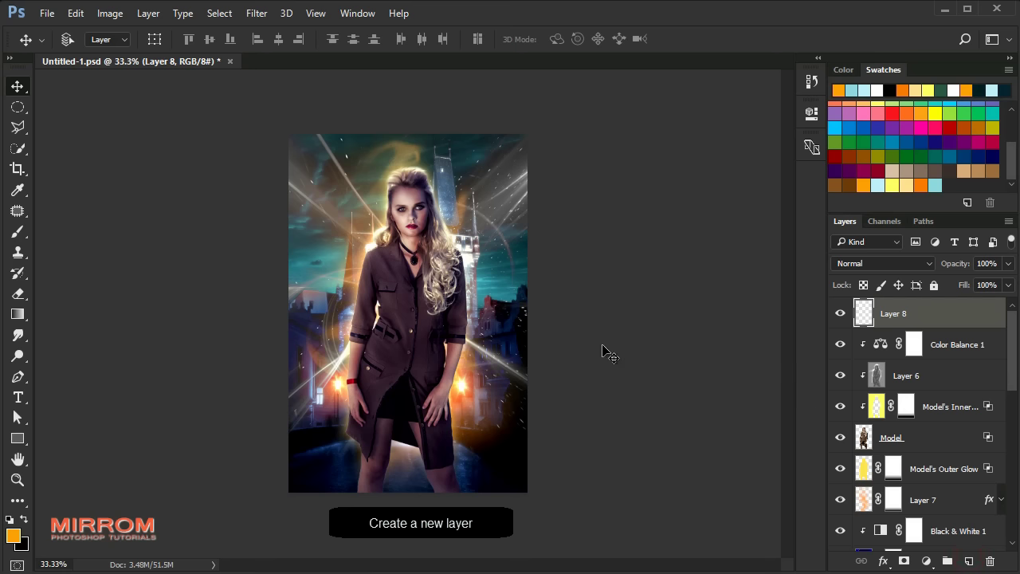
Step: Paint an orange glow with a large soft round brush near the left shoulder, then set fill to 0%
key("b")
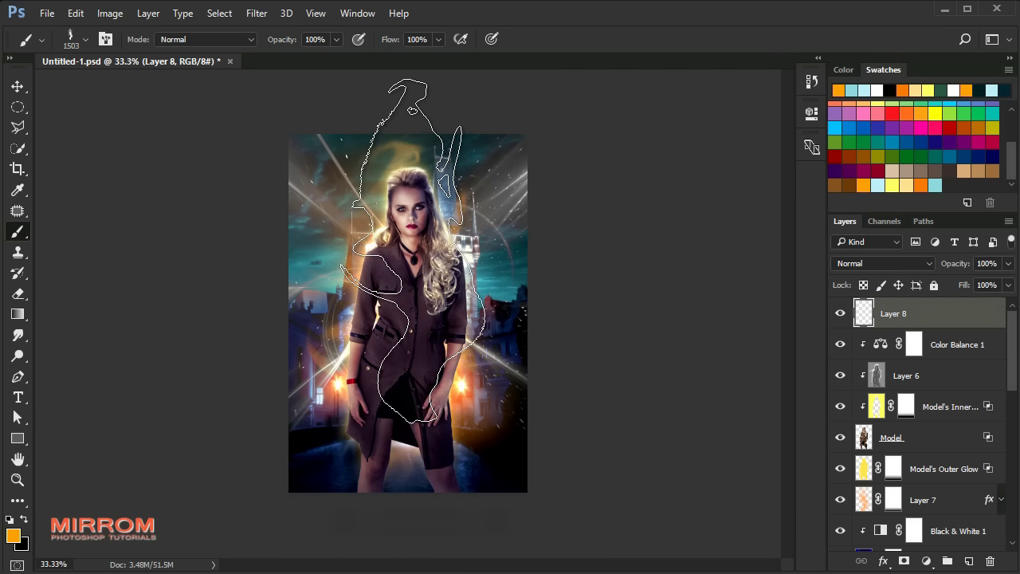
right_click(412, 250)
left_click(479, 361)
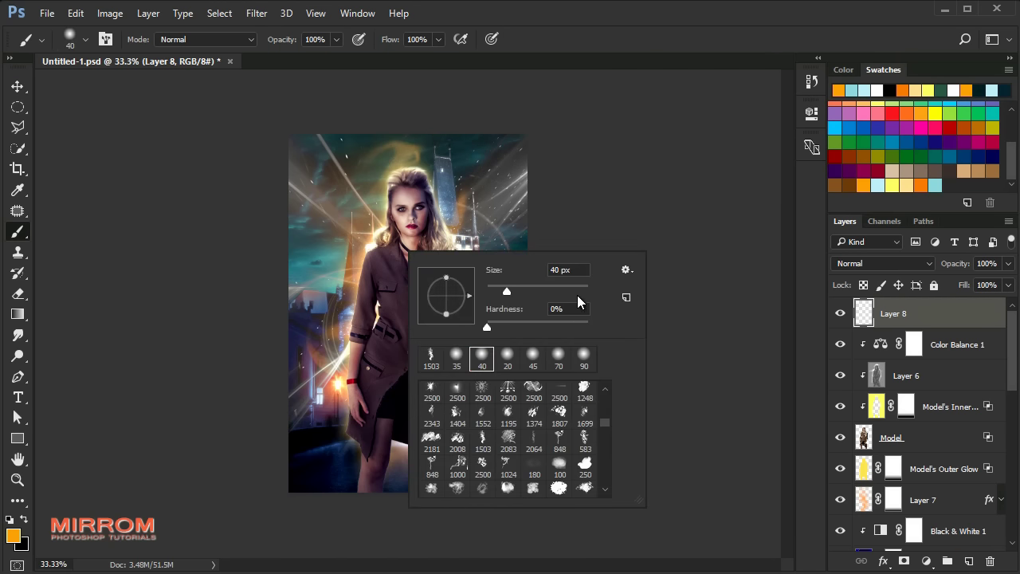
left_click_drag(507, 292, 537, 292)
key("Return")
left_click(388, 206)
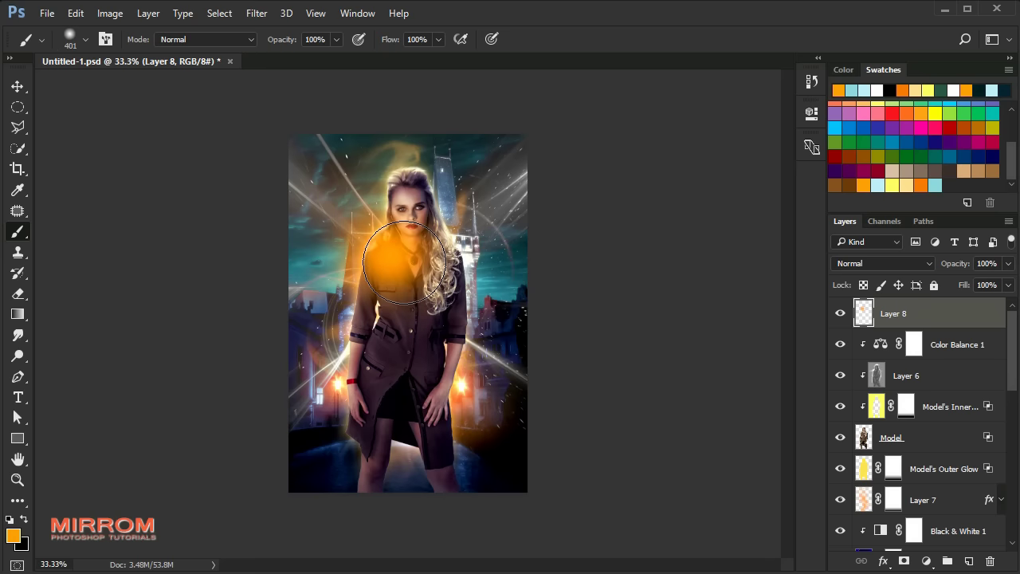
key("v")
left_click_drag(398, 231, 394, 250)
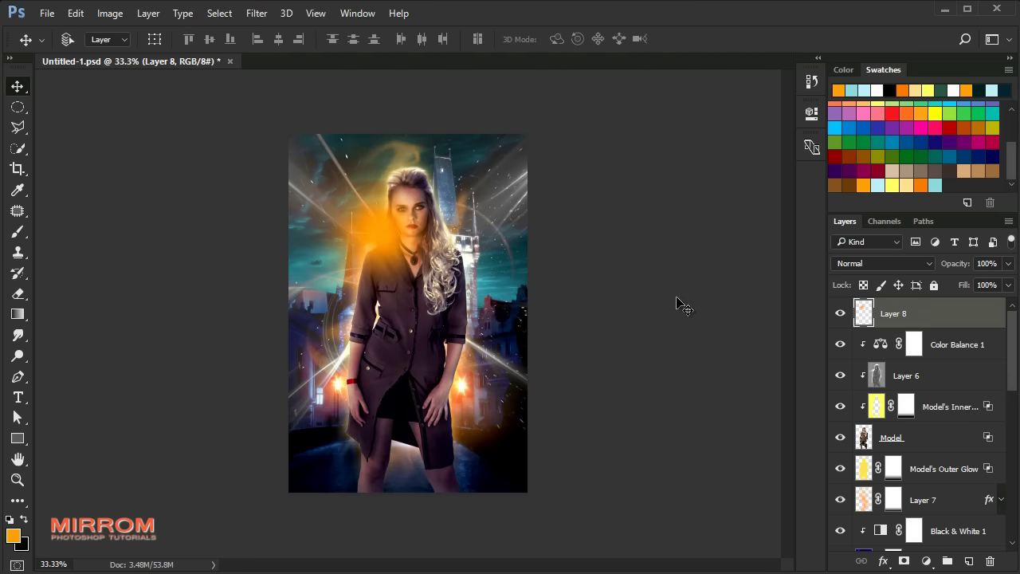
left_click(14, 536)
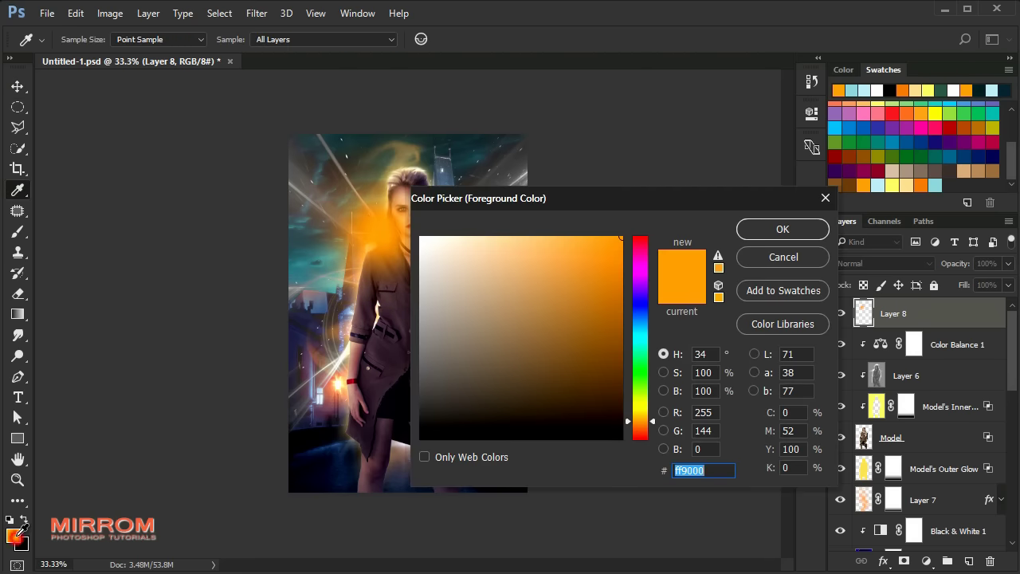
left_click(776, 263)
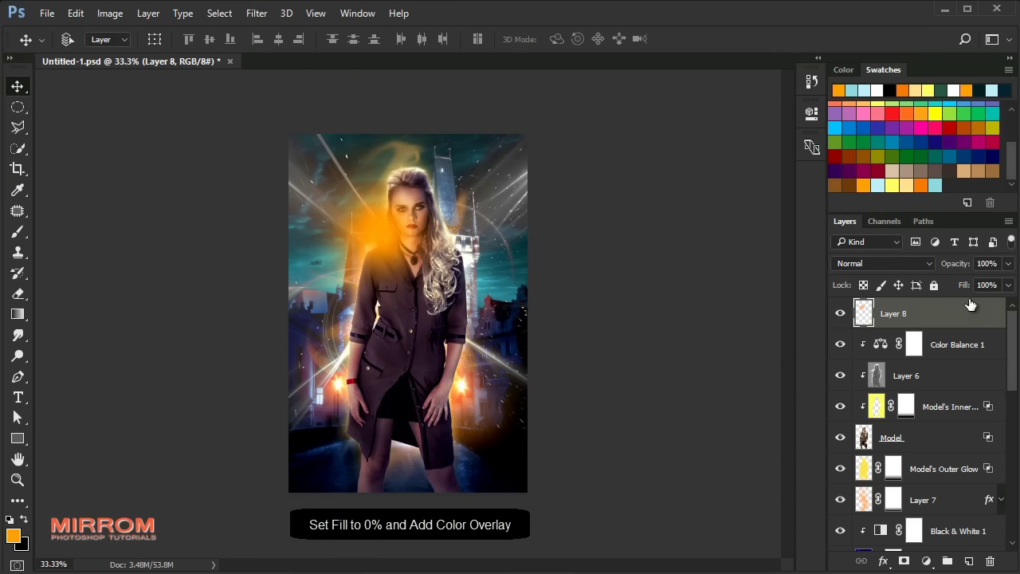
left_click_drag(965, 284, 809, 335)
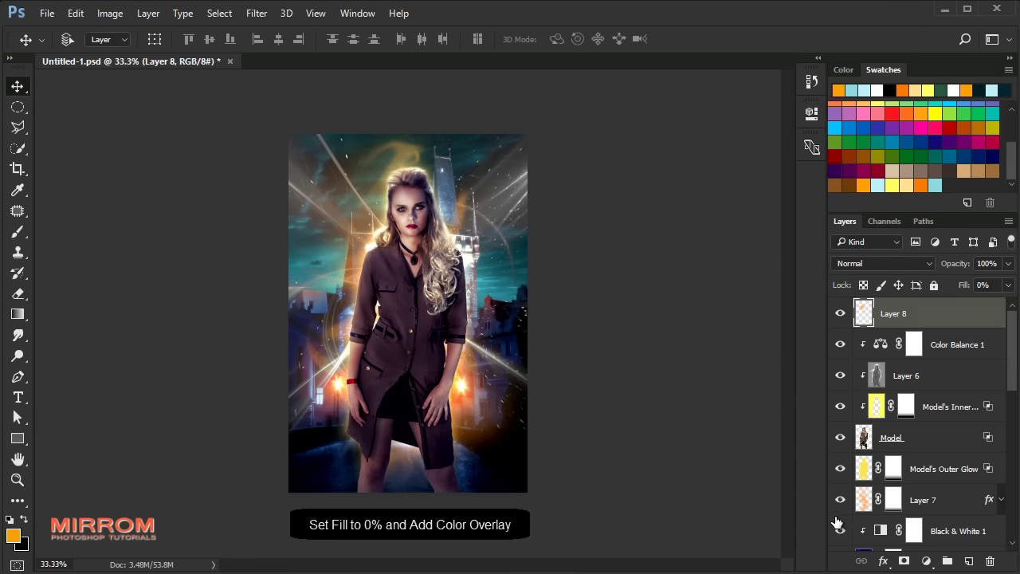
Step: Add a d96d0e Color Overlay in Linear Dodge (Add) at 83% opacity
left_click(883, 560)
left_click(926, 479)
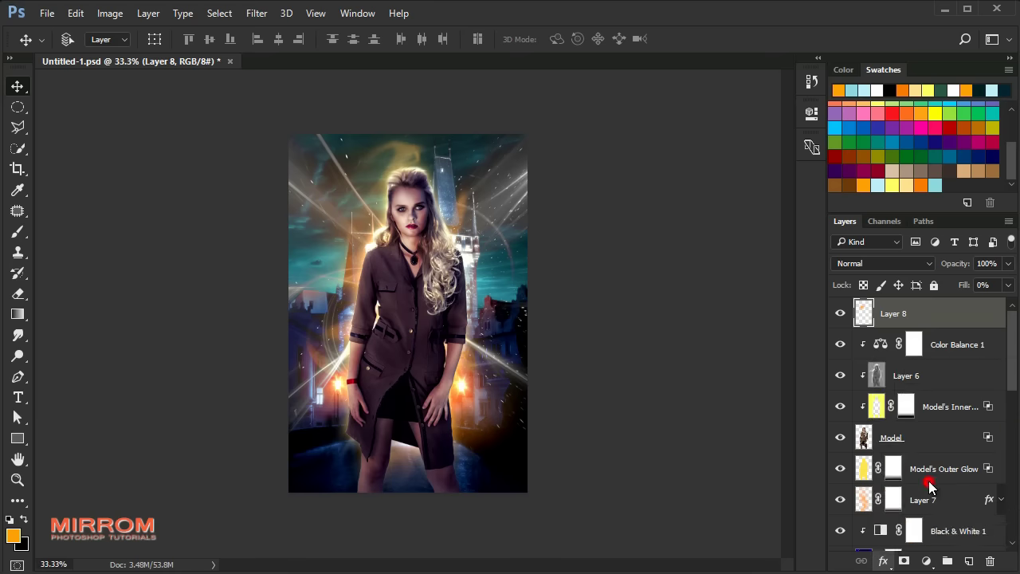
left_click_drag(625, 205, 742, 151)
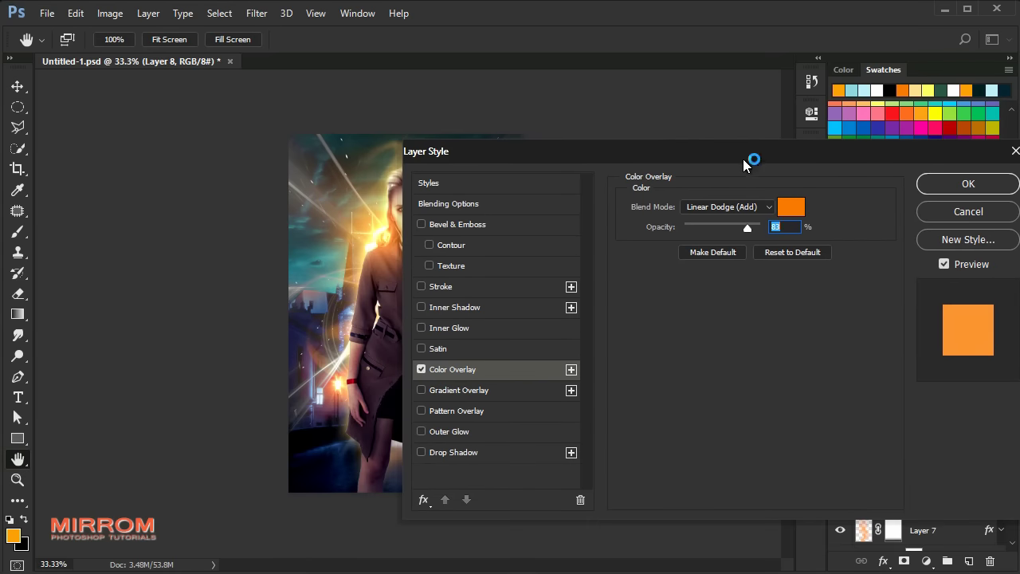
left_click(793, 210)
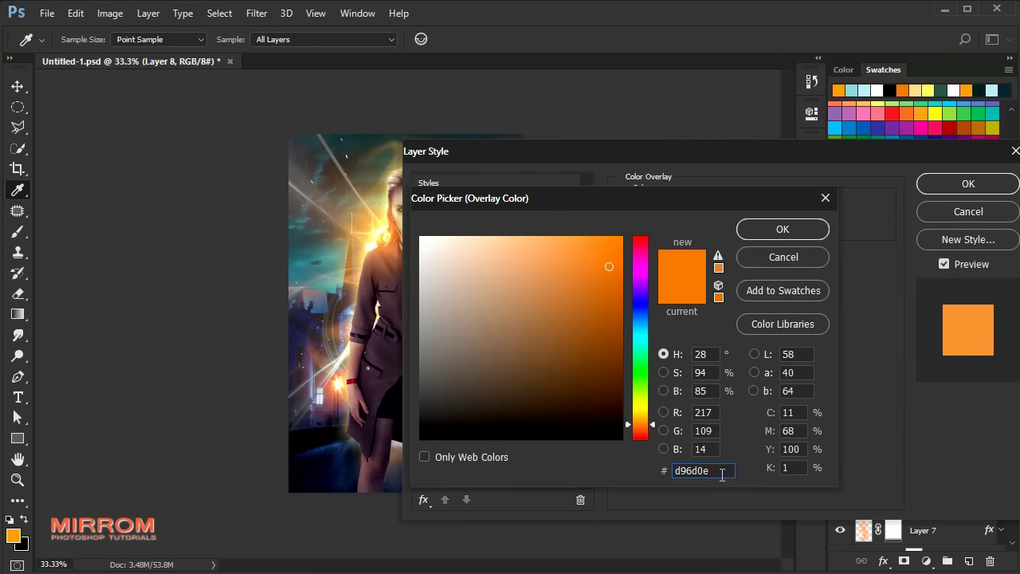
left_click(763, 232)
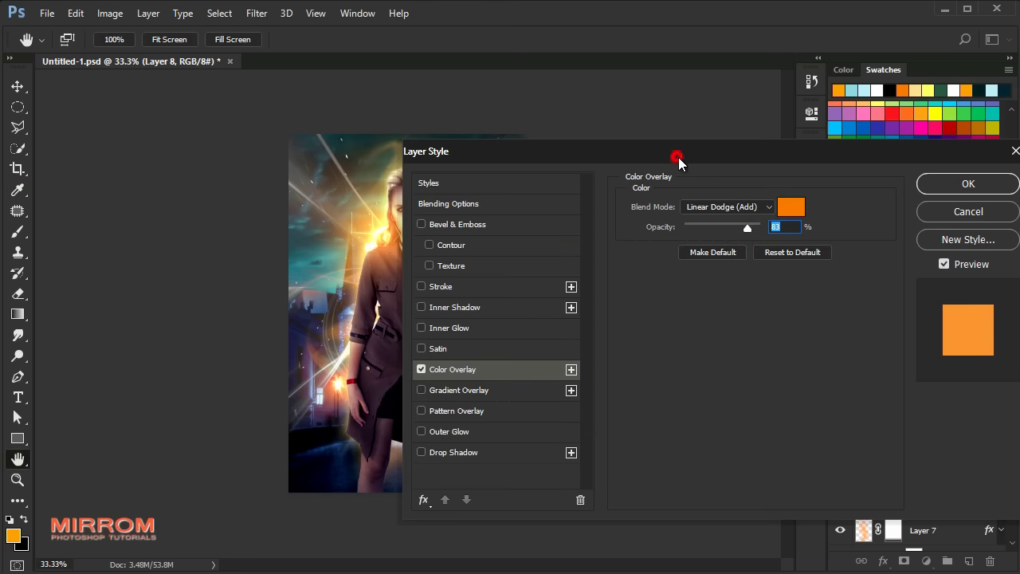
left_click_drag(678, 158, 687, 165)
left_click(729, 215)
left_click(743, 338)
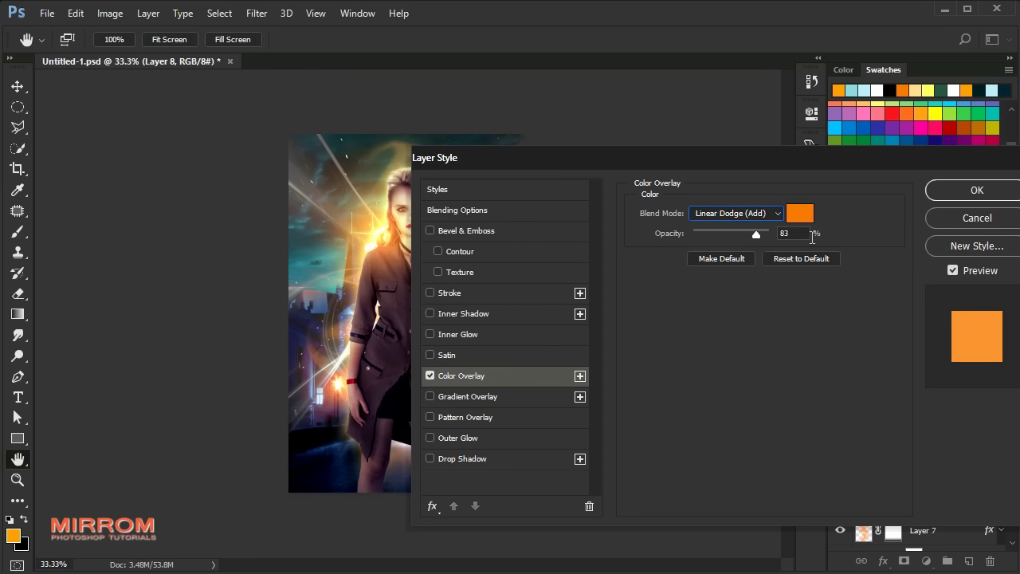
left_click(797, 232)
left_click(940, 191)
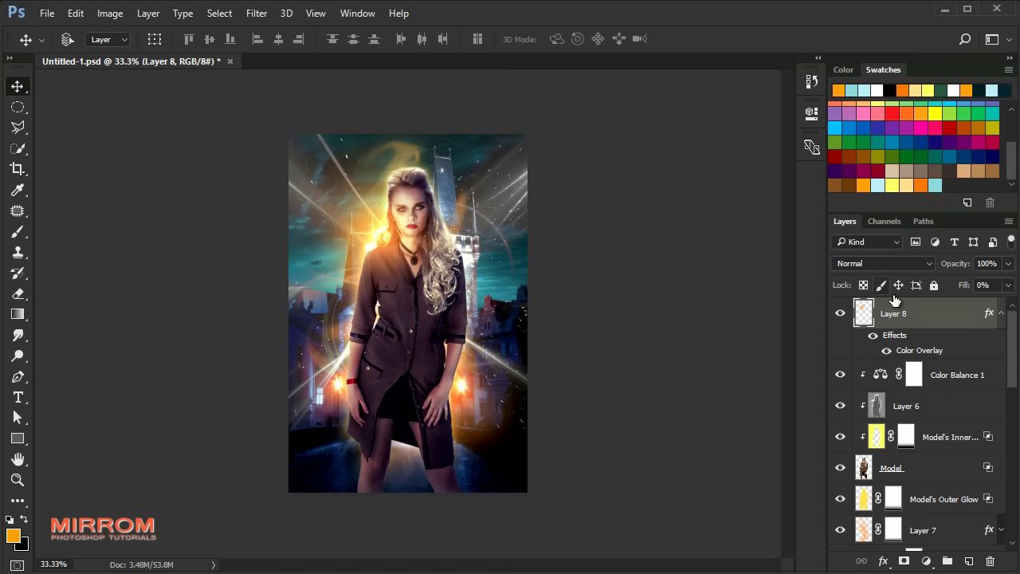
Step: Scale Layer 8's glow to 107% and nudge it around the model's head
left_click(999, 319)
left_click_drag(421, 258, 418, 243)
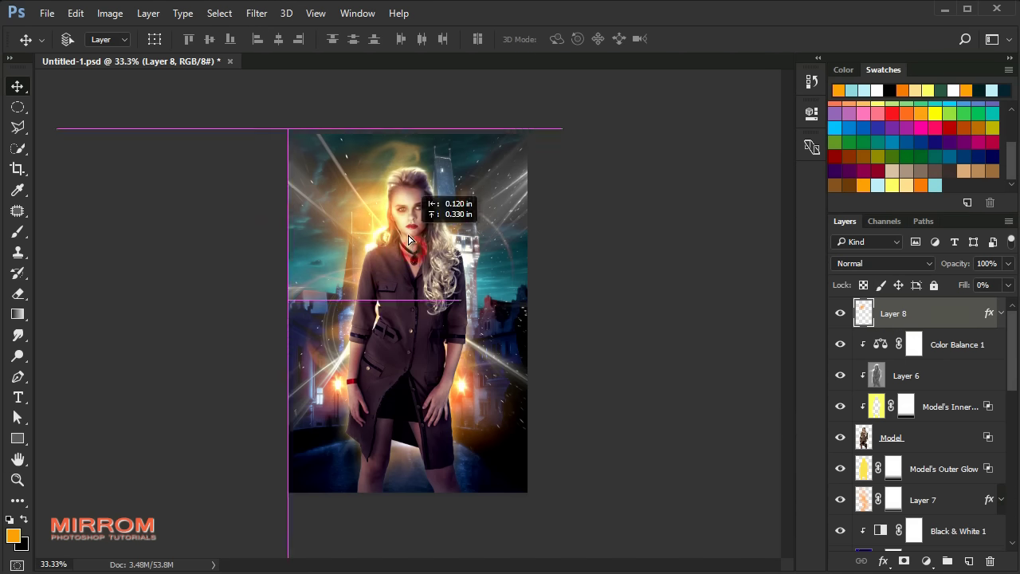
key("ctrl+t")
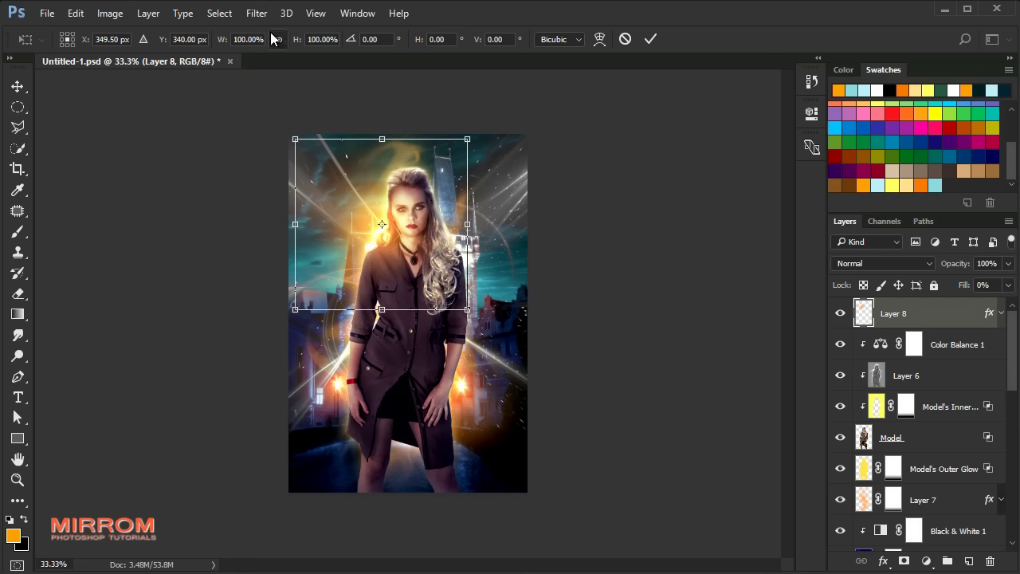
double_click(247, 39)
type("106")
key("Return")
type("107")
key("Return")
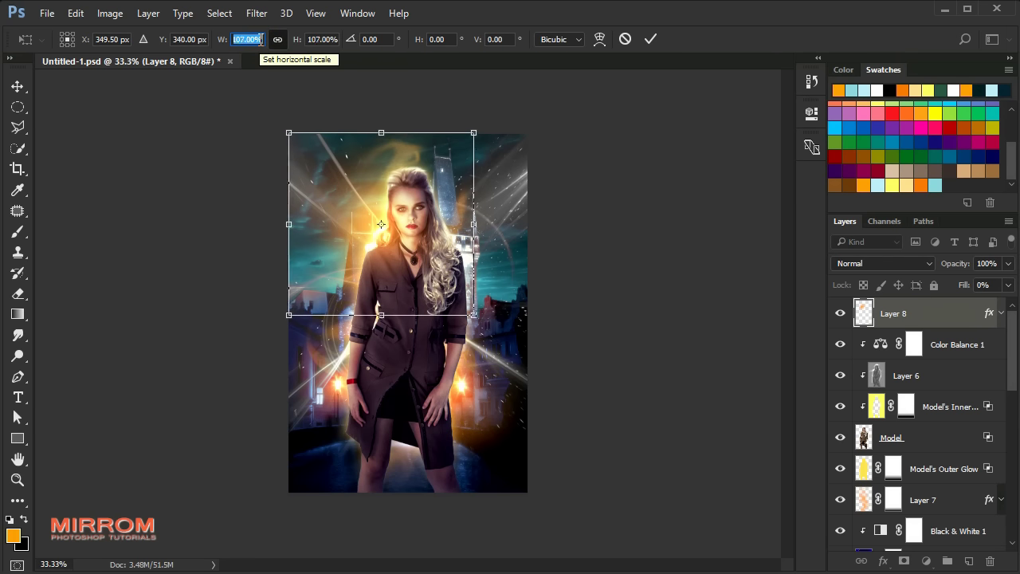
left_click(650, 39)
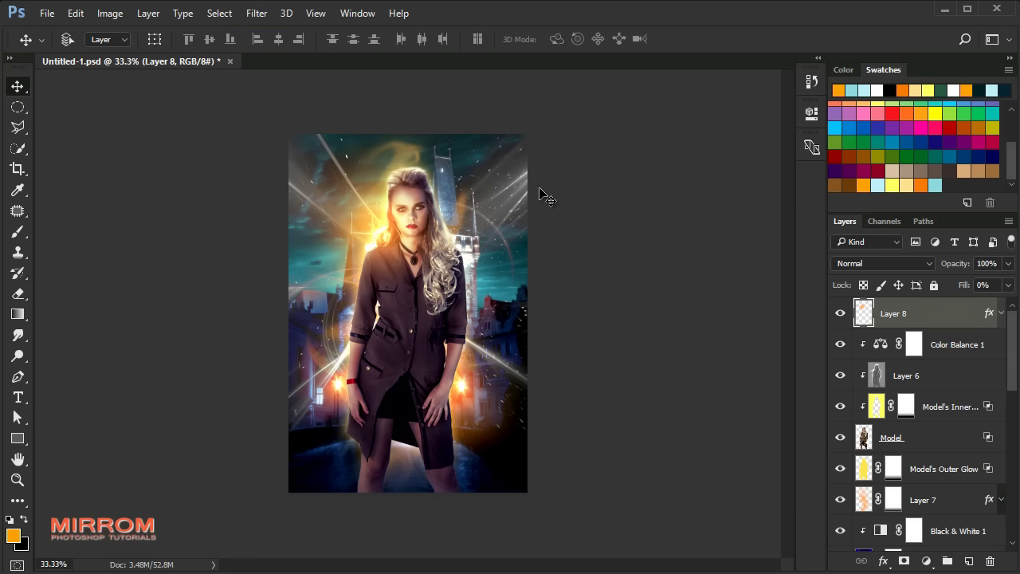
left_click_drag(547, 198, 382, 224)
Step: Duplicate the glow layer and move the copy over the model's hair
key("ctrl+j")
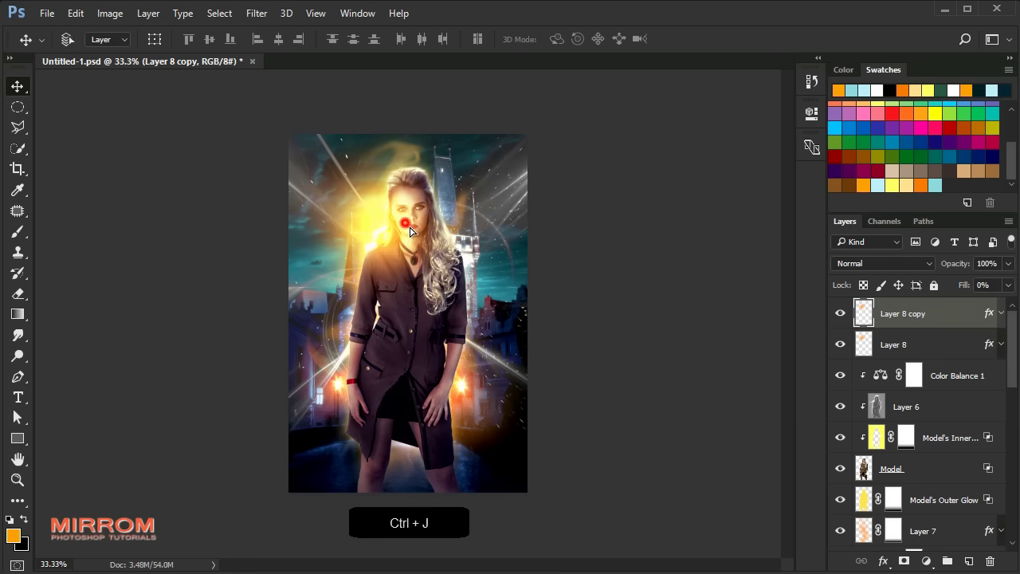
left_click_drag(410, 229, 465, 239)
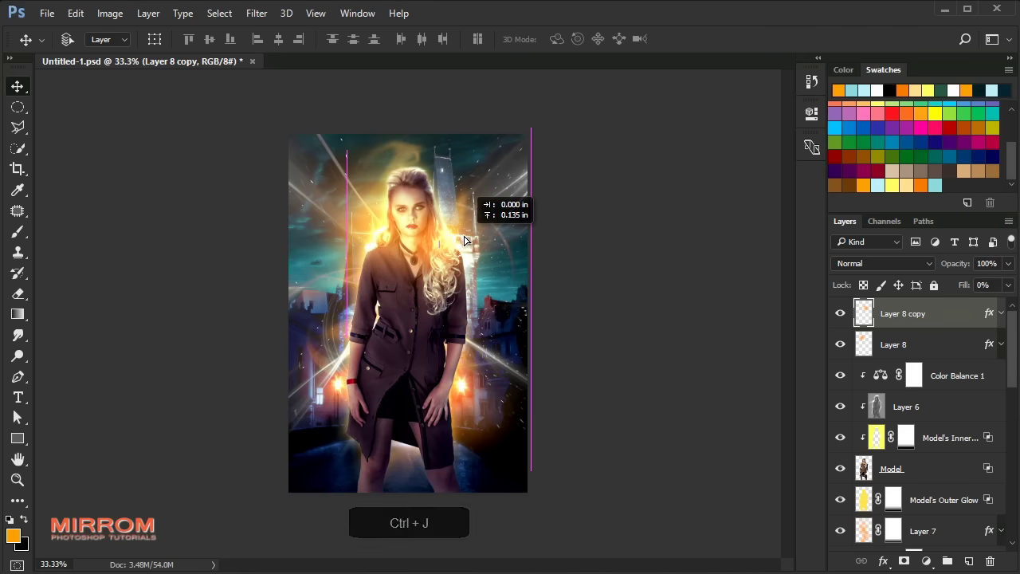
left_click_drag(465, 239, 490, 260)
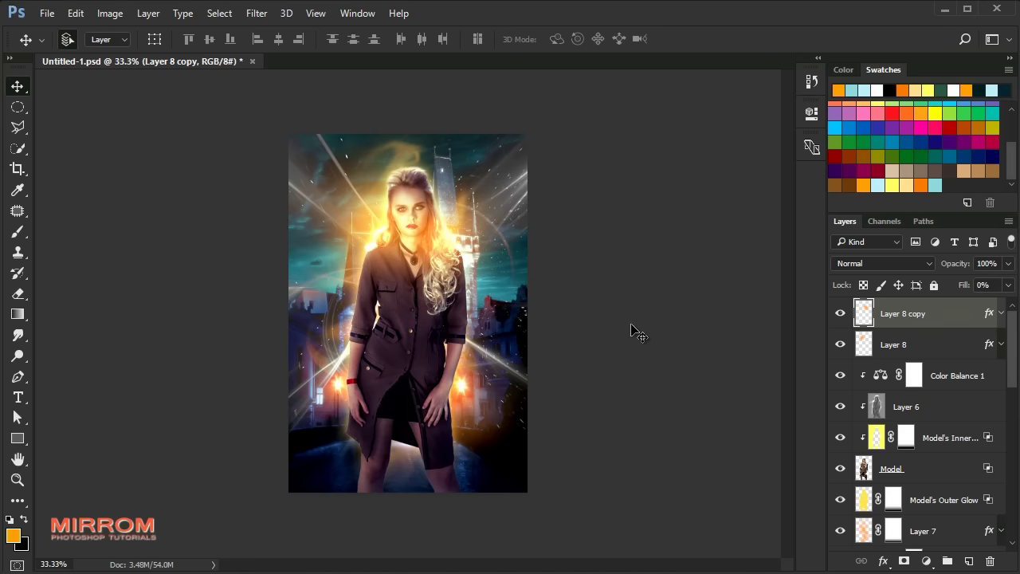
key("ctrl+plus")
mouse_move(510, 223)
left_mouse_down()
mouse_move(475, 153)
mouse_move(478, 206)
left_mouse_up()
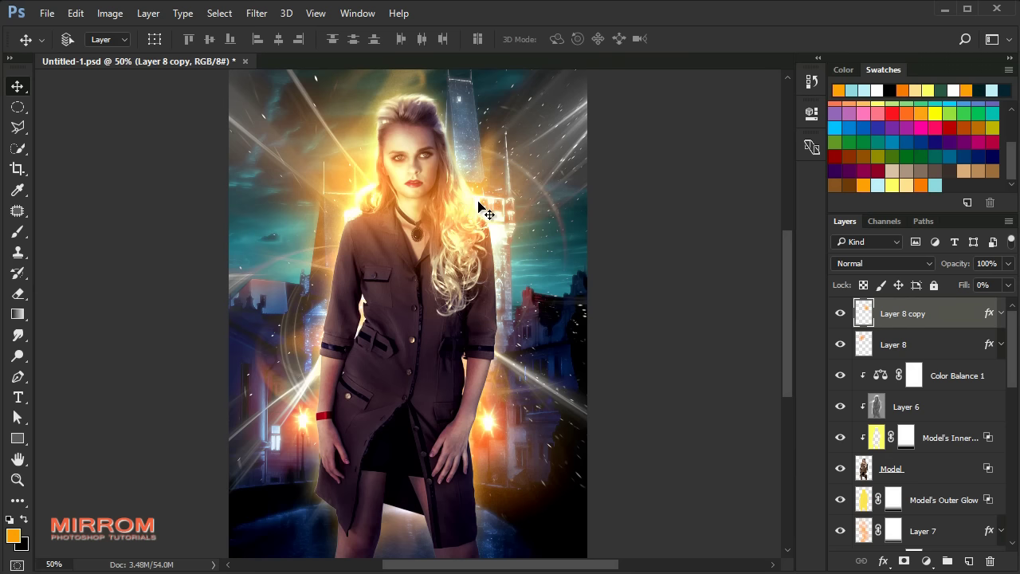
Step: Shrink the Layer 8 copy to 88% and compare by toggling Layer 8's visibility
key("ctrl+t")
left_click(247, 39)
scroll(247, 39, "down", 5)
scroll(247, 39, "down", 5)
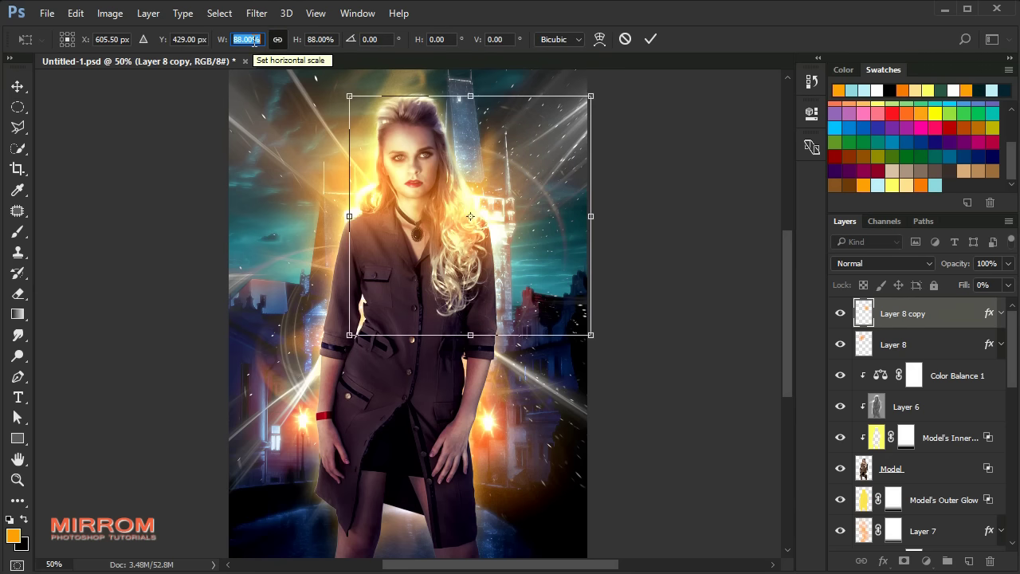
scroll(254, 40, "down", 7)
left_click(651, 39)
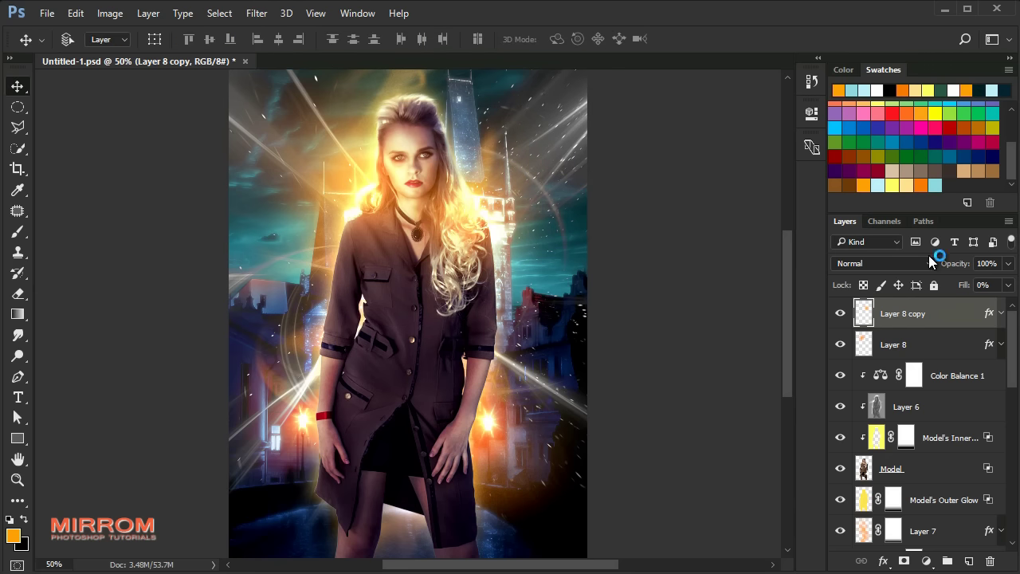
left_click(839, 344)
left_click(840, 344)
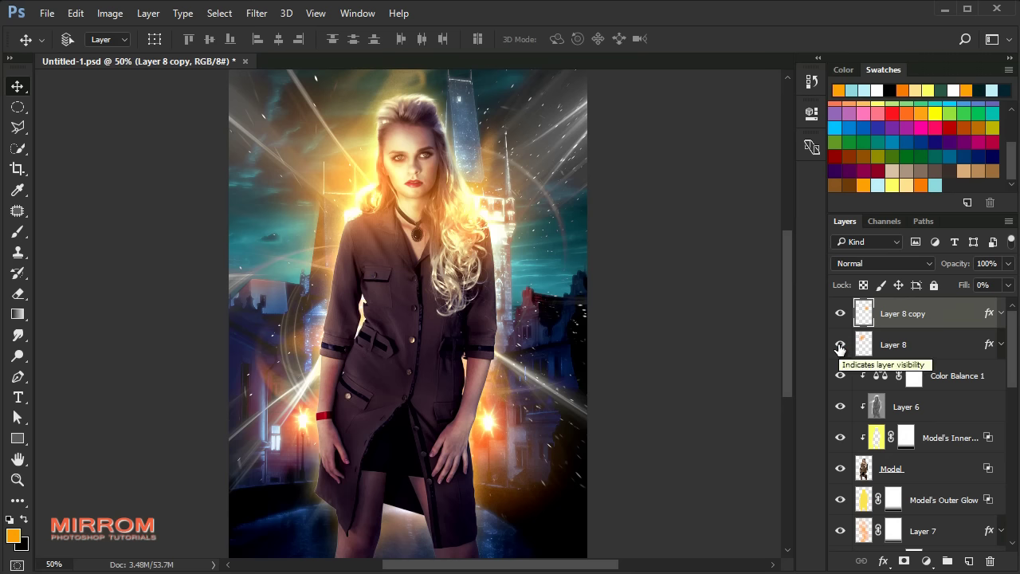
left_click(903, 316)
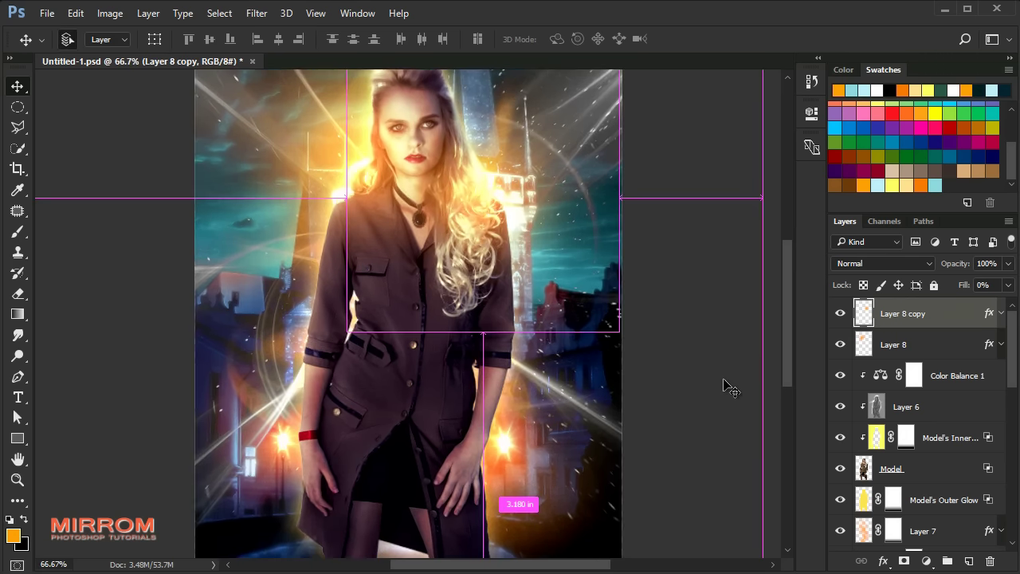
key("ctrl+minus")
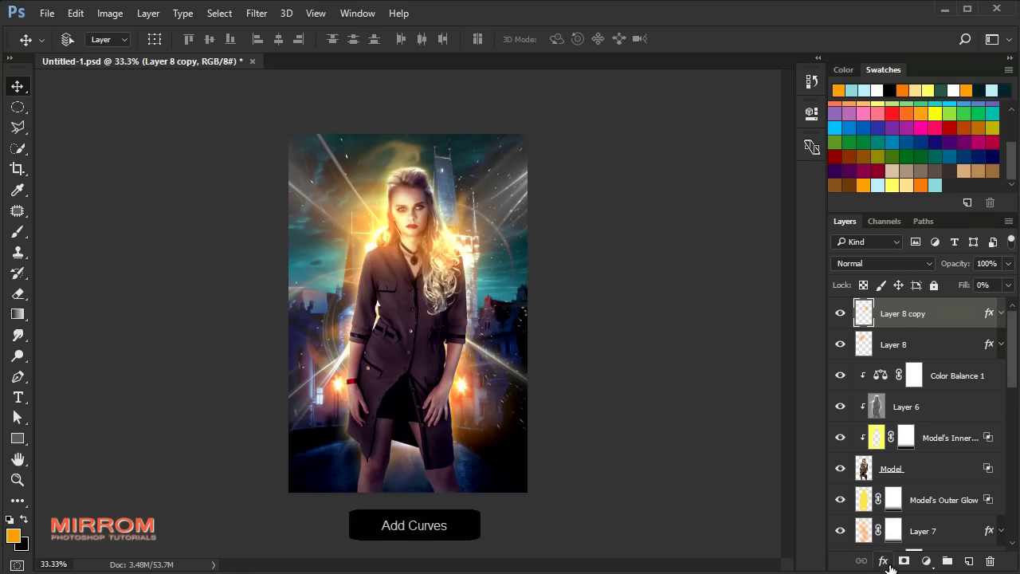
Step: Add a Curves adjustment that darkens the RGB midtones and nudges the highlight and shadow endpoints
left_click(925, 562)
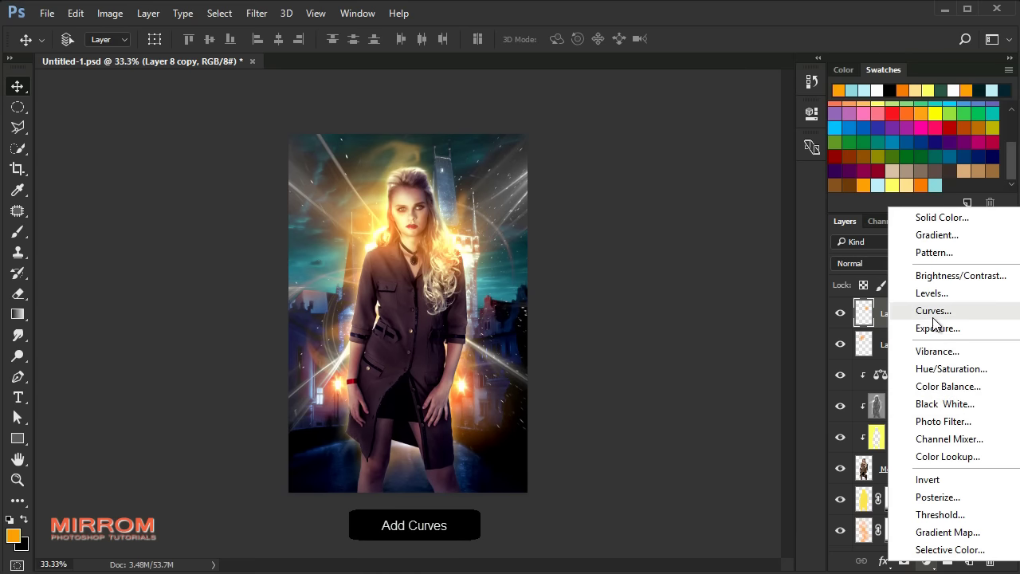
left_click(940, 311)
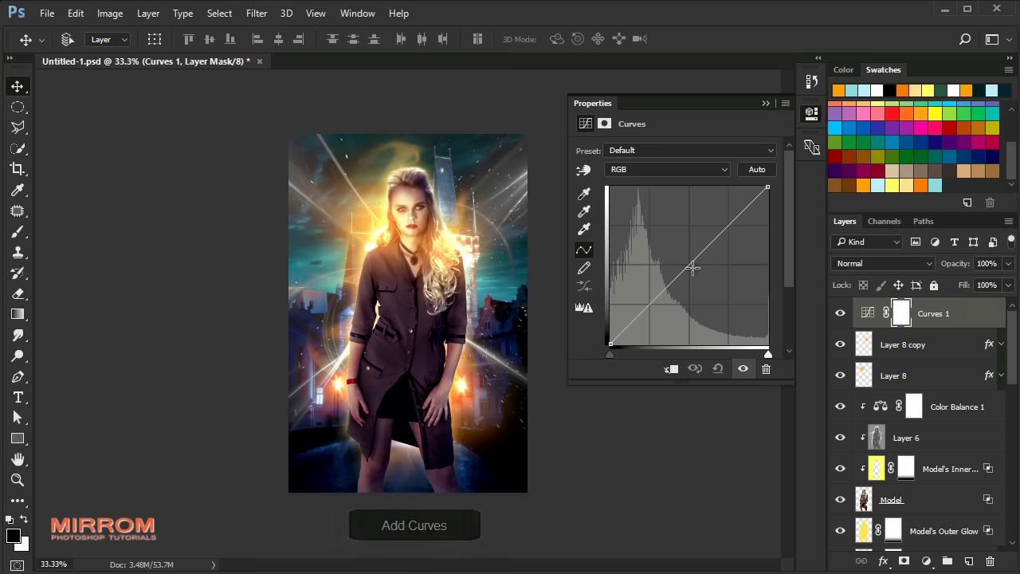
left_click_drag(690, 267, 698, 270)
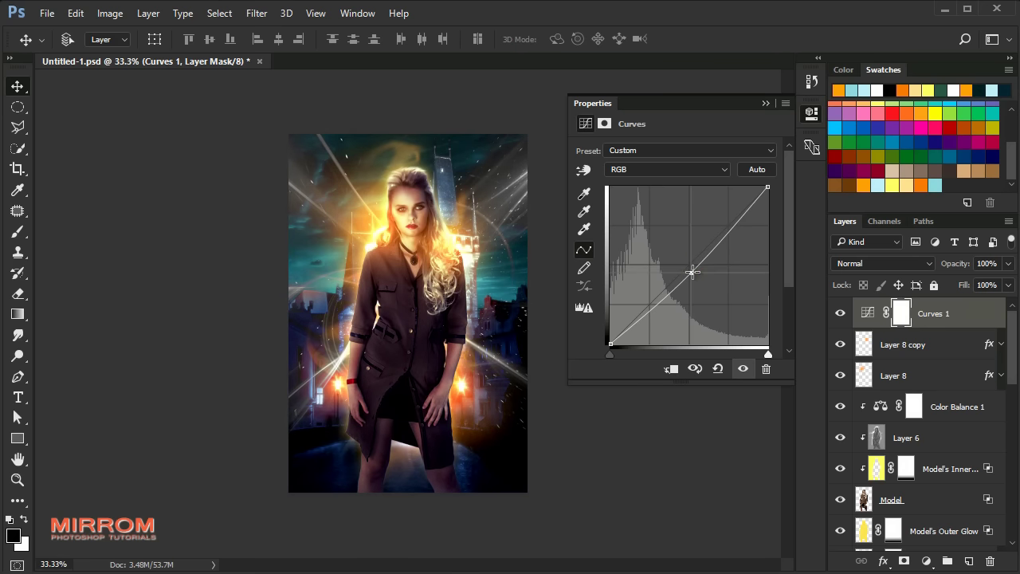
left_click_drag(767, 188, 764, 187)
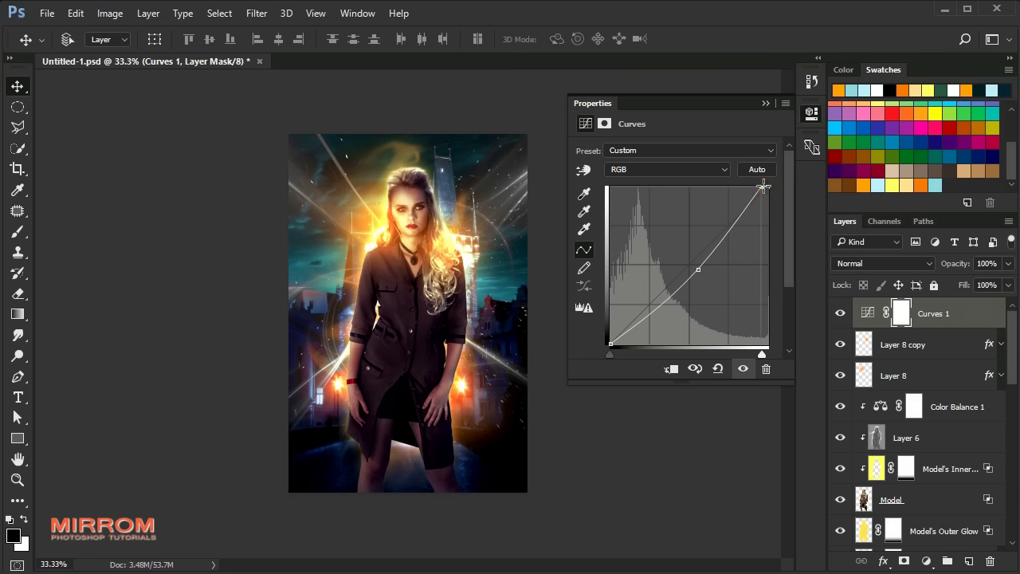
left_click_drag(609, 344, 611, 342)
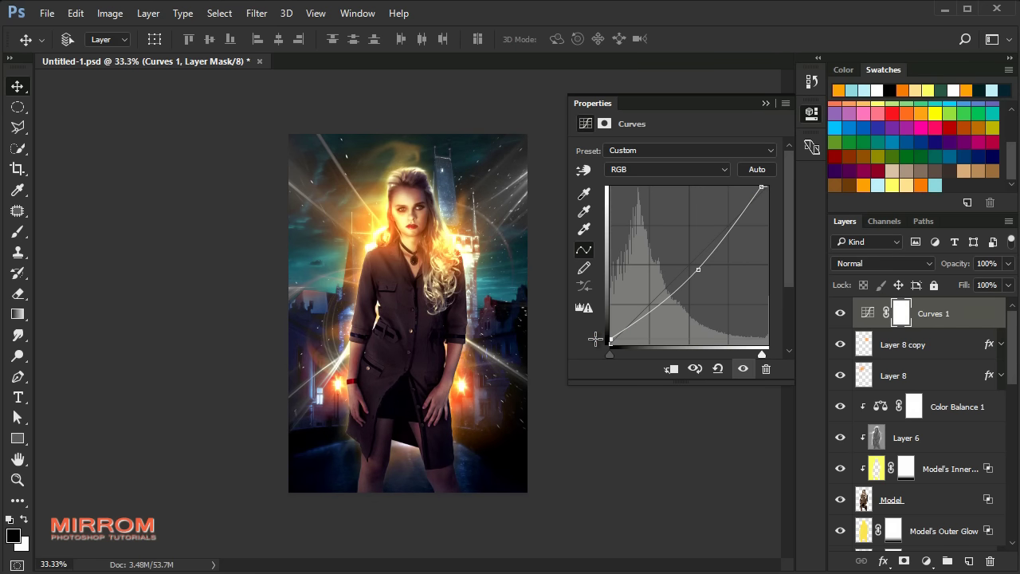
Step: Pull the Blue channel's curve midpoint down for a warmer, moodier grade
left_click(705, 172)
left_click(673, 210)
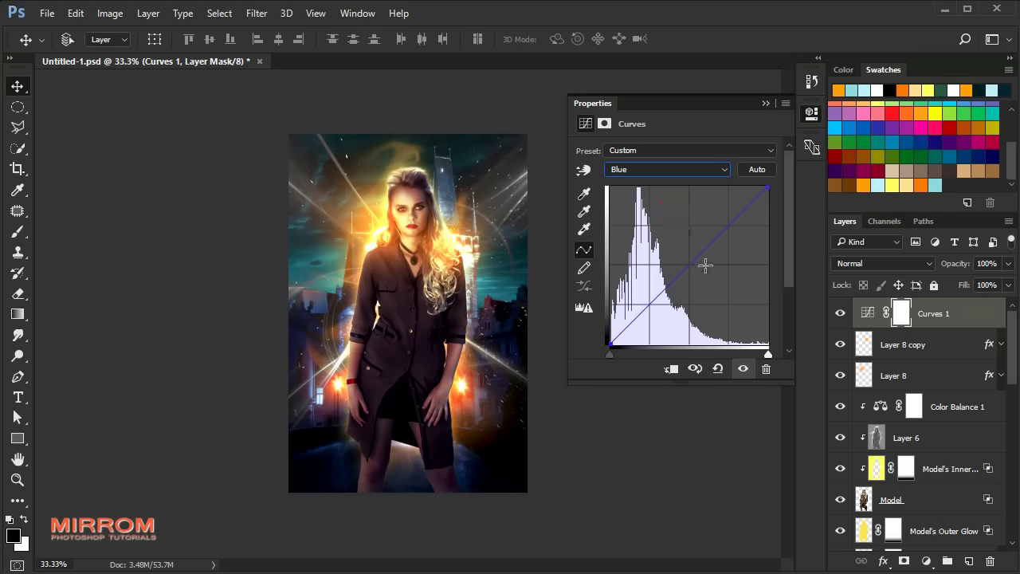
left_click_drag(699, 255, 700, 264)
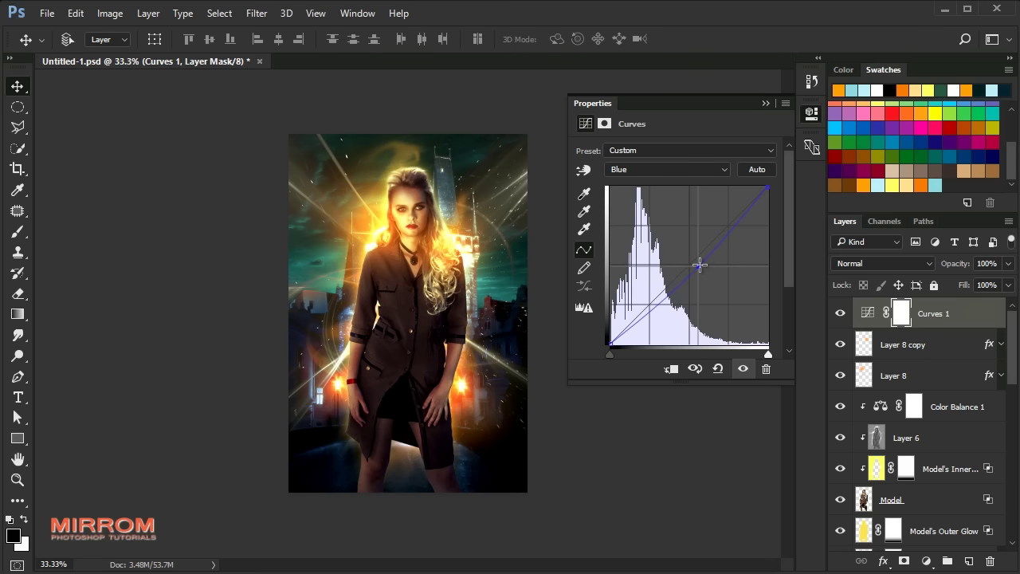
left_click_drag(700, 265, 698, 269)
left_click(765, 103)
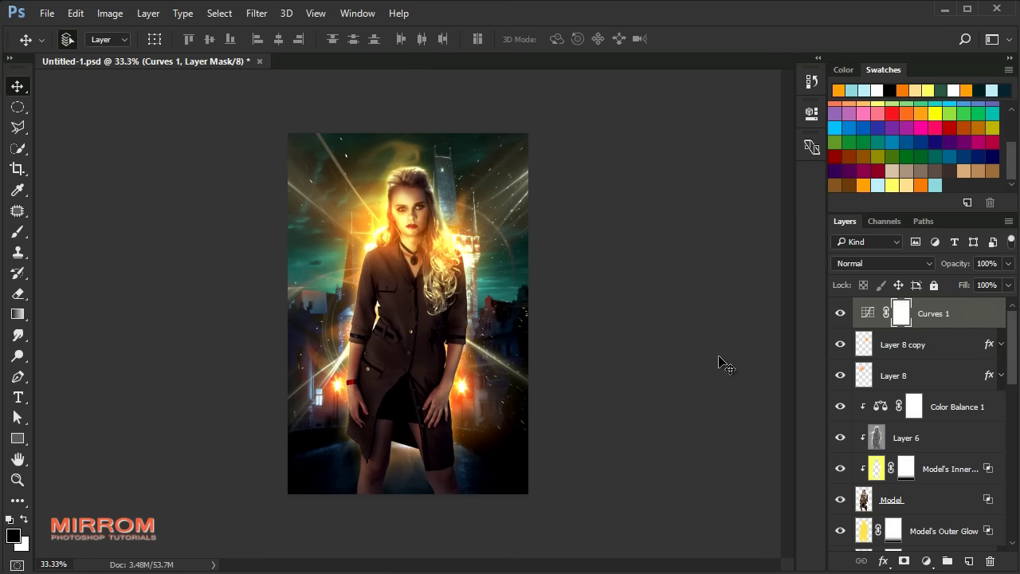
key("ctrl+plus")
key("ctrl+minus")
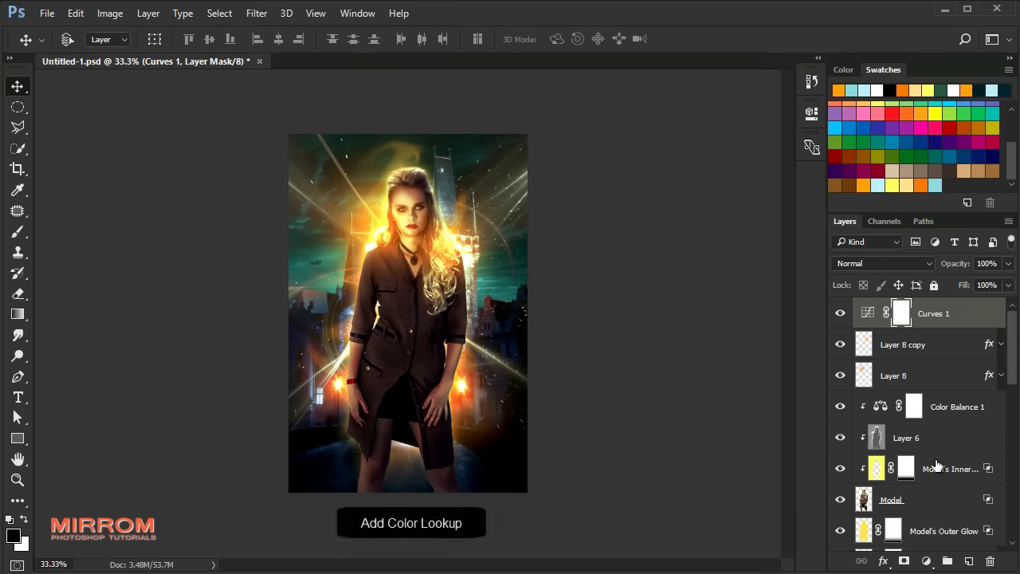
Step: Add a Color Lookup adjustment using the 3Strip.look 3DLUT file
left_click(926, 561)
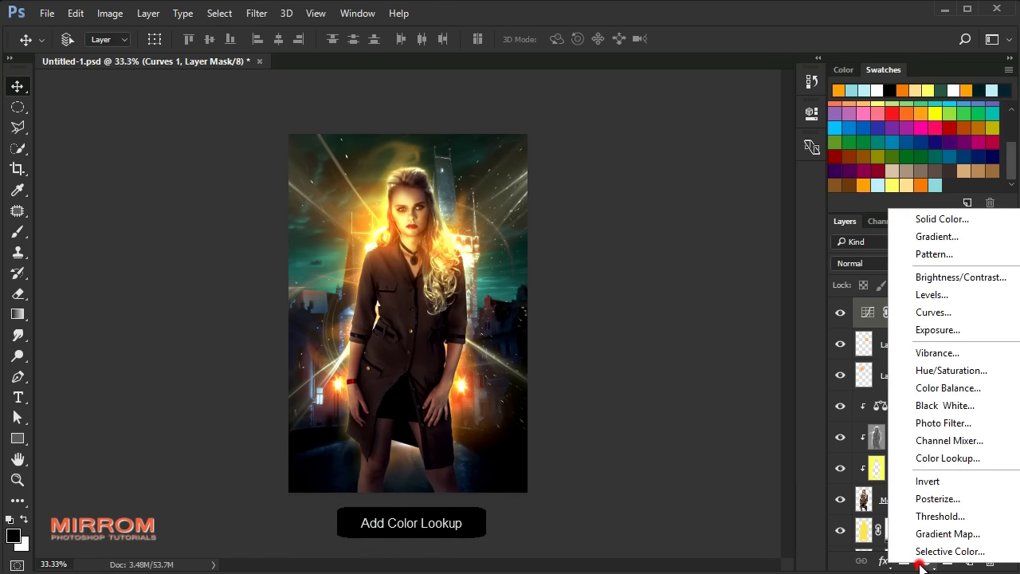
left_click(945, 458)
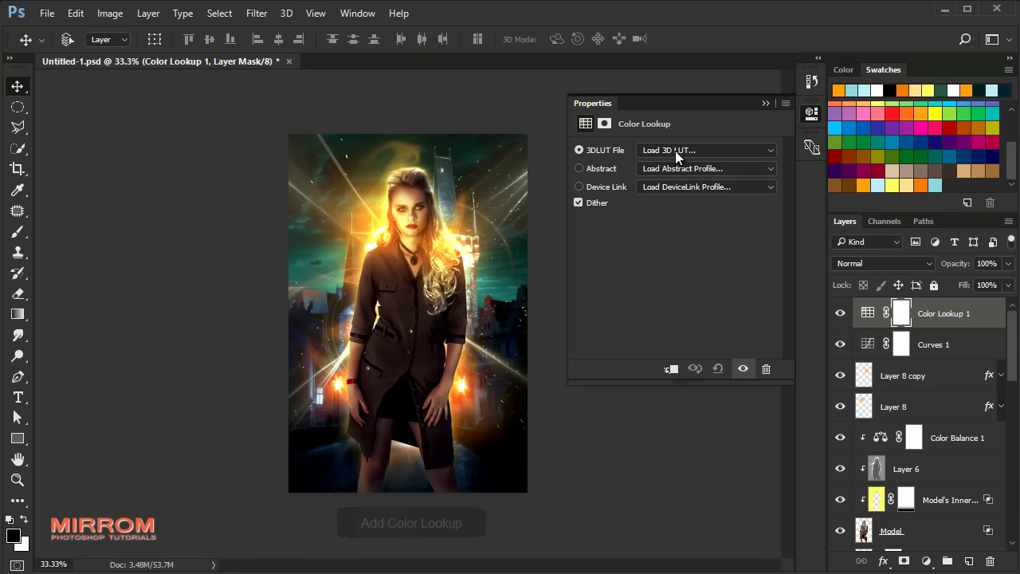
left_click(675, 151)
left_click(707, 228)
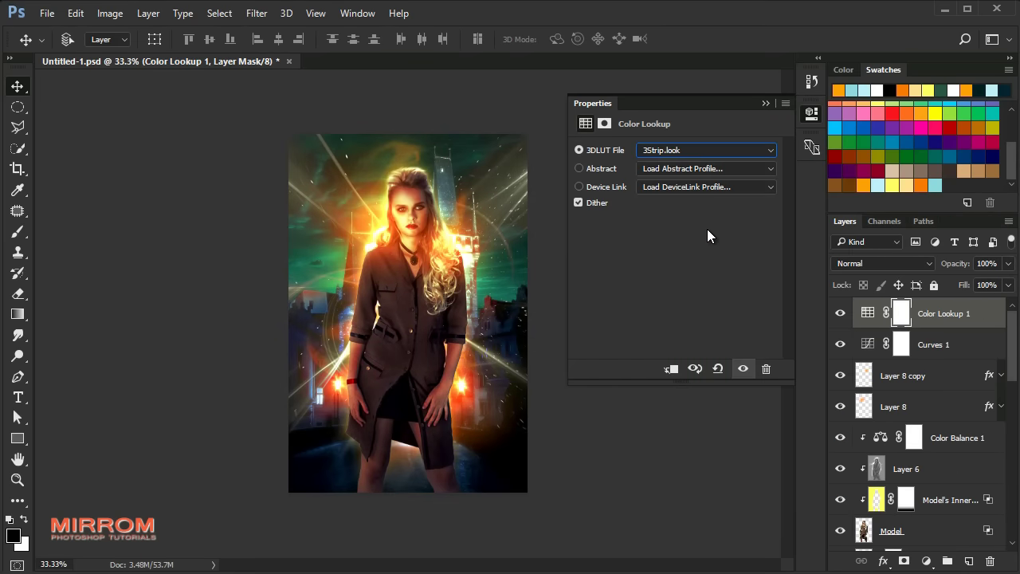
left_click(768, 104)
key("ctrl+plus")
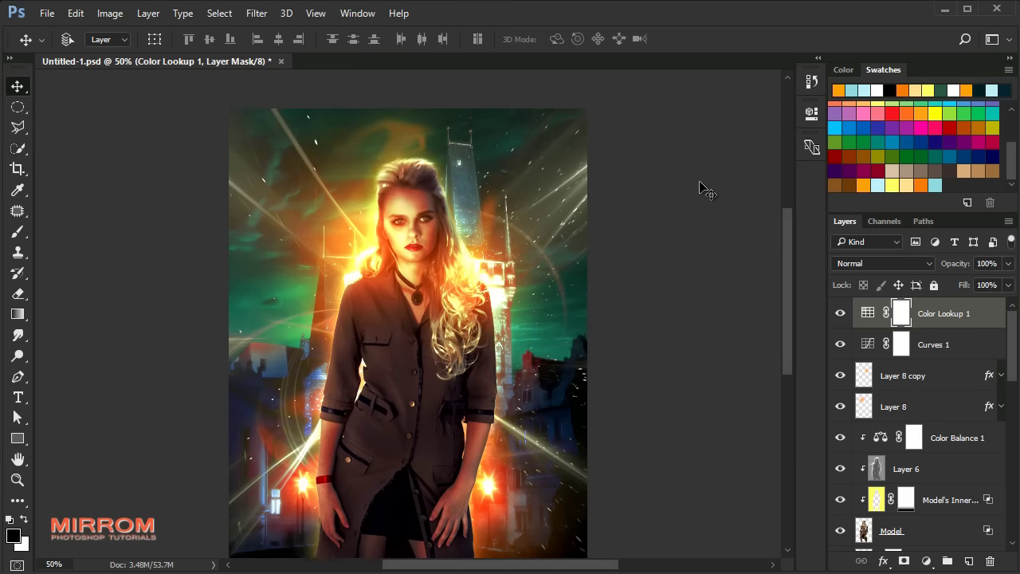
key("ctrl+minus")
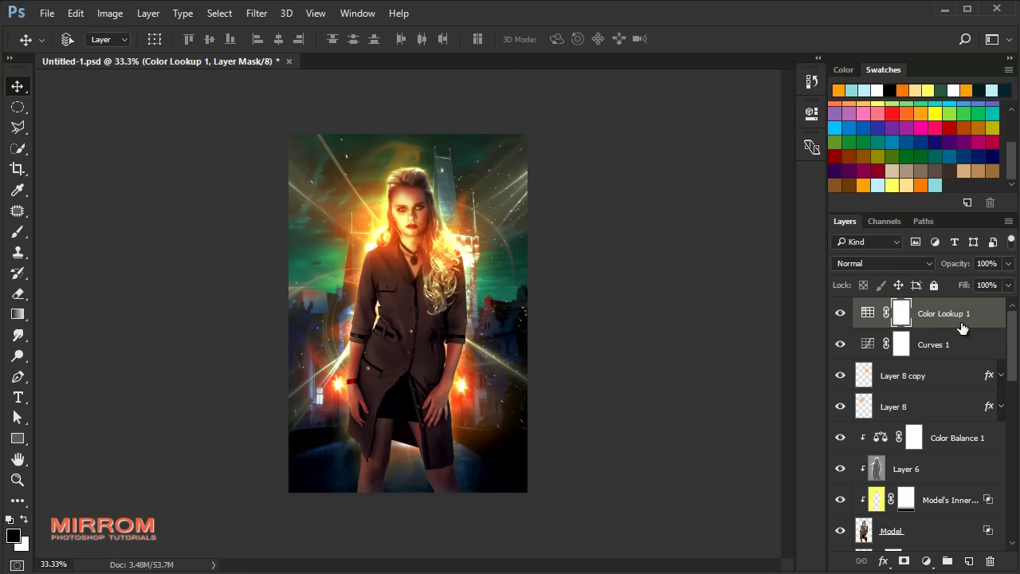
Step: Add a Gradient Fill layer with a black-to-transparent gradient above Color Lookup 1
left_click(868, 313)
left_click(926, 562)
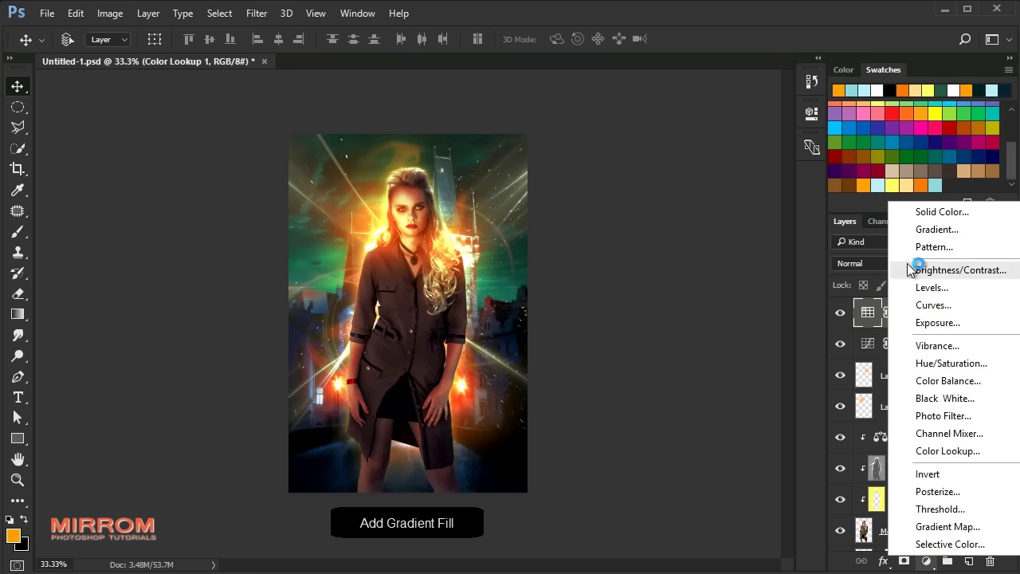
left_click(936, 229)
left_click(691, 278)
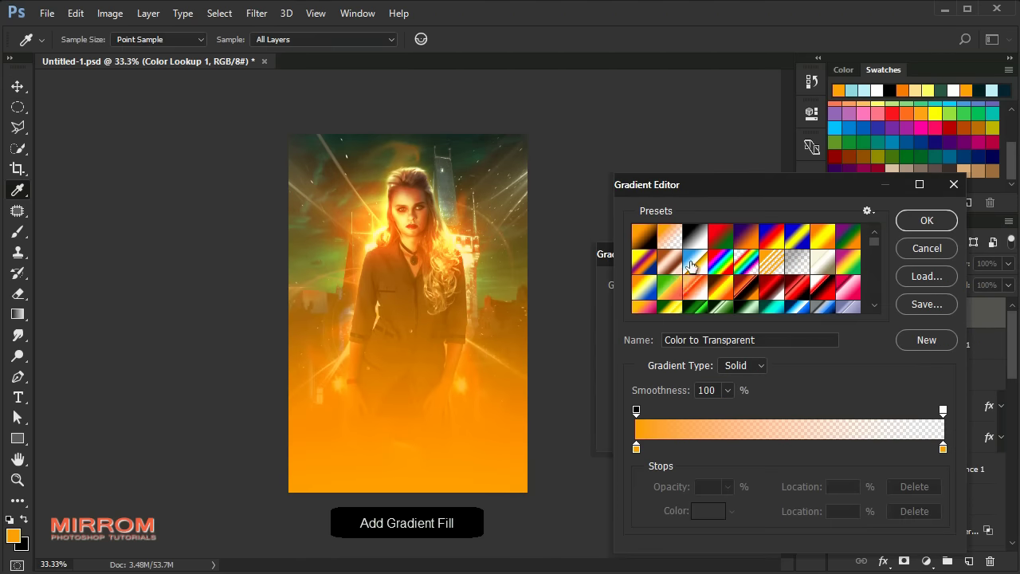
left_click(694, 236)
left_click(921, 224)
left_click(732, 288)
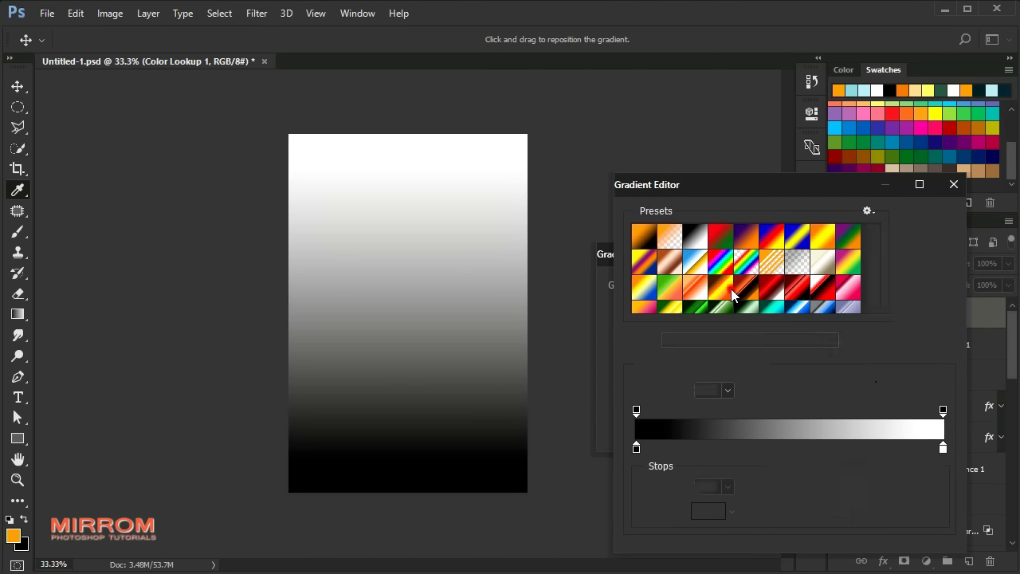
left_click(943, 410)
left_click(727, 486)
left_click_drag(727, 506, 629, 516)
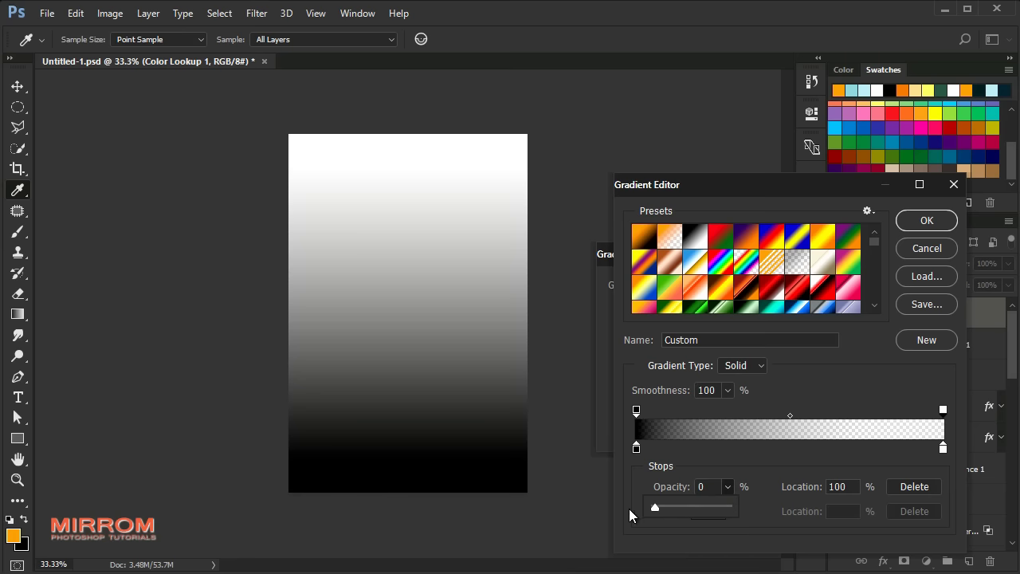
left_click(922, 221)
Step: Make the gradient fill Radial, reversed, at 171% scale, blended in Overlay mode
left_click(706, 311)
left_click(697, 327)
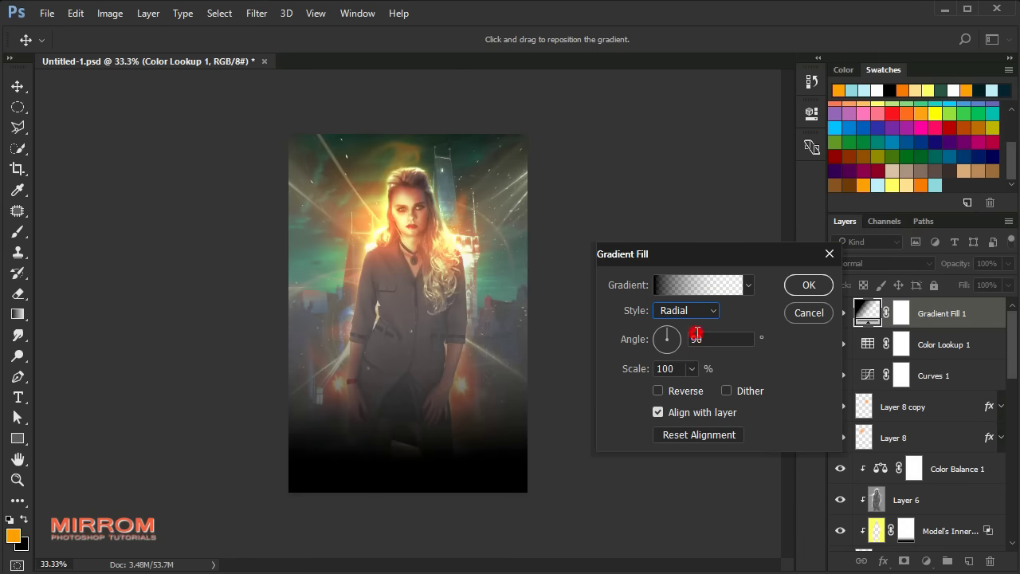
left_click(658, 391)
mouse_move(630, 368)
left_mouse_down()
mouse_move(650, 376)
mouse_move(639, 378)
left_mouse_up()
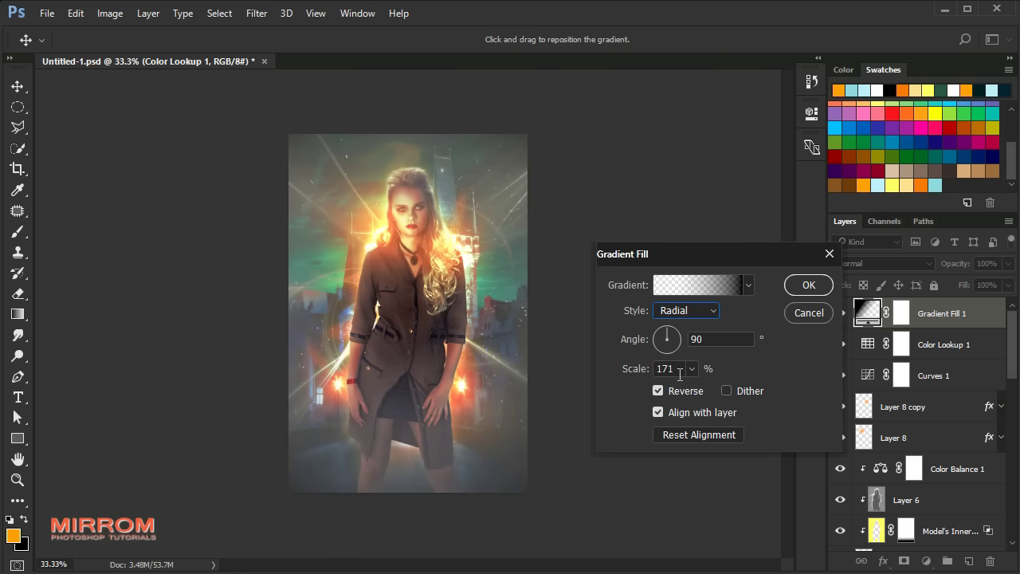
left_click(799, 289)
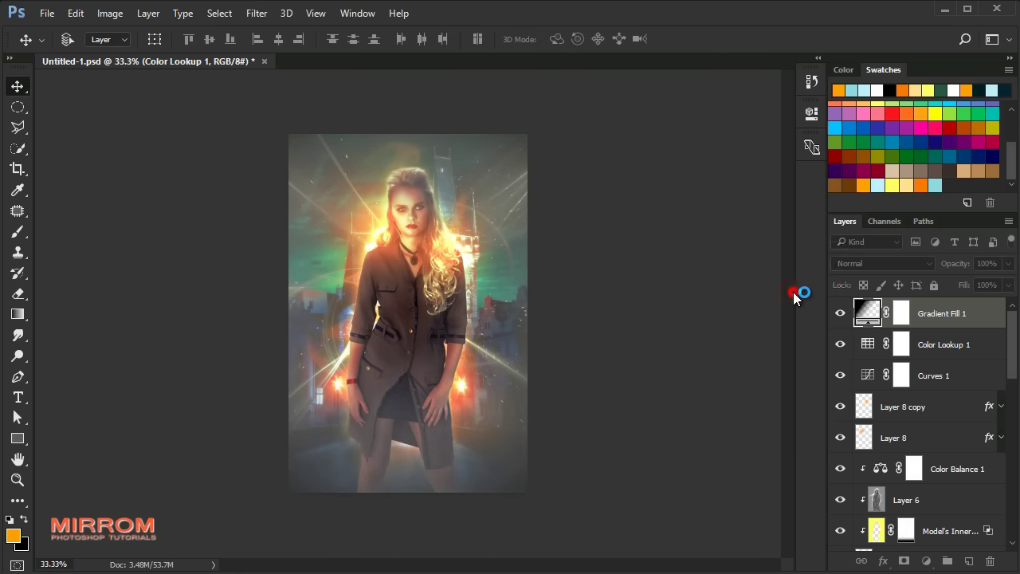
left_click(852, 264)
left_click(857, 417)
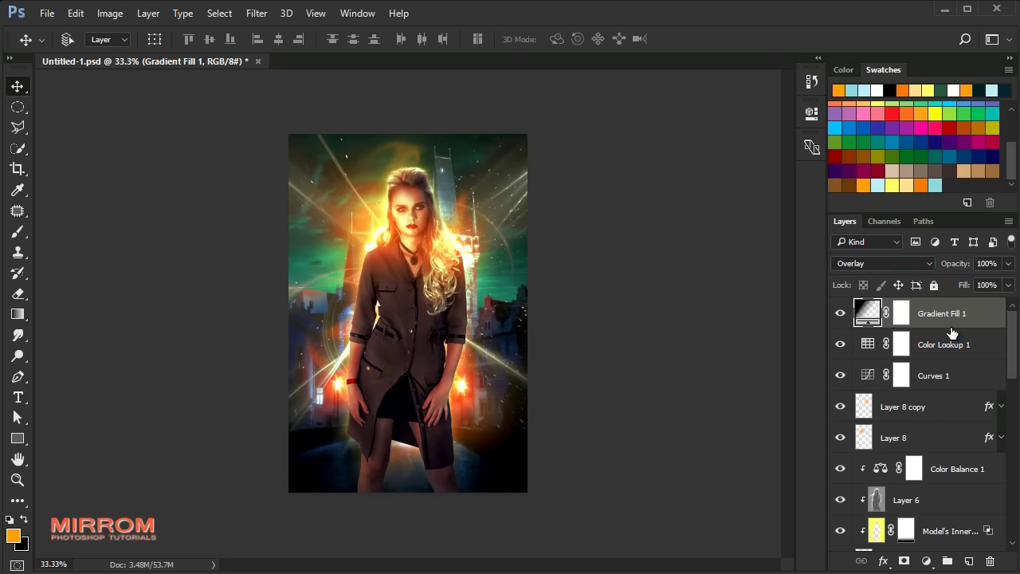
Step: Stamp all visible layers into Layer 9 and apply Sharpen More to it
key("shift+ctrl+alt+e")
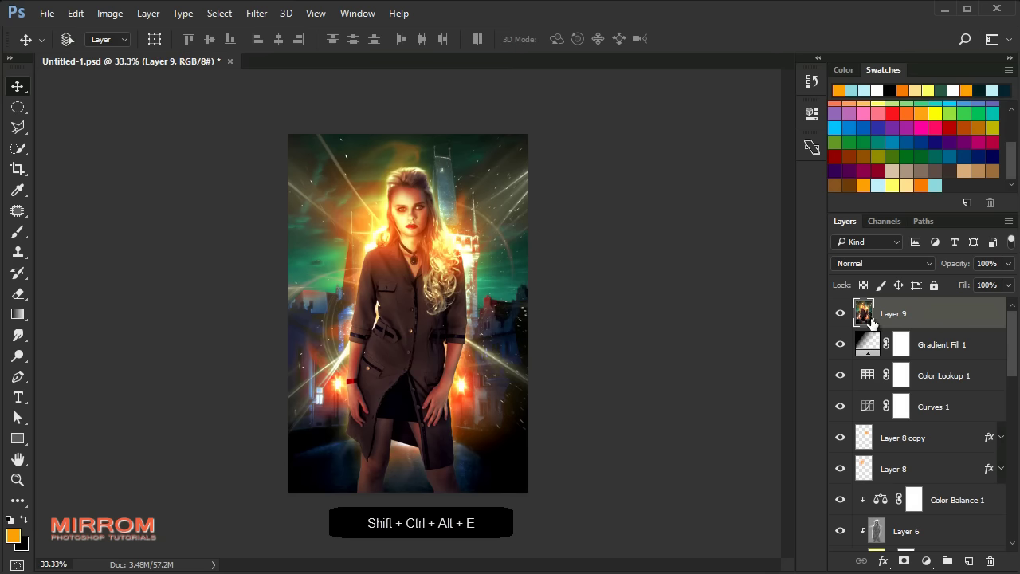
left_click(256, 13)
mouse_move(273, 280)
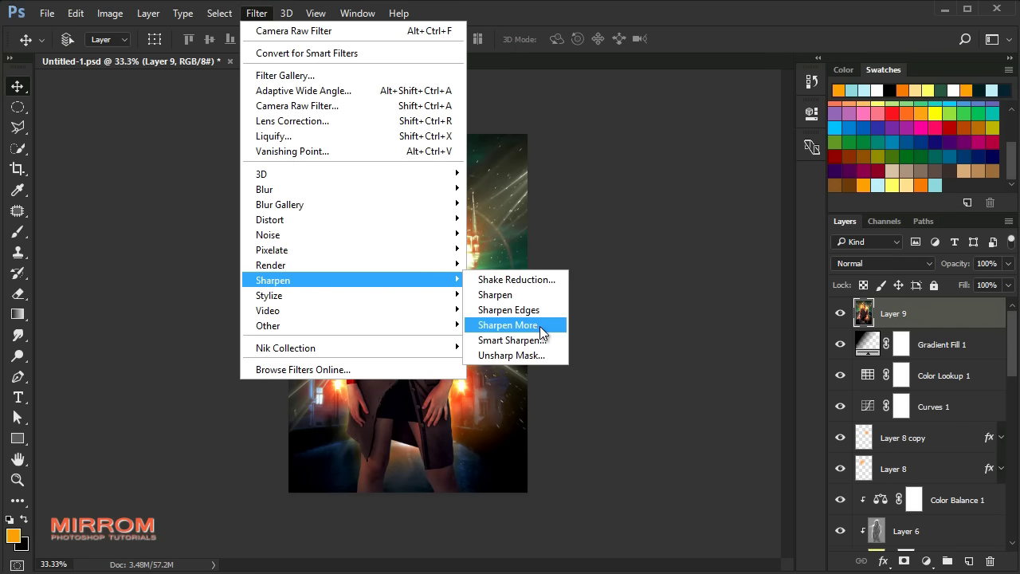
left_click(541, 327)
key("ctrl+plus")
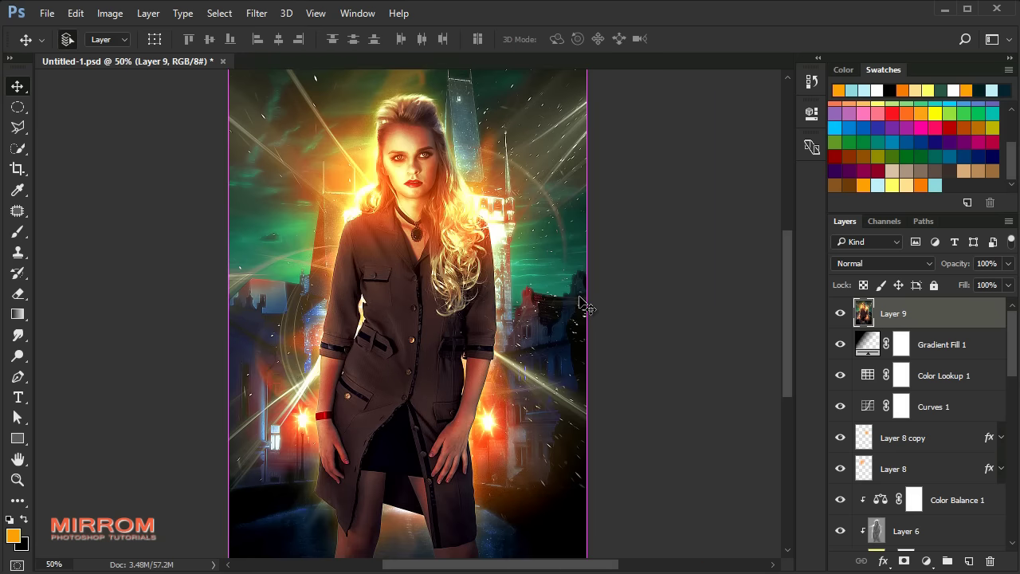
scroll(586, 279, "down", 2)
scroll(587, 258, "down", 1)
scroll(587, 257, "down", 1)
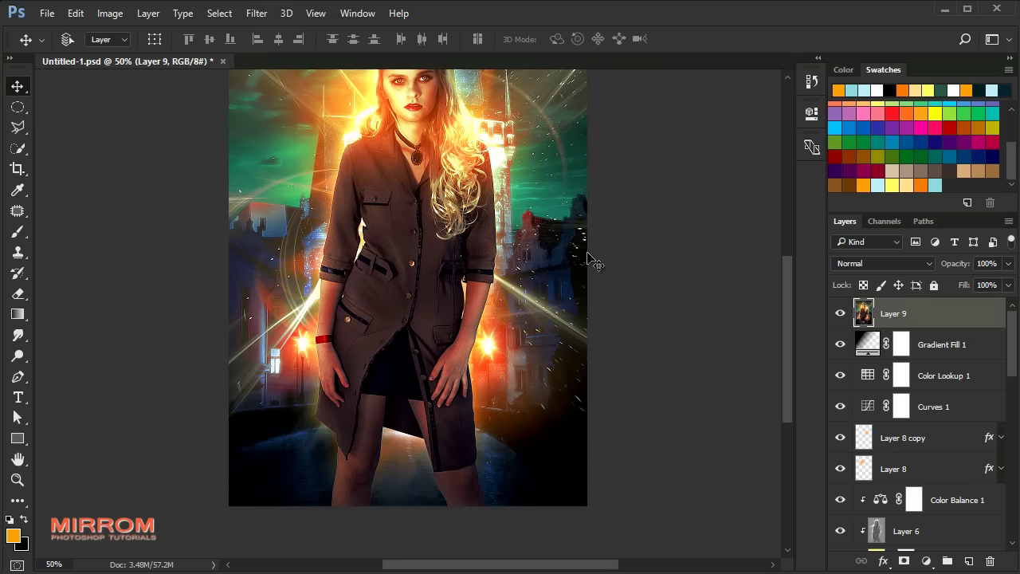
scroll(588, 257, "up", 3)
scroll(587, 258, "down", 2)
key("ctrl+0")
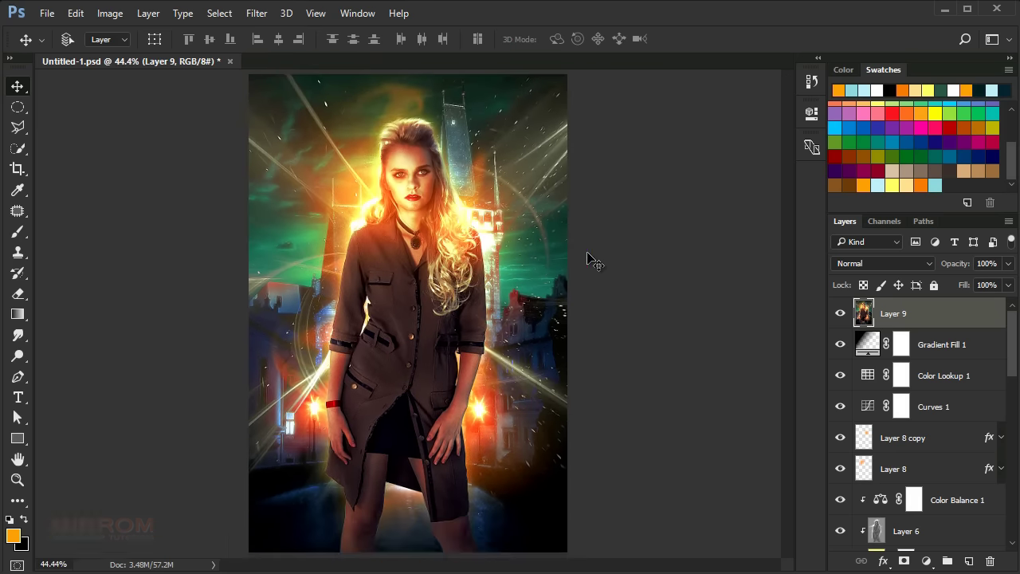
Step: Add the title 'ELEMENTUM' in Niagara Solid 70pt near the poster's bottom
left_click(18, 397)
left_click(87, 398)
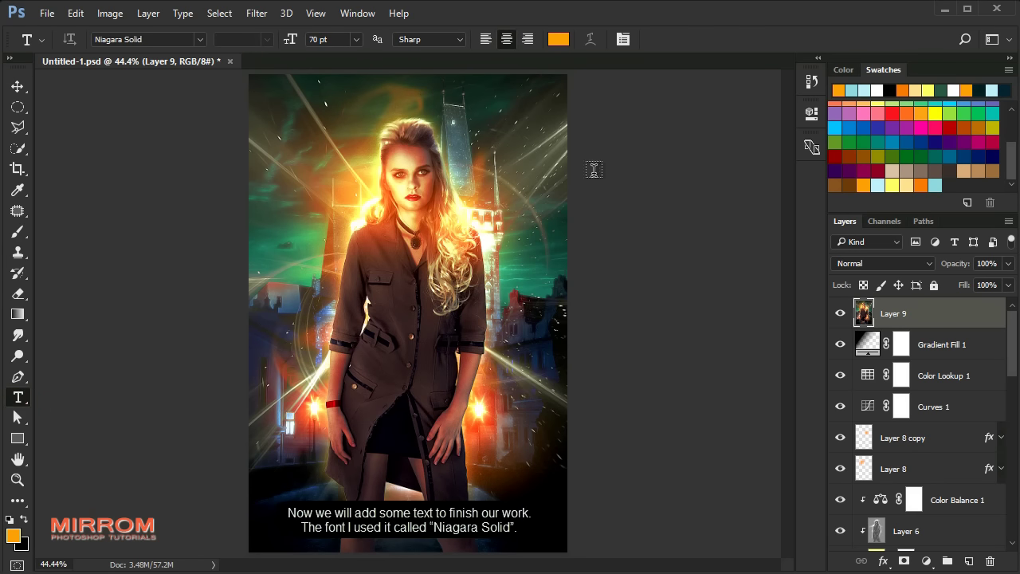
left_click(624, 40)
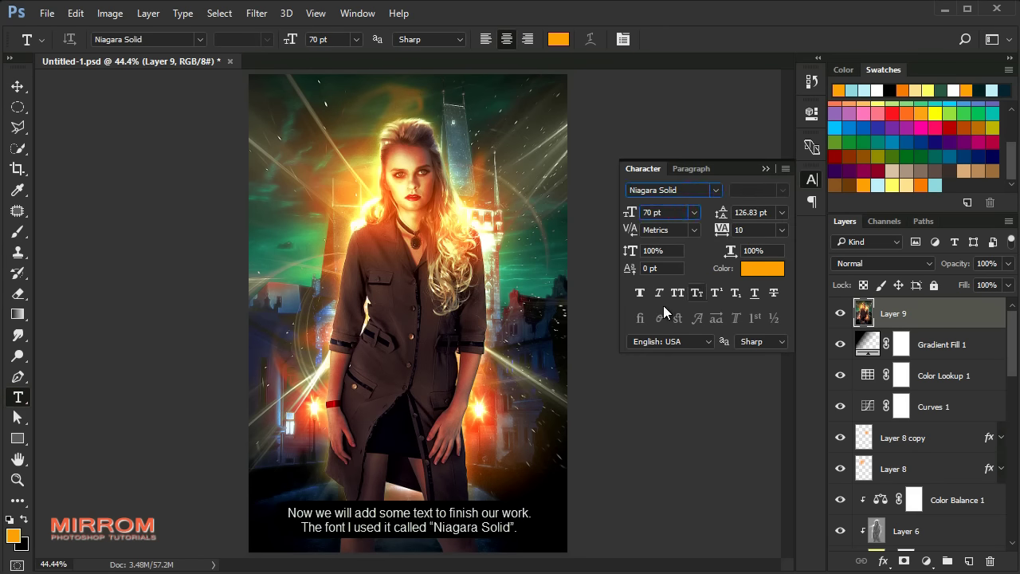
left_click(690, 168)
left_click(645, 168)
left_click(398, 441)
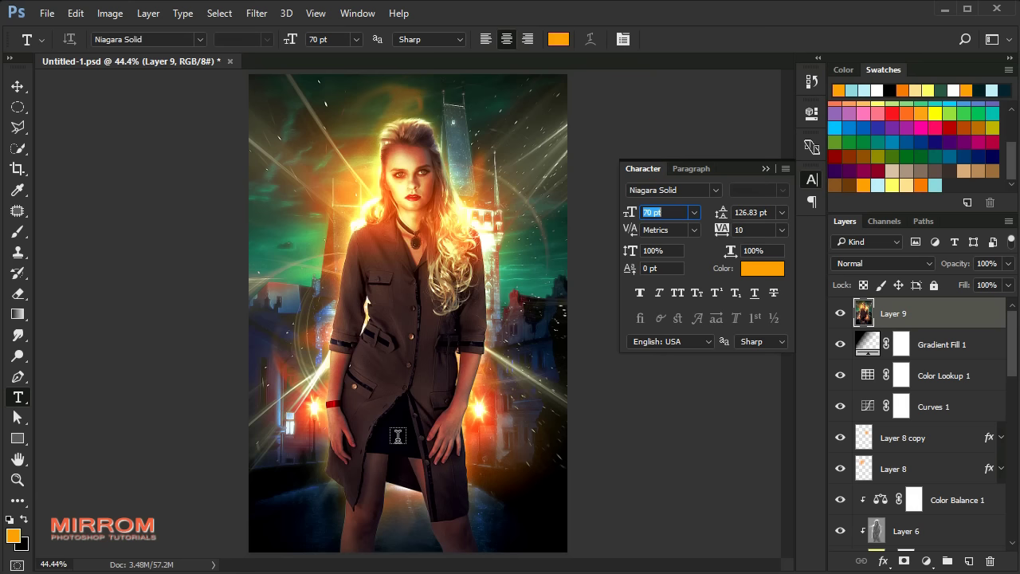
type("ELEMENTUM")
left_click(682, 39)
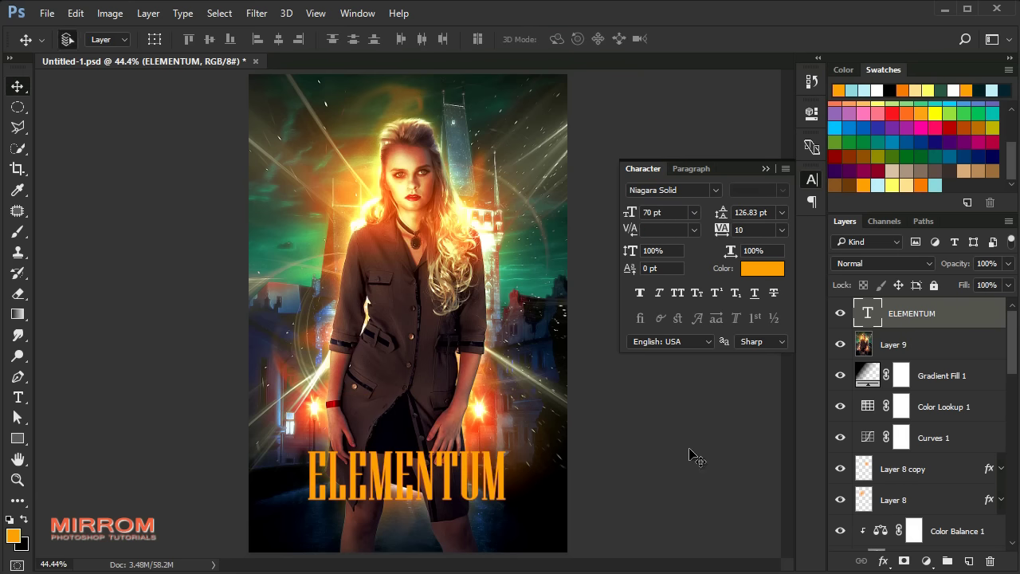
key("ctrl+plus")
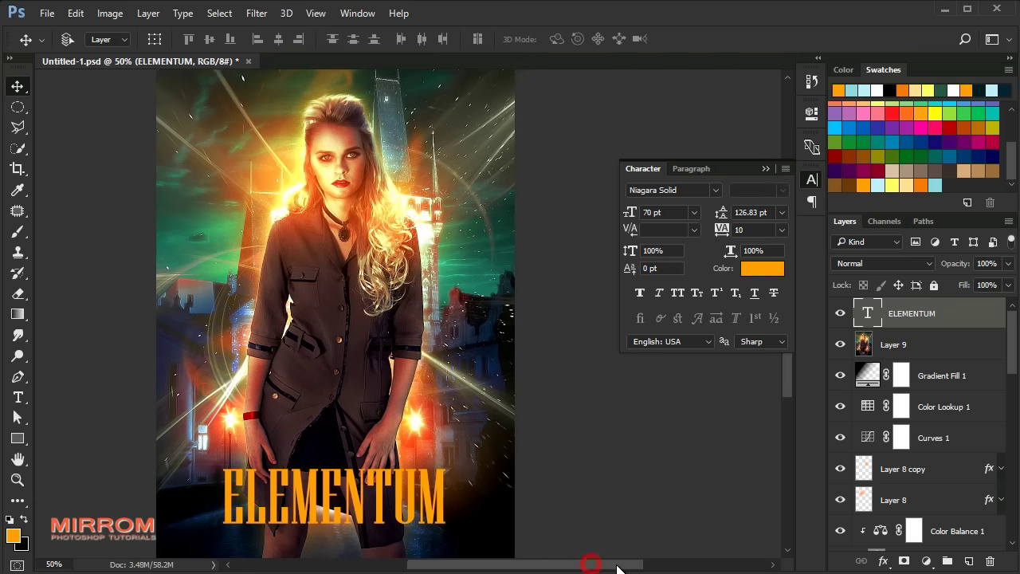
left_click_drag(604, 562, 657, 517)
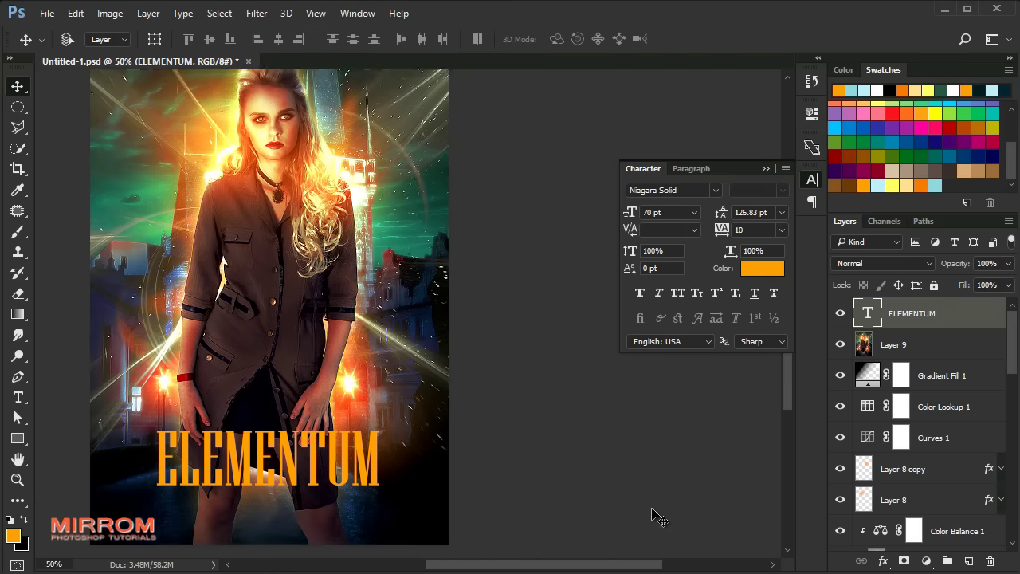
scroll(658, 517, "down", 2)
left_click(766, 169)
Step: Give the title a reversed CSP True Sky Sunset gradient overlay and enable Drop Shadow
left_click(880, 560)
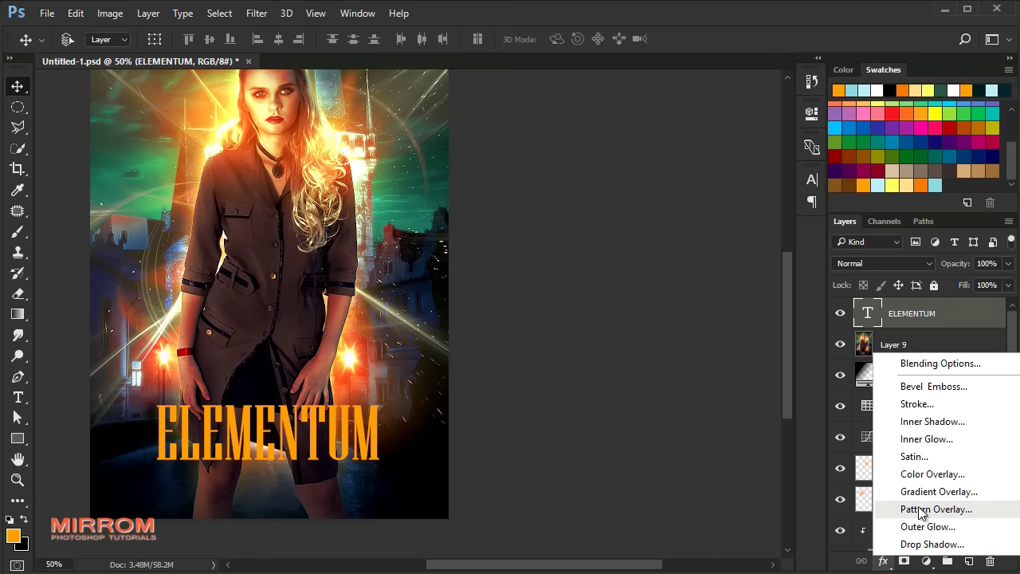
left_click(918, 492)
left_click(734, 239)
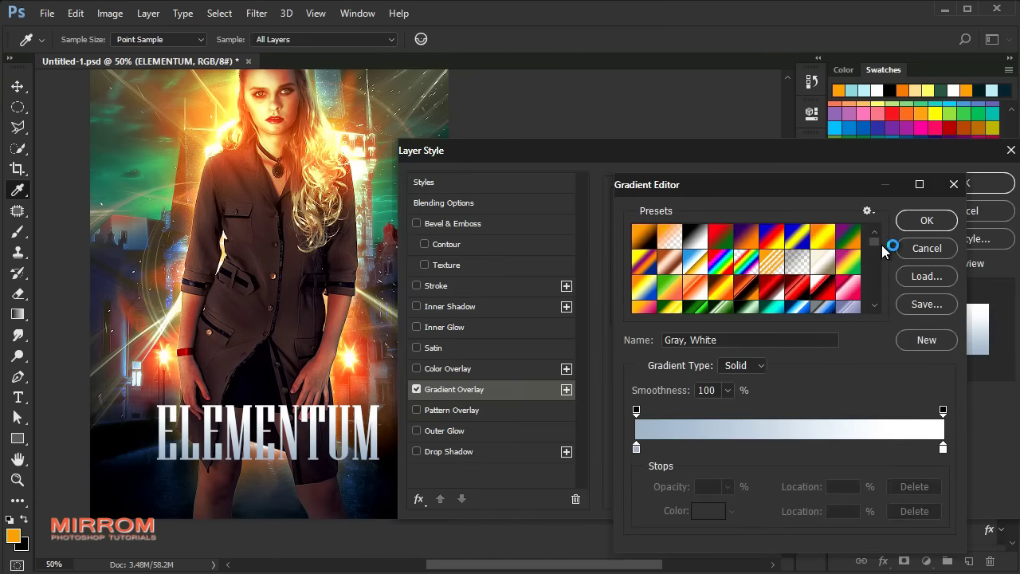
left_click_drag(874, 241, 875, 303)
left_click(849, 251)
left_click(798, 283)
left_click_drag(791, 287, 723, 296)
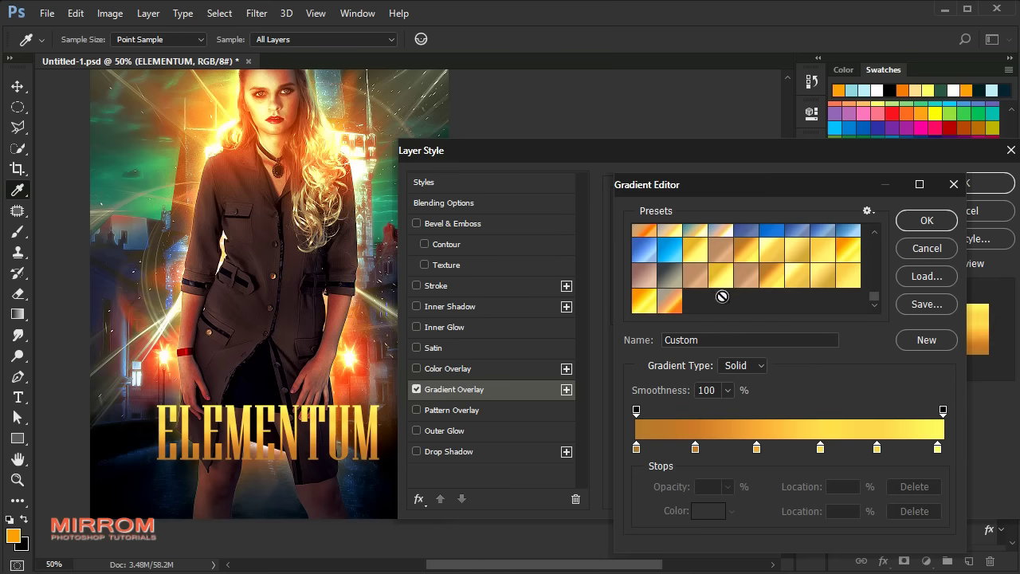
left_click(679, 309)
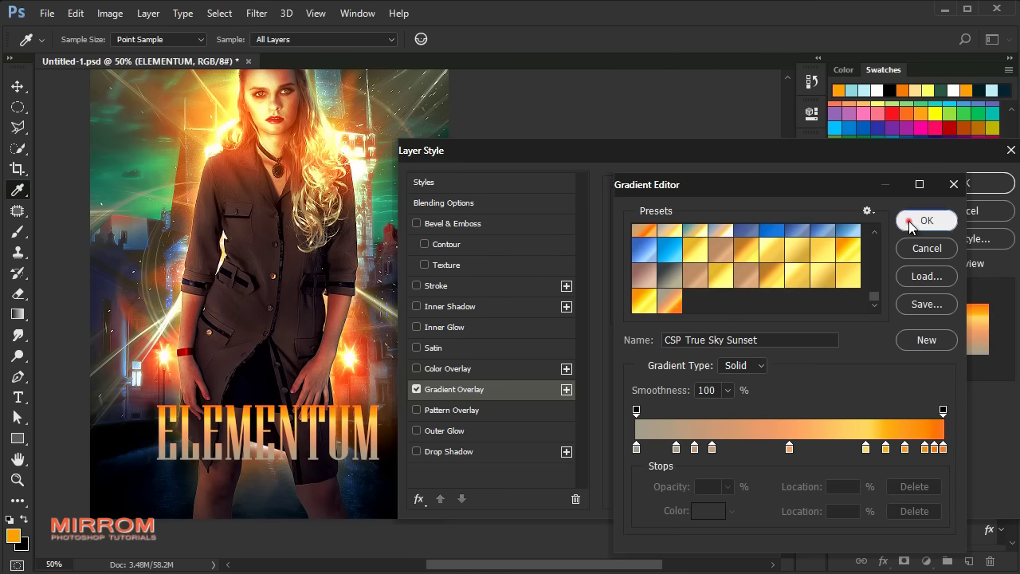
left_click(925, 220)
left_click(784, 241)
left_click(466, 451)
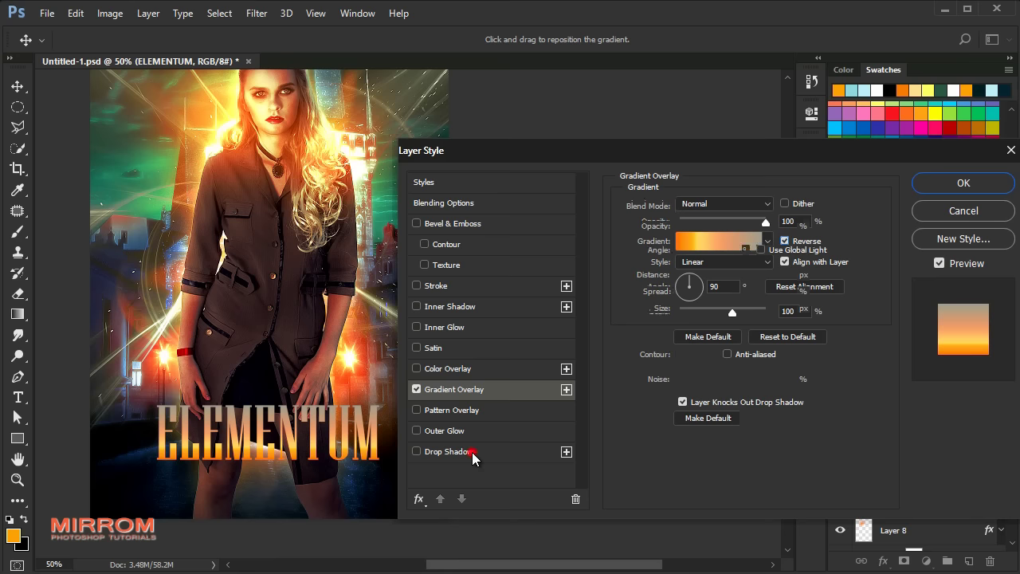